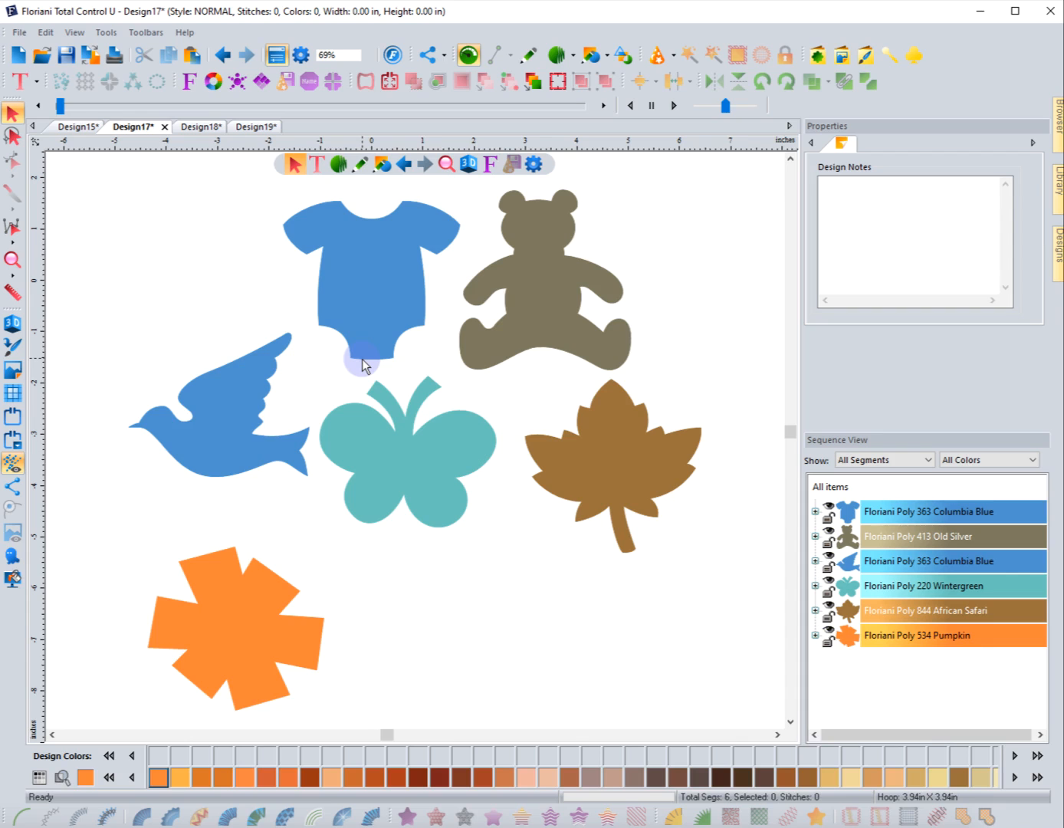
Convert the blue onesie artwork to a single run stitch outline and show the design in 3D
left_click(362, 365)
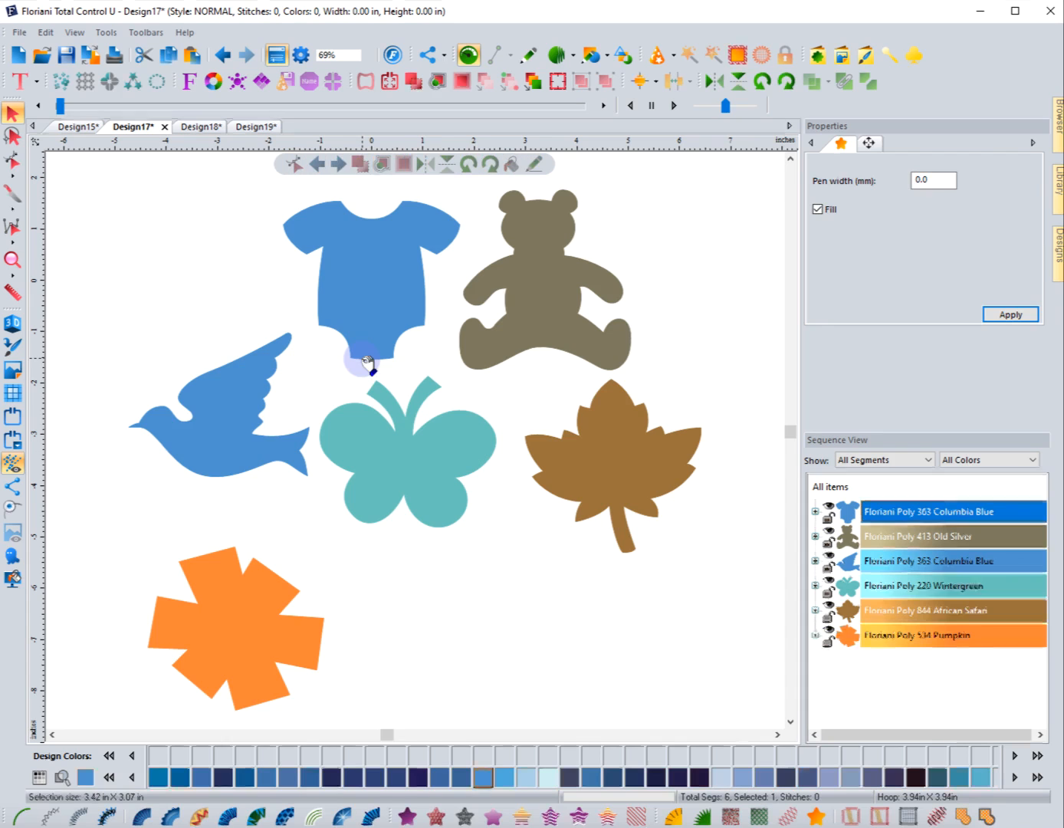
left_click(19, 817)
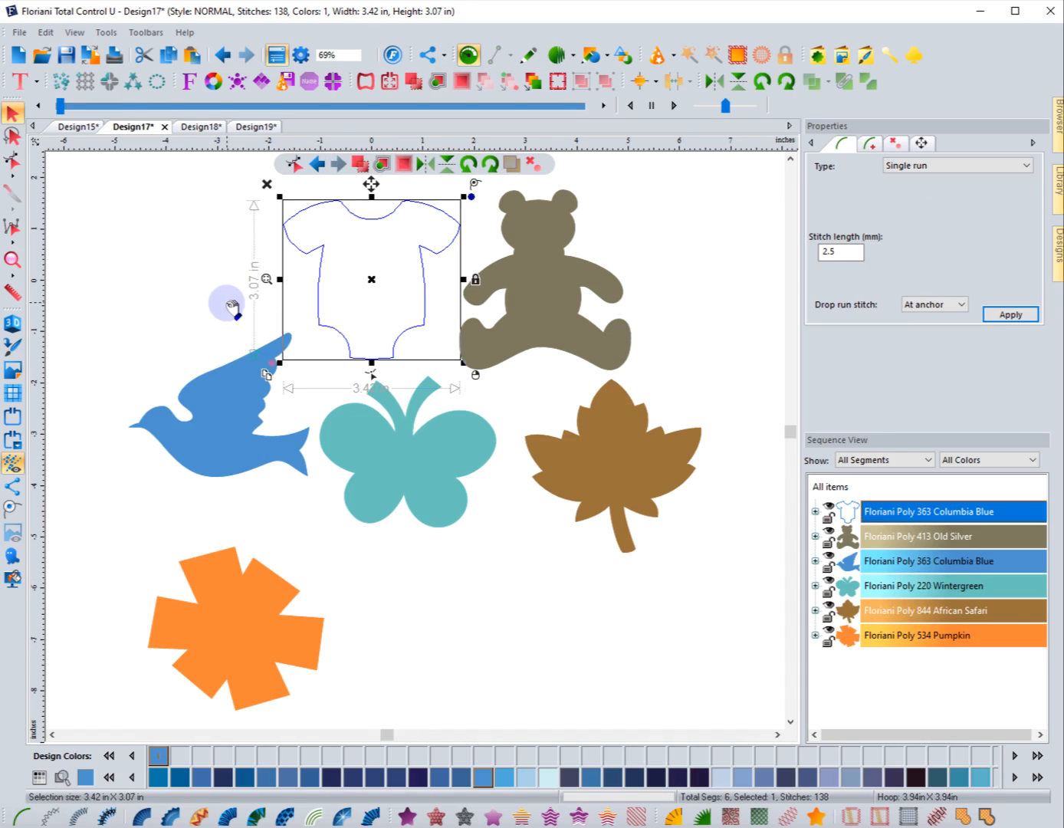
left_click(226, 311)
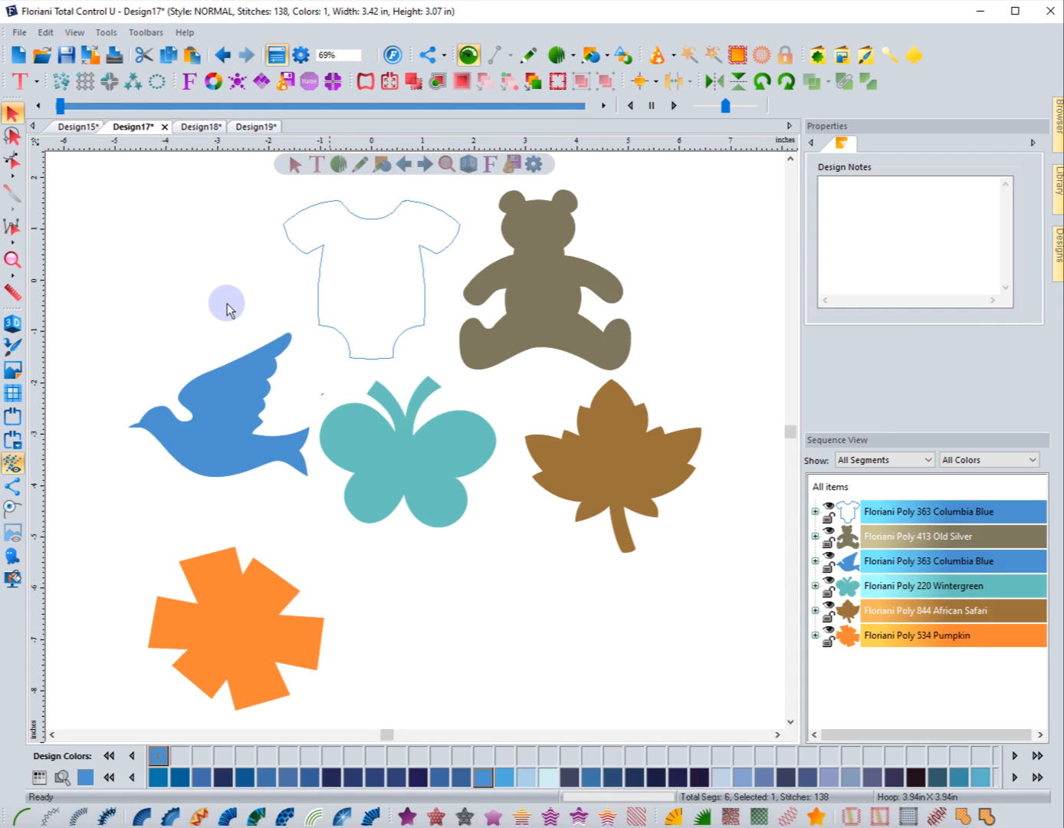
left_click(342, 317)
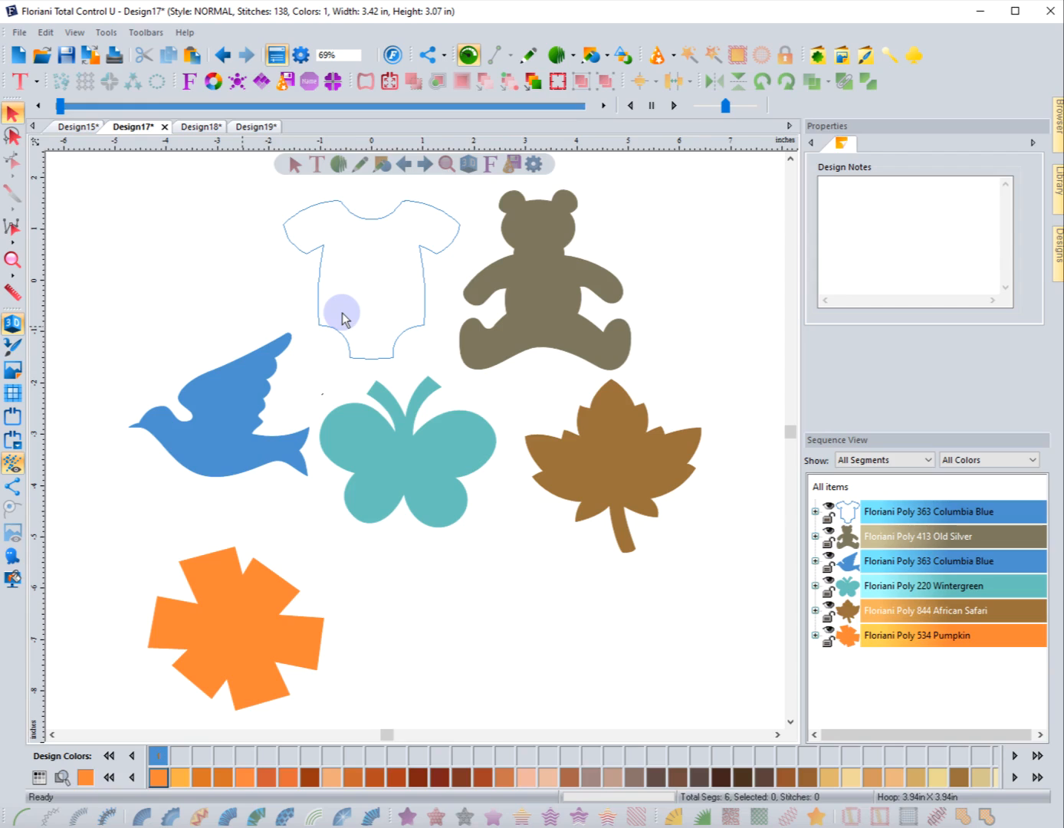
left_click(321, 319)
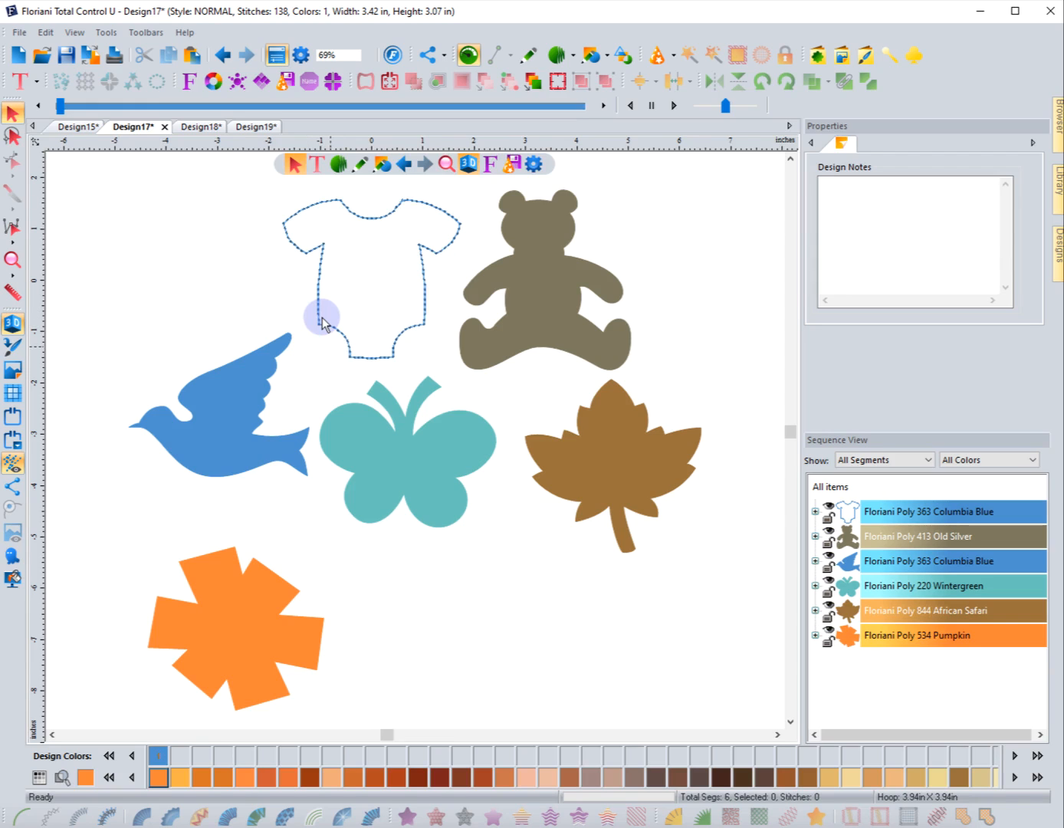
Convert the onesie's run stitch outline to a Standard Fill
left_click(321, 318)
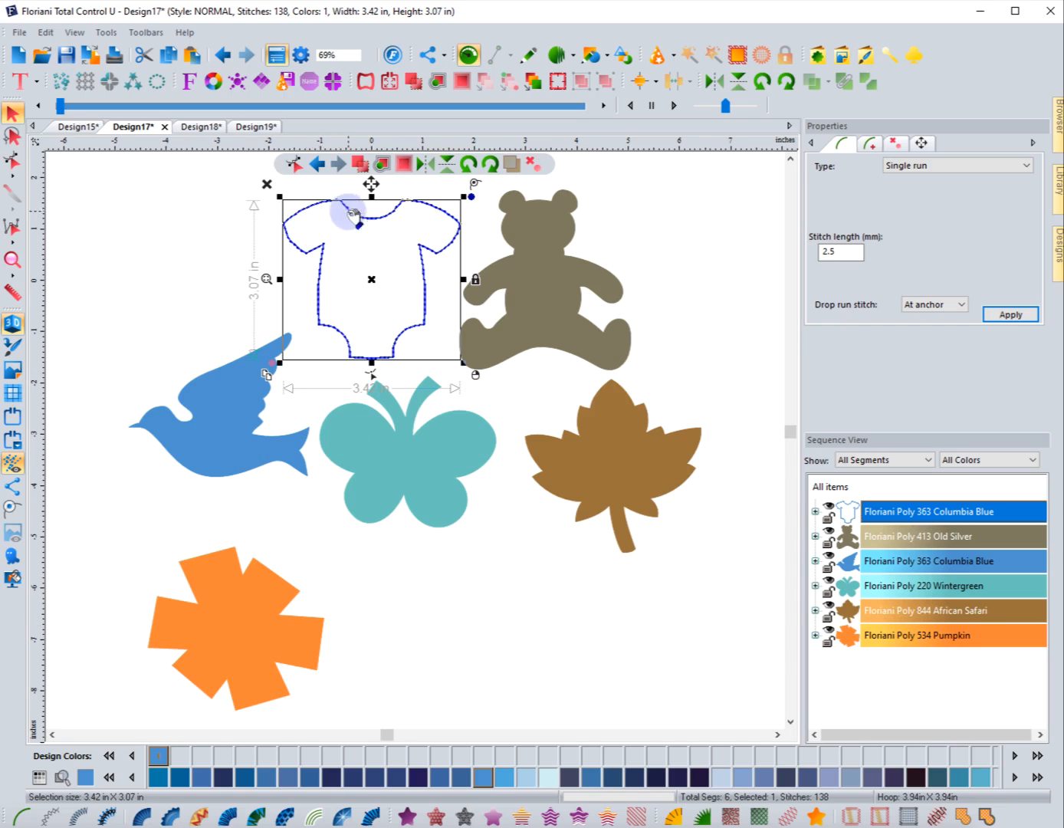
left_click(242, 227)
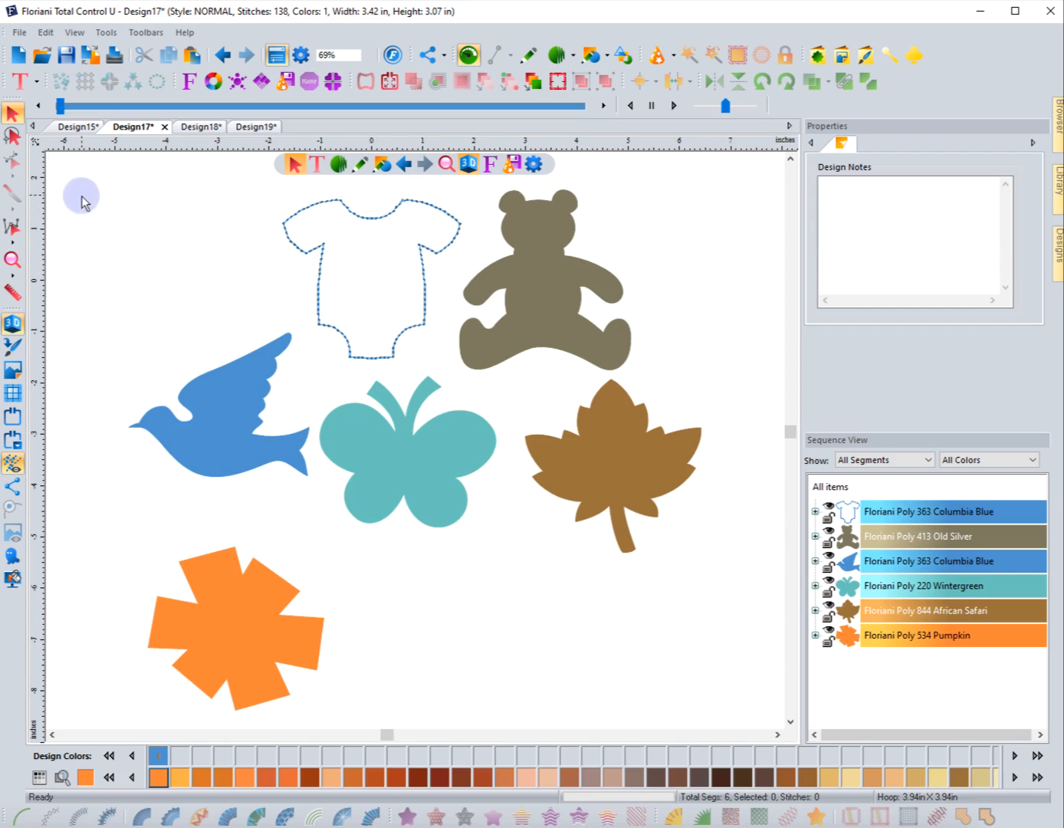
left_click(345, 358)
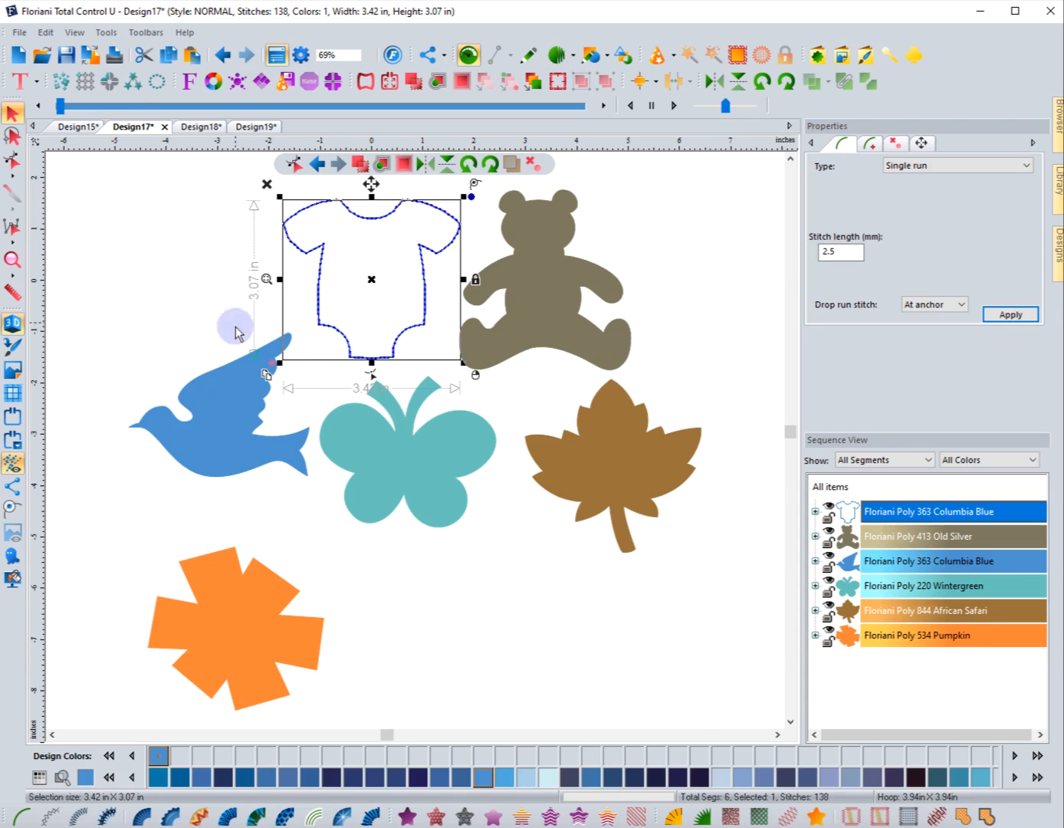
left_click(266, 279)
left_click(148, 457)
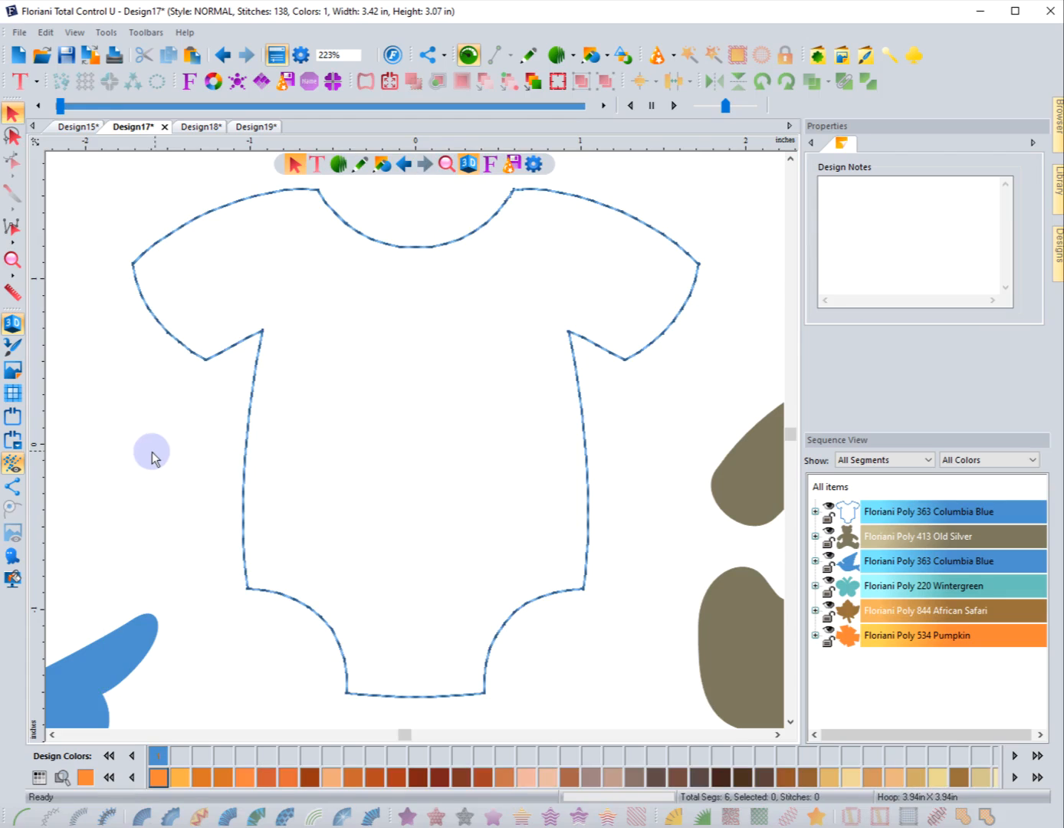
left_click(246, 465)
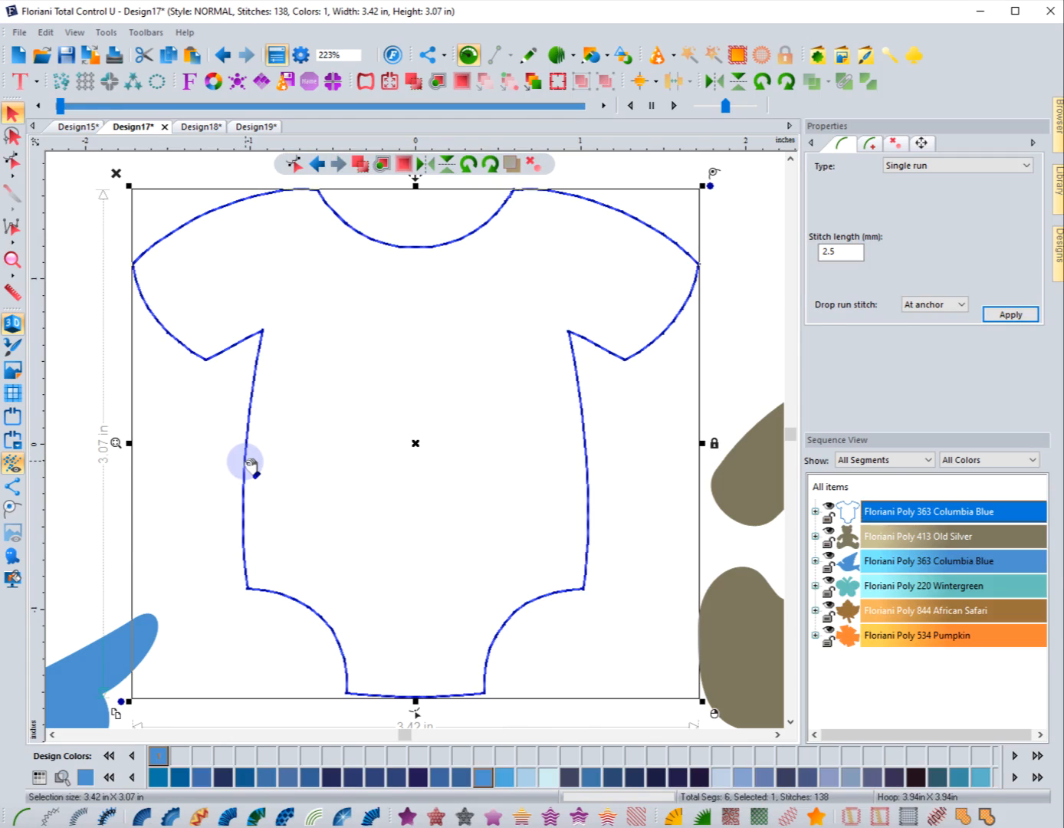
left_click(408, 817)
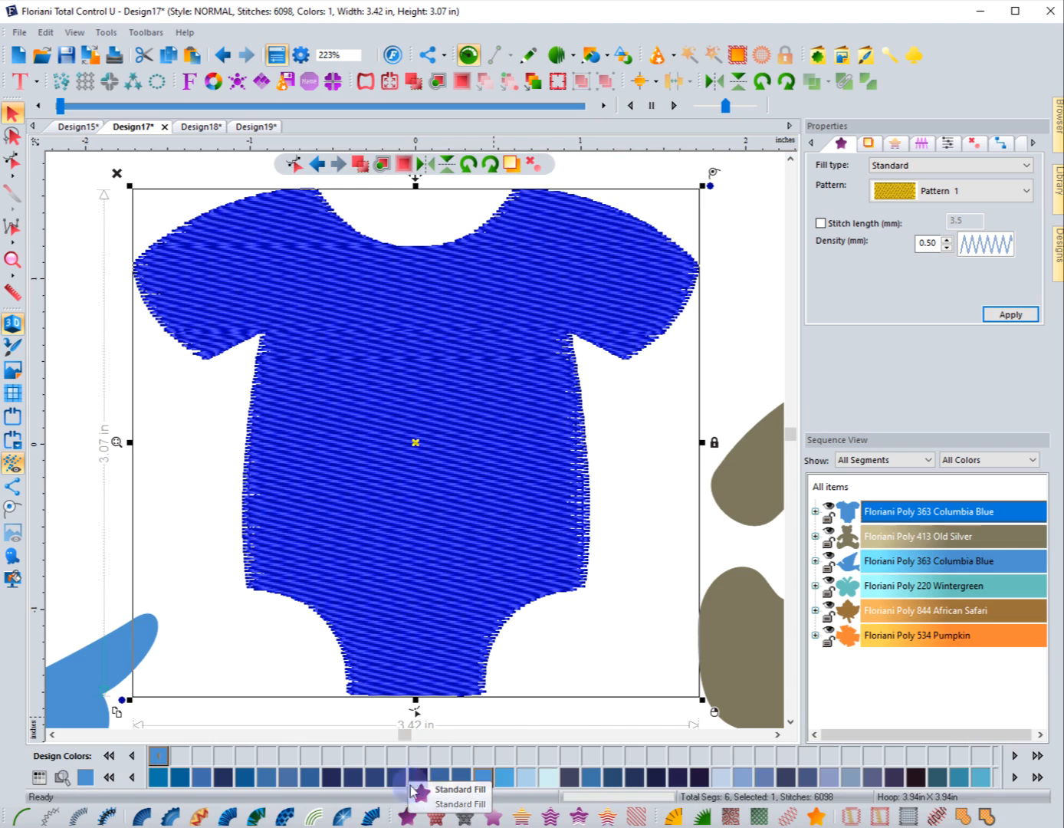
left_click(349, 708)
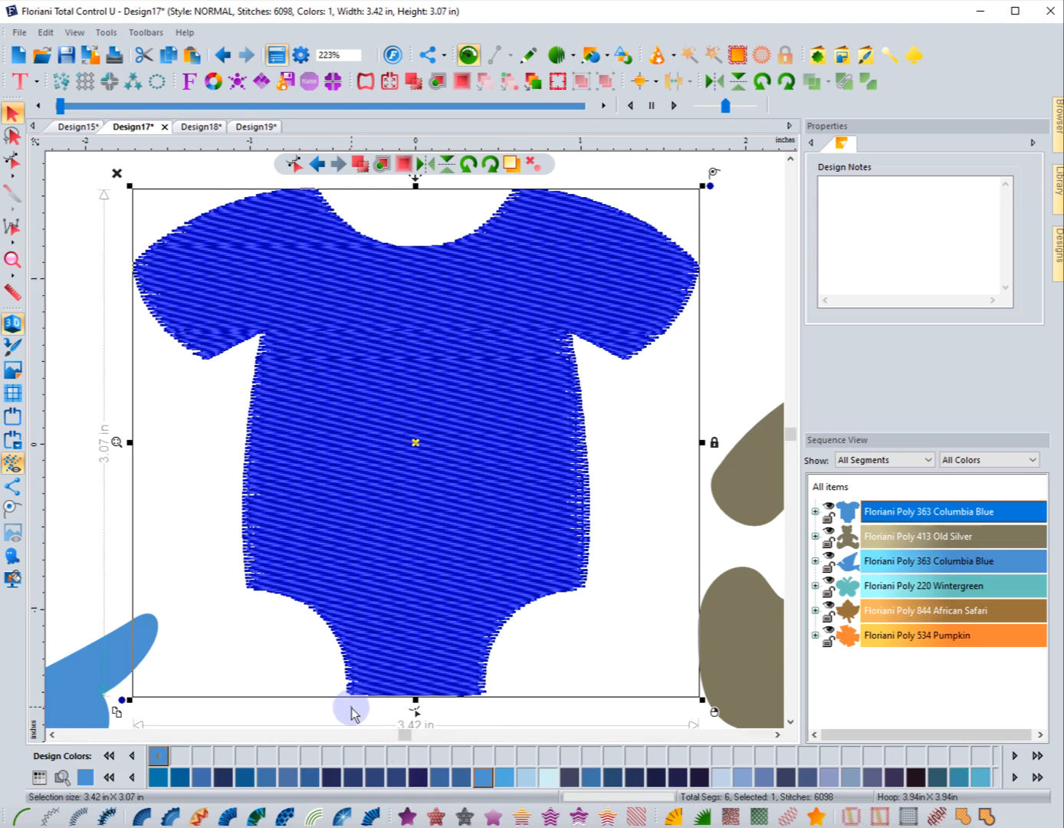
Move the onesie fill's entry point to the left neckline corner and its exit point to the middle of the bottom edge
left_click(355, 691)
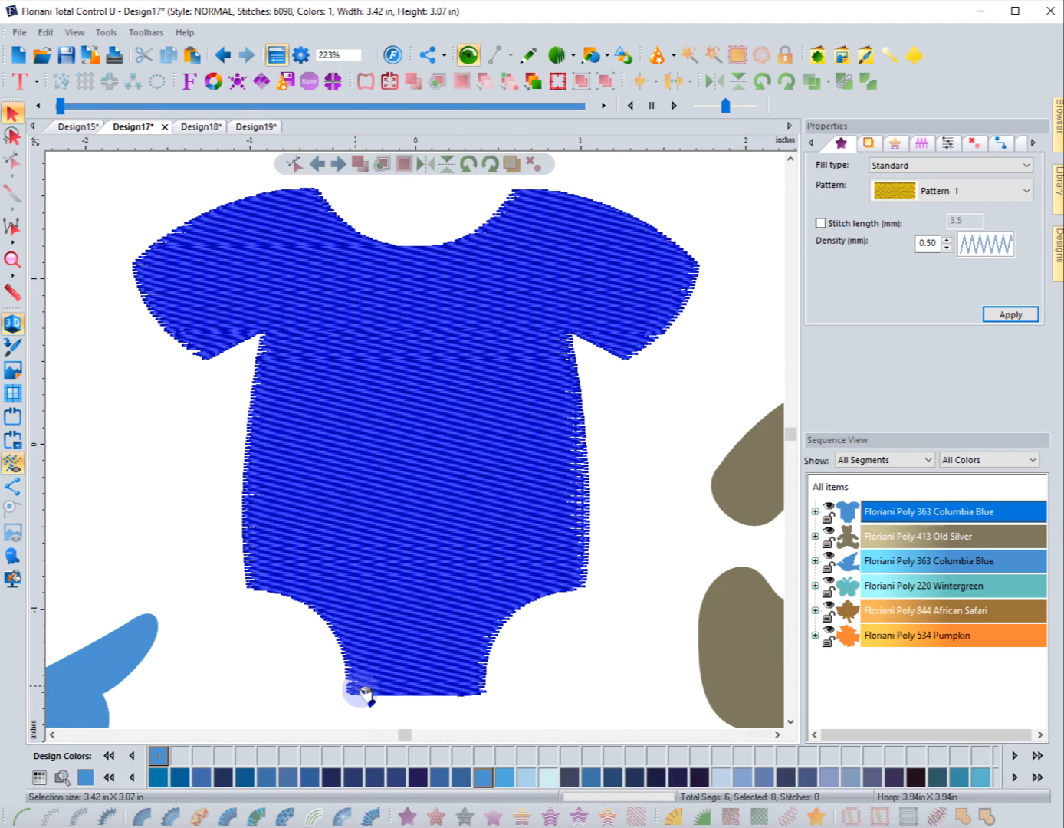
left_click(415, 711)
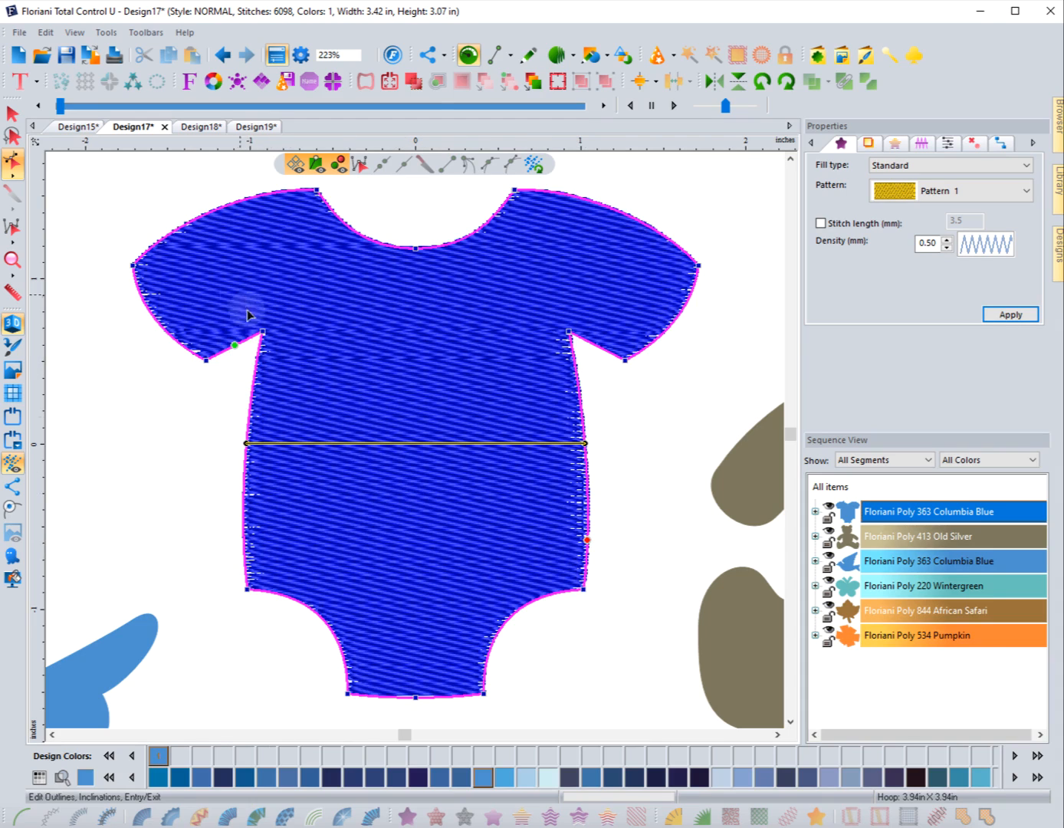
left_click_drag(236, 345, 317, 188)
left_click_drag(588, 540, 415, 707)
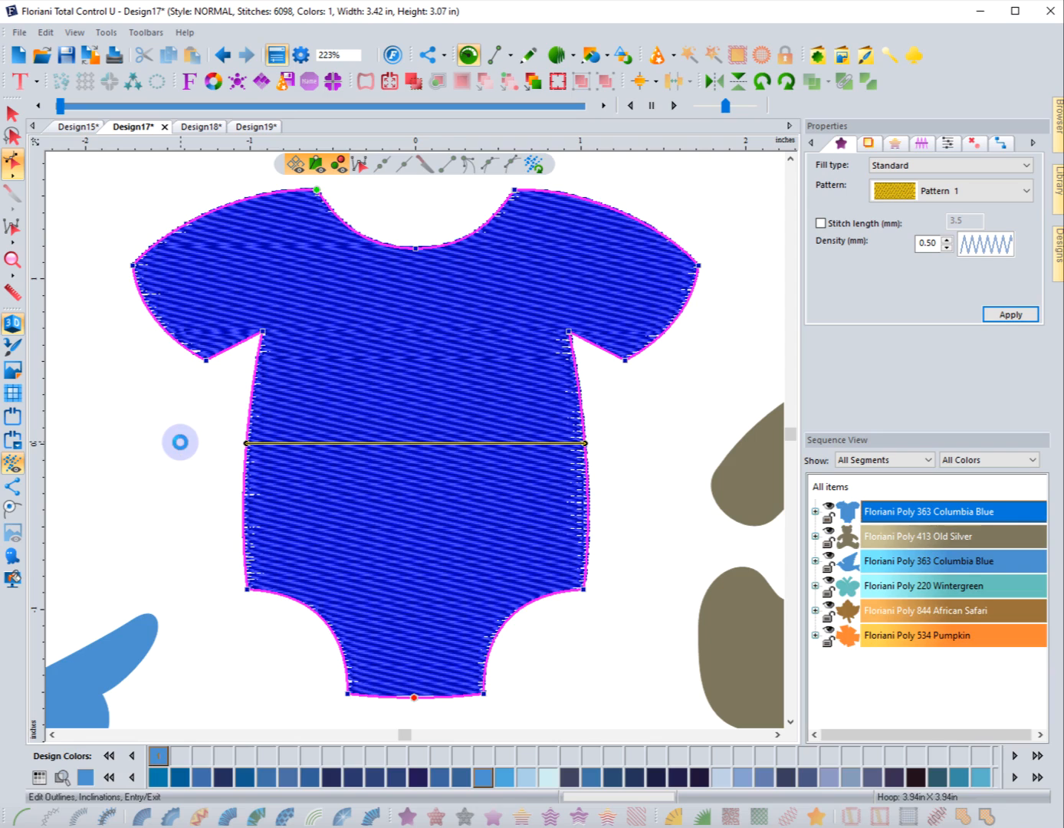
left_click(180, 442)
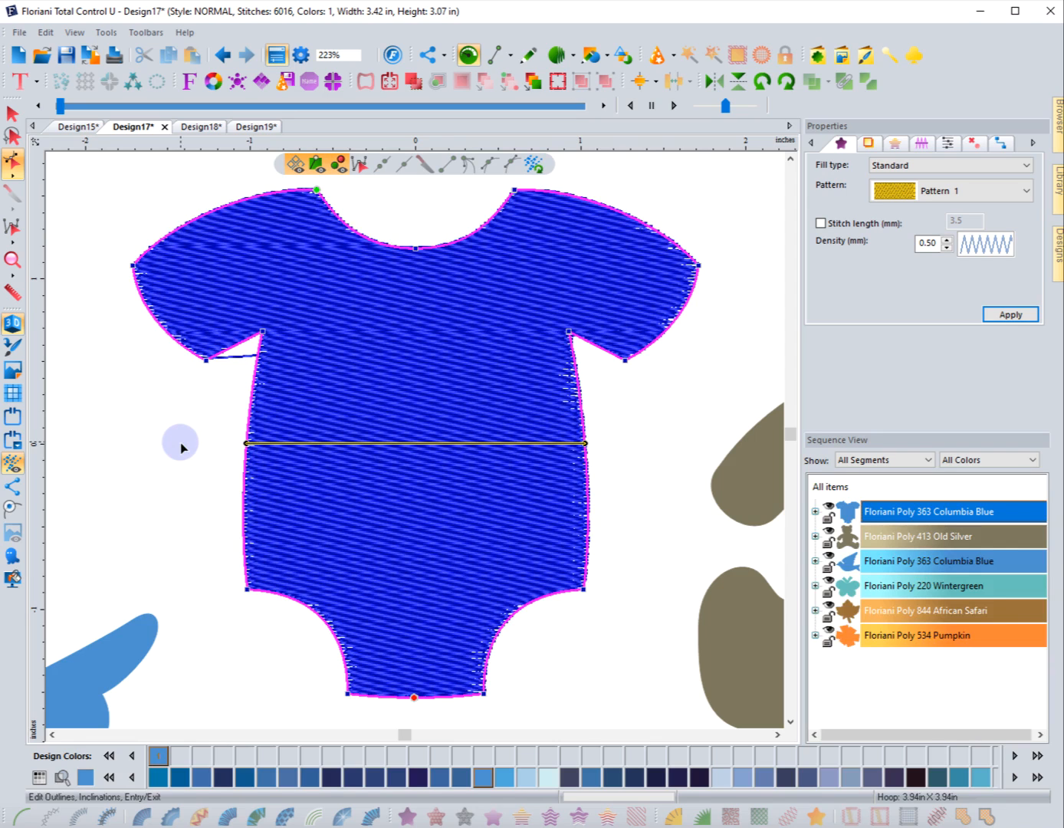
Tilt the onesie fill's inclination line by lowering its left end to about 0.5 in below the center
left_click_drag(244, 443, 245, 458)
left_click(171, 487)
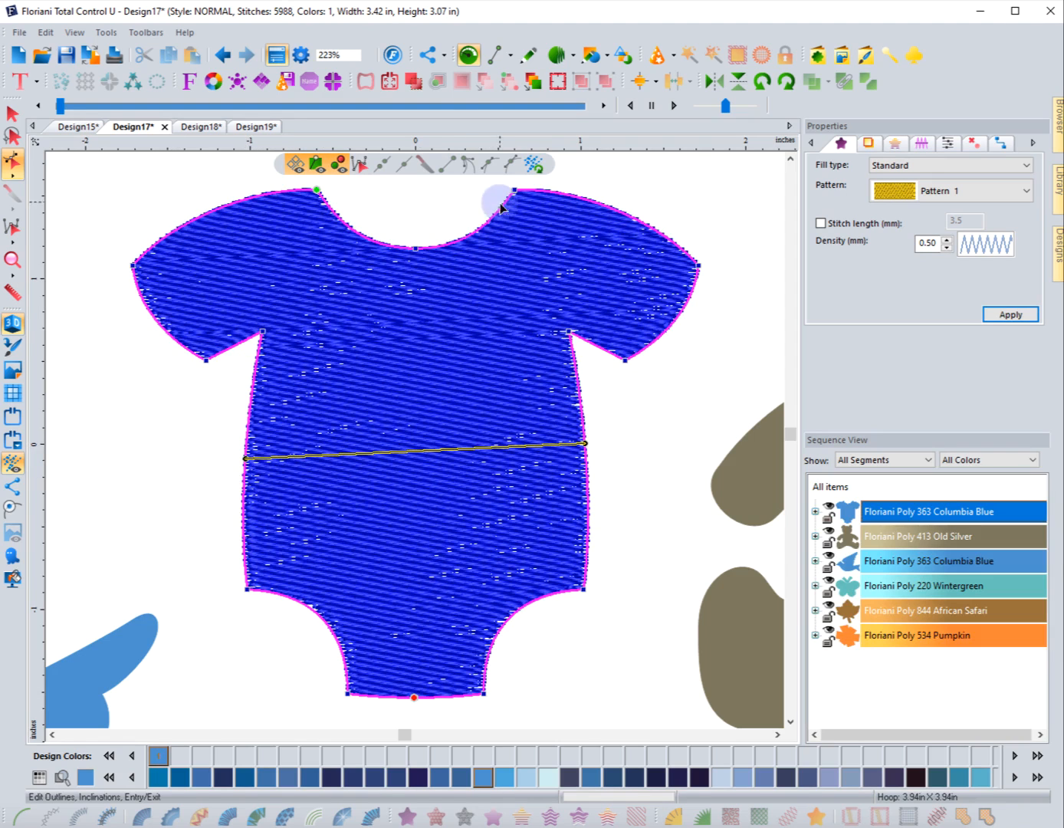
left_click(164, 465)
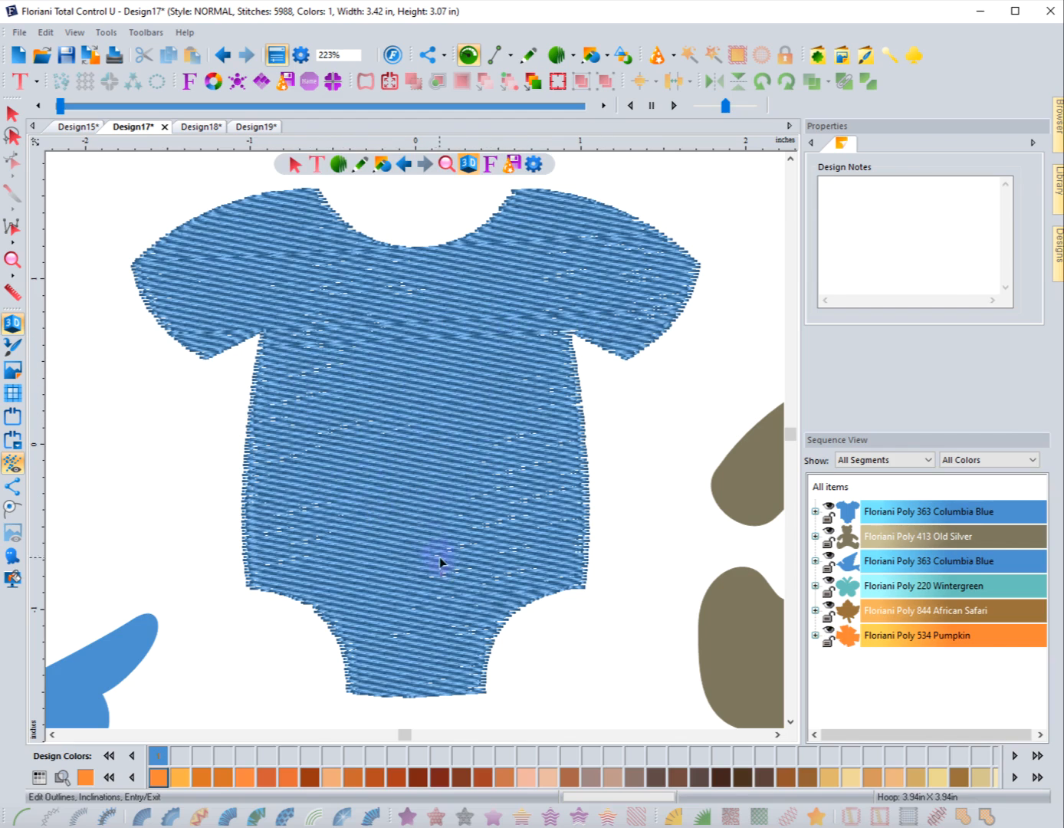
left_click(243, 484)
left_click_drag(247, 463, 242, 523)
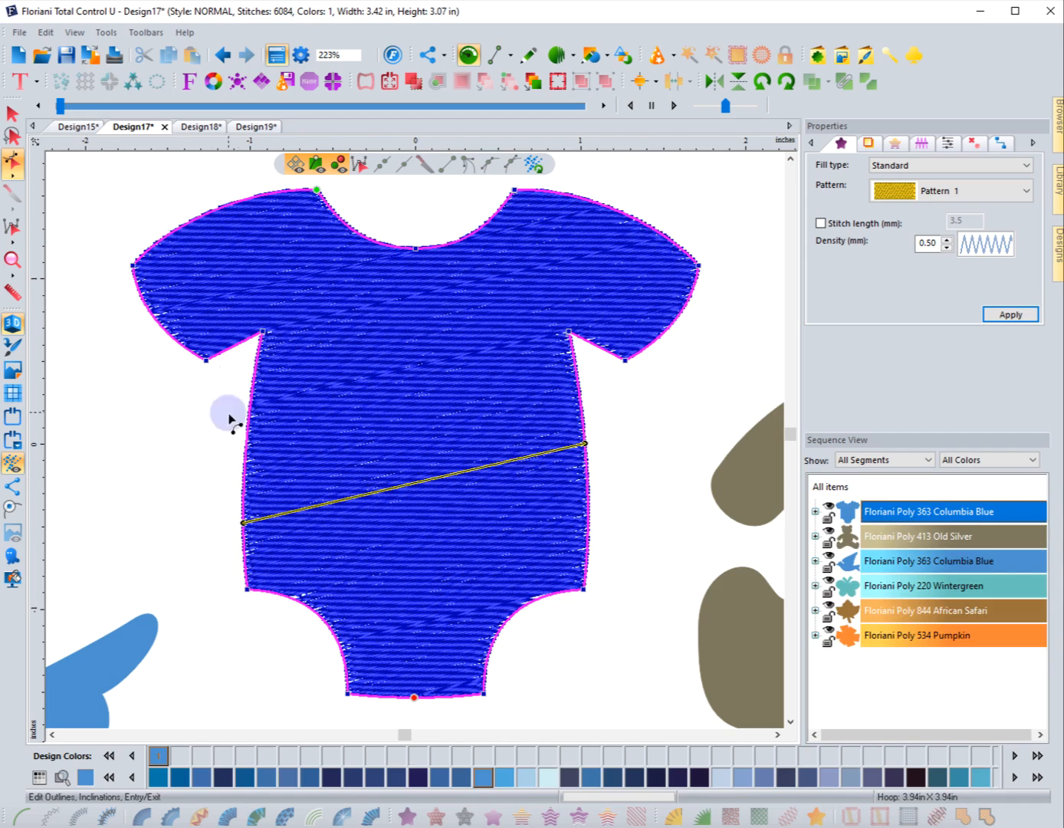
left_click(185, 481)
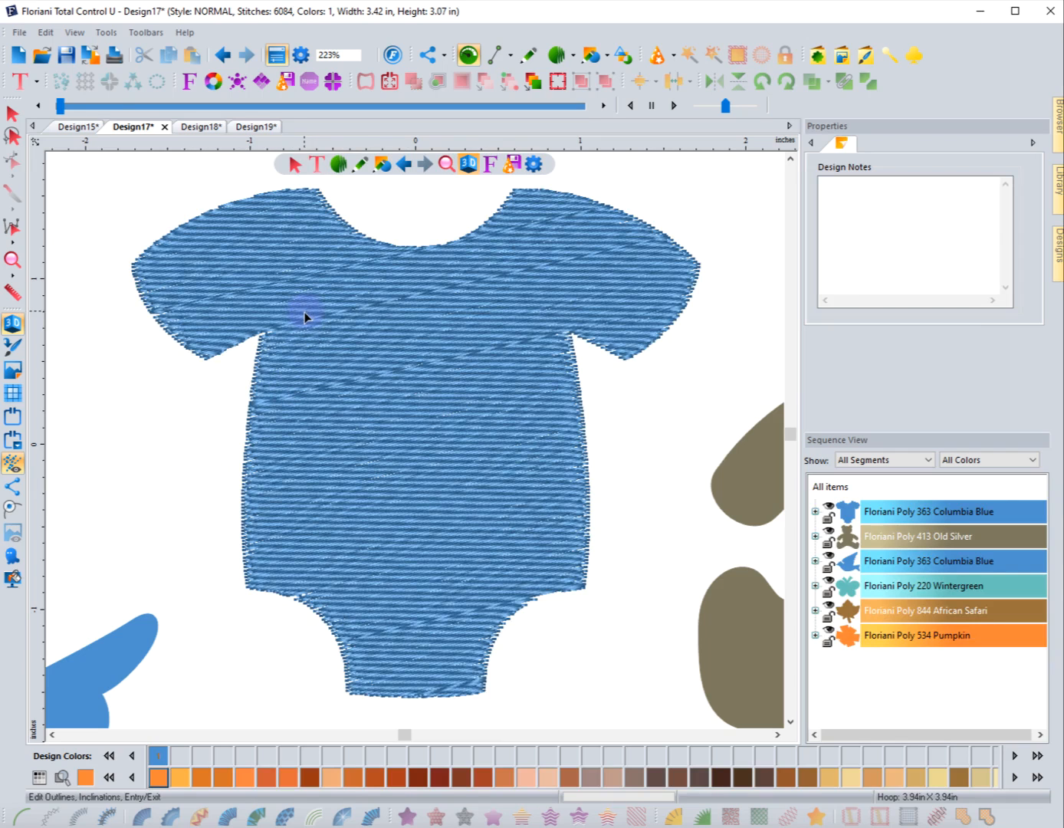
left_click(248, 340)
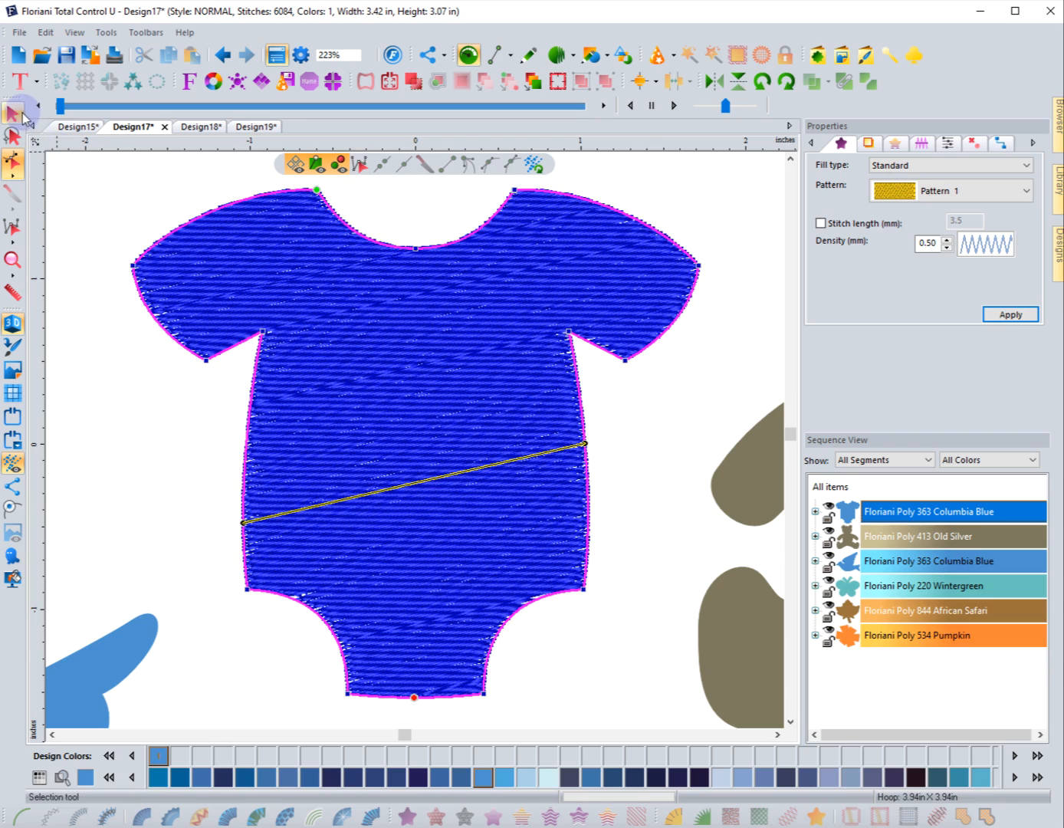
Convert the onesie's Standard Fill to a Fancy fill
left_click(23, 112)
left_click(450, 364)
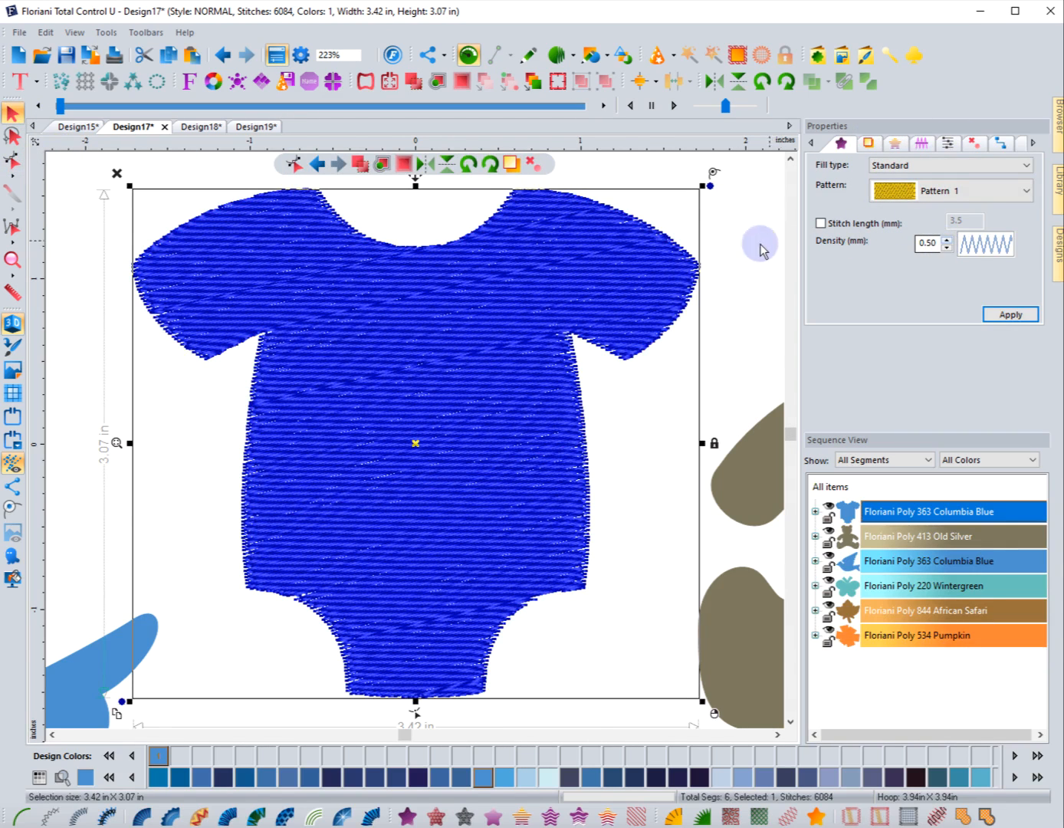
left_click(716, 254)
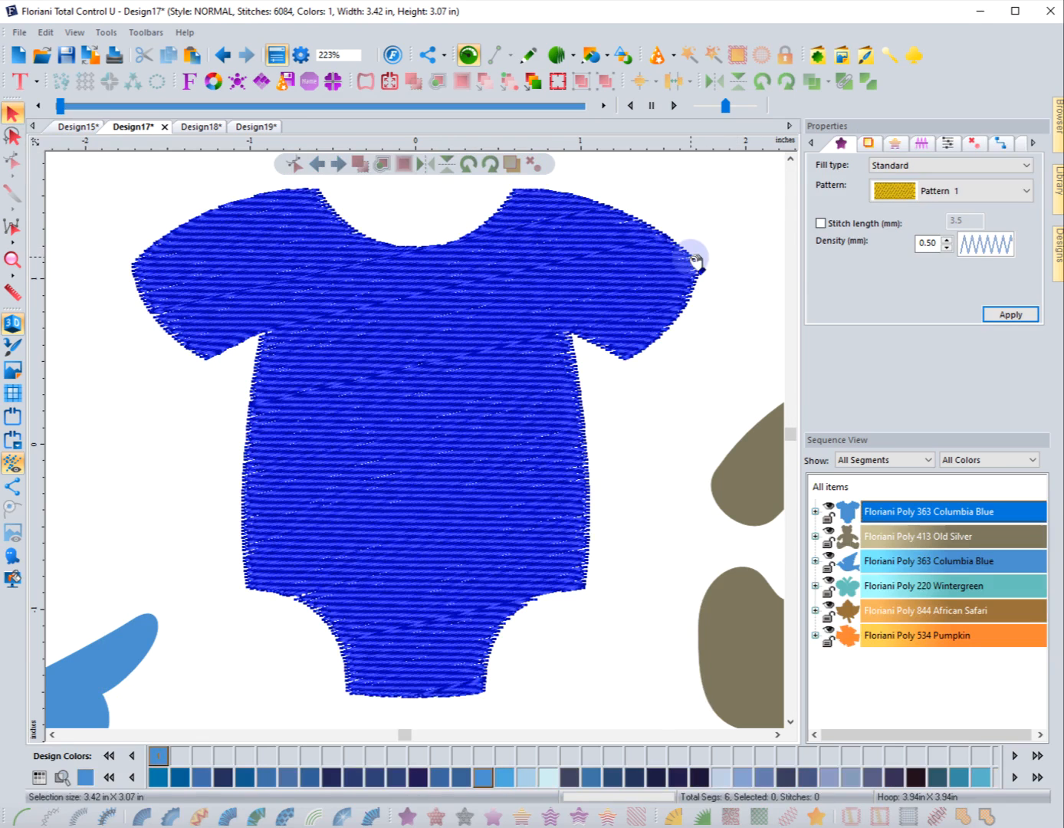
left_click(694, 262)
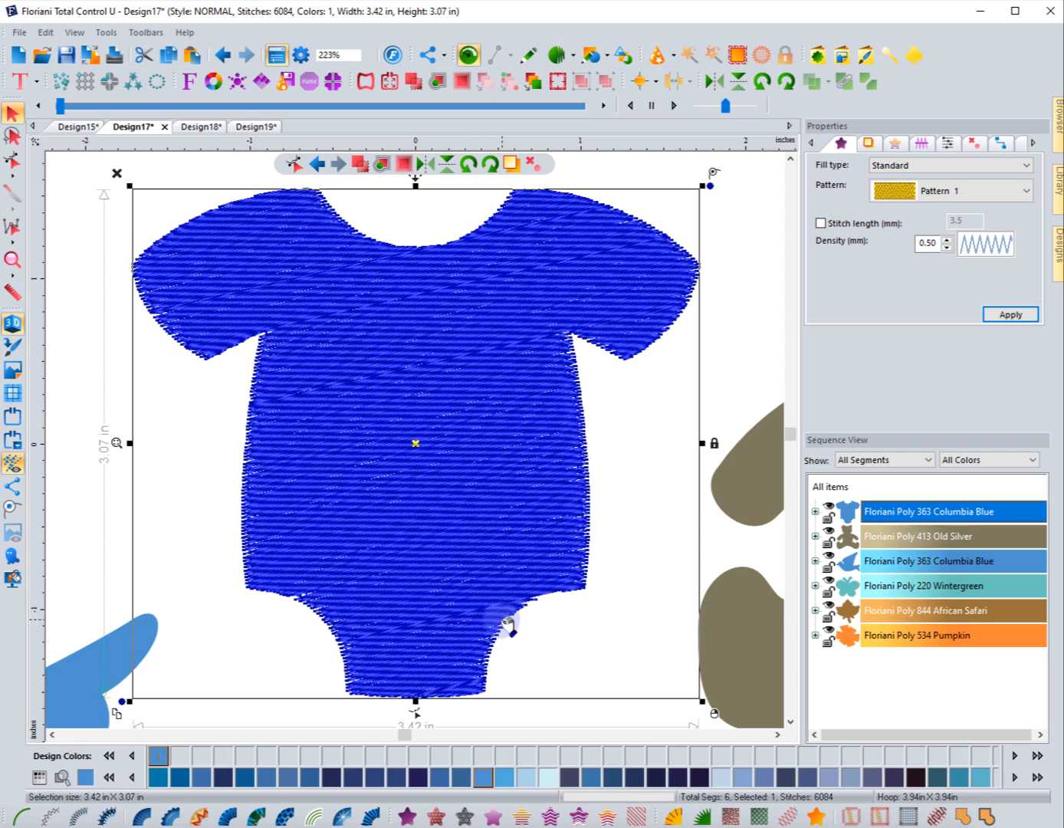
left_click(434, 817)
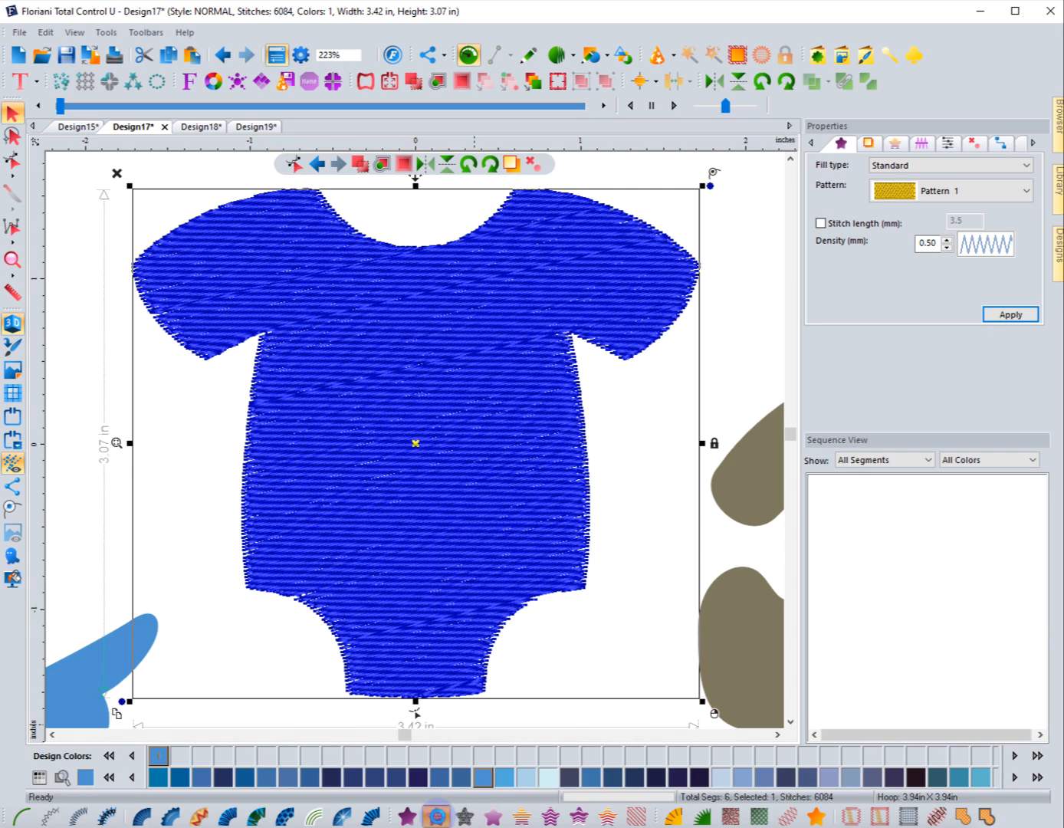
left_click(192, 529)
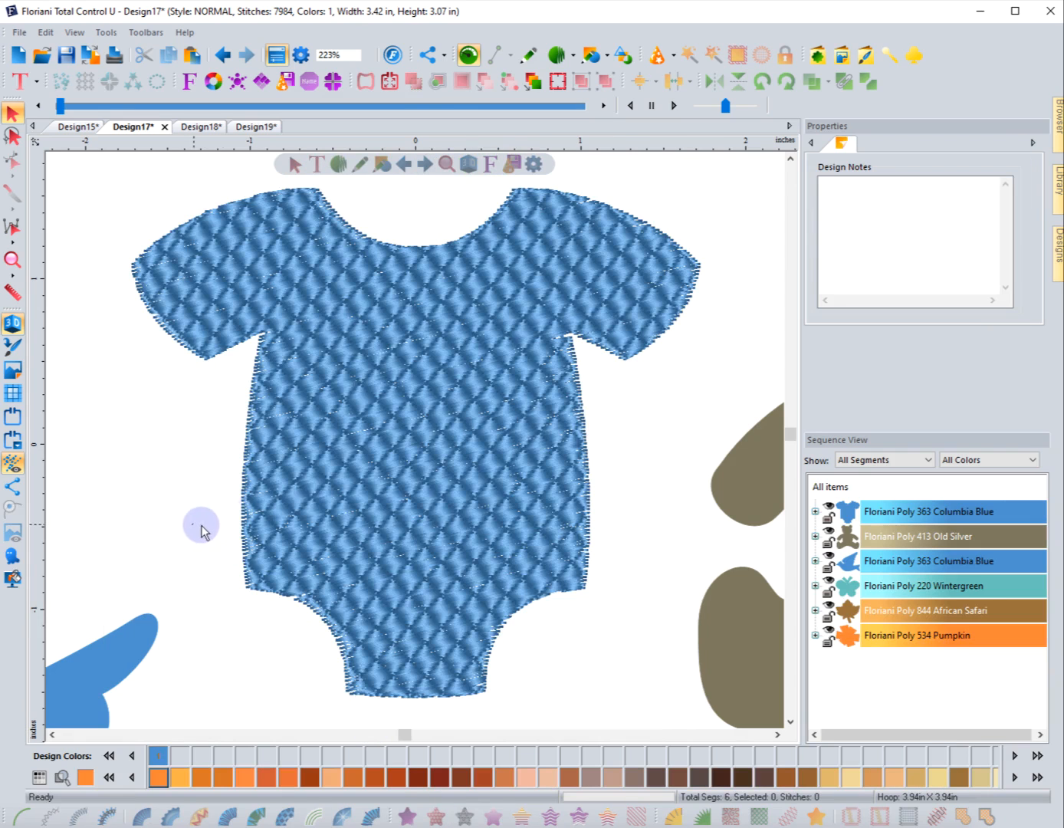
Apply Fancy fill pattern 208 to the onesie
left_click(255, 387)
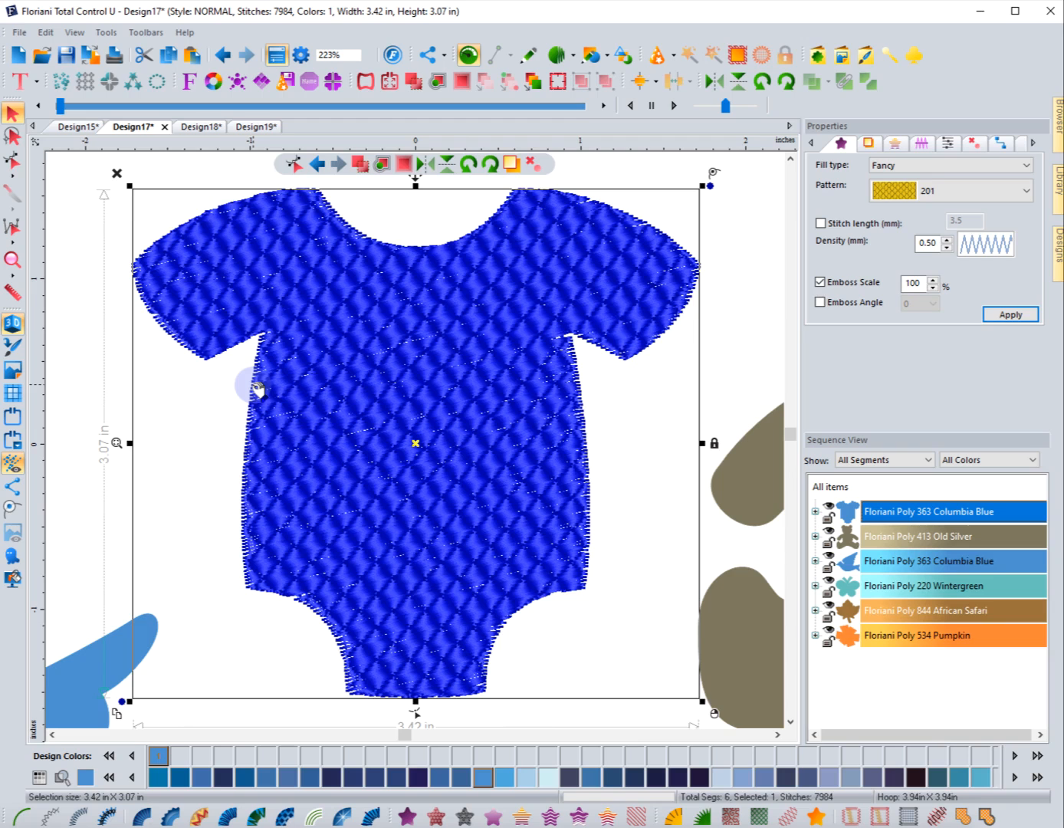
left_click(973, 191)
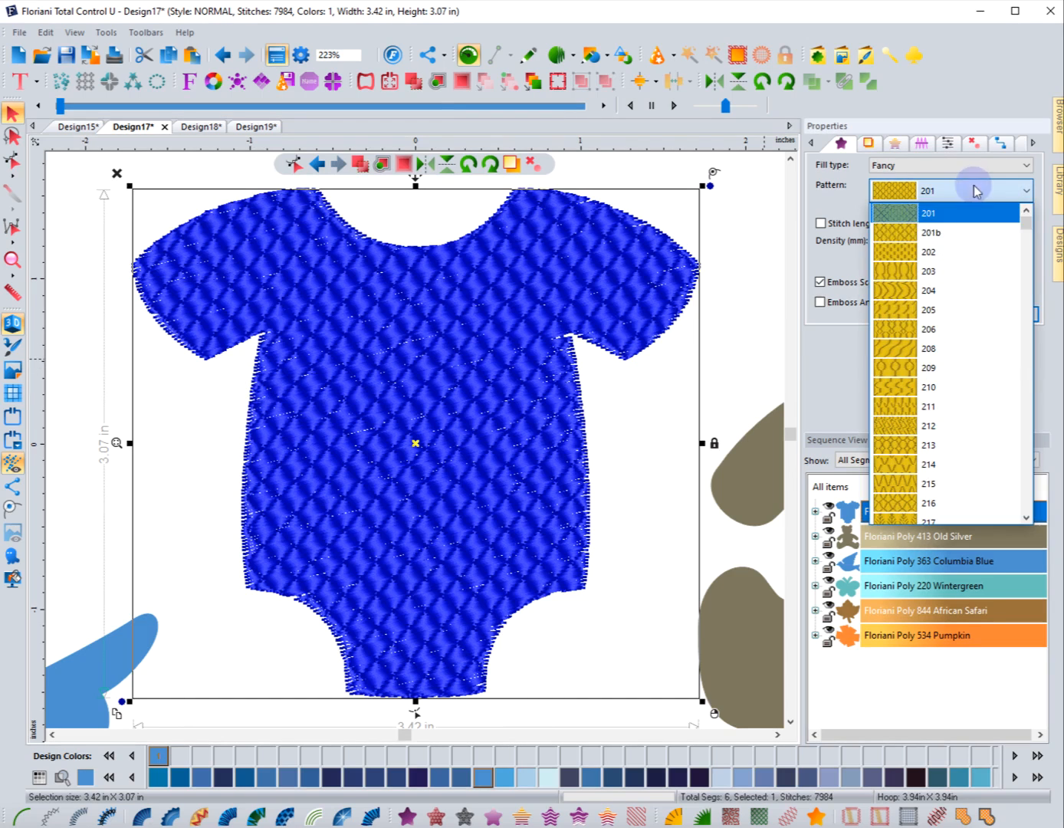
left_click(899, 355)
left_click(1004, 315)
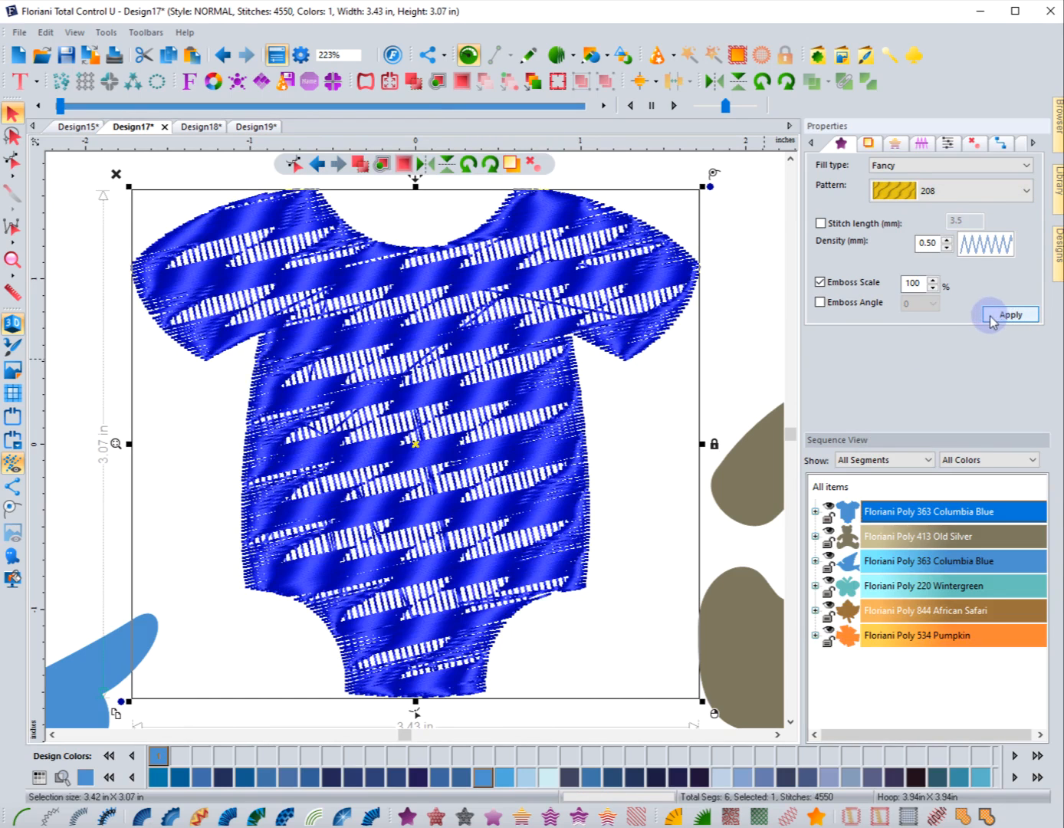
Change the onesie's Fancy fill pattern to 210
left_click(928, 190)
left_click(910, 252)
left_click(1009, 313)
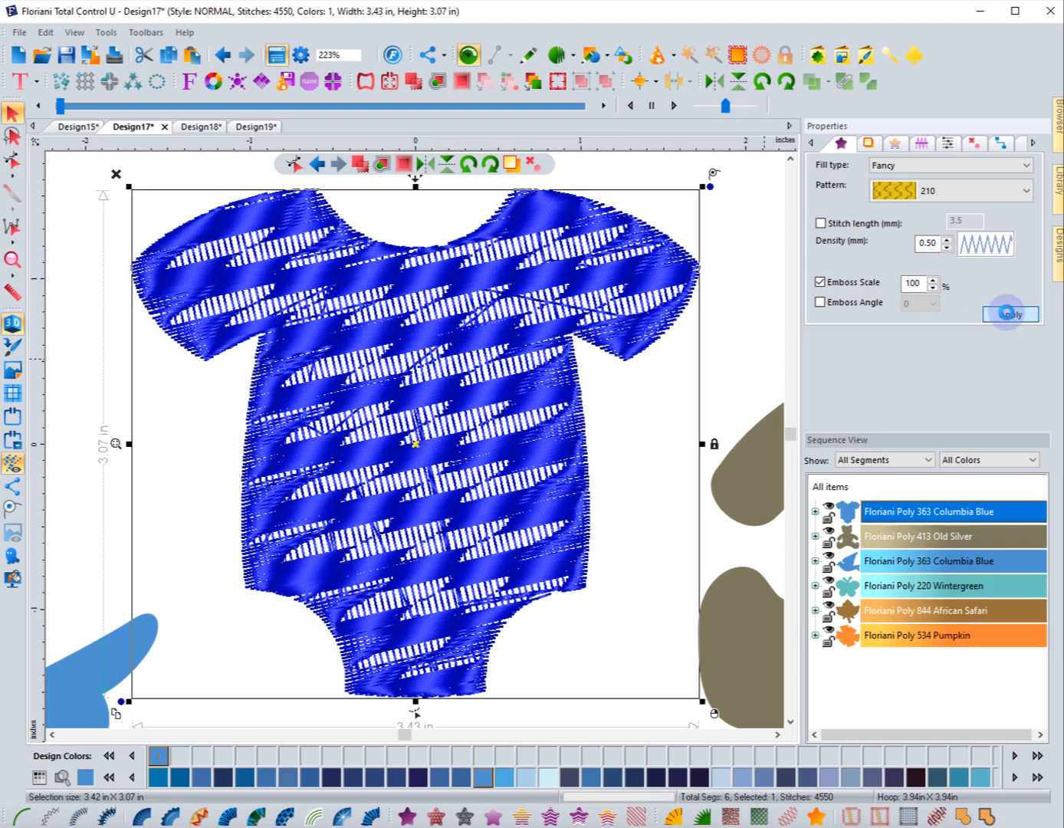
left_click(704, 290)
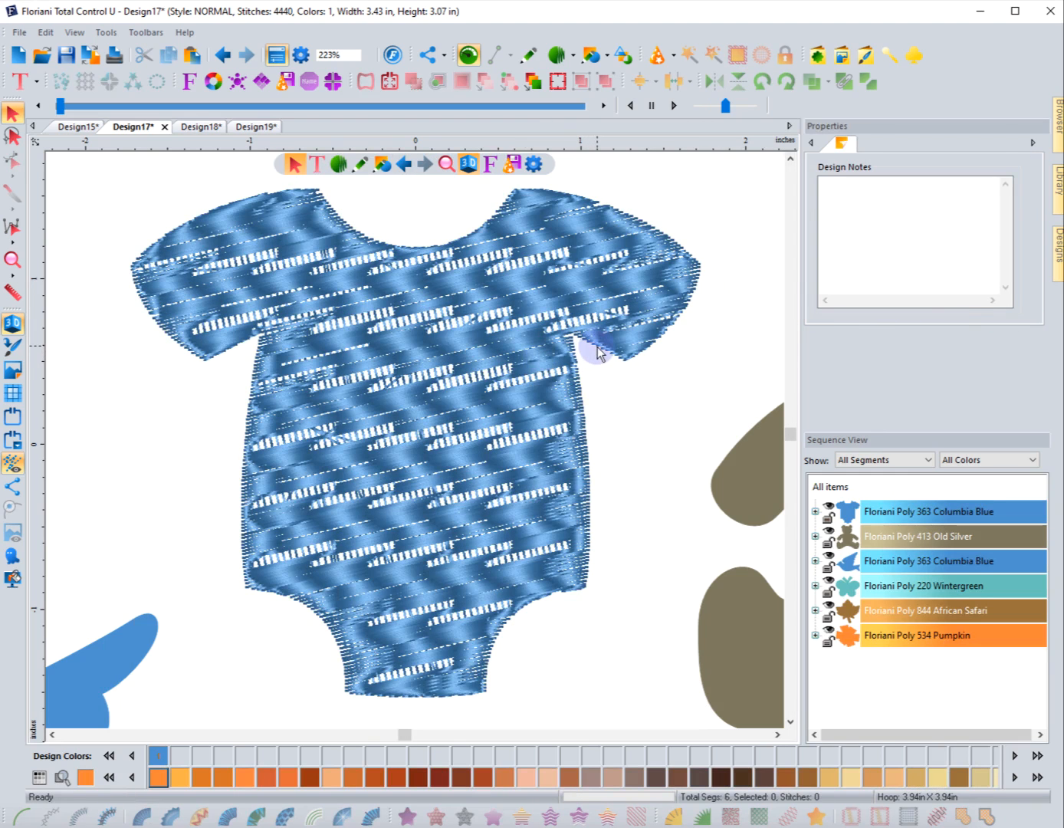
Move the onesie fill's exit point to the right corner of its bottom edge
left_click(598, 354)
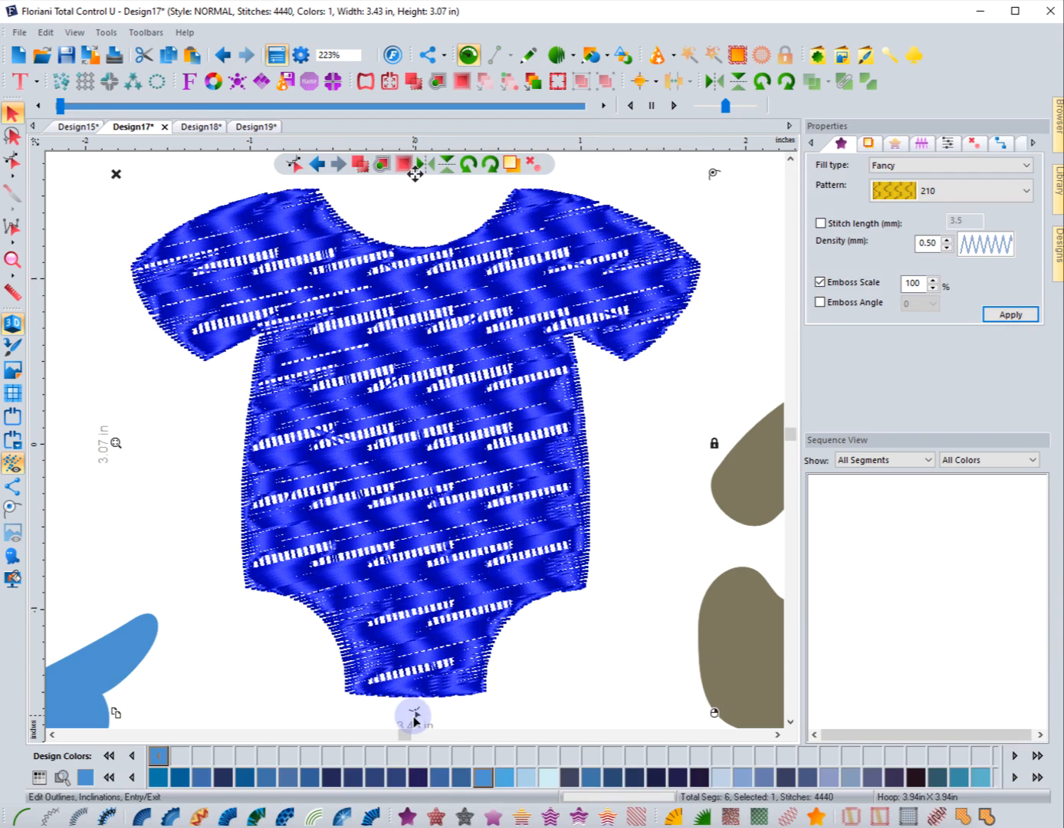
left_click(414, 717)
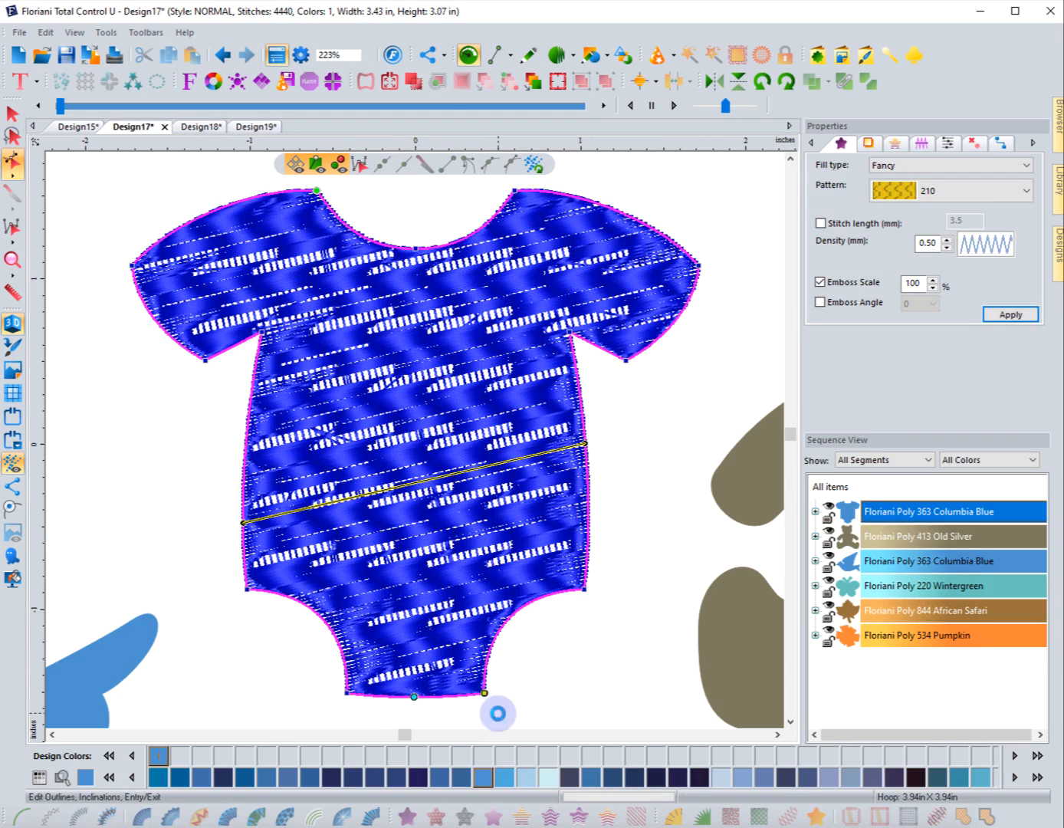
left_click(557, 659)
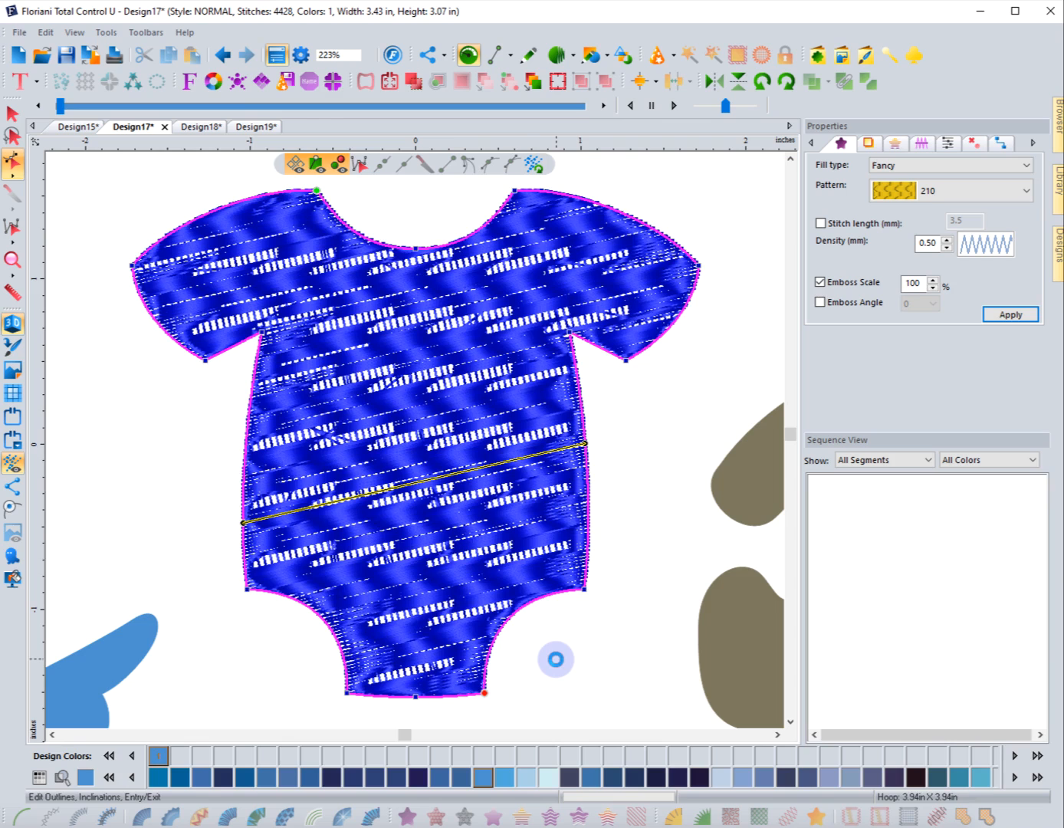
Change the onesie's Fancy fill pattern to 212
left_click(905, 191)
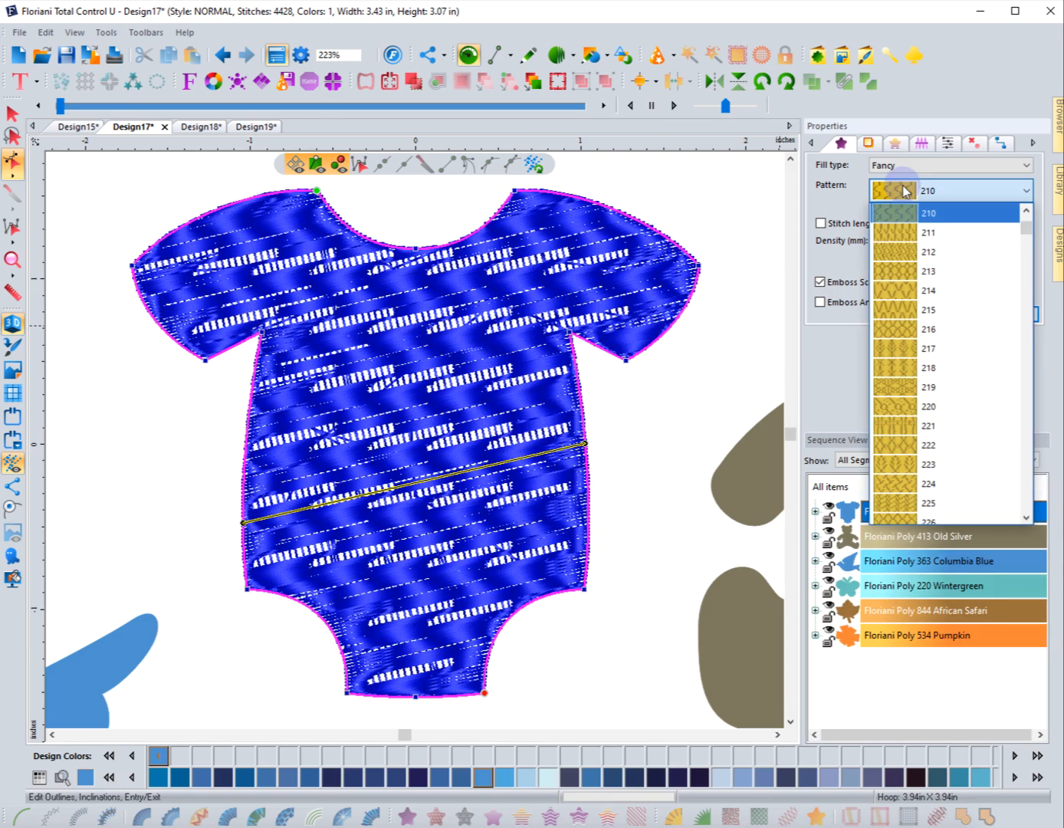
left_click(895, 252)
left_click(1000, 314)
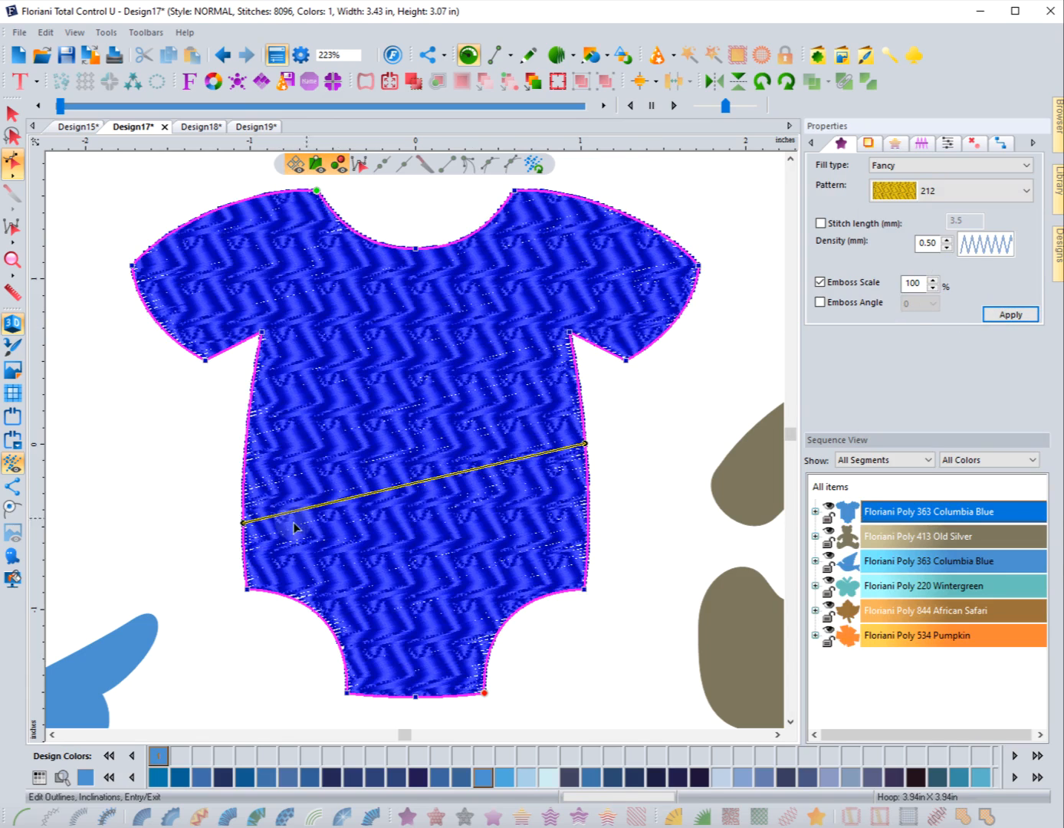
left_click(625, 436)
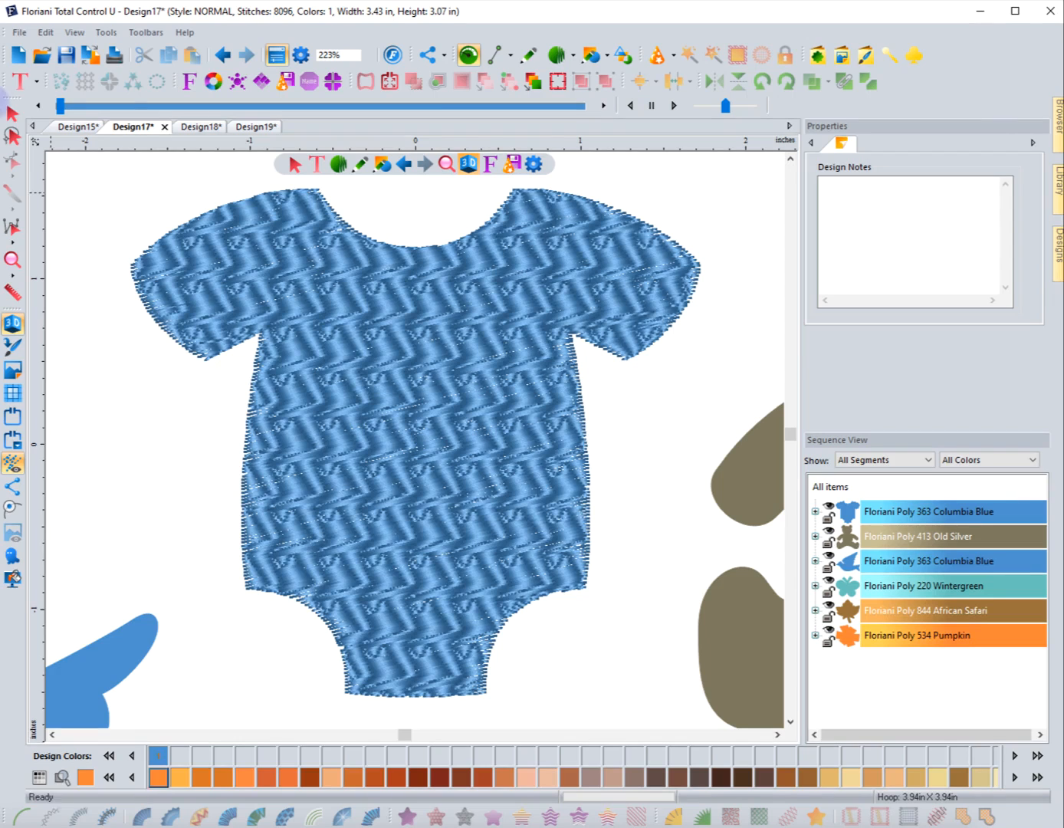
Select the onesie and change its Fancy fill pattern to 226
left_click(13, 113)
left_click(187, 221)
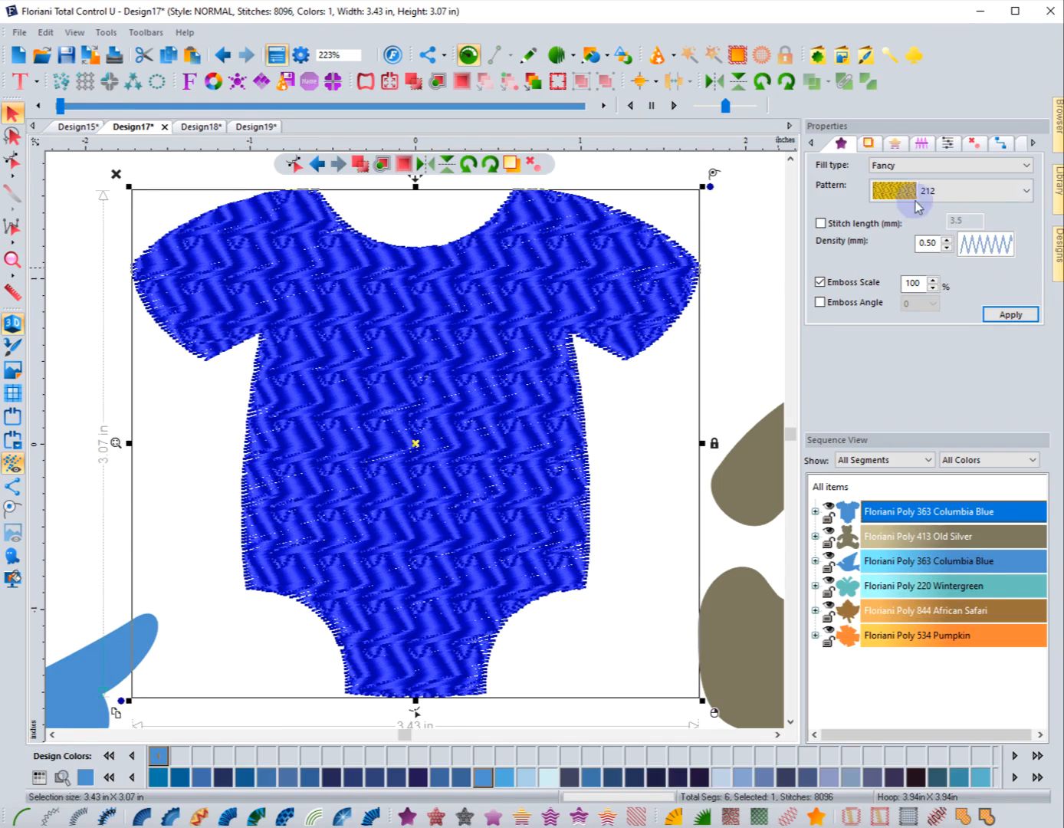
left_click(958, 200)
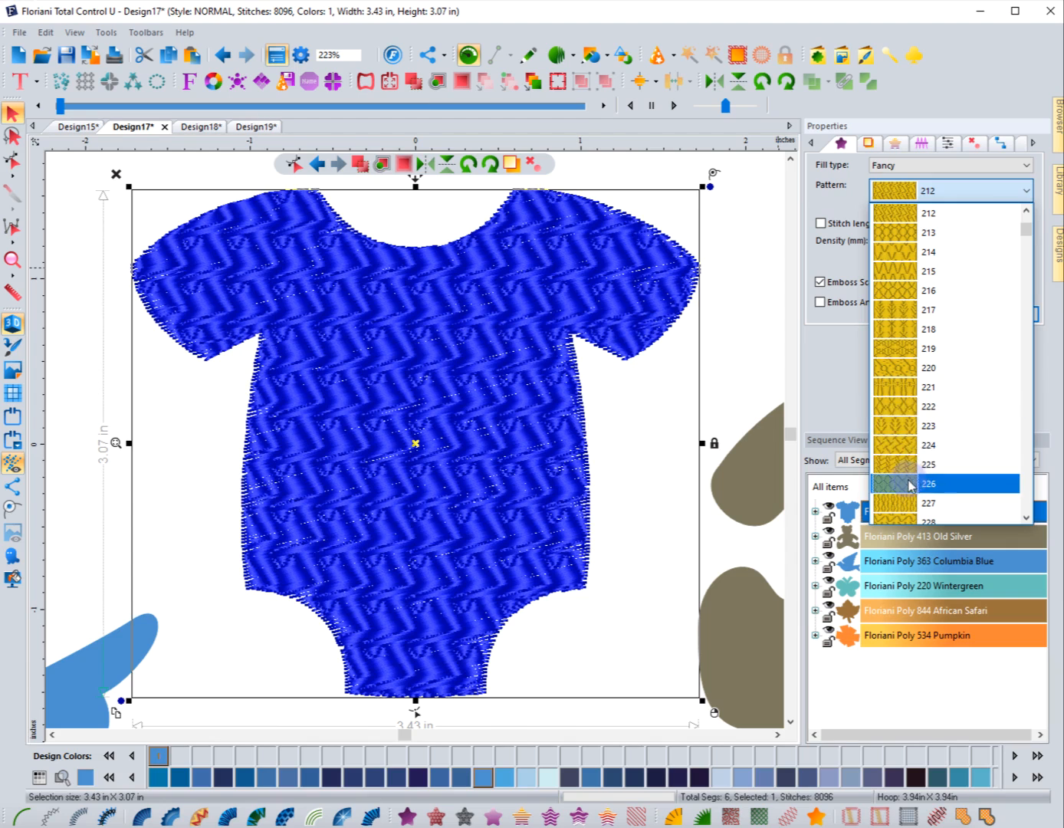
left_click(877, 484)
left_click(1002, 314)
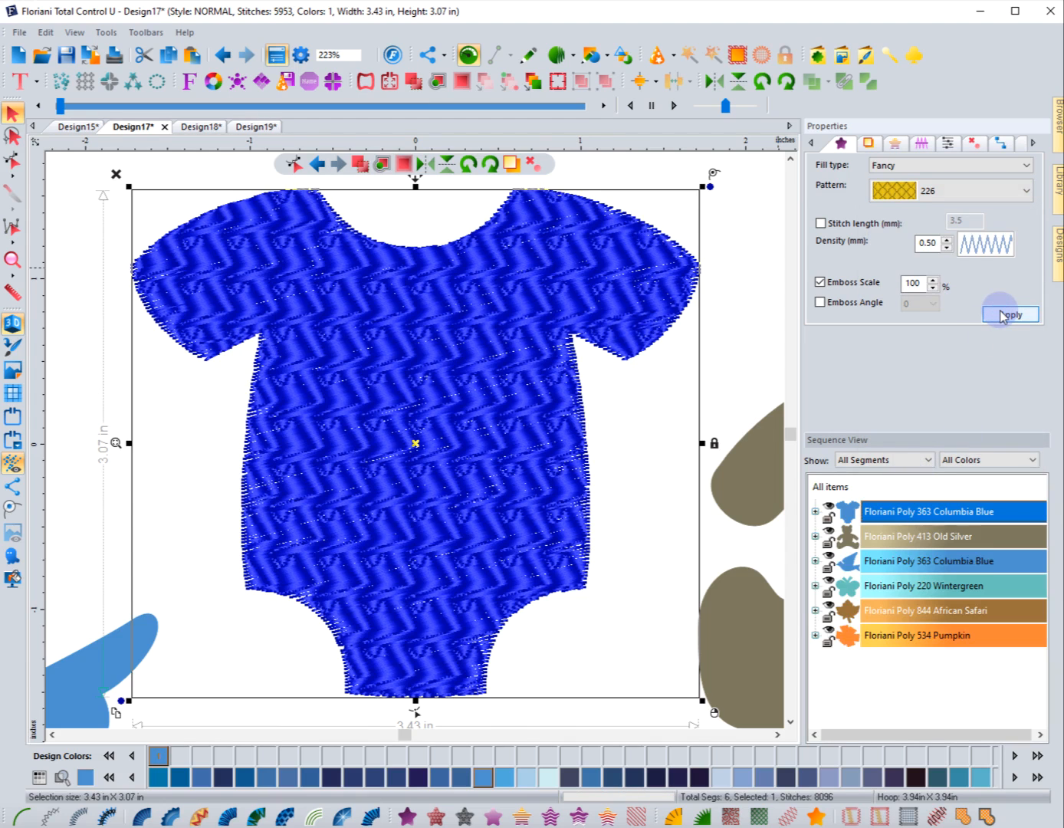
left_click(735, 281)
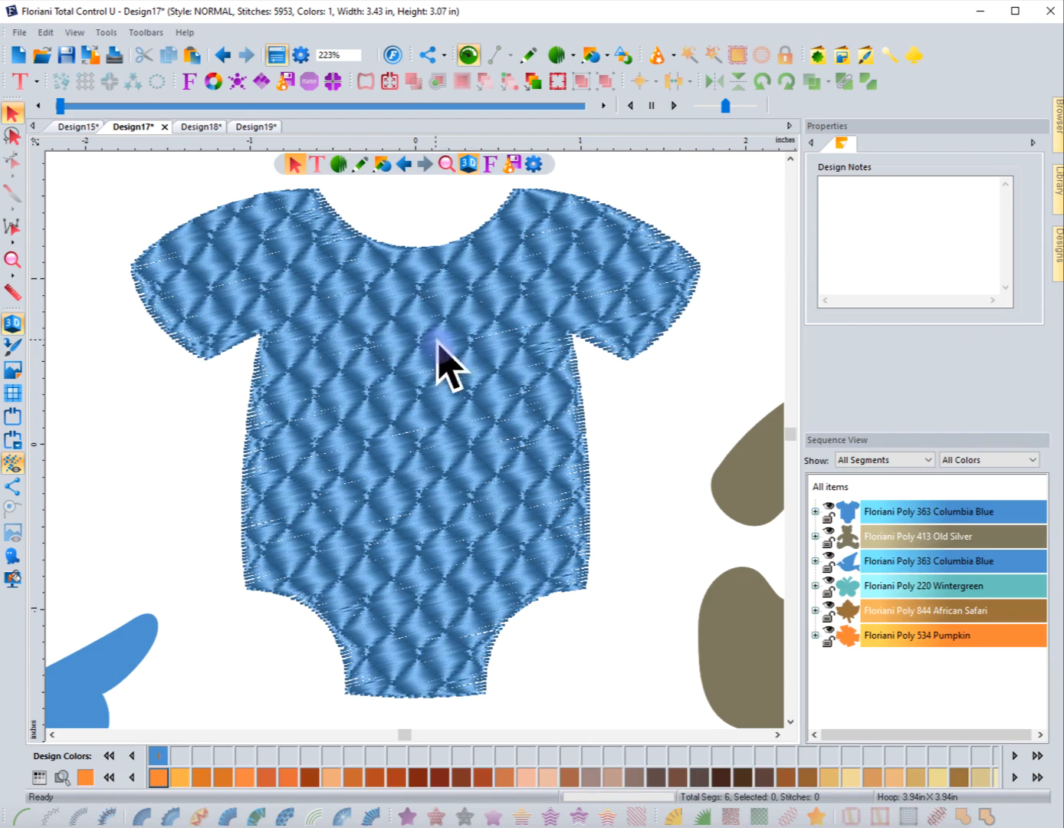
left_click(588, 442)
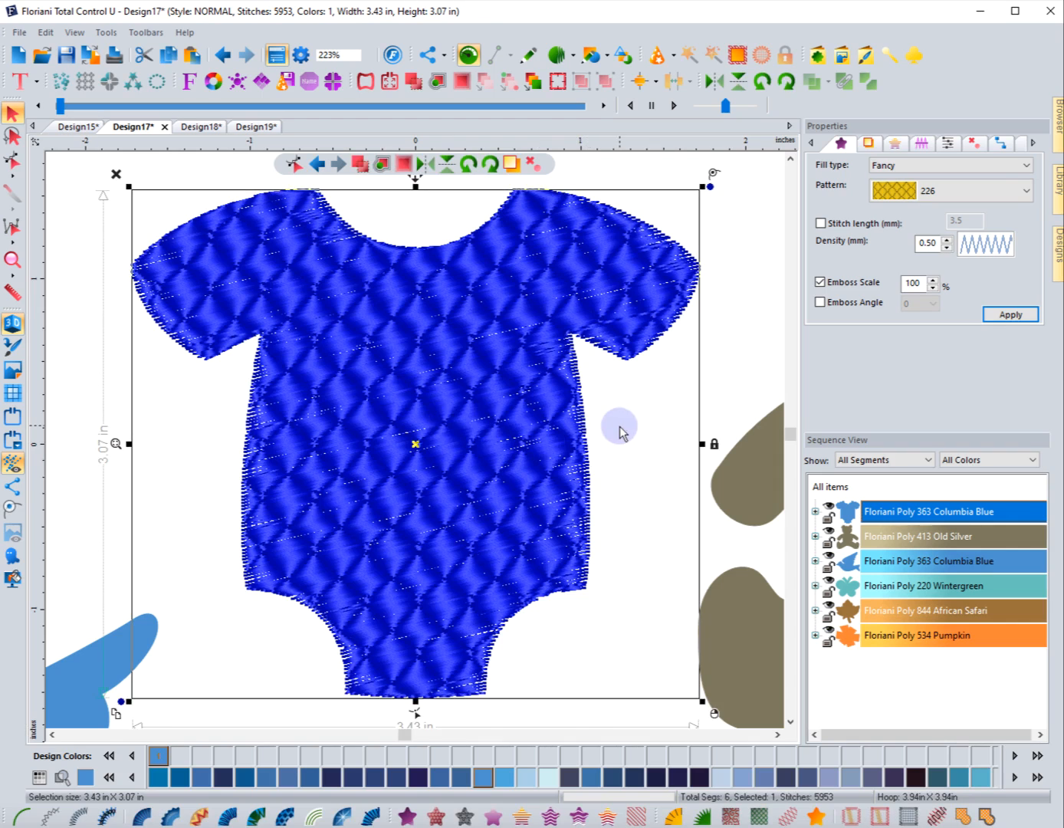
left_click(616, 429)
left_click(470, 385)
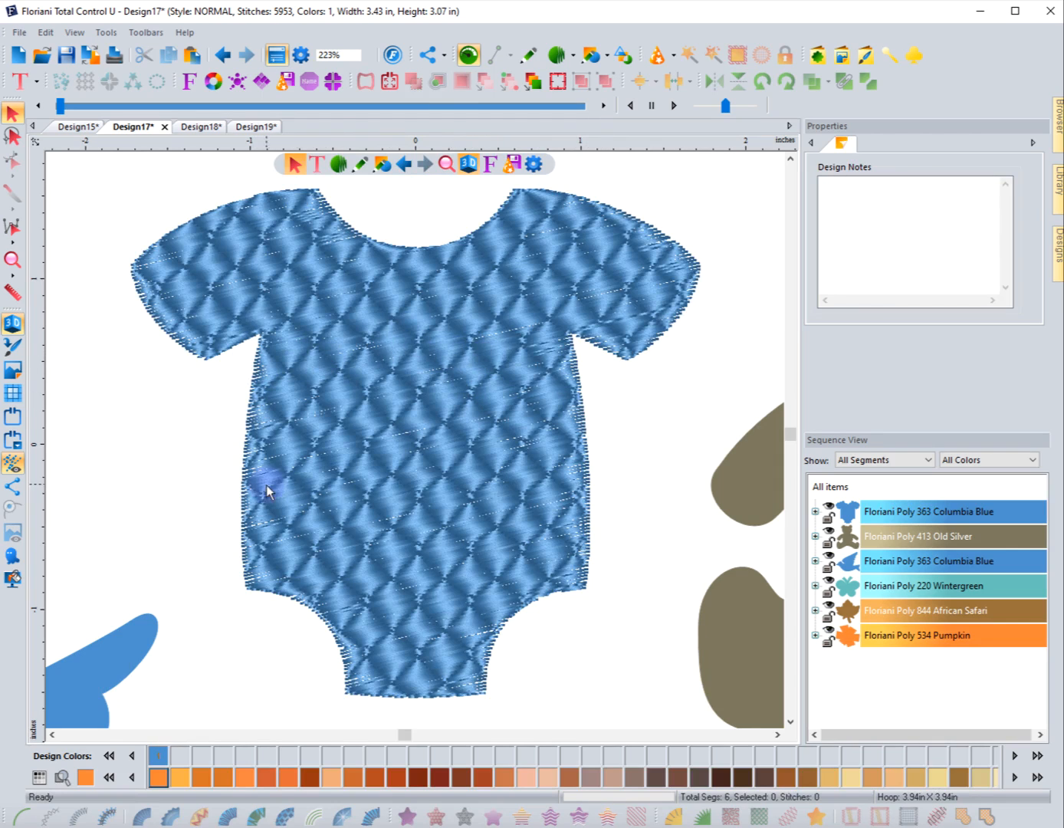
left_click(596, 450)
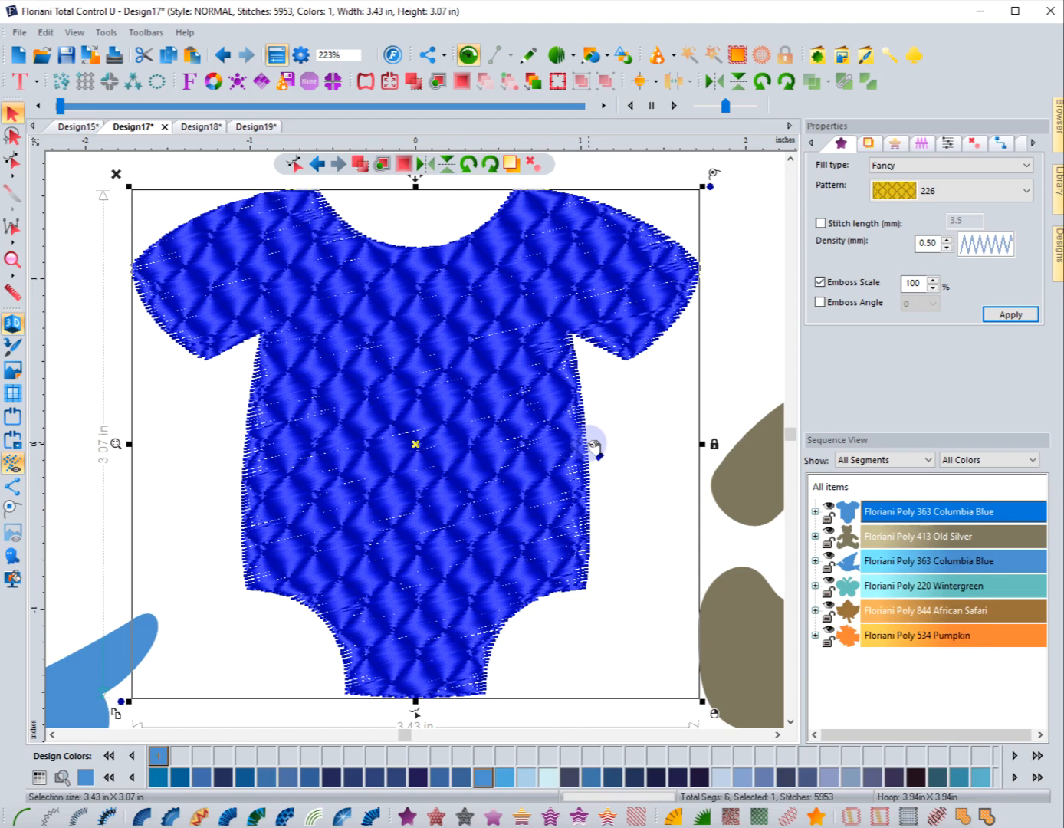
left_click(604, 446)
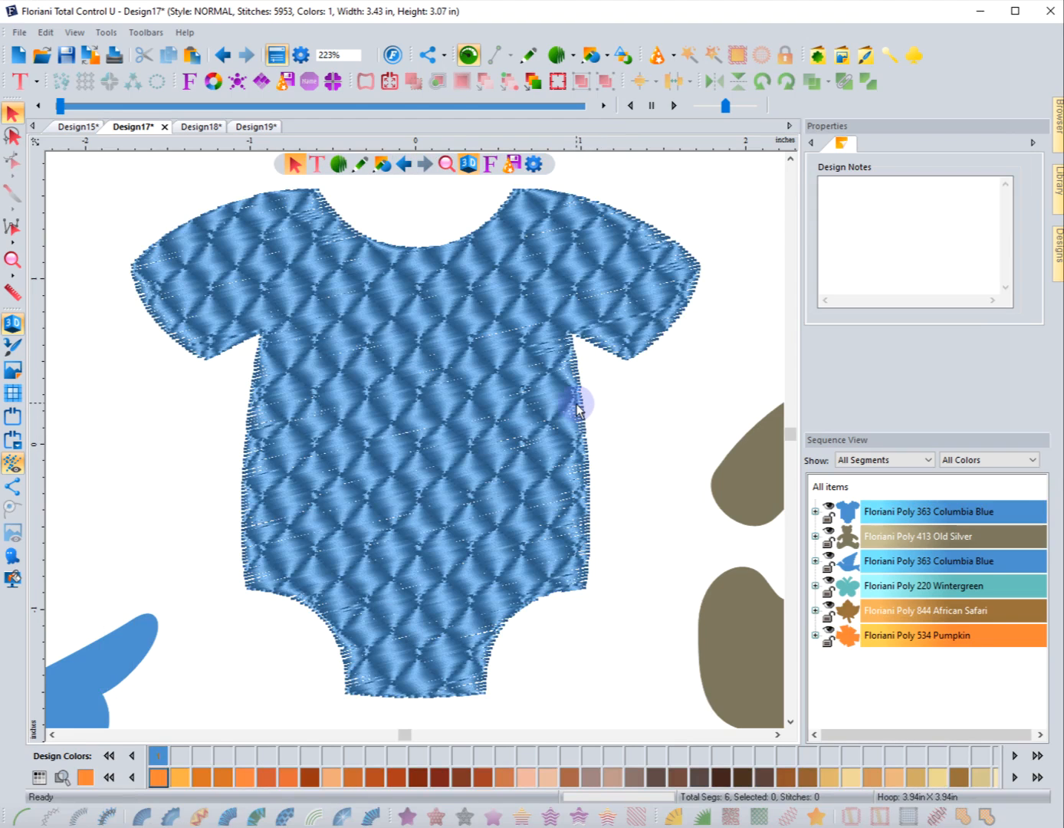
Apply the zigzag3 pattter from the end of the pattern list to the onesie's Fancy fill
left_click(583, 408)
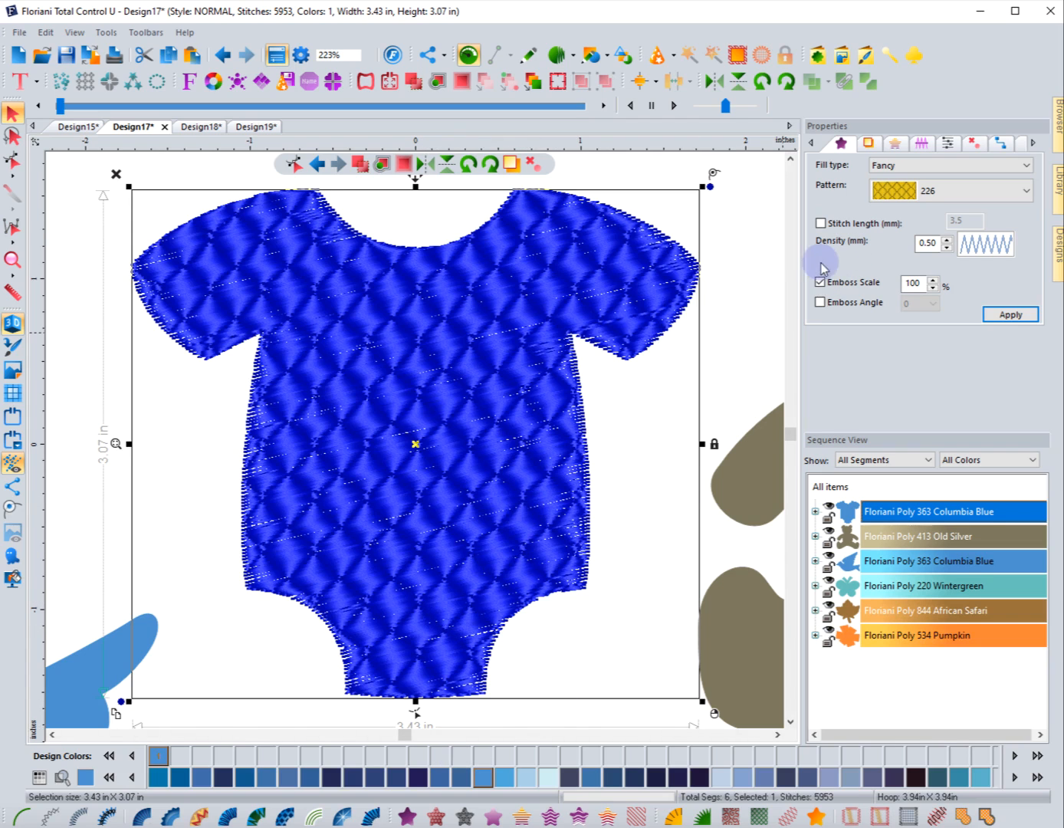
left_click(927, 193)
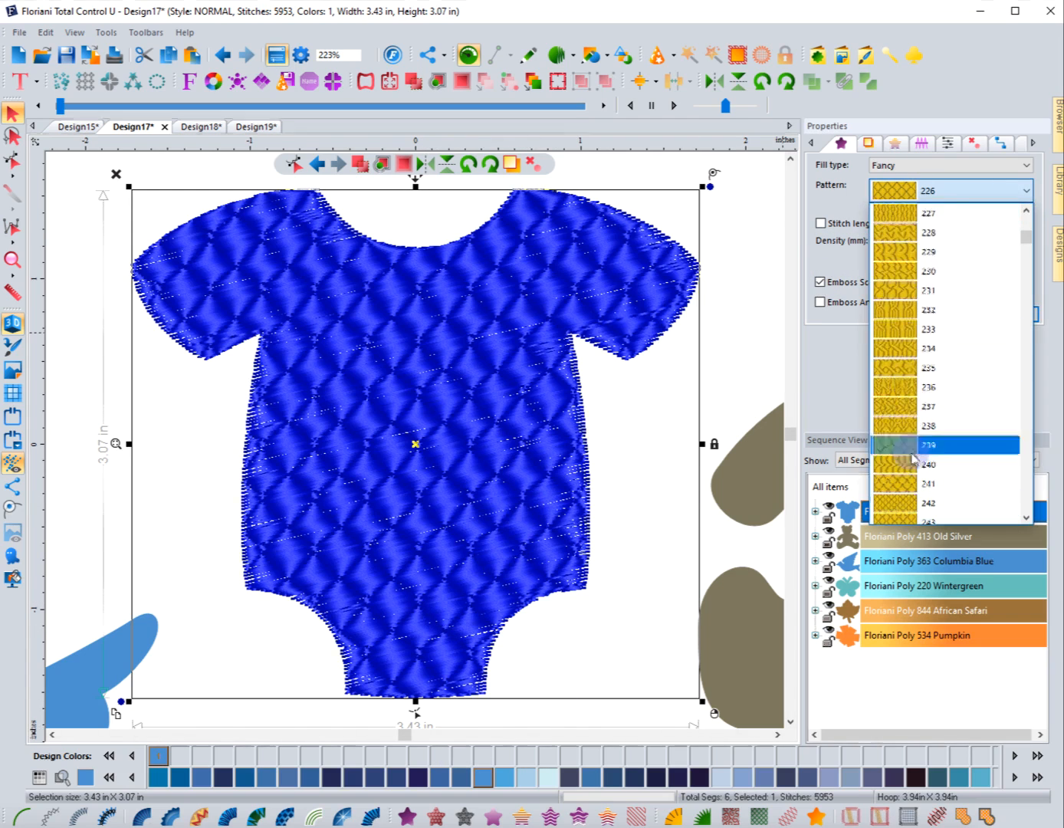
left_click_drag(1031, 243, 1031, 537)
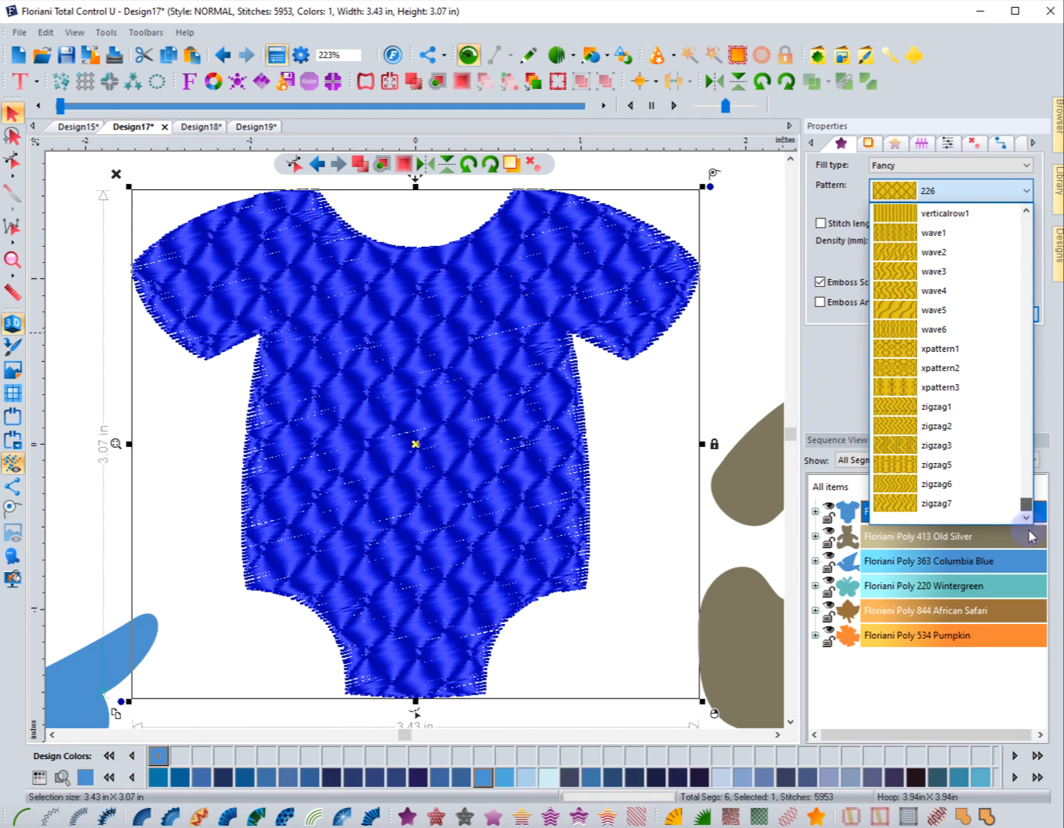
left_click(891, 445)
left_click(1013, 314)
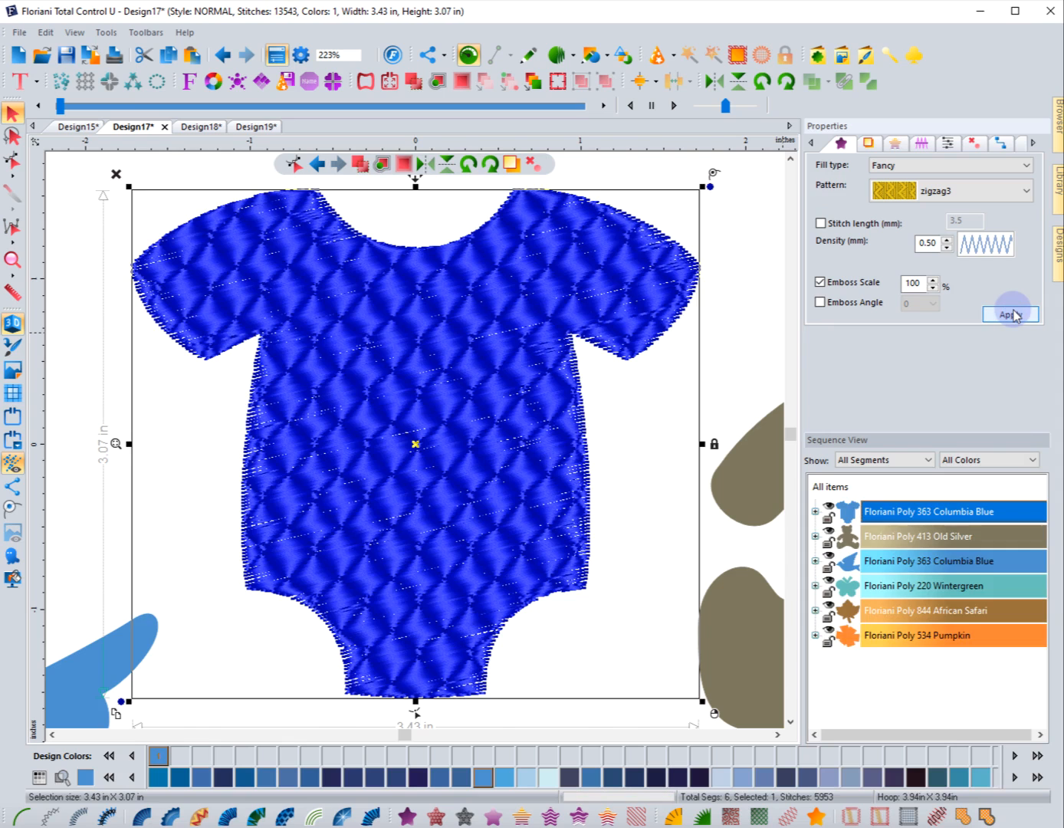
left_click(628, 424)
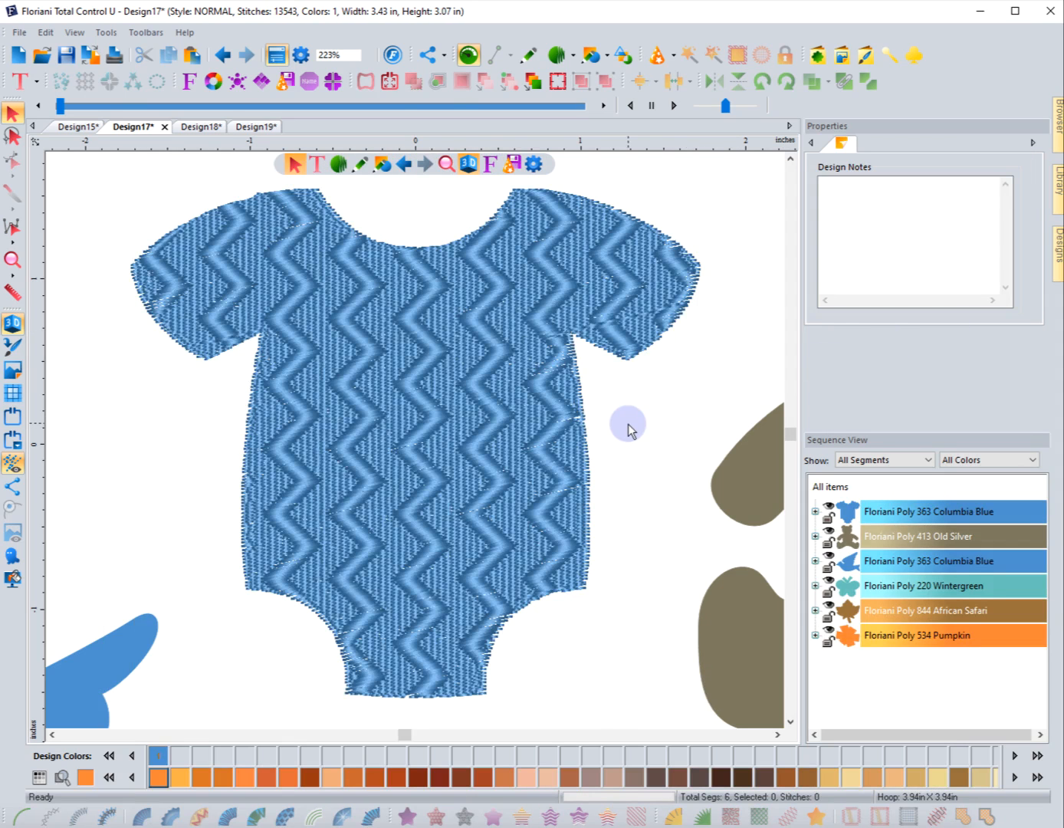
Convert the onesie to a Motif fill and apply motif pattern 211
left_click(590, 433)
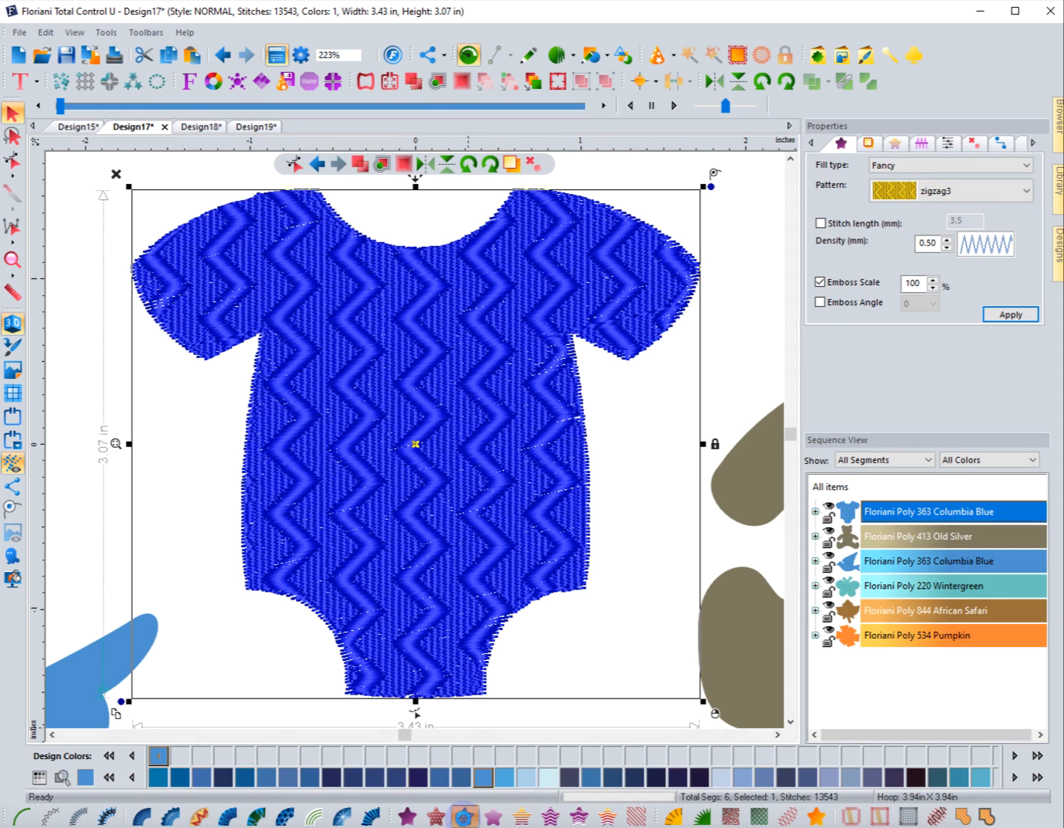
left_click(465, 816)
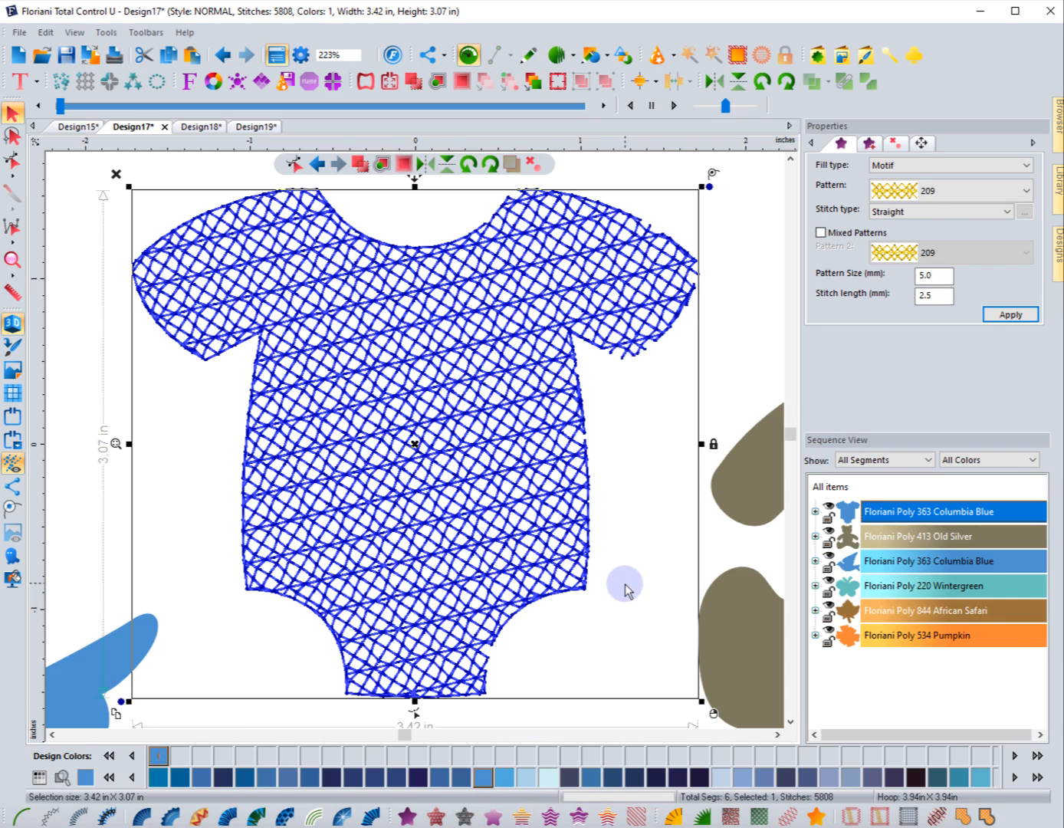
left_click(936, 190)
left_click(904, 251)
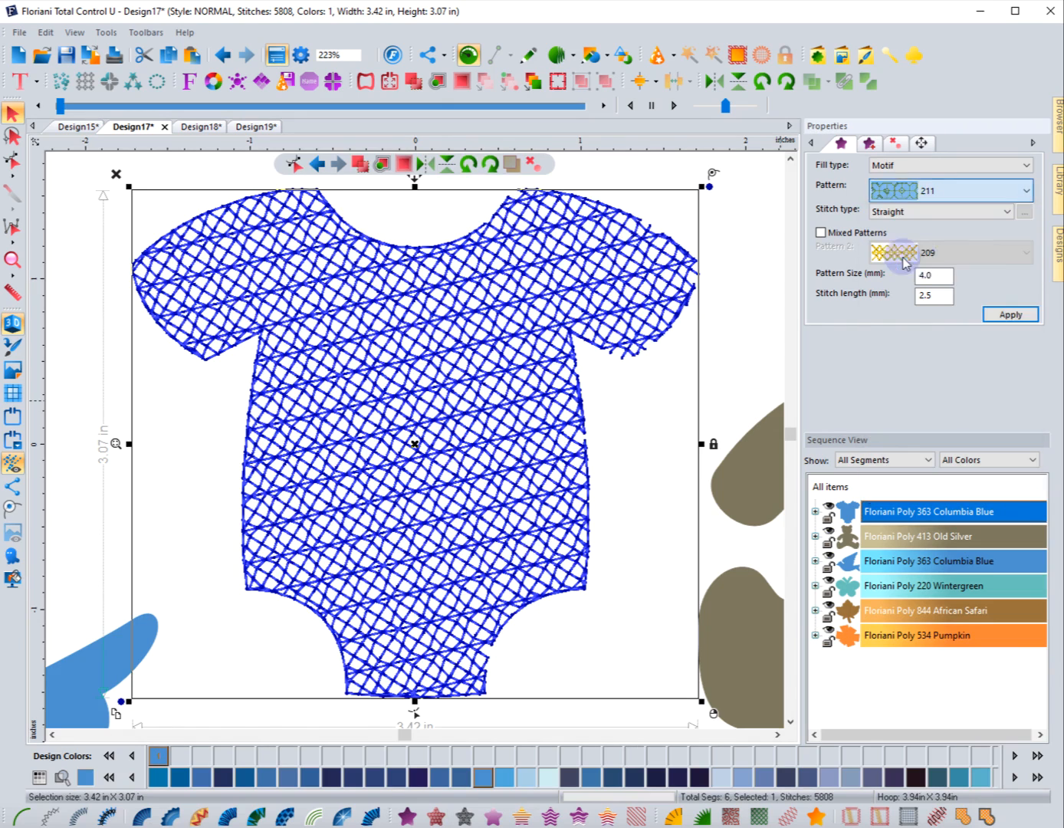
left_click(1010, 315)
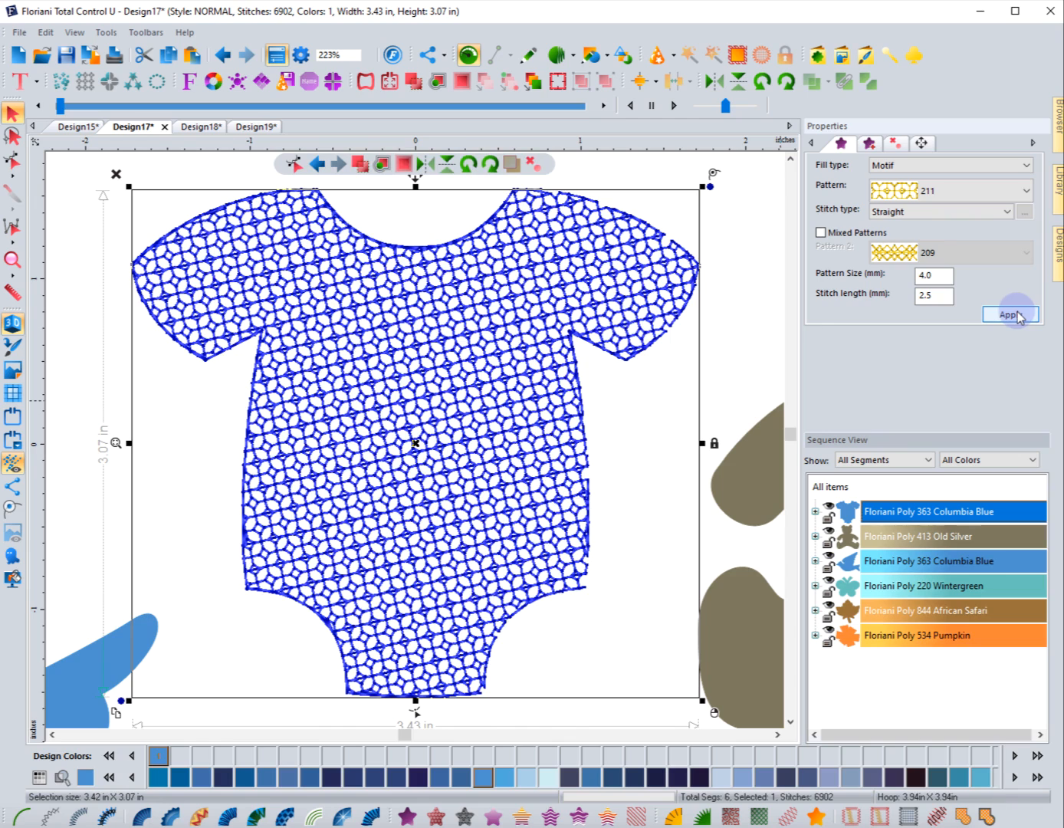
Enable Mixed Patterns on the onesie's Motif fill, combining pattern 211 with 209
left_click(820, 233)
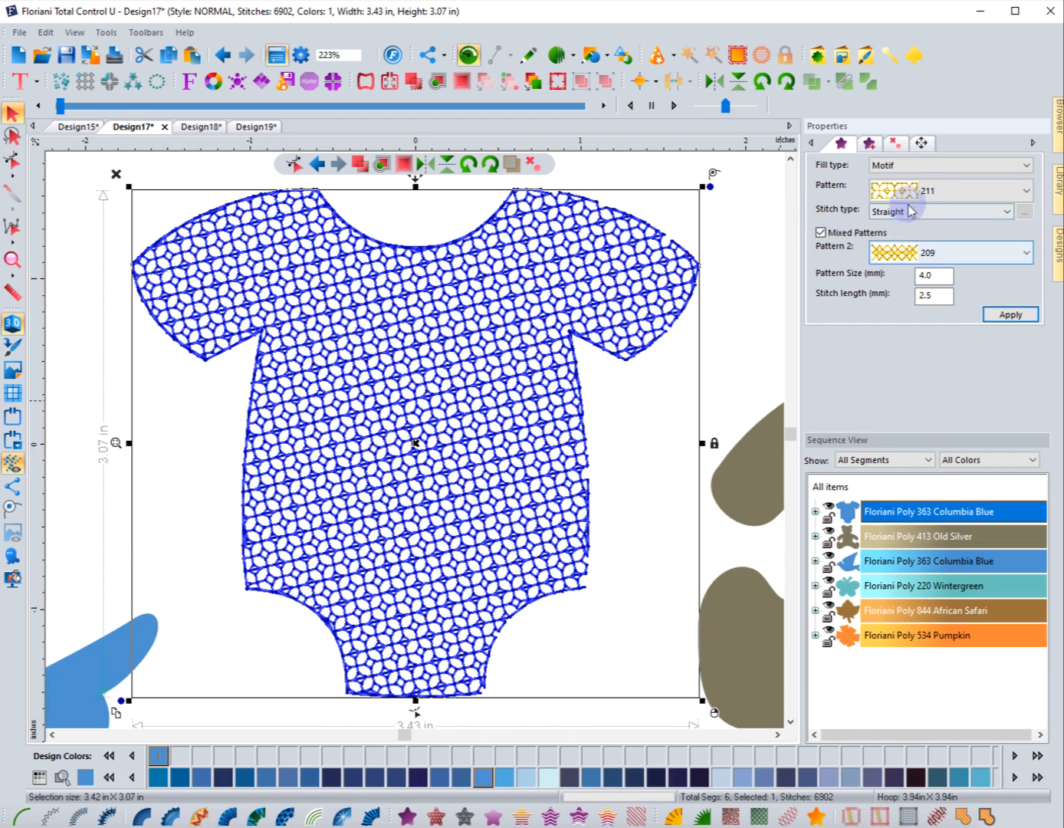
left_click(1006, 315)
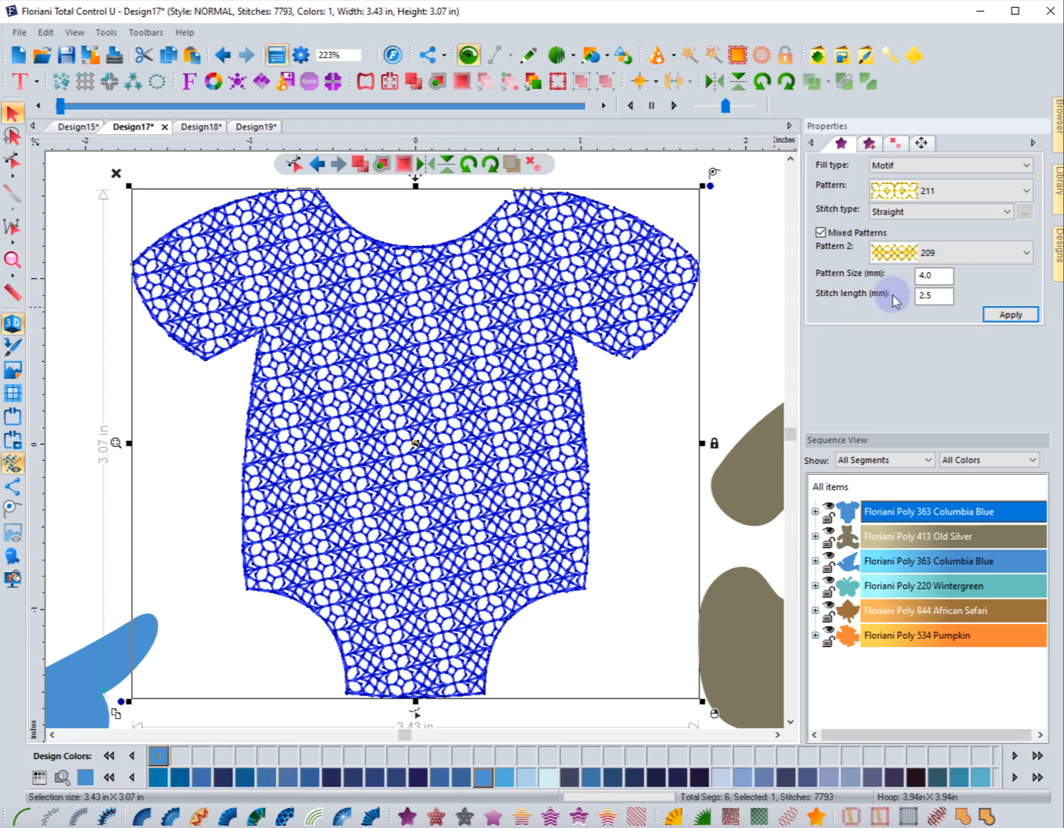
left_click(750, 331)
Change the second pattern of the onesie's mixed Motif fill to 213
left_click(659, 325)
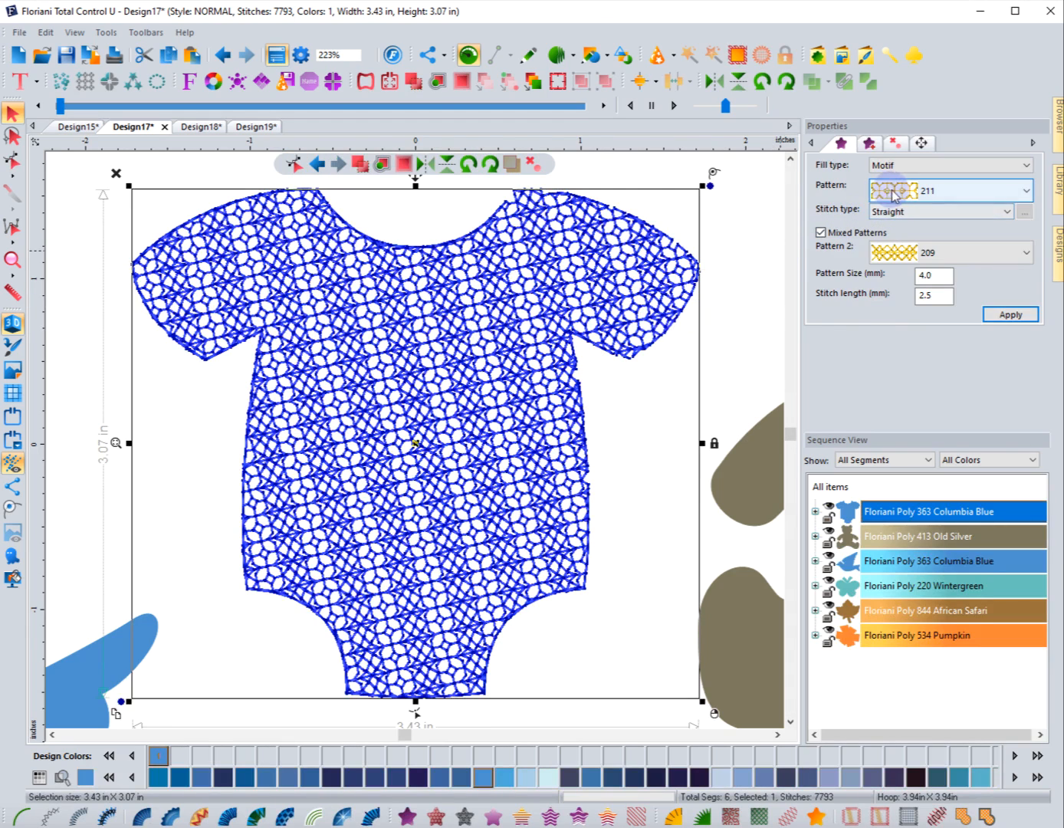
left_click(891, 259)
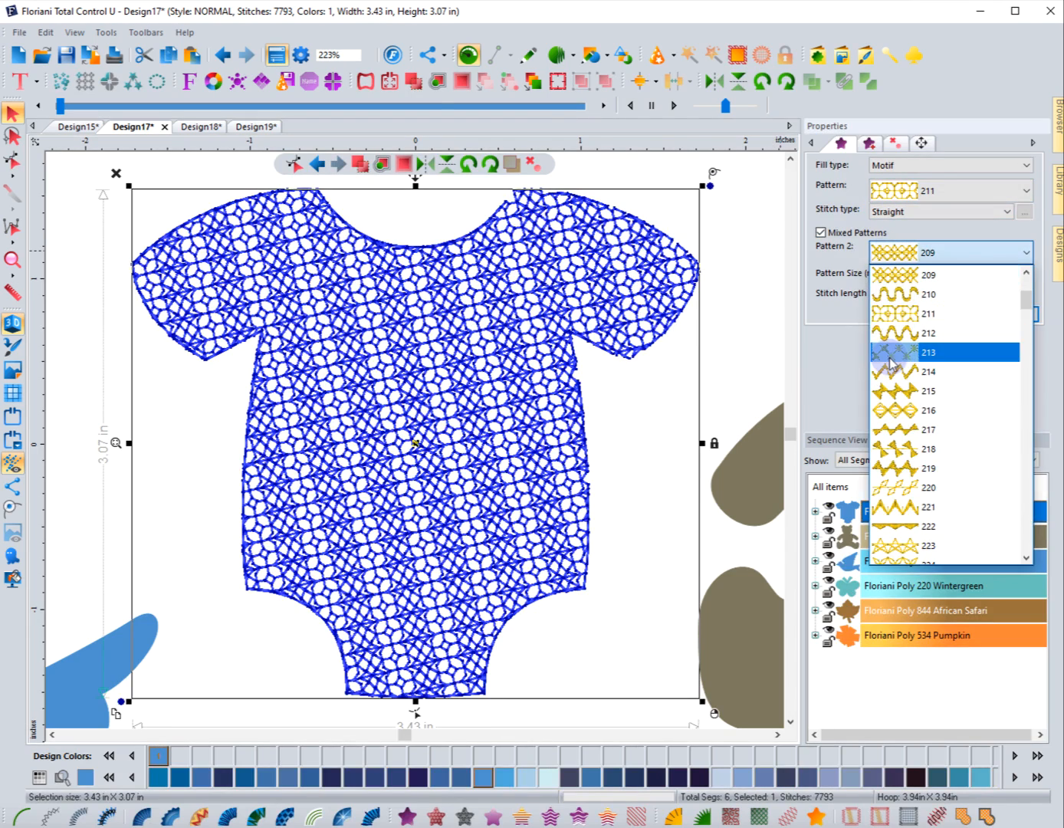
left_click(951, 350)
left_click(998, 316)
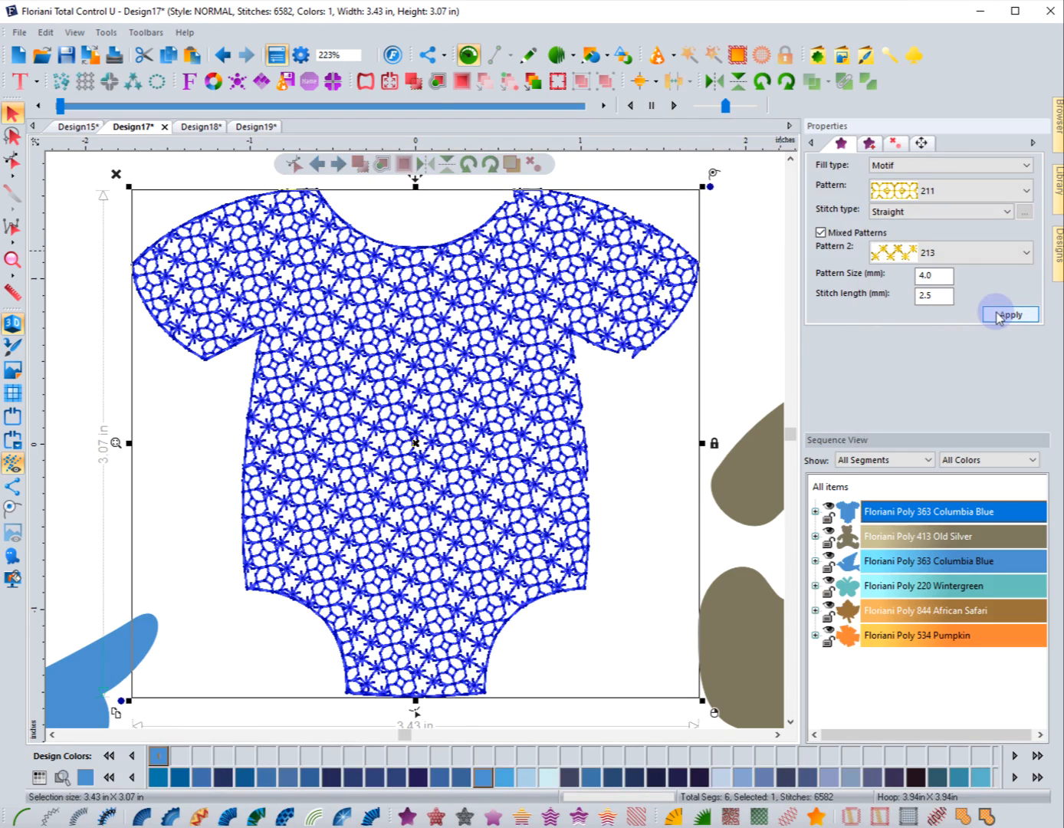
left_click(645, 383)
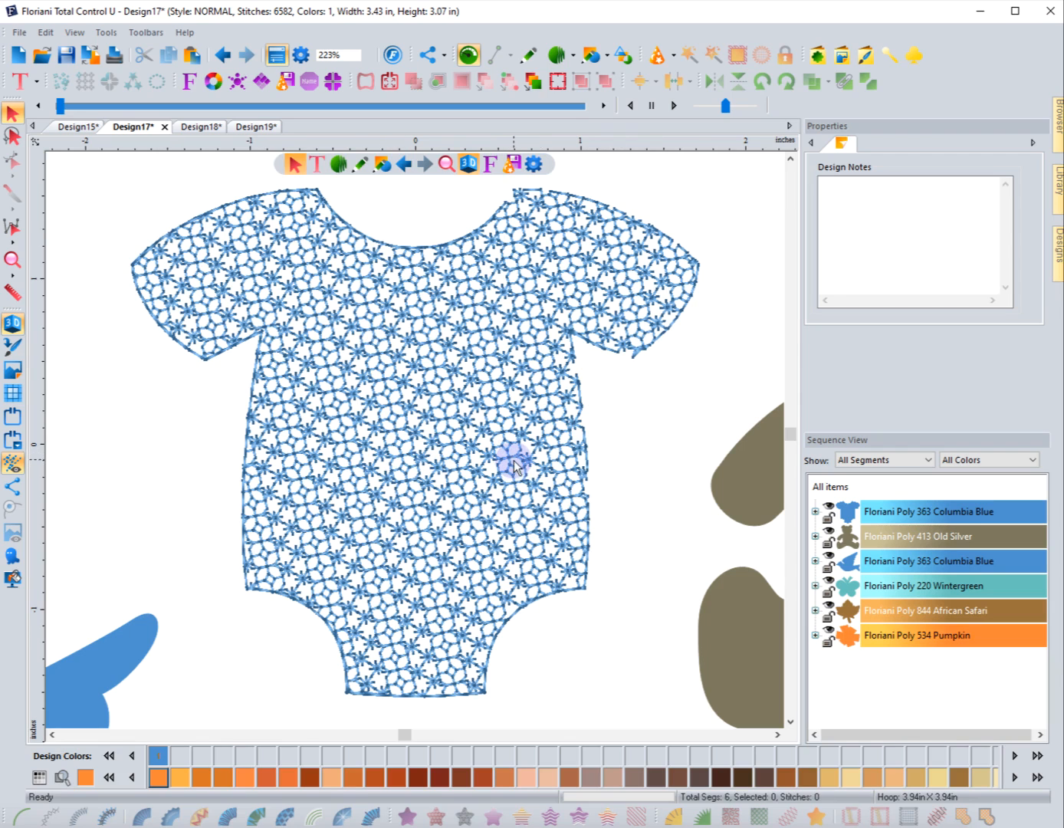
Set the pattern size of the onesie's Motif fill to 6 mm
left_click(583, 397)
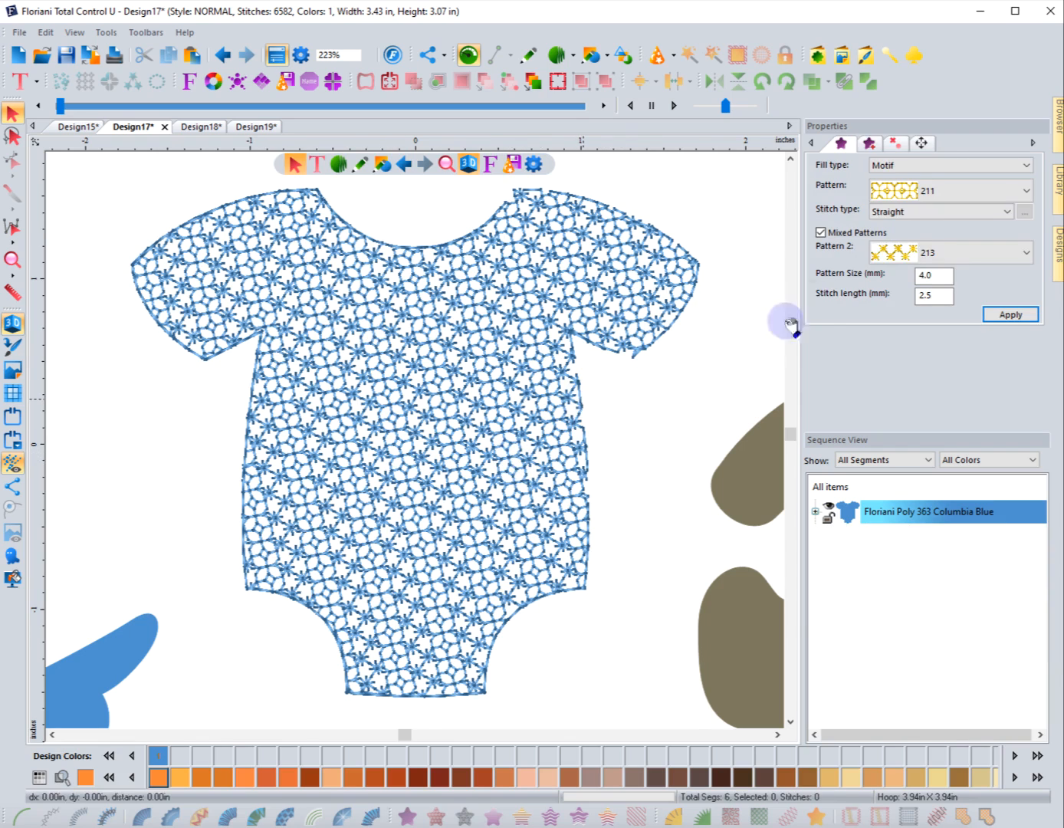
double_click(929, 272)
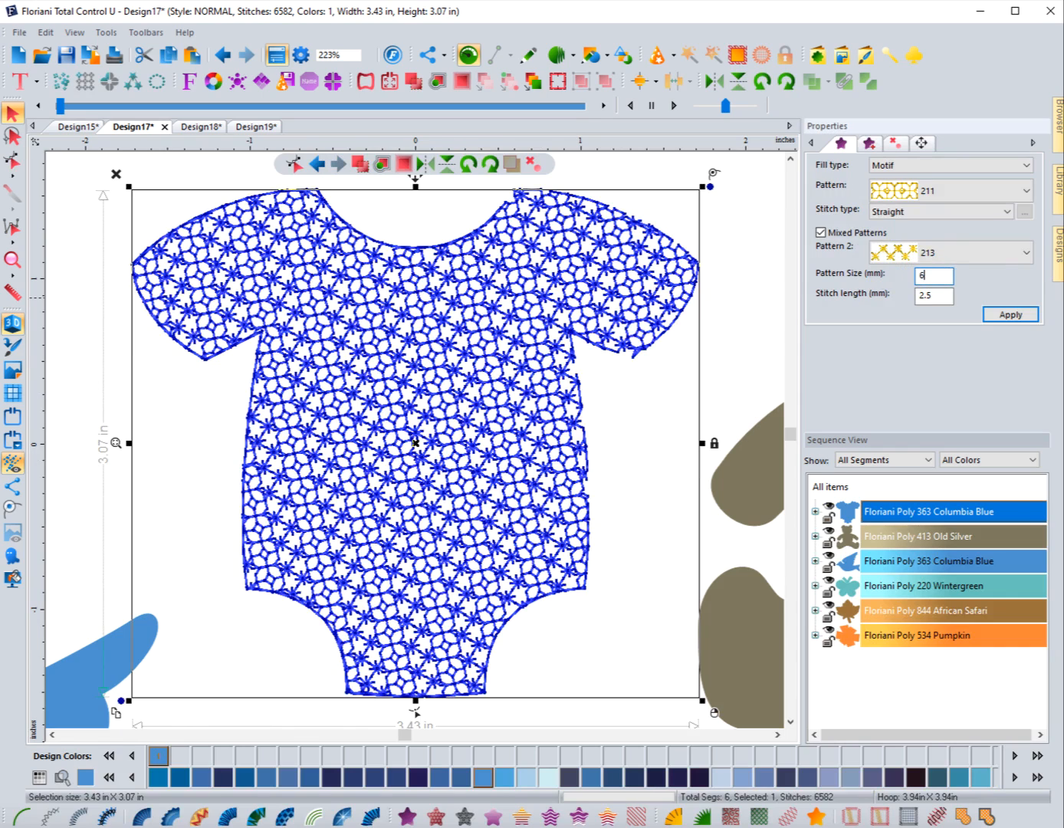
type("6")
left_click(999, 315)
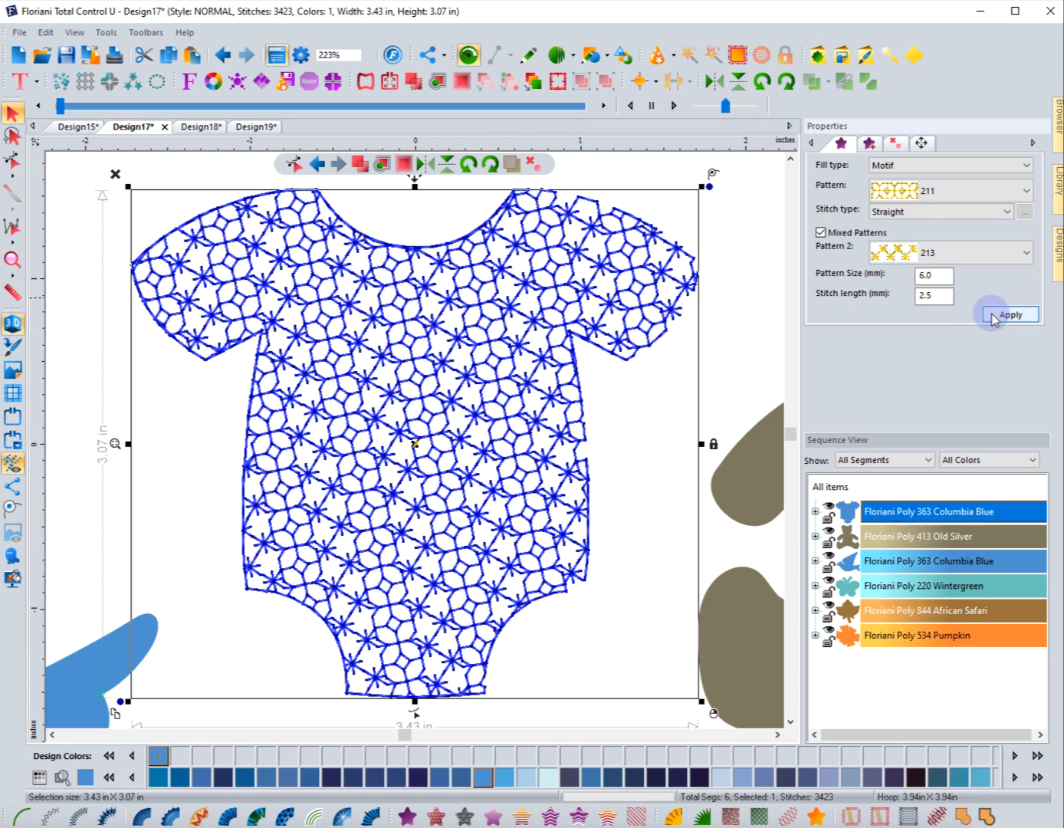
left_click(627, 400)
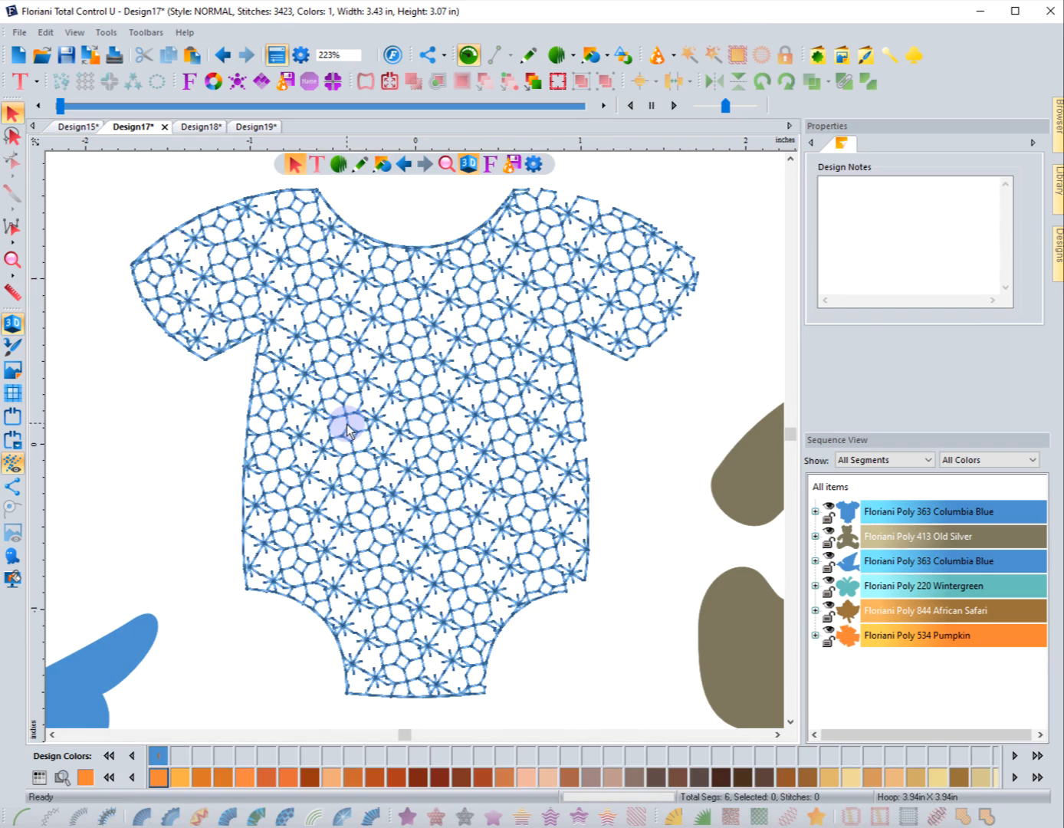
Duplicate the Motif-filled onesie in place and expand the copy in the sequence to select its fill
left_click(244, 472)
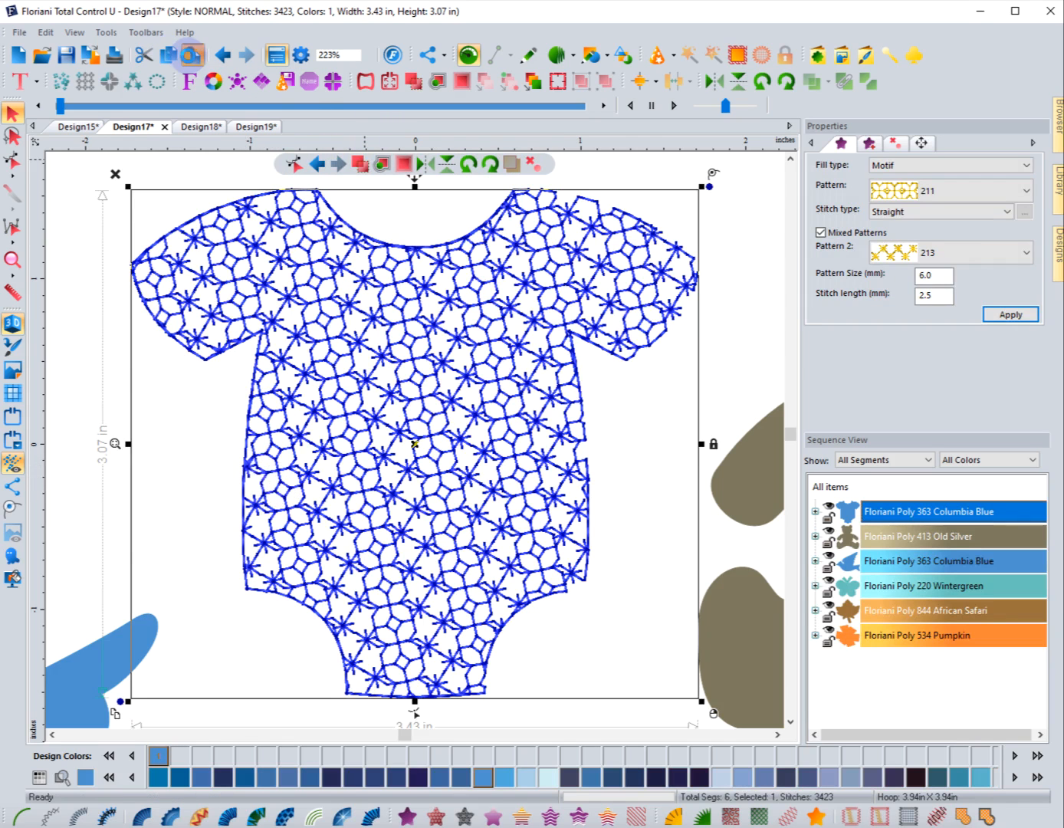
left_click(191, 54)
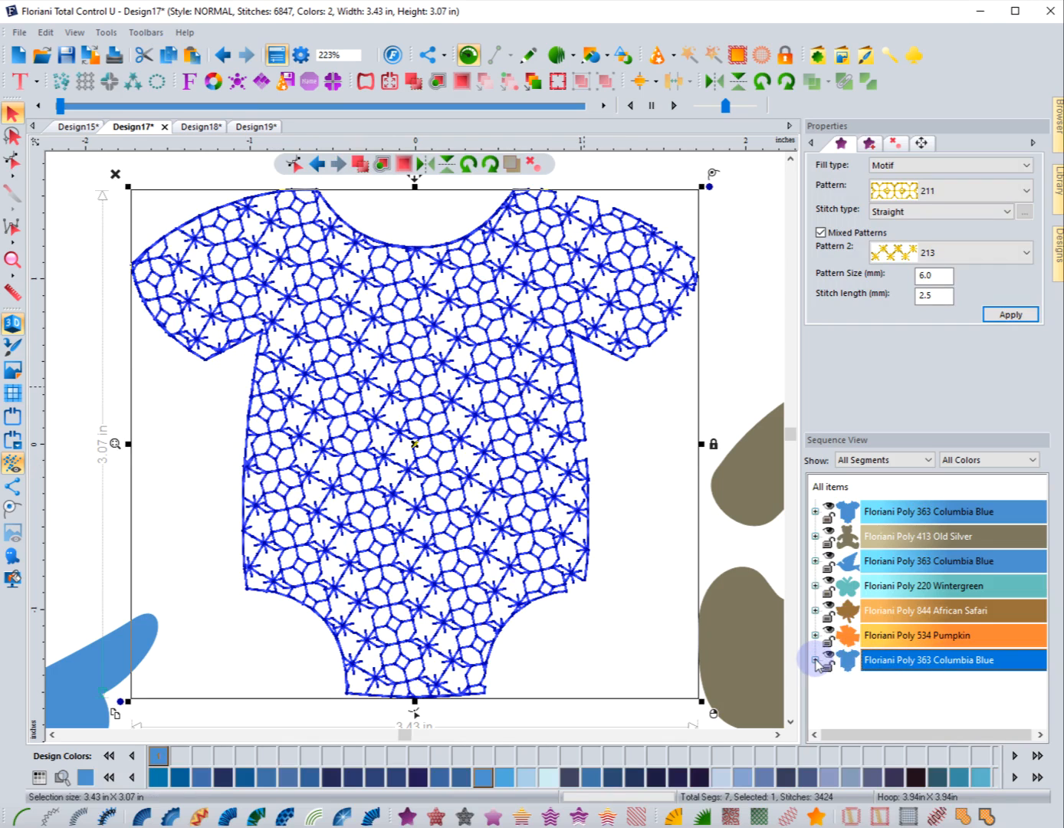
left_click(816, 660)
left_click(866, 685)
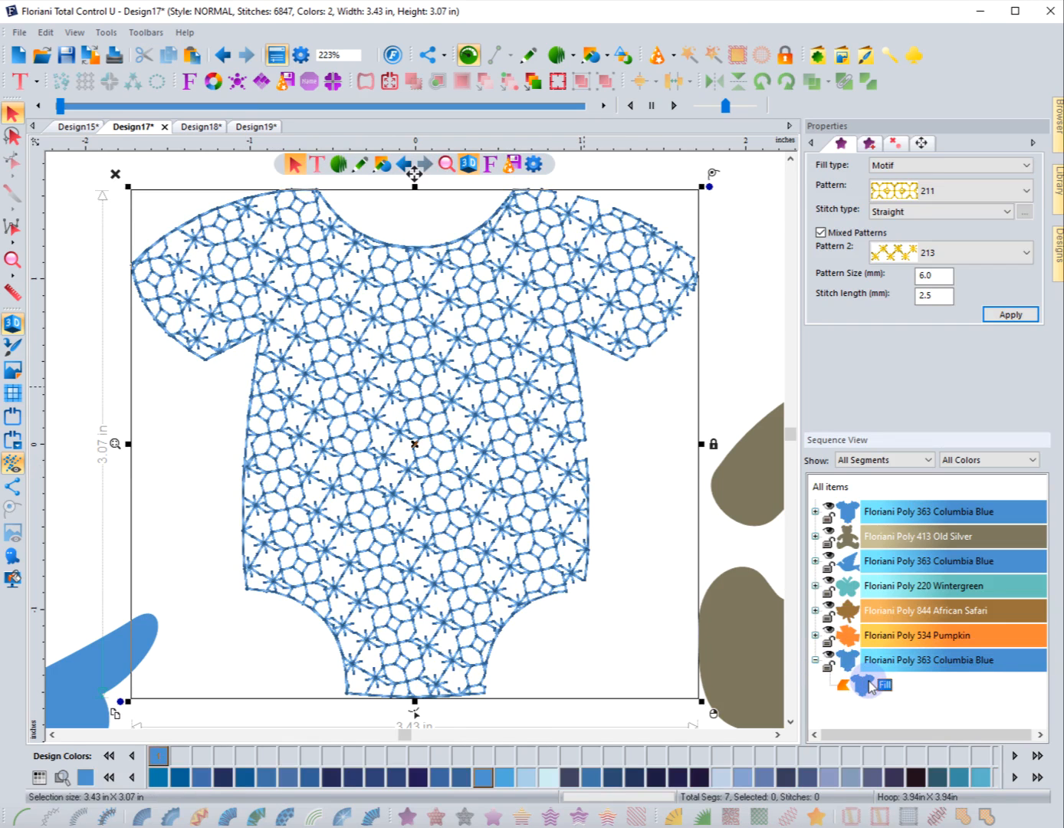
Convert the original onesie, first in the sequence, to a Standard fill
left_click(848, 511)
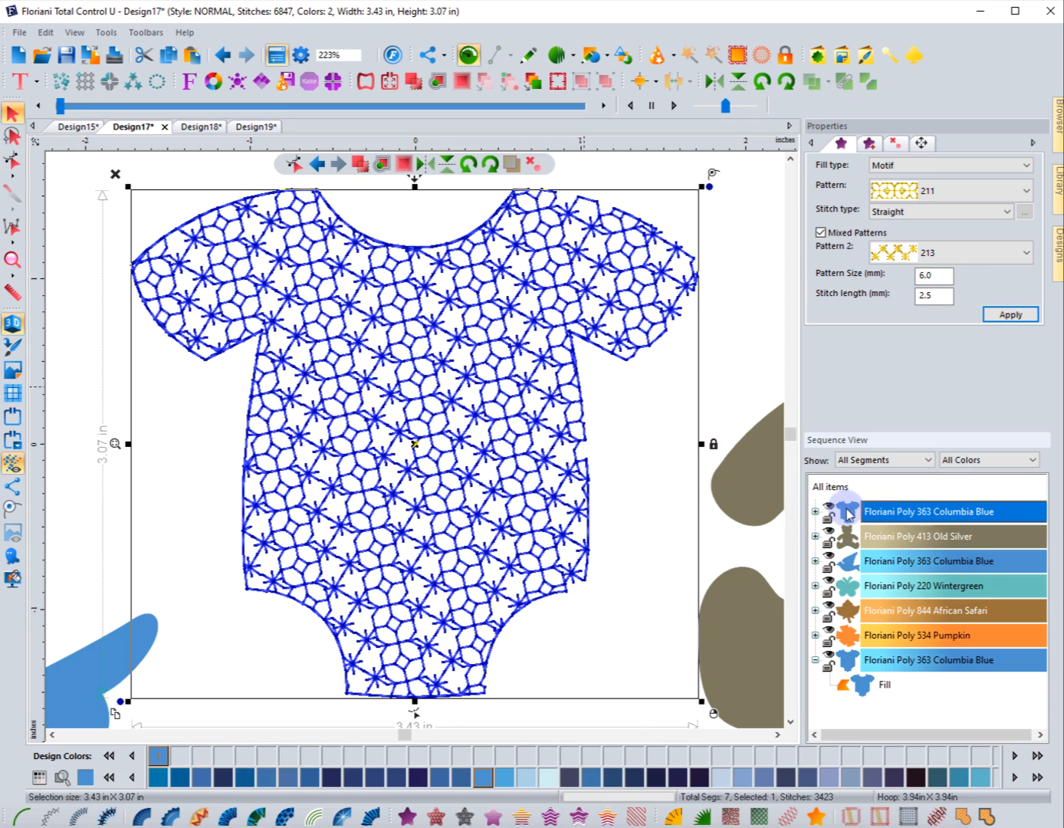
left_click(407, 816)
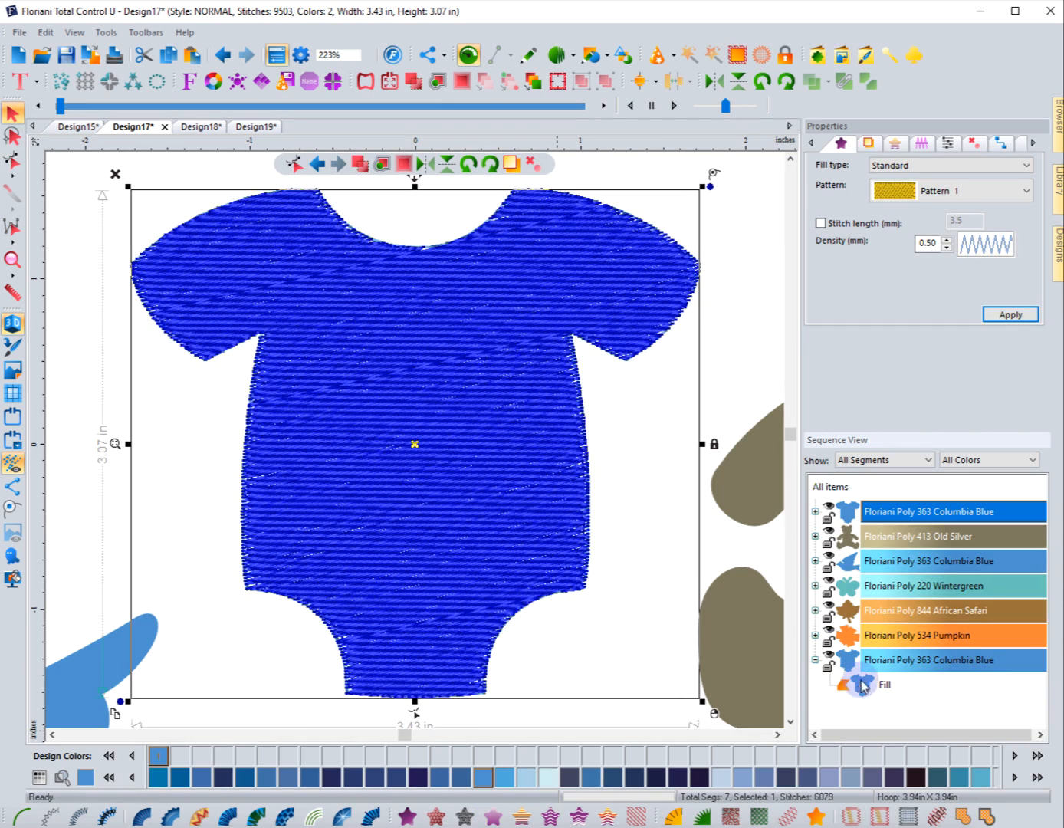
Recolor the onesie's Motif fill copy to Floriani Poly 361 Light Blue
left_click(863, 686)
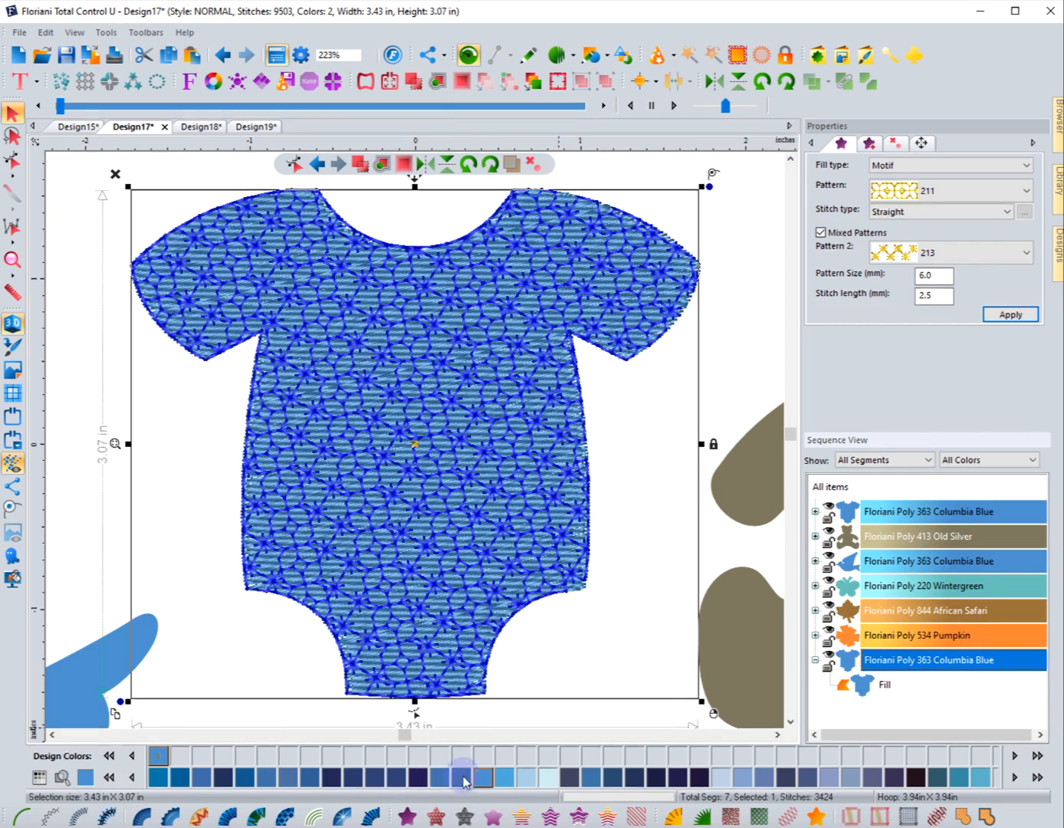
left_click(547, 778)
left_click(191, 537)
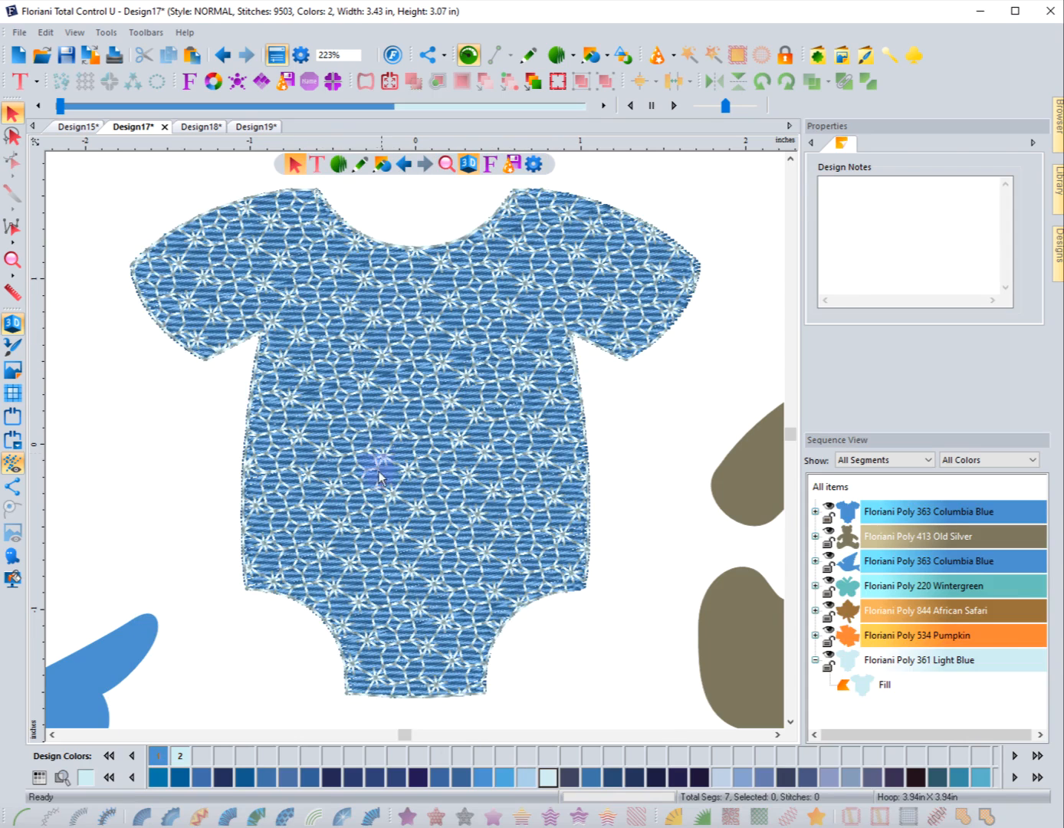
Recolor the onesie's Motif fill copy to Floriani Poly 312 Gettysburg
left_click(872, 684)
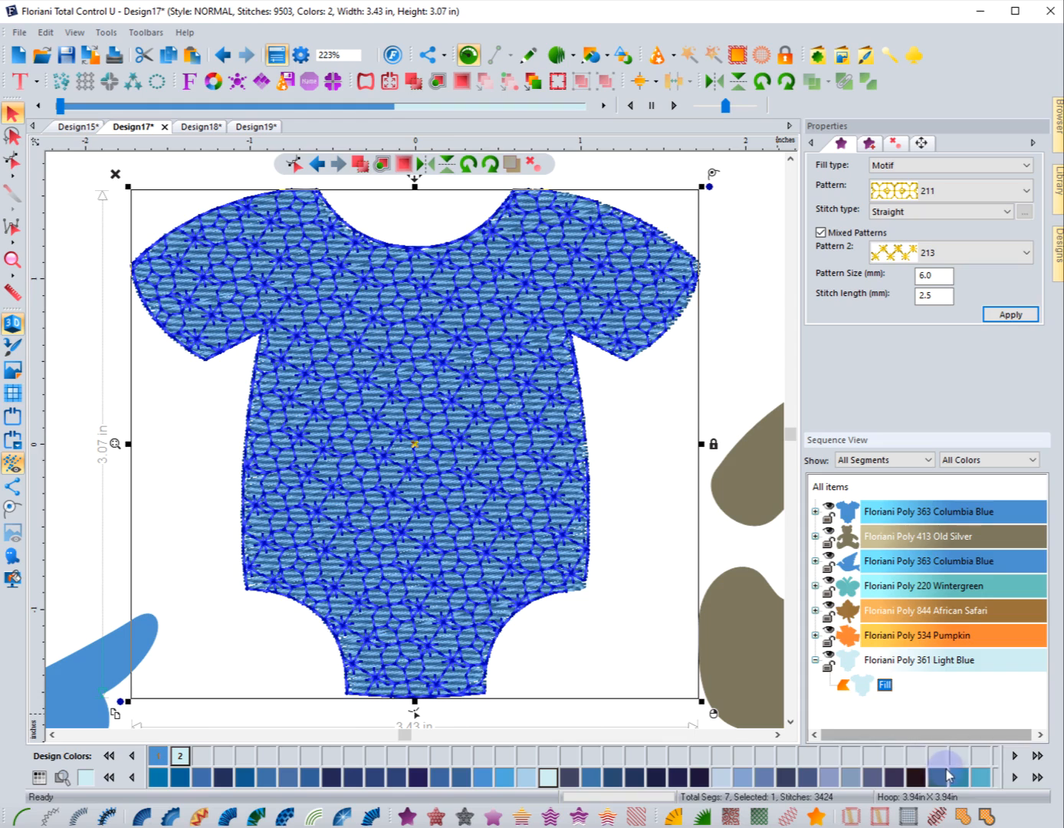
left_click(950, 778)
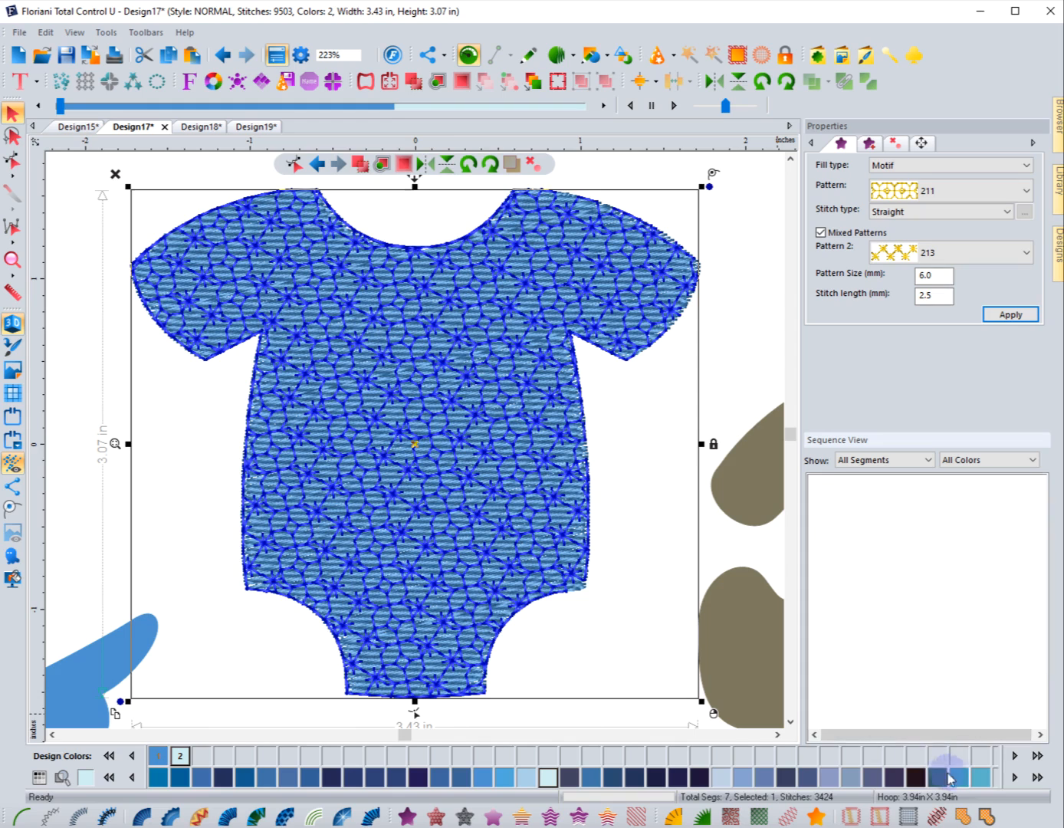
left_click(624, 647)
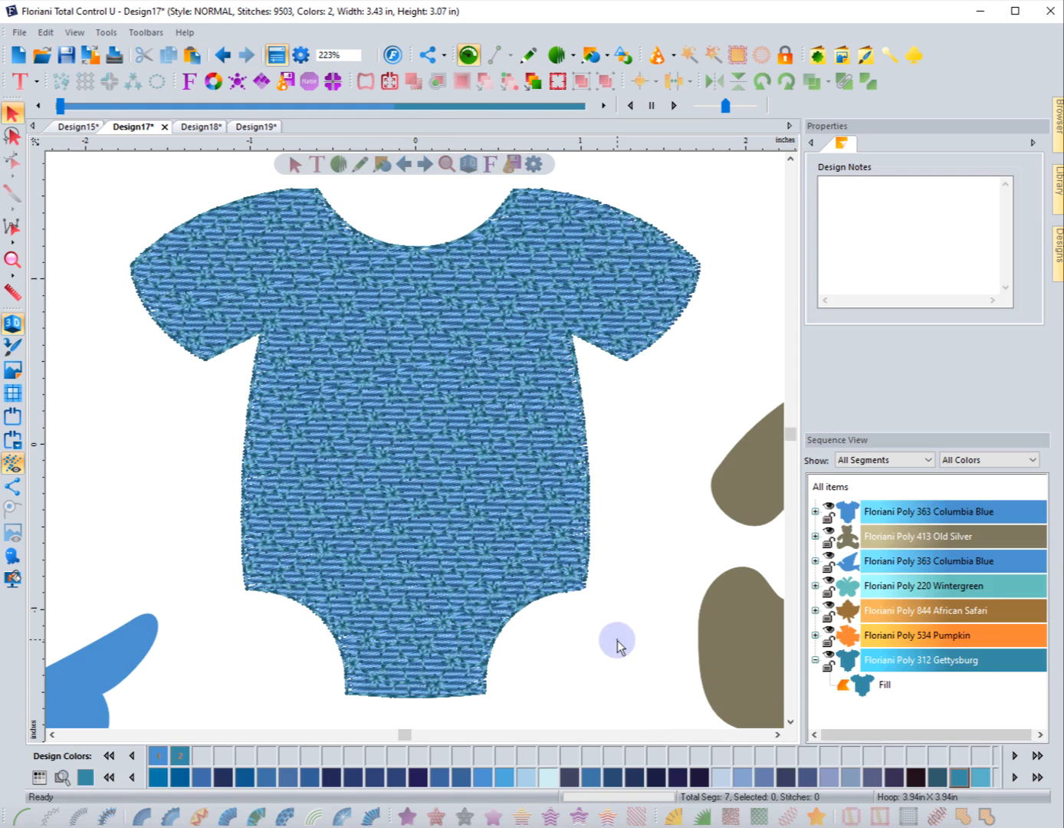
Recolor the onesie's Motif fill copy to the green thread Floriani Poly 228 Cape Green
left_click(882, 686)
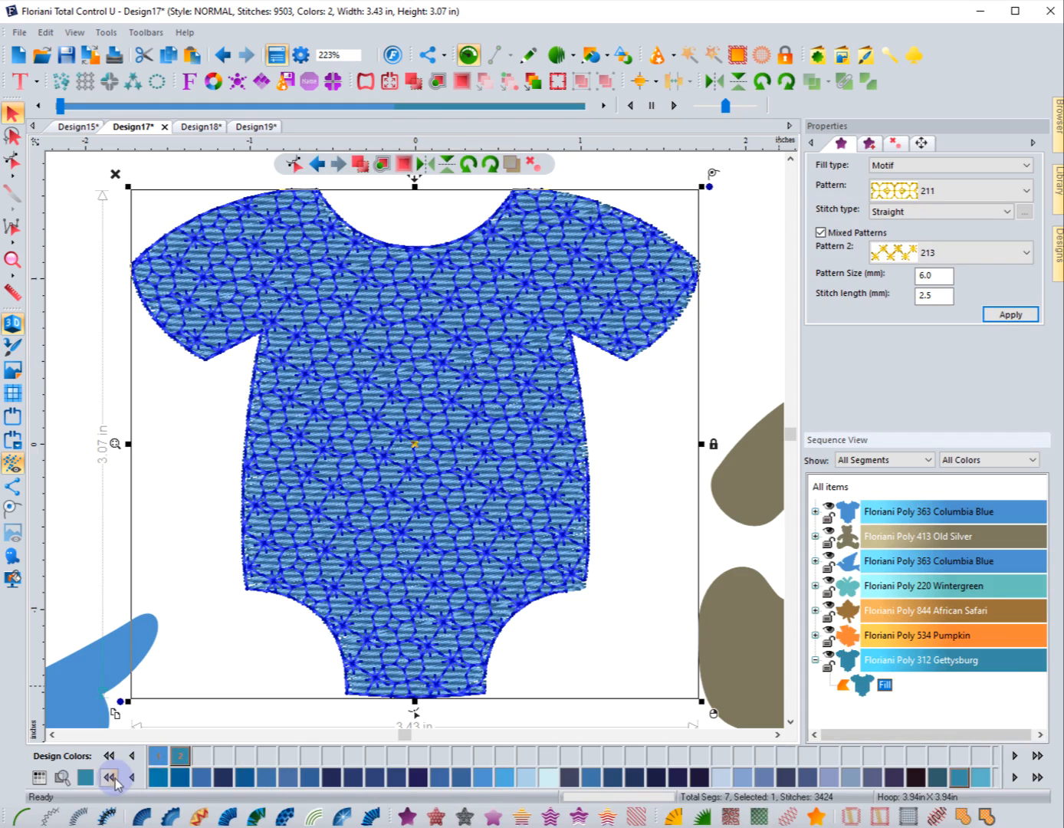
left_click(112, 779)
left_click(112, 778)
left_click(112, 779)
left_click(113, 779)
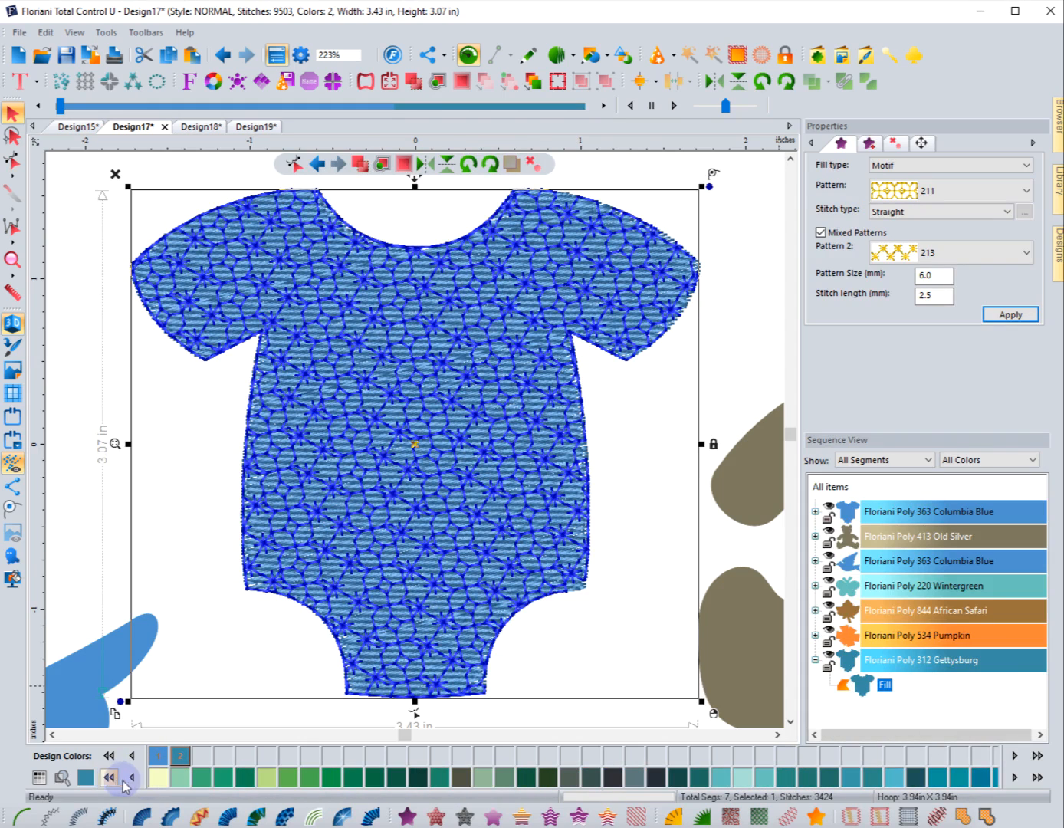
left_click(267, 776)
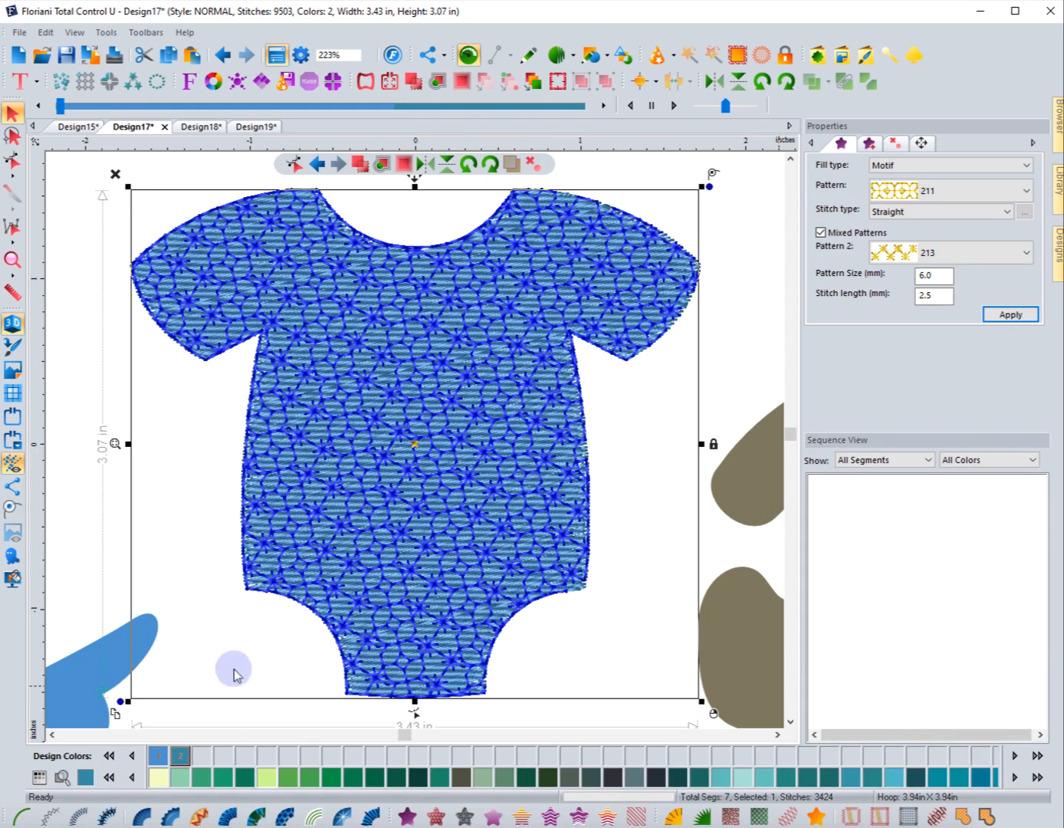
left_click(192, 546)
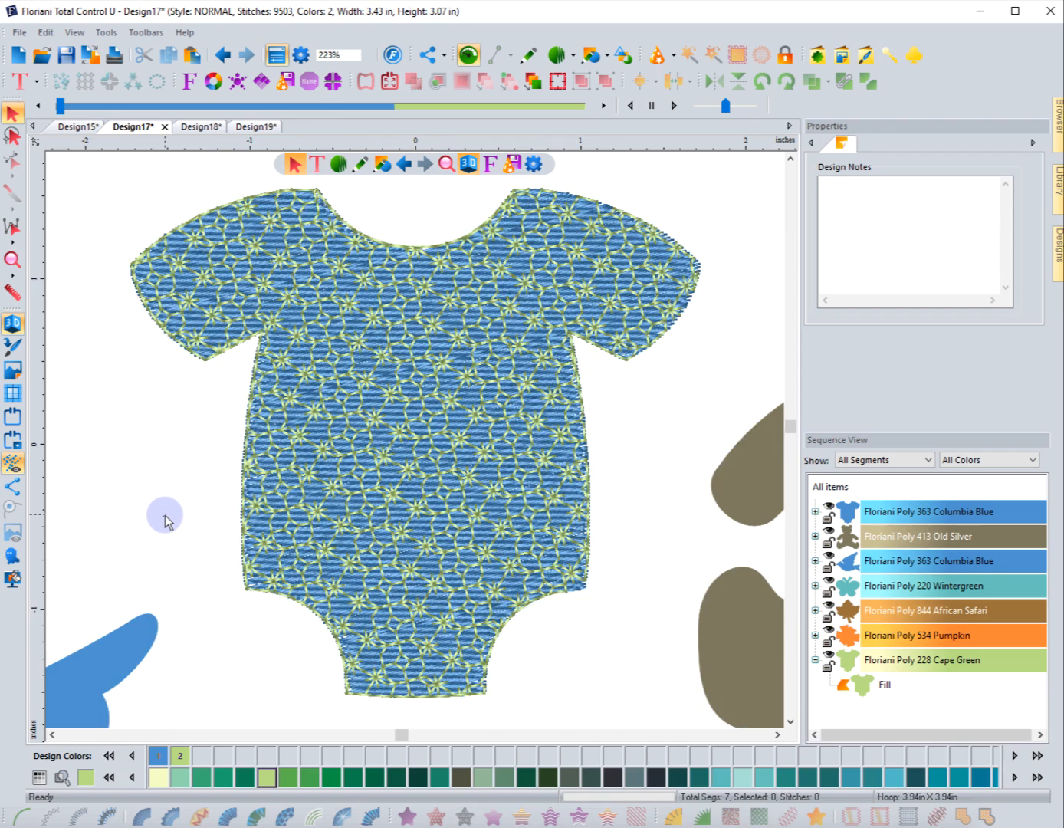
Make two in-place copies of the butterfly artwork at the end of the sequence
scroll(165, 521, "down", 2)
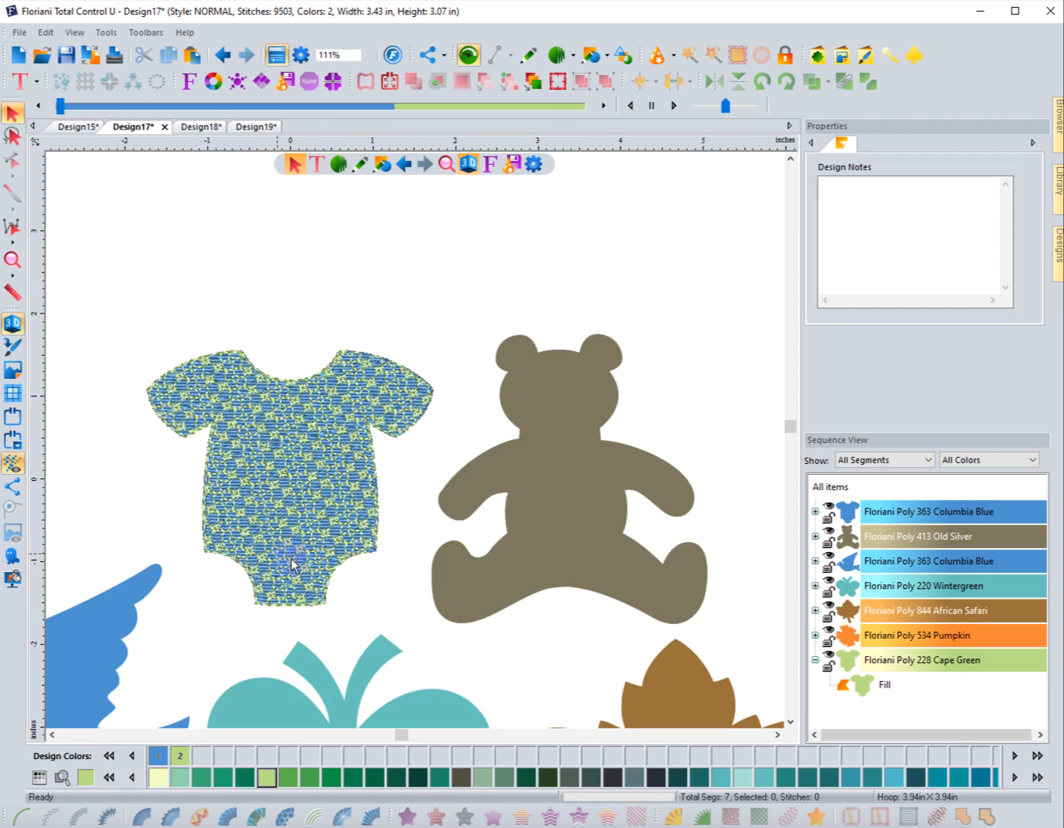
left_click(14, 262)
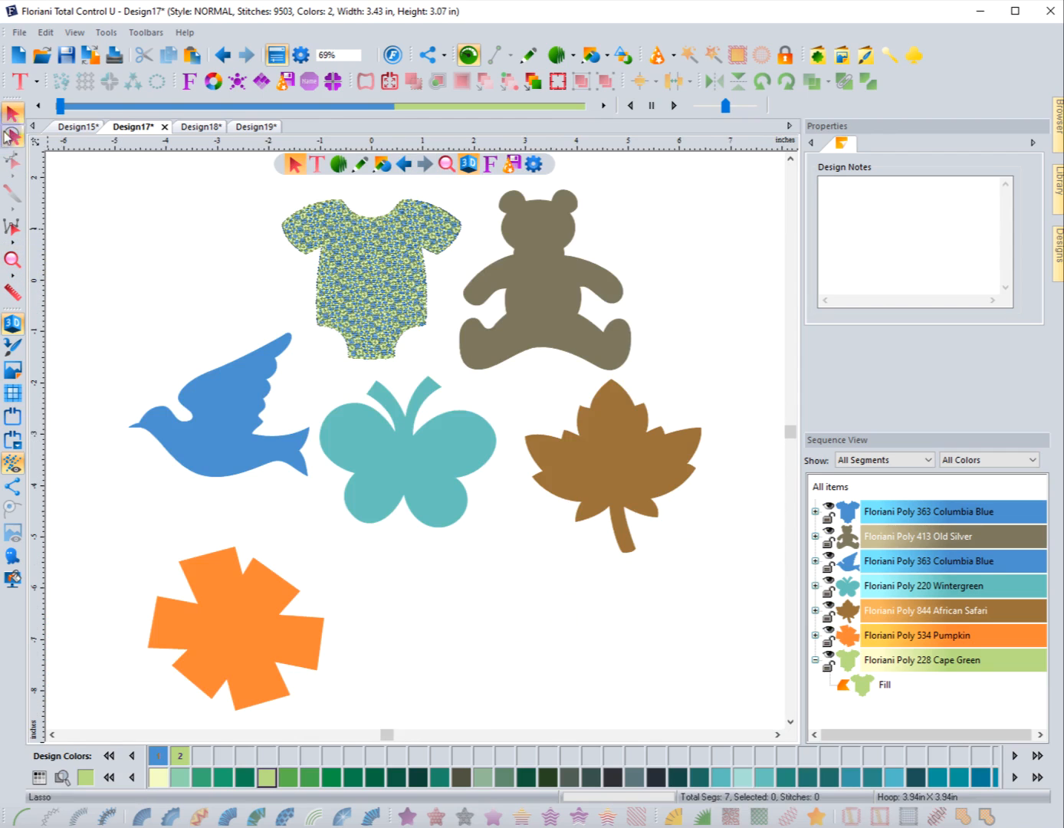
left_click(333, 414)
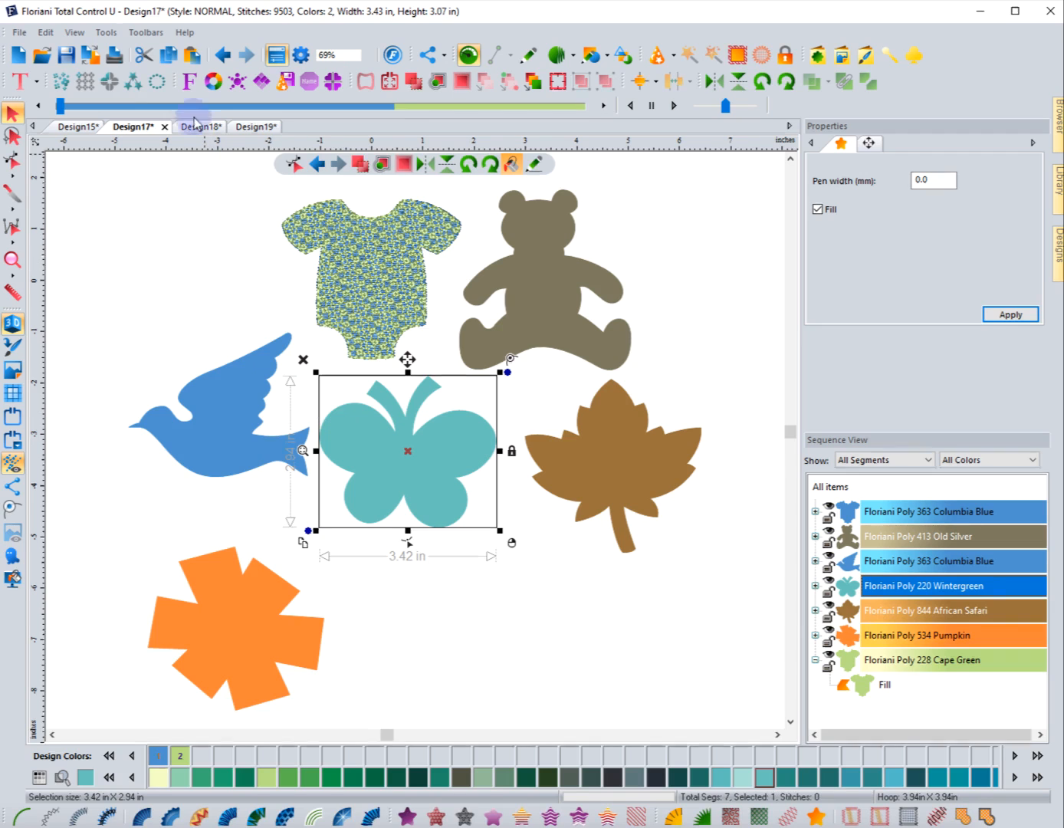
left_click(193, 55)
left_click(195, 56)
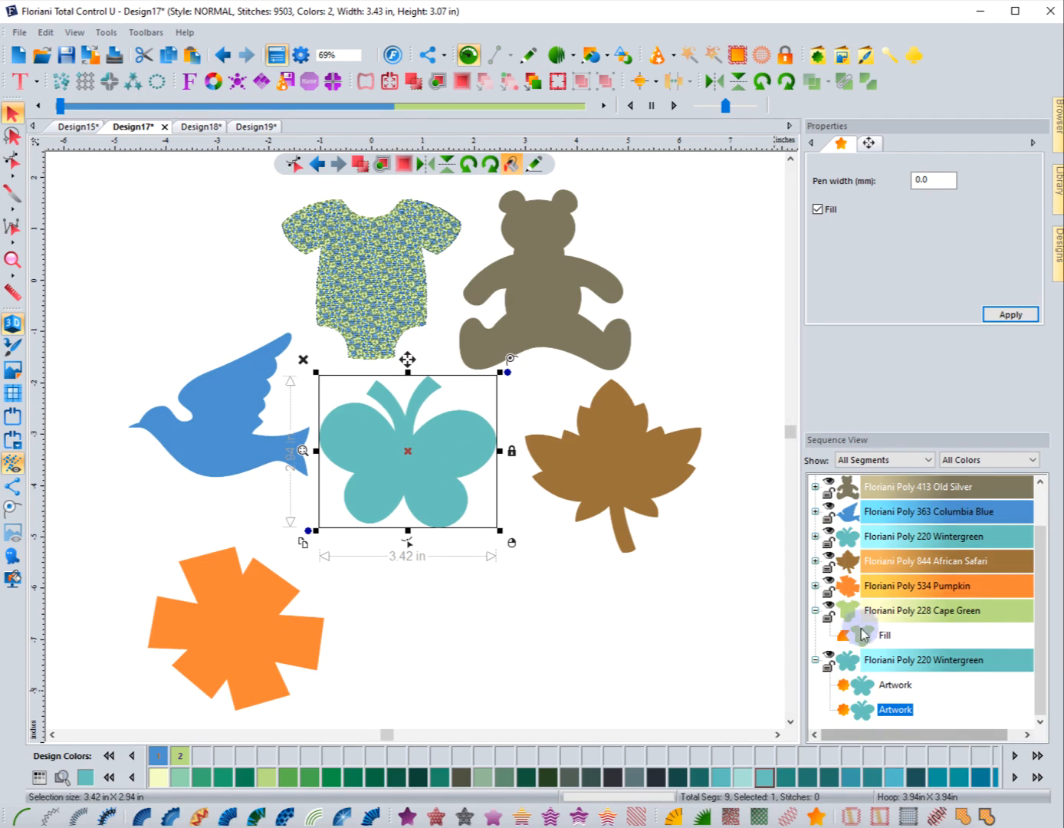
Convert the first butterfly copy to a Standard fill and compare it with 3D stitch drawing off and on
left_click(858, 689)
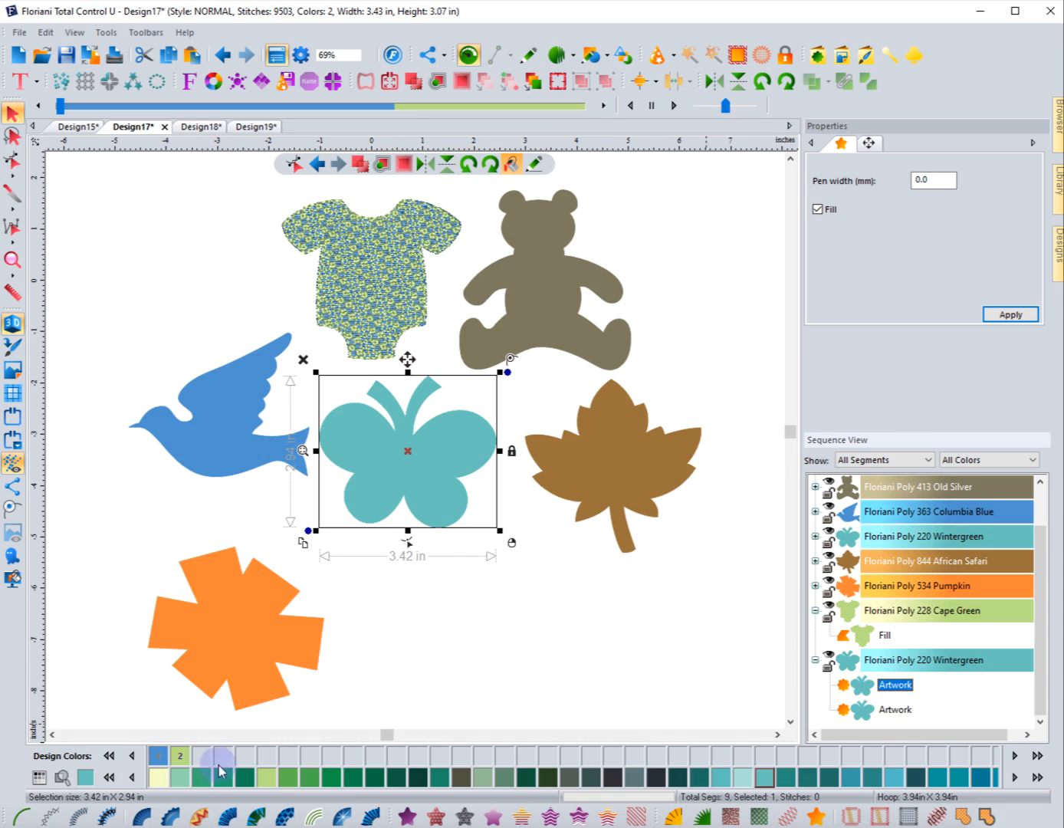
left_click(404, 816)
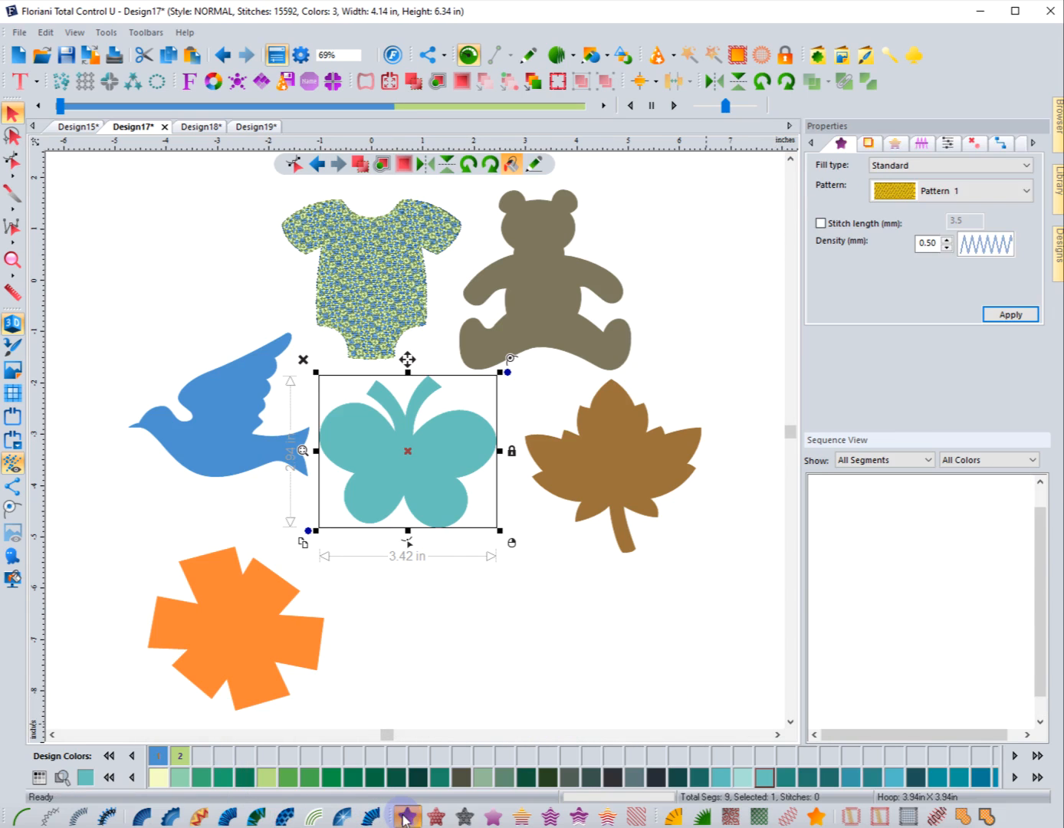
left_click(395, 587)
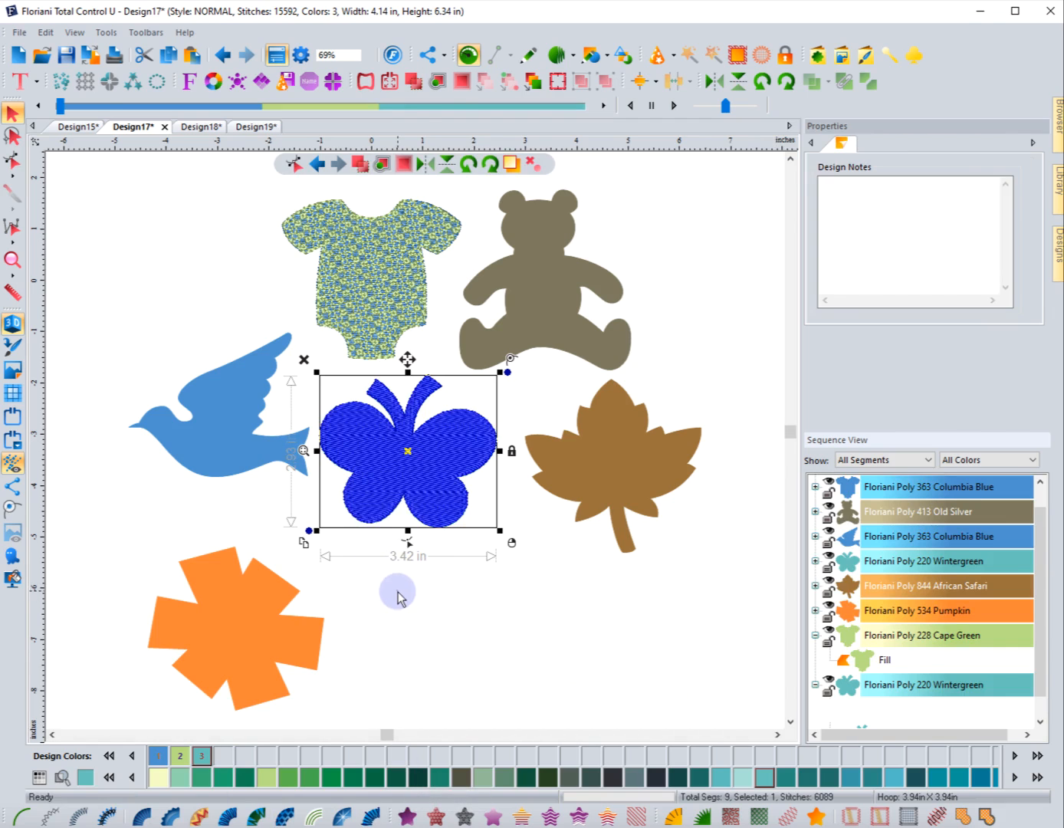
left_click(12, 346)
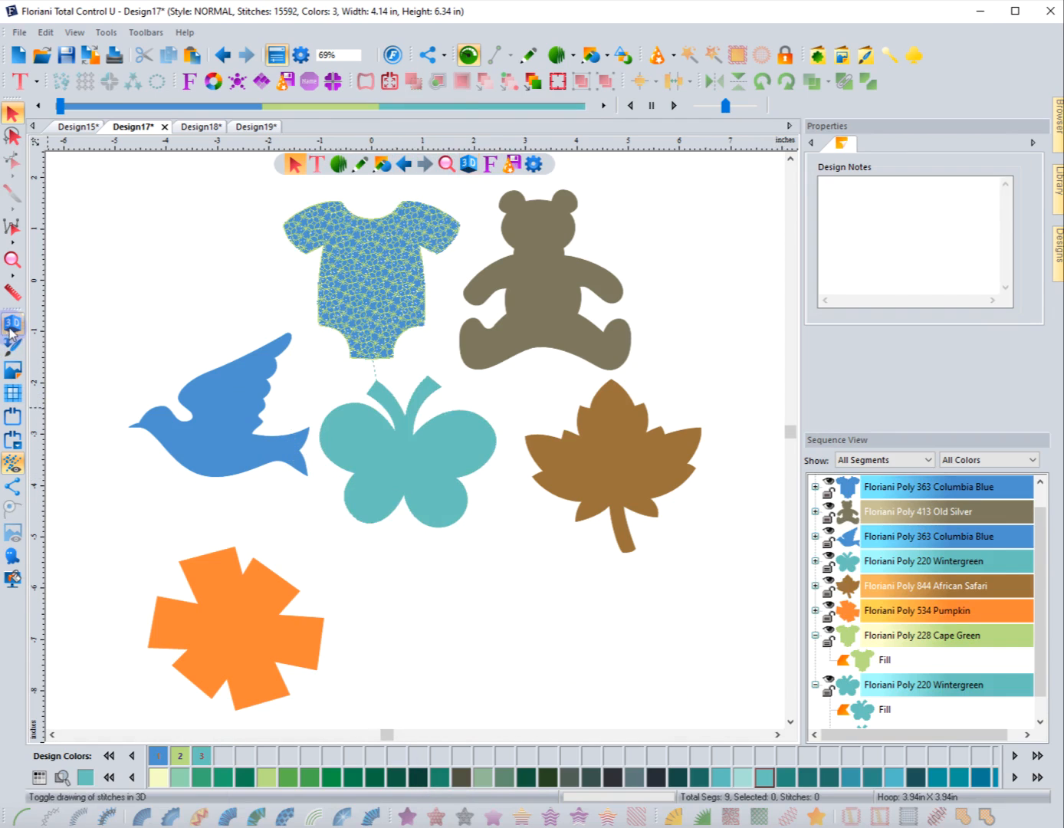
left_click(13, 322)
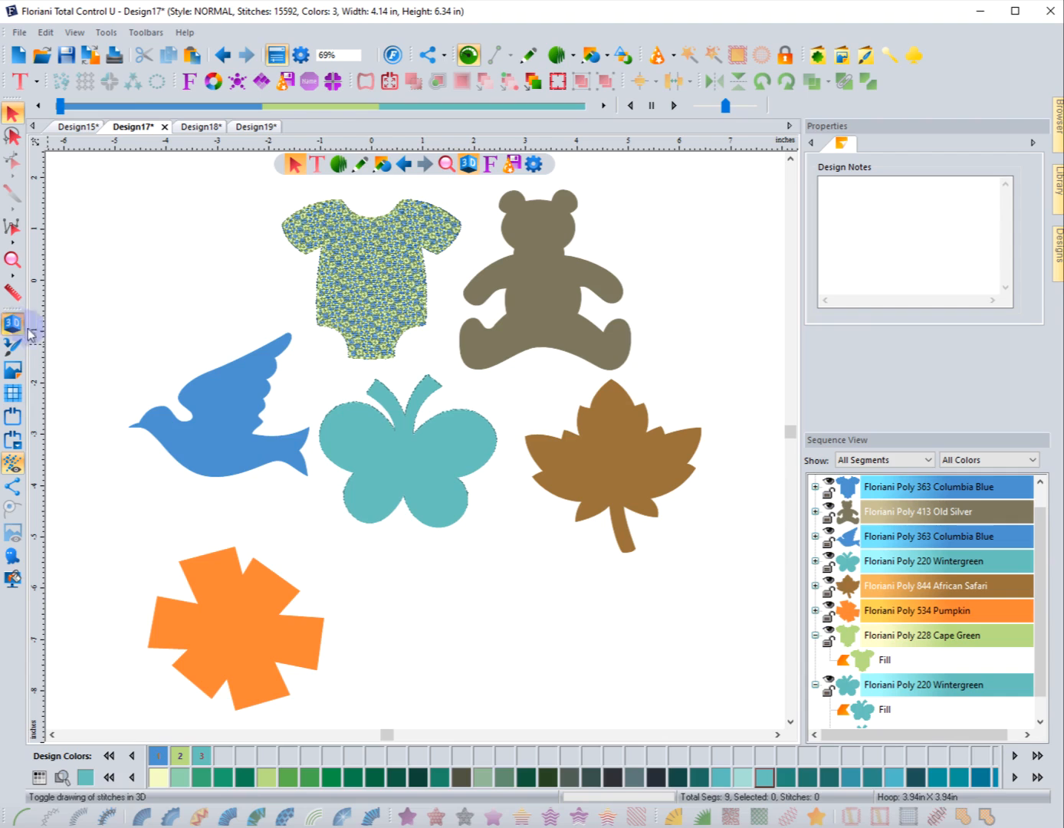
Convert the second butterfly copy to a gradient fill and recolor it to Floriani Poly 363 Columbia Blue
scroll(849, 699, "down", 1)
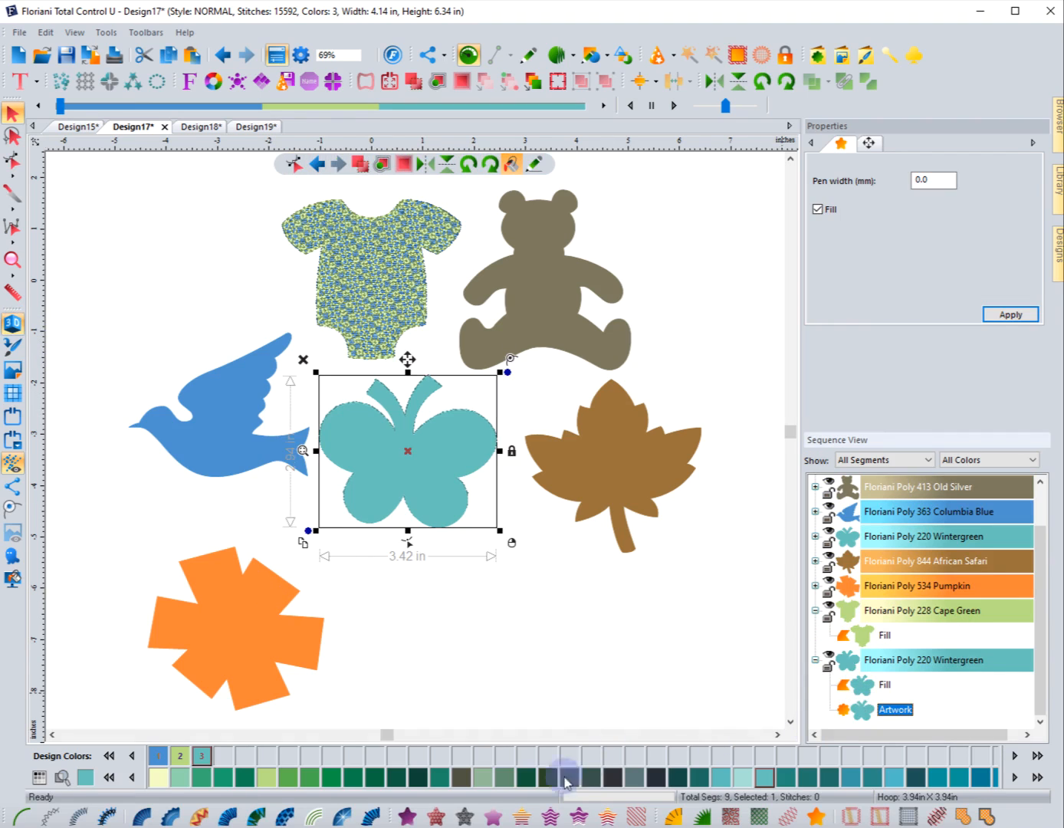
left_click(494, 816)
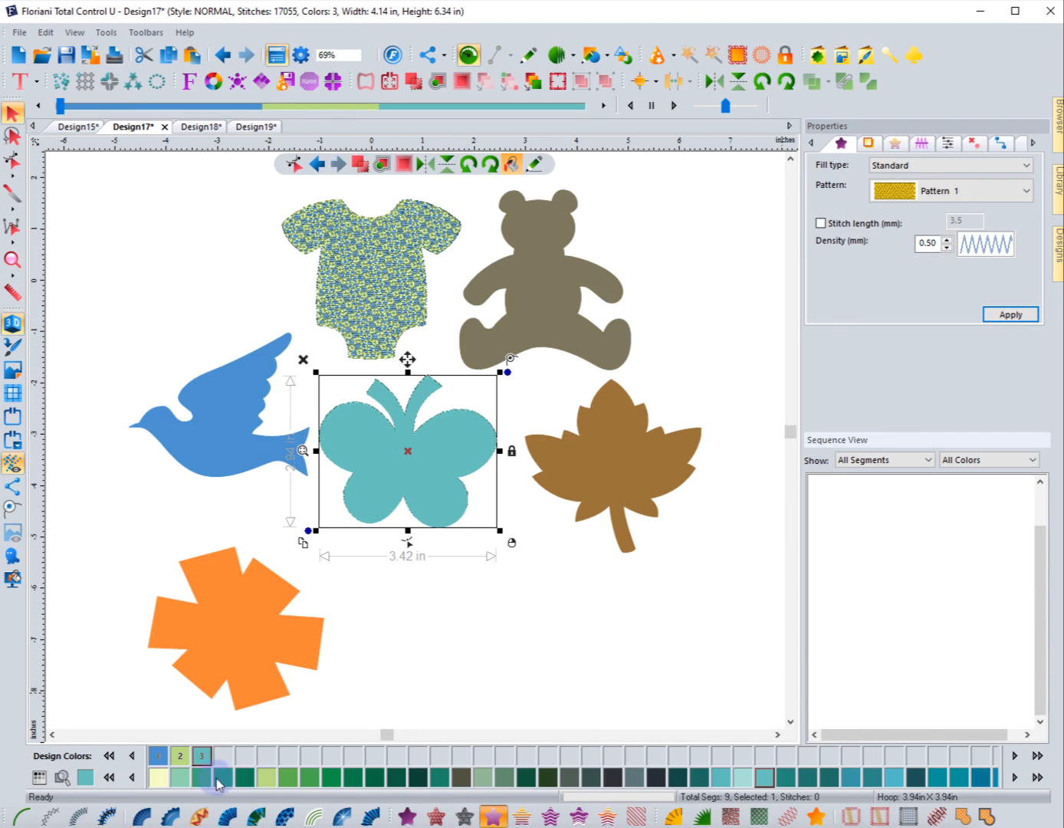
left_click(159, 757)
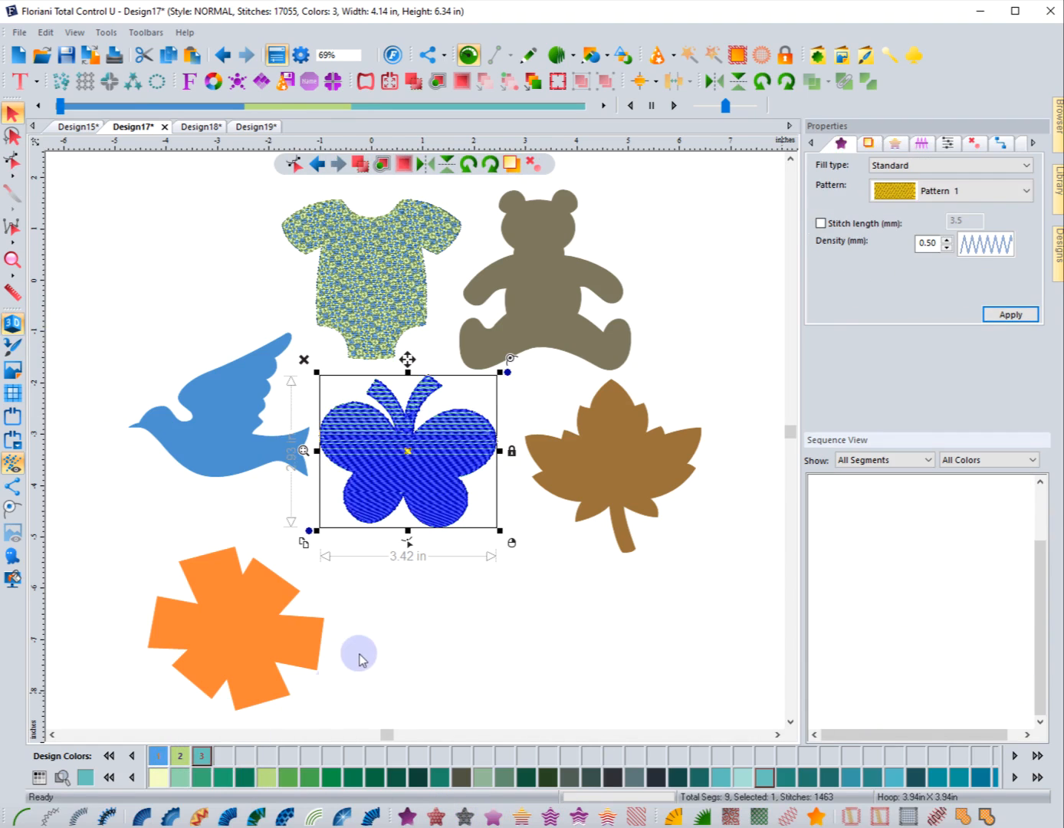
left_click(396, 613)
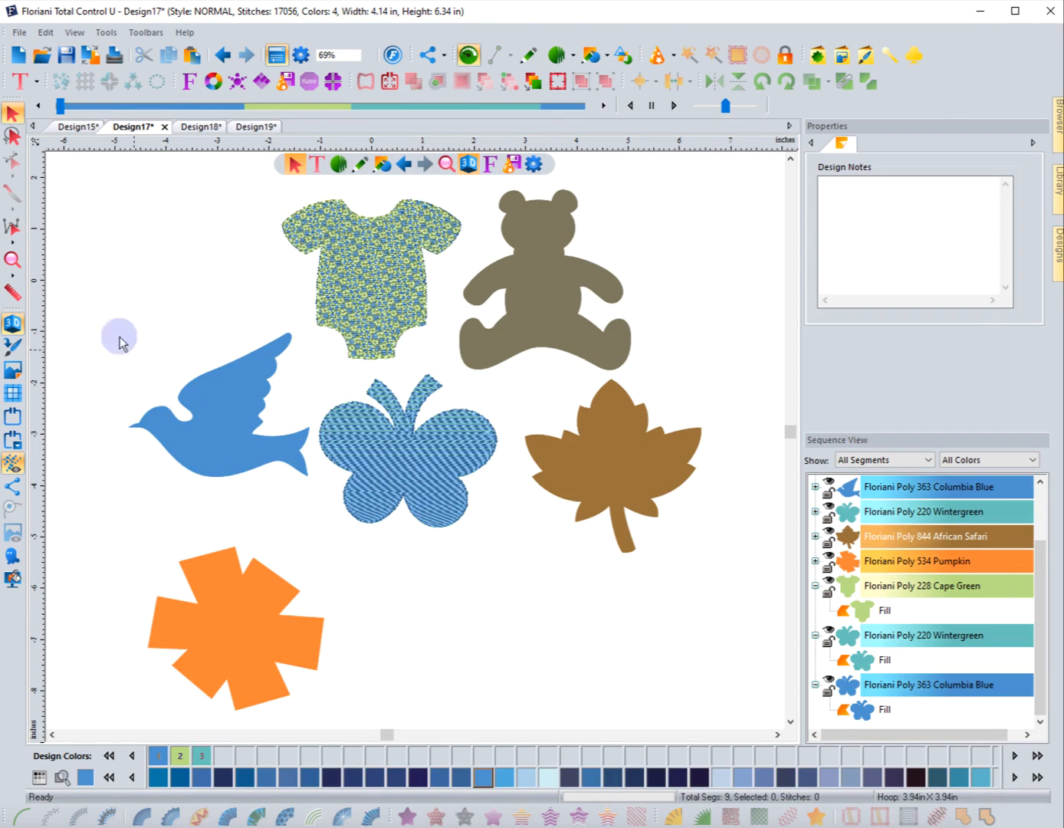
Slope the blue butterfly fill's inclination line from the upper-left wing to the lower-right wing and move its exit point onto the upper-right wing
left_click(13, 261)
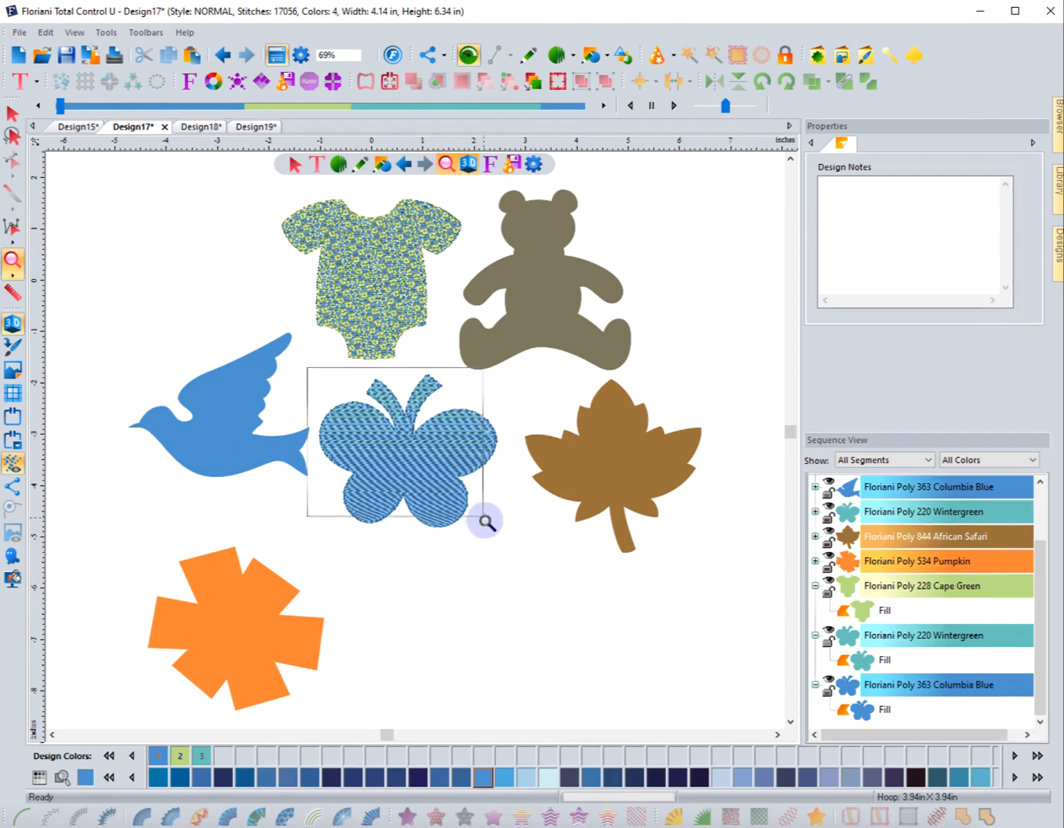
left_click(524, 551)
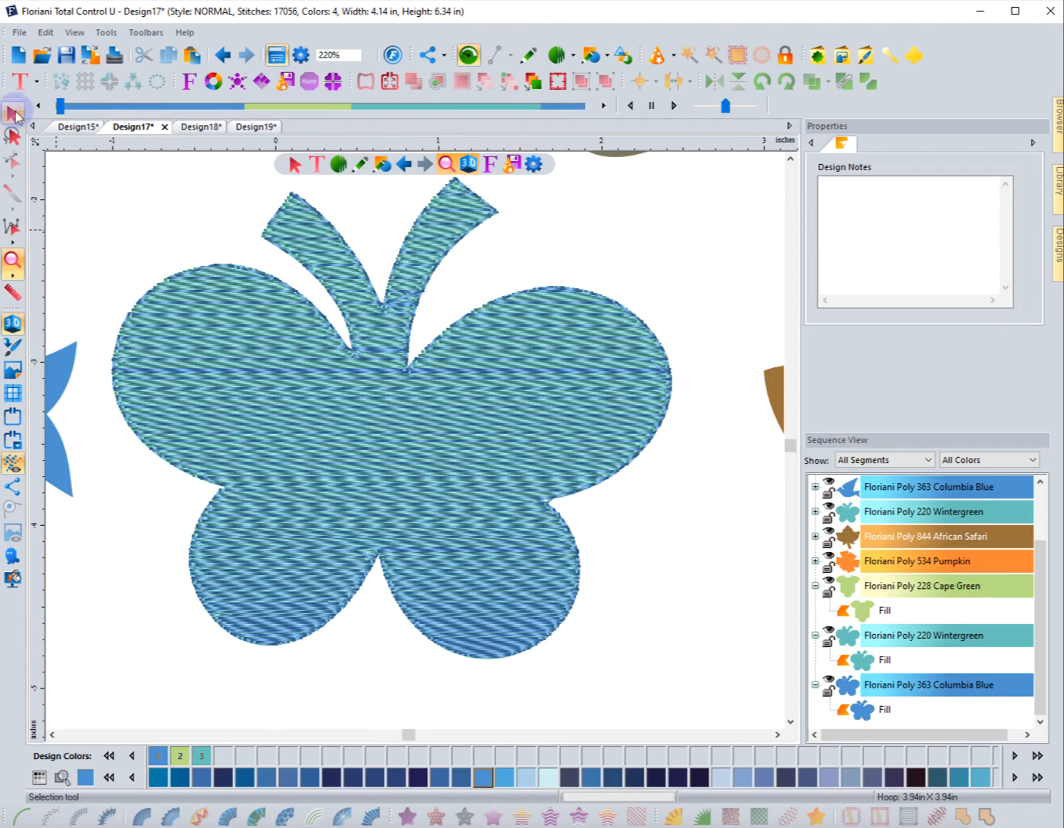
left_click(14, 113)
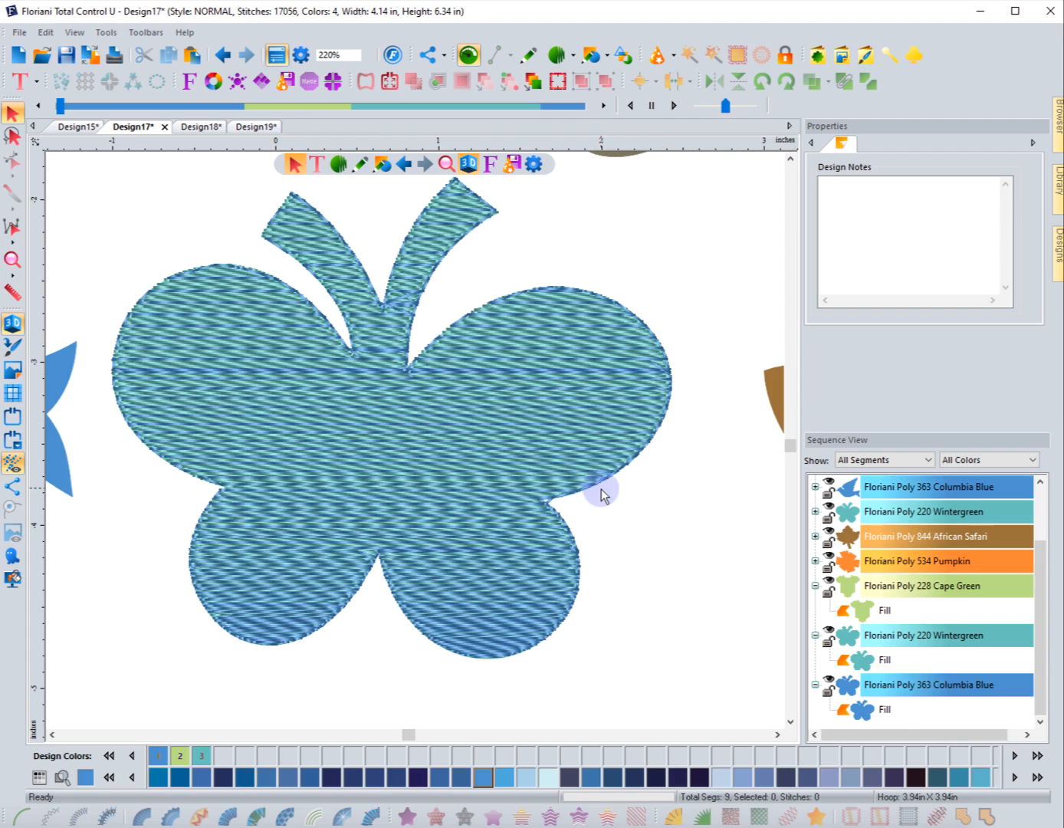
left_click(866, 712)
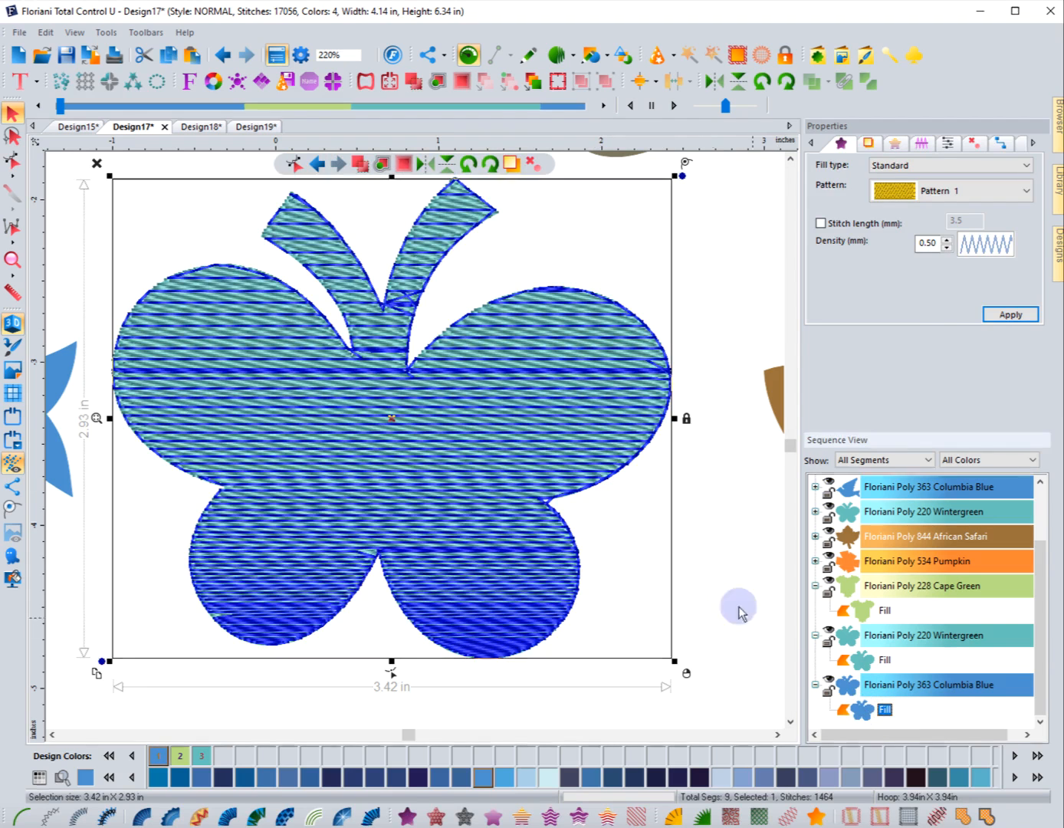
left_click(390, 673)
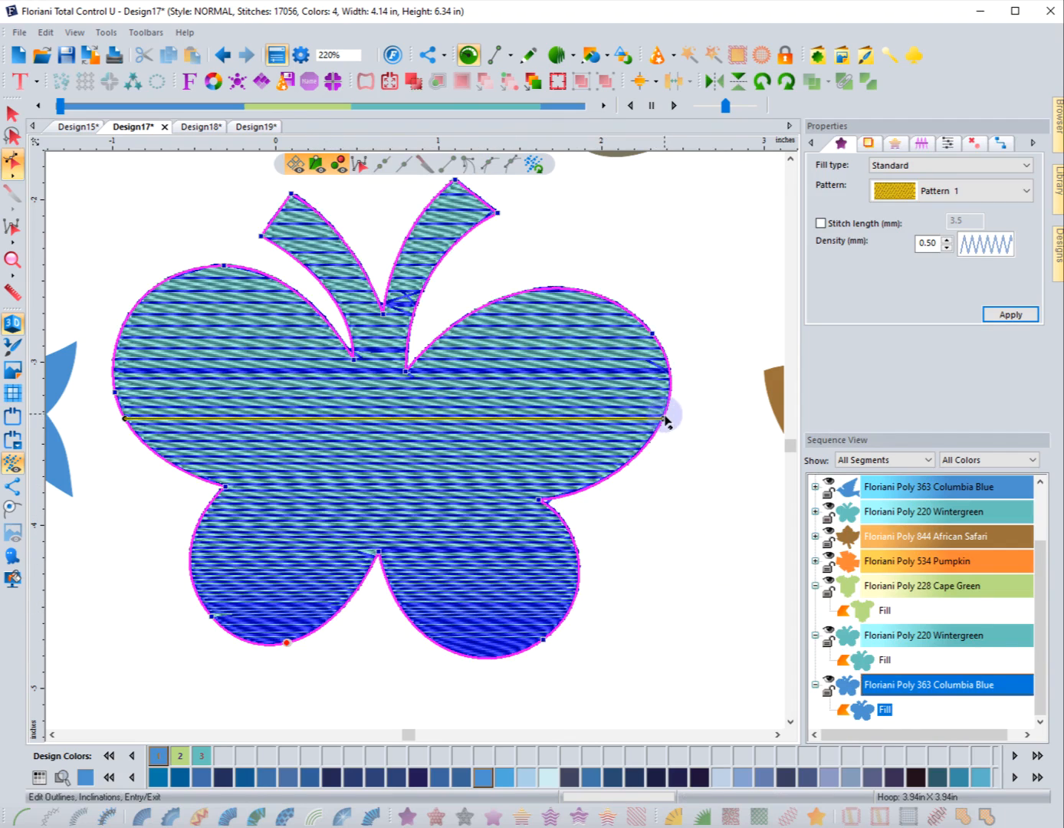
left_click(574, 602)
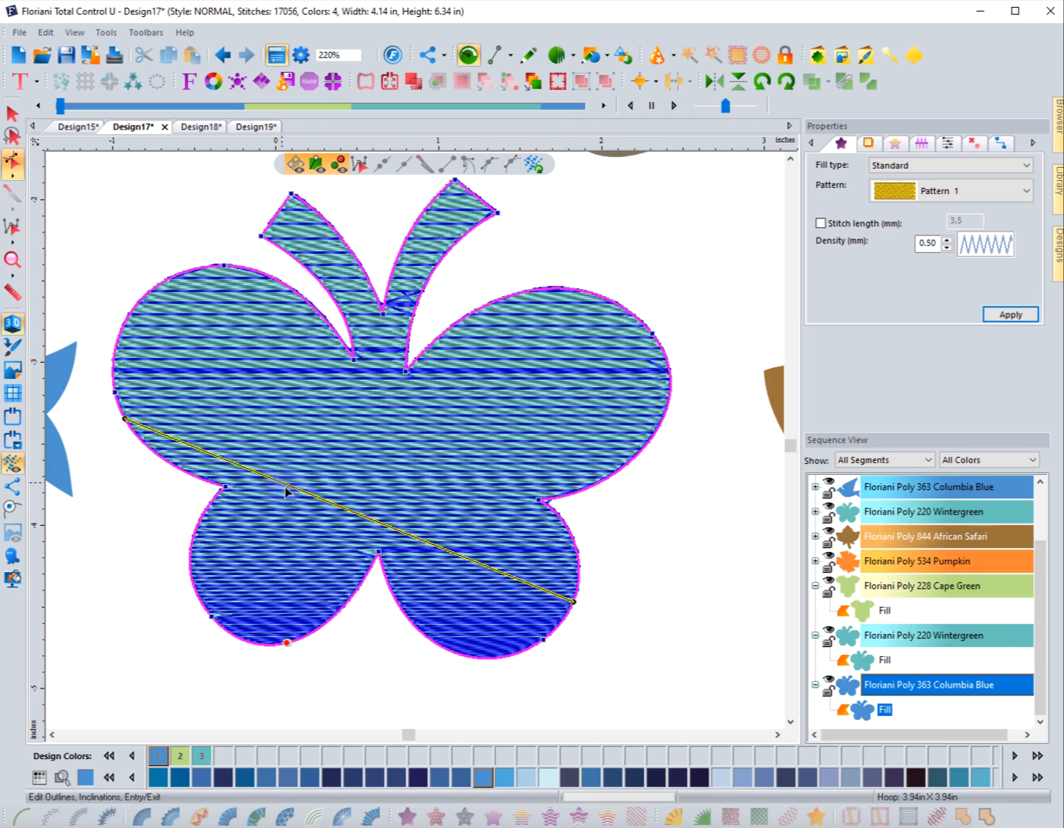
left_click_drag(125, 419, 130, 313)
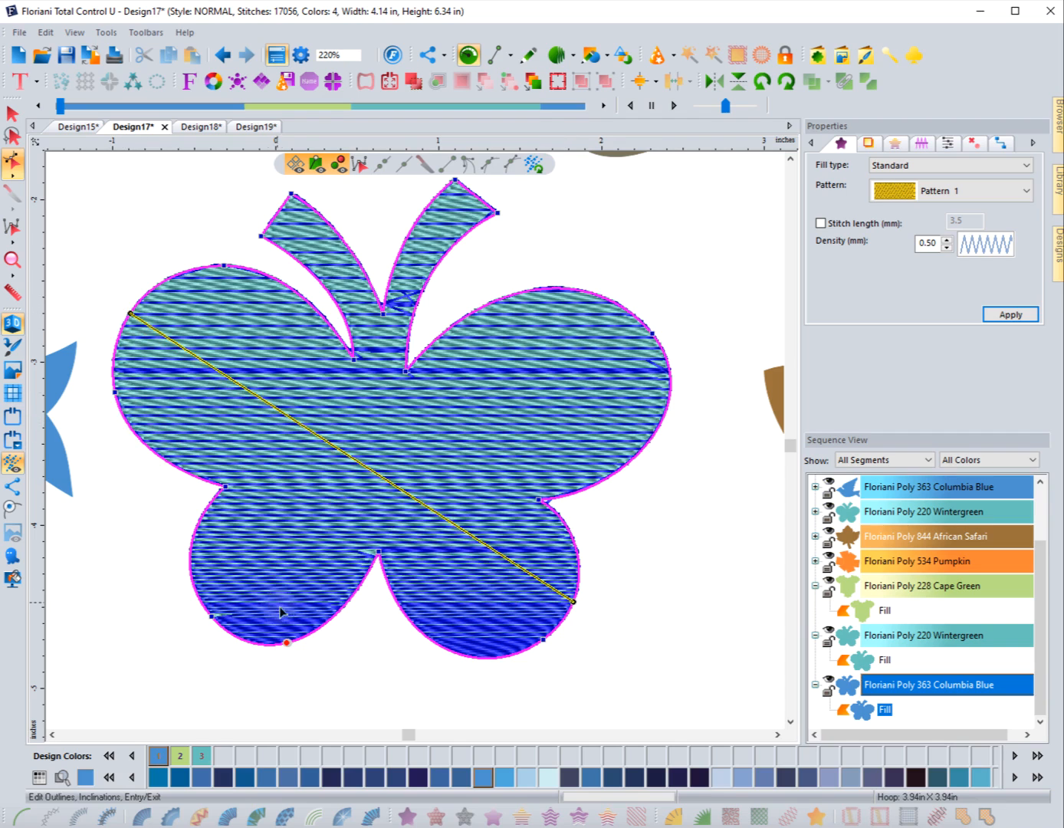
mouse_move(285, 643)
left_mouse_down()
mouse_move(230, 634)
mouse_move(418, 521)
mouse_move(619, 291)
left_mouse_up()
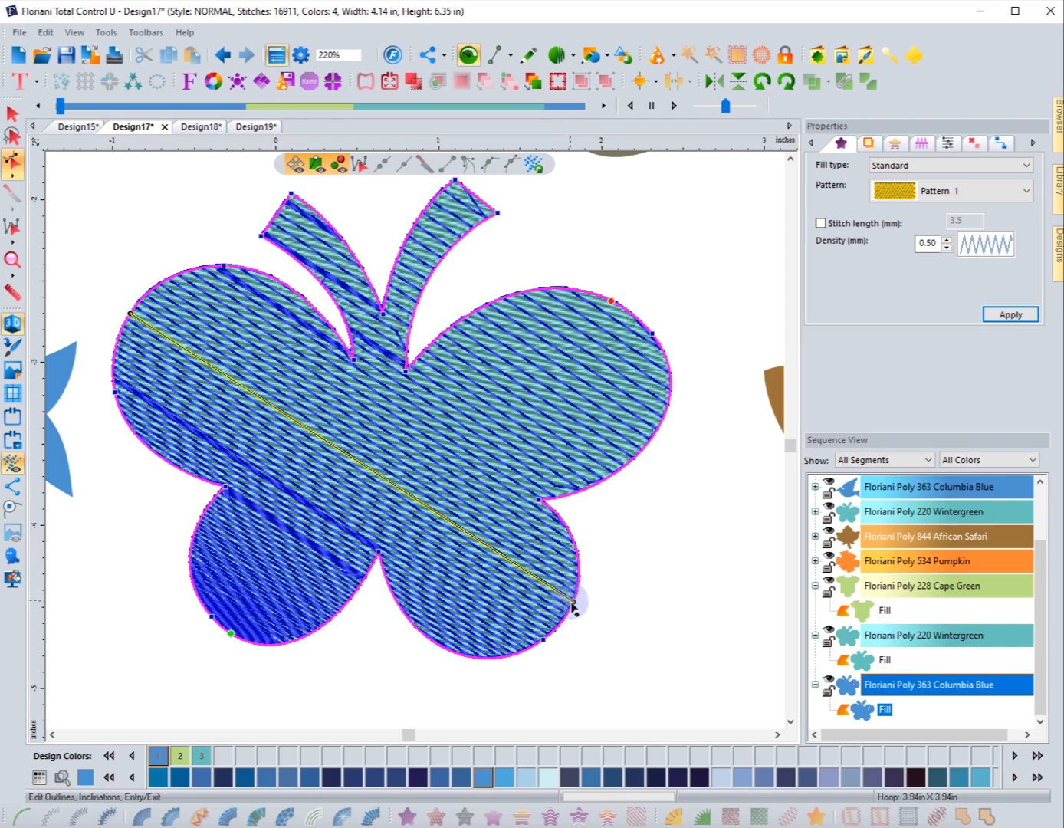
Adjust the blue butterfly fill's stitch angle by moving the inclination line's lower end to the notch between the right wings
left_click_drag(572, 602, 578, 584)
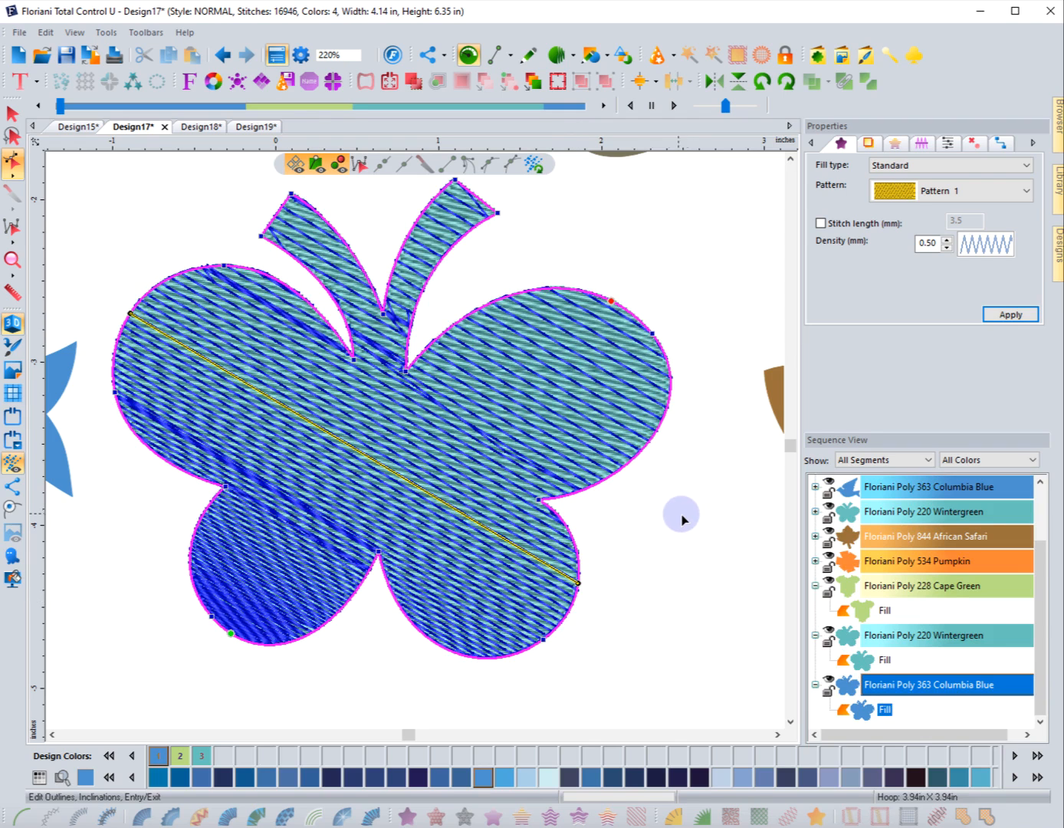
left_click_drag(579, 585, 538, 500)
left_click(662, 535)
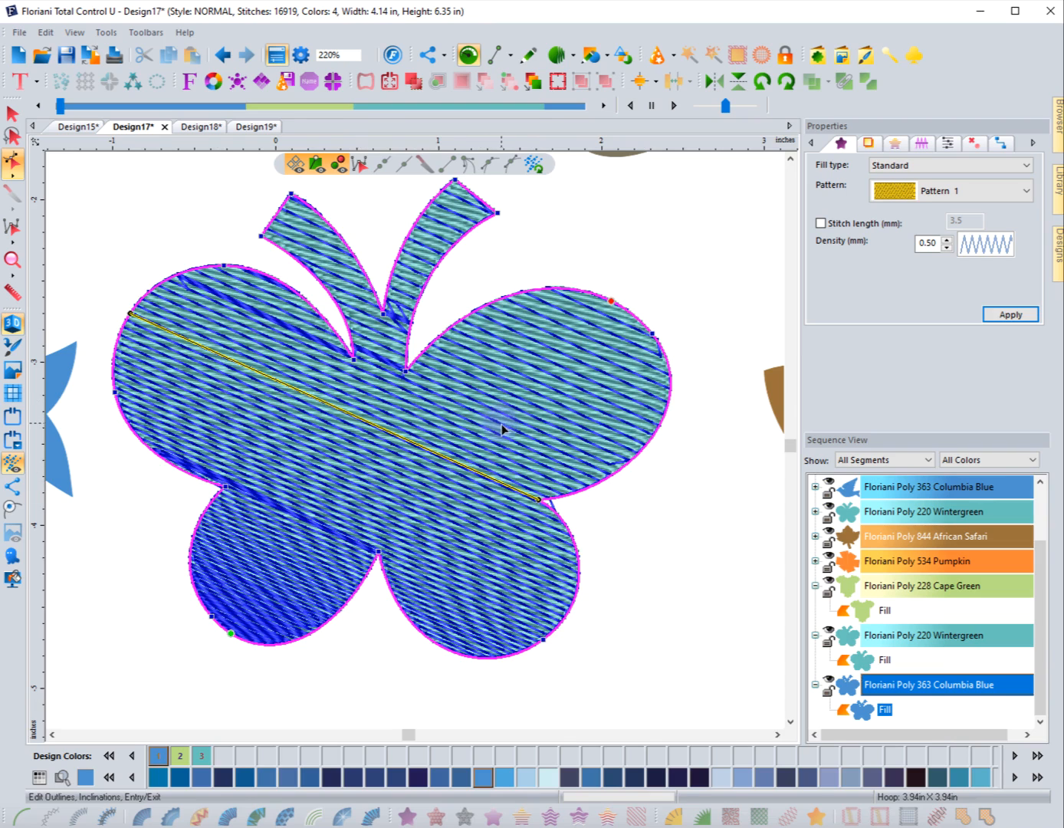
left_click(701, 579)
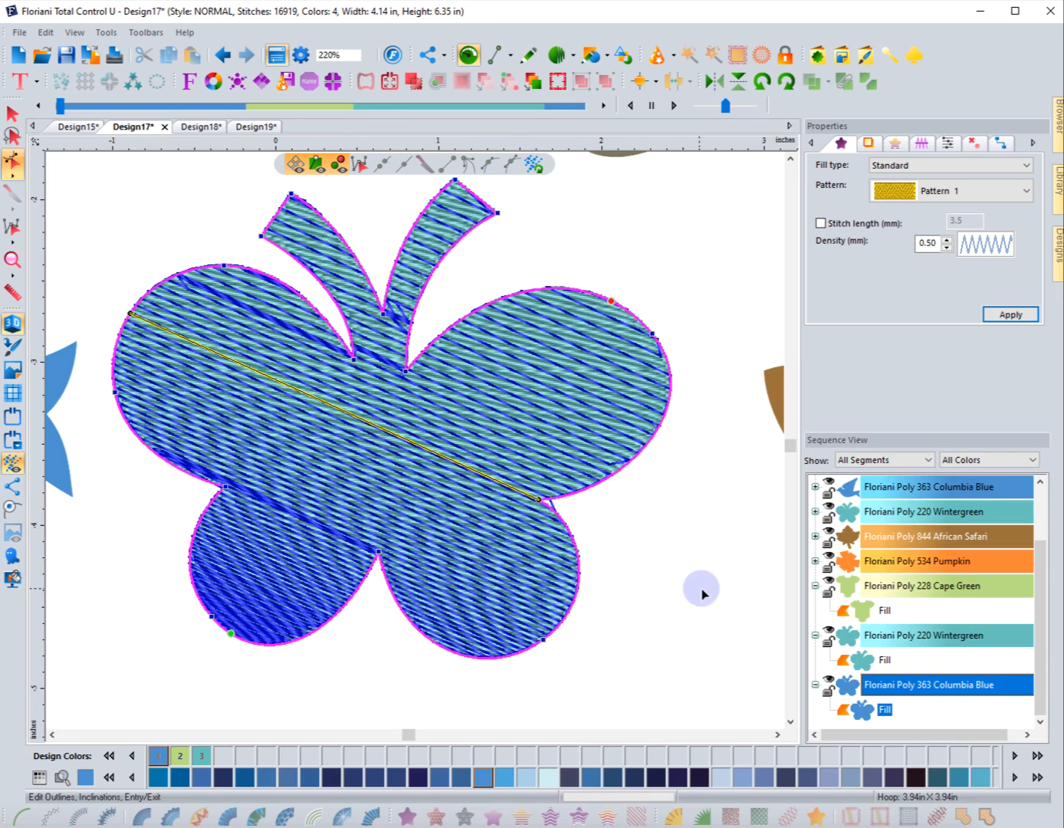
scroll(551, 562, "down", 2)
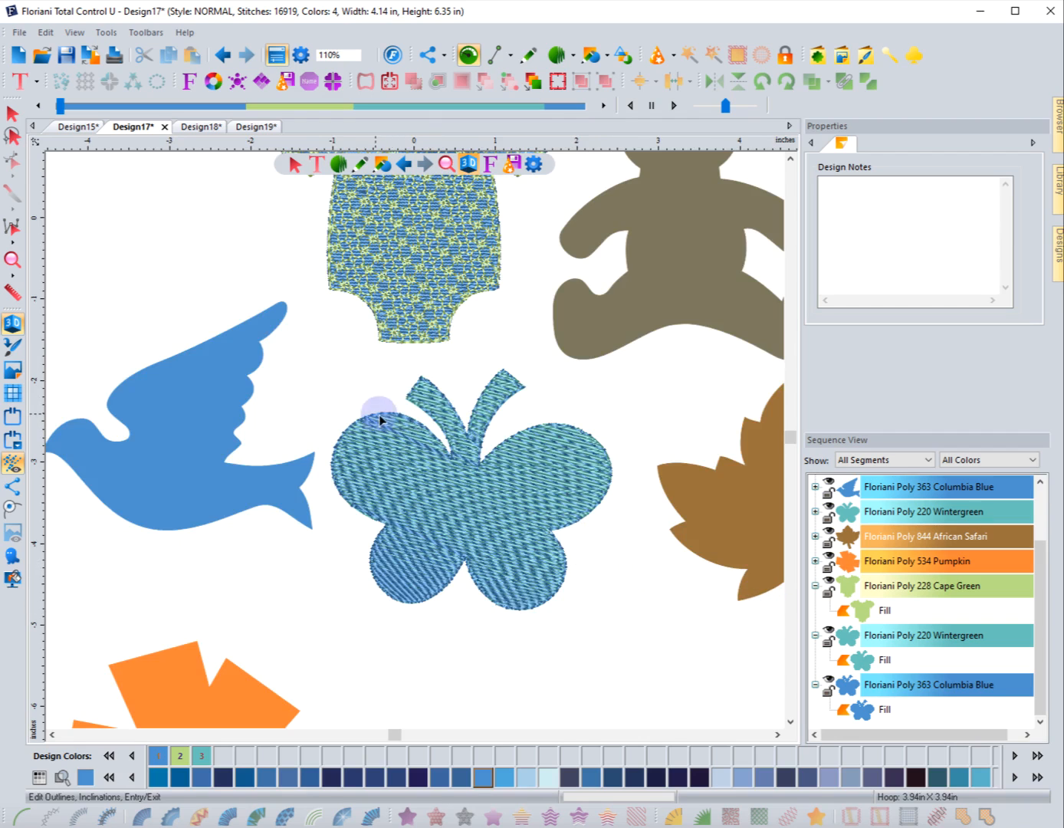
scroll(373, 442, "down", 2)
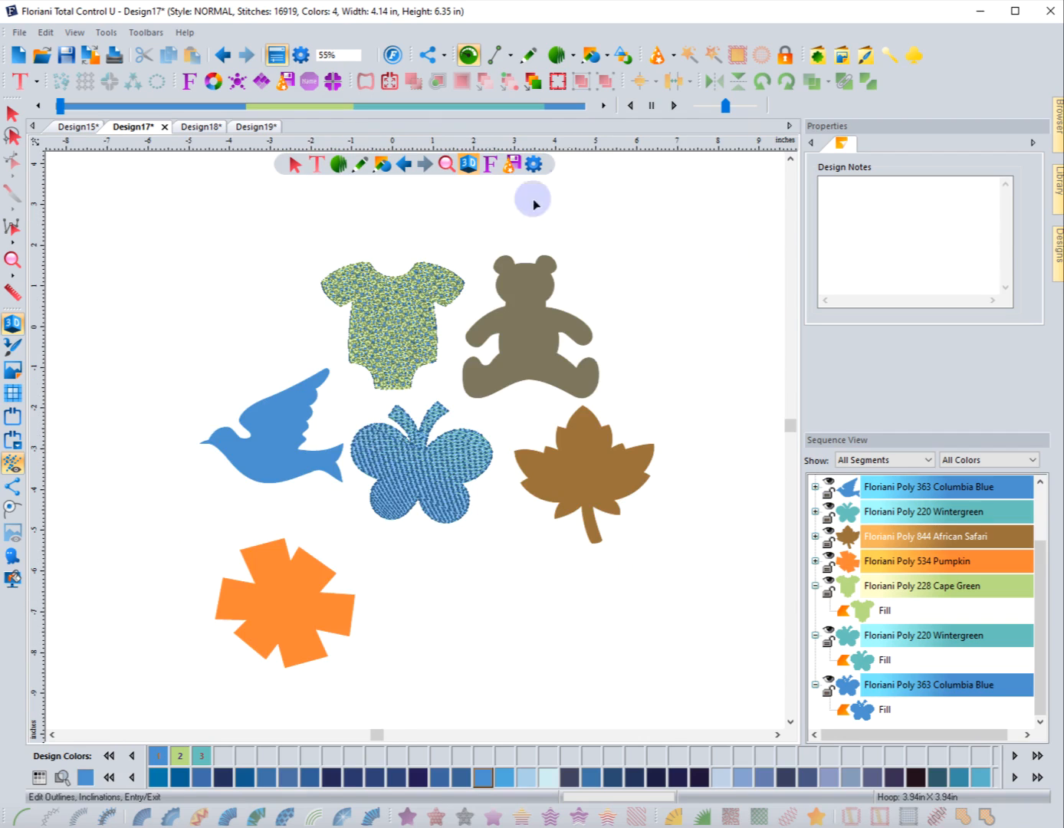
Draw an ellipse about 4.21 by 2.75 in below the maple leaf and paste a duplicate directly over it
left_click(606, 55)
left_click(609, 77)
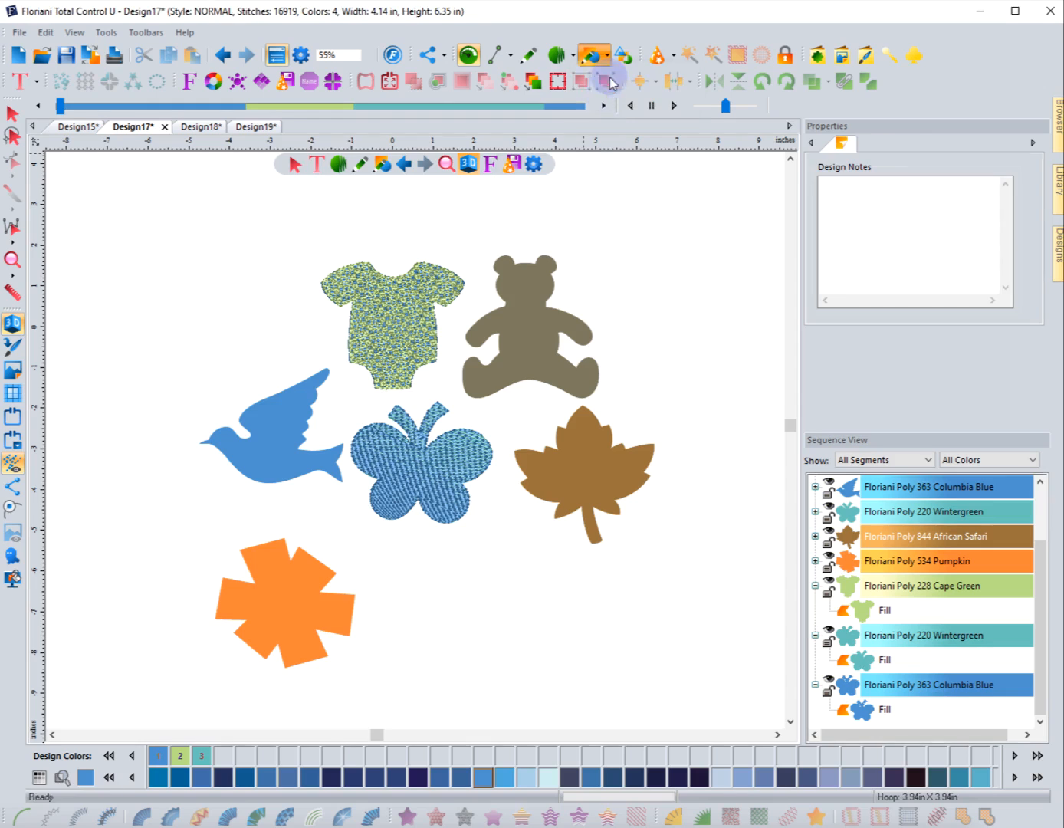
left_click_drag(465, 569, 614, 678)
left_click(12, 113)
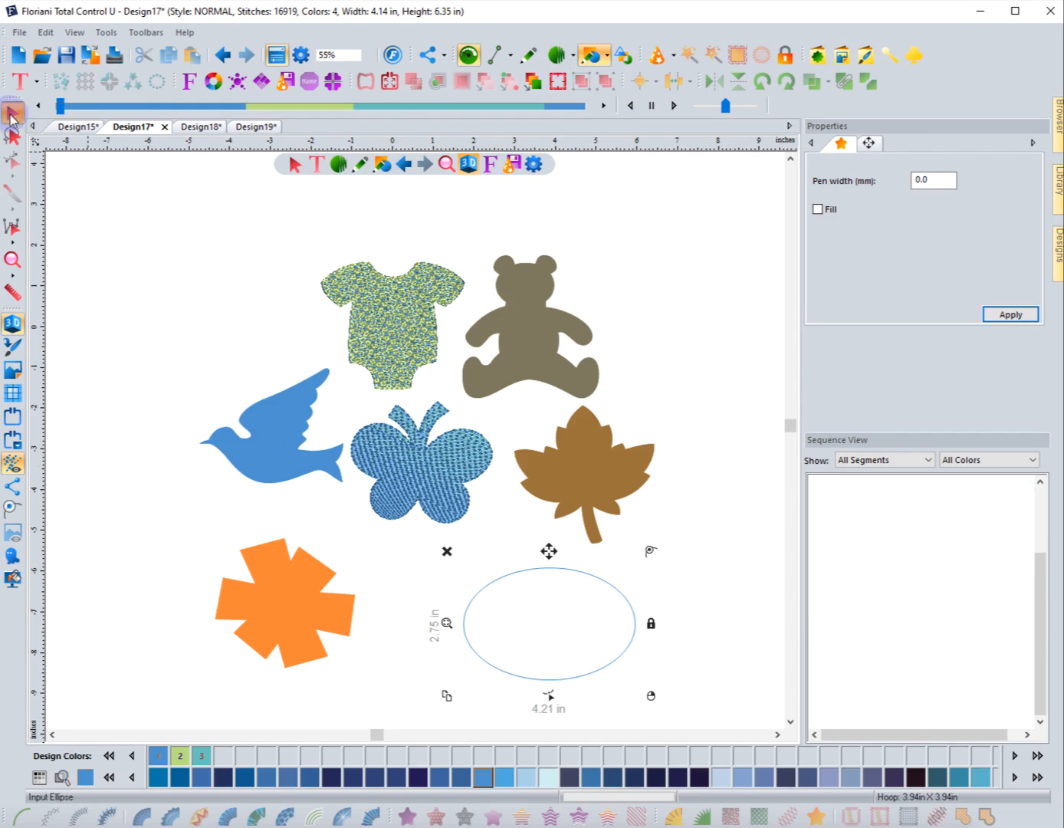
left_click(171, 55)
left_click(192, 54)
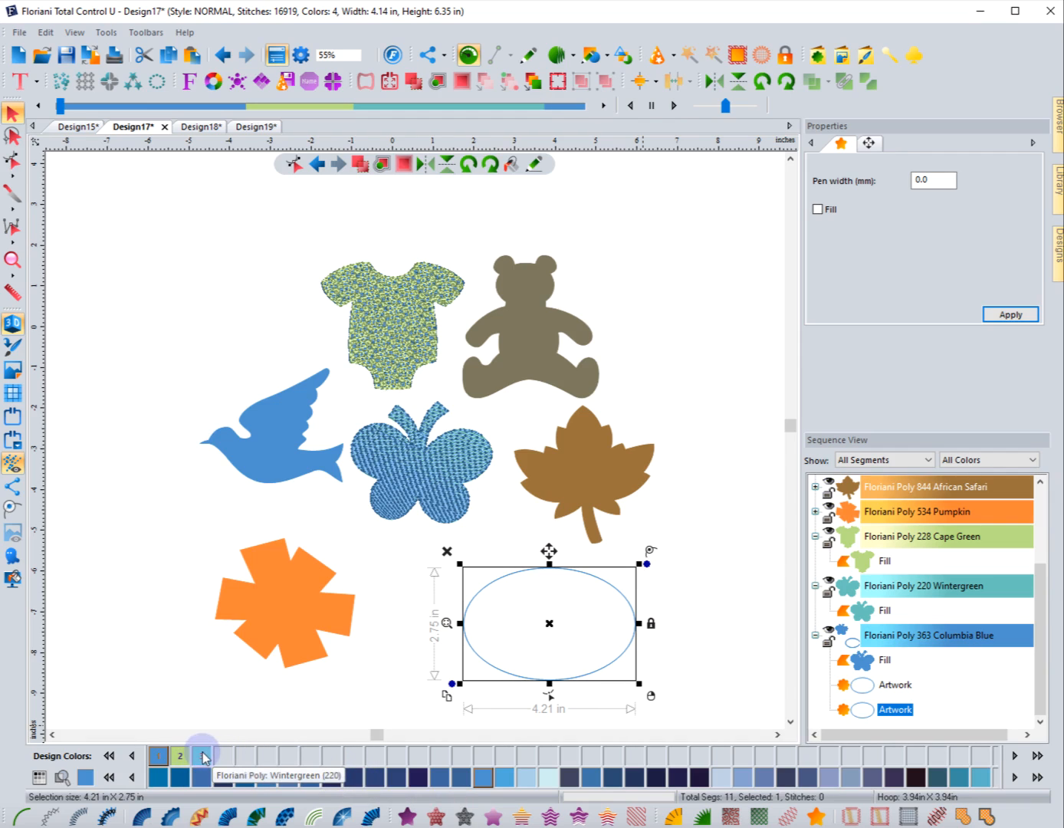
Put the duplicate ellipse in its own Columbia Blue layer and recolor the original ellipse to Floriani Poly 228 Cape Green
left_click(158, 756)
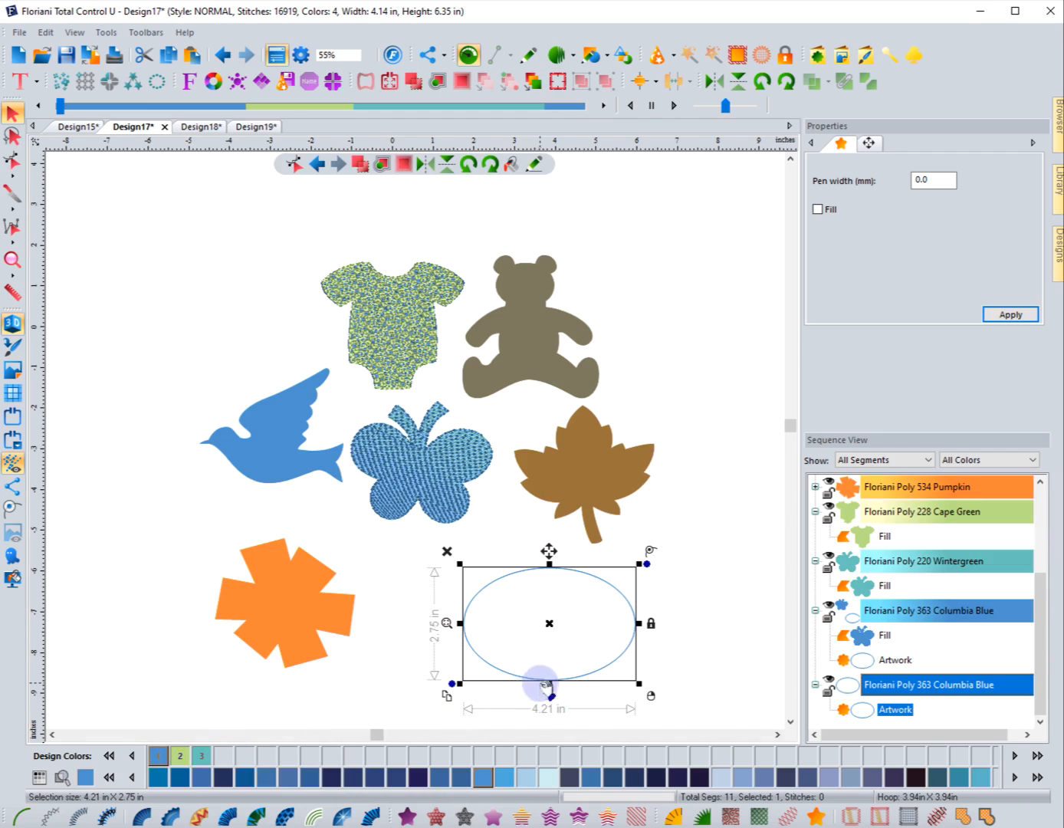
left_click(895, 660)
left_click(164, 756)
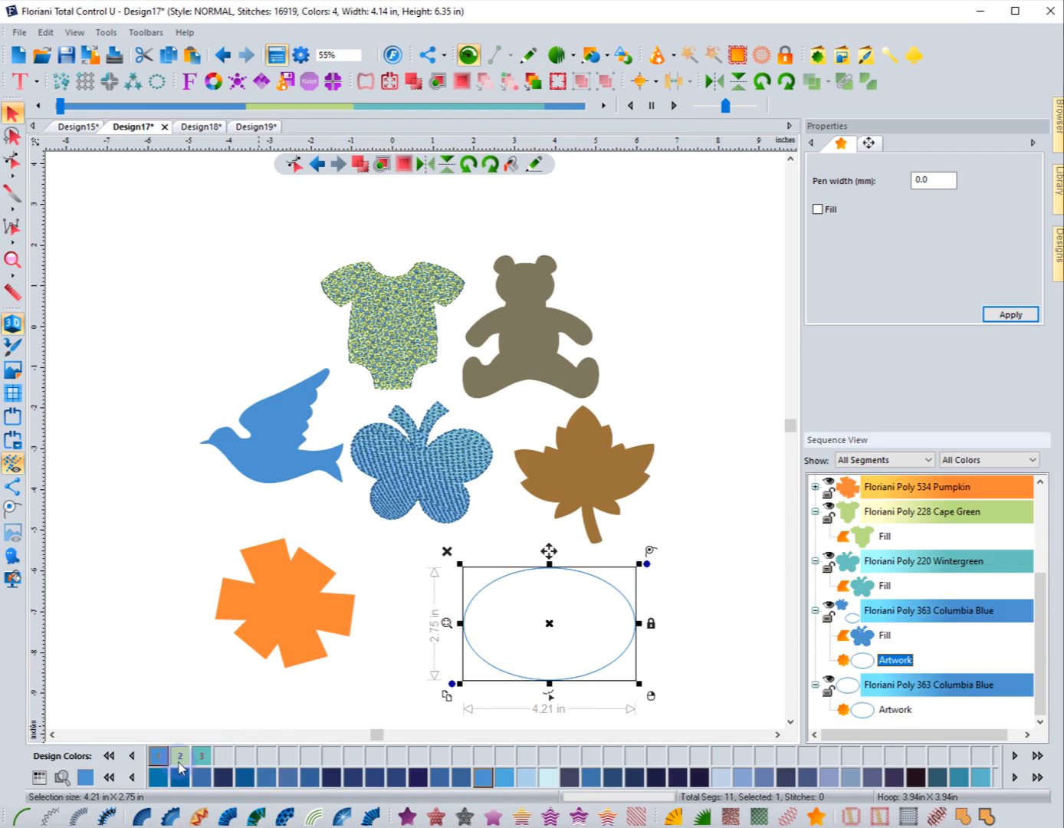
left_click(202, 758)
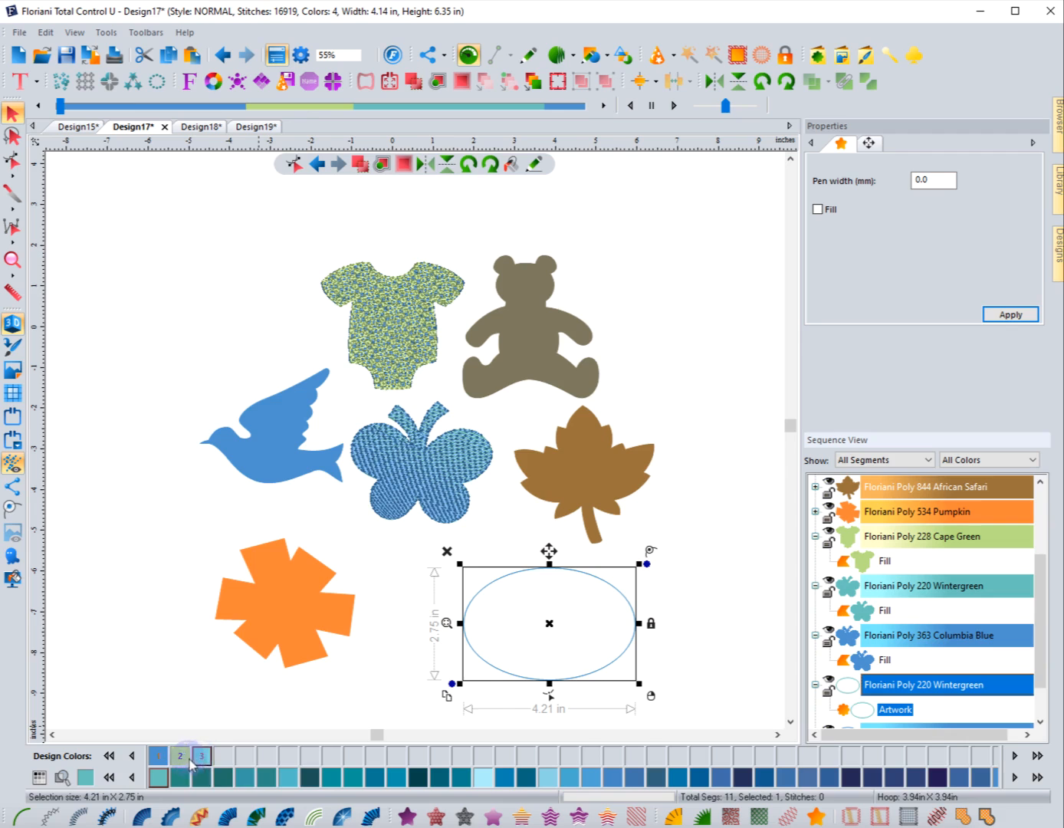
left_click(182, 757)
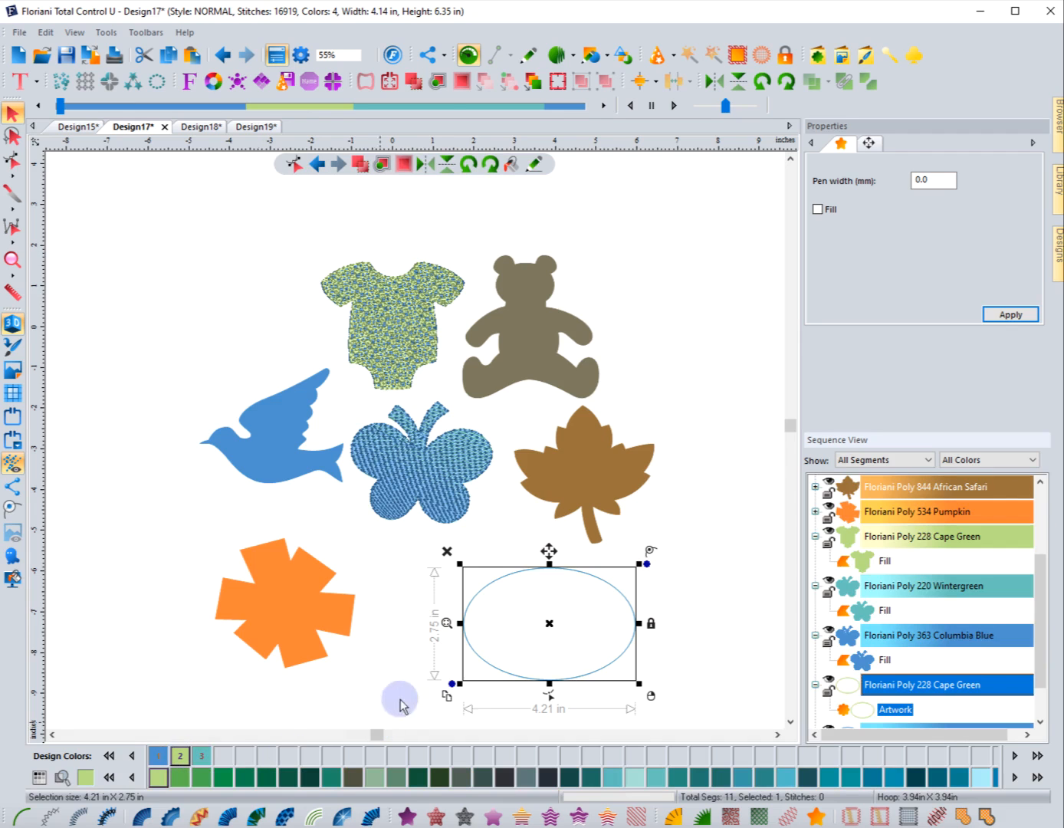
left_click(408, 648)
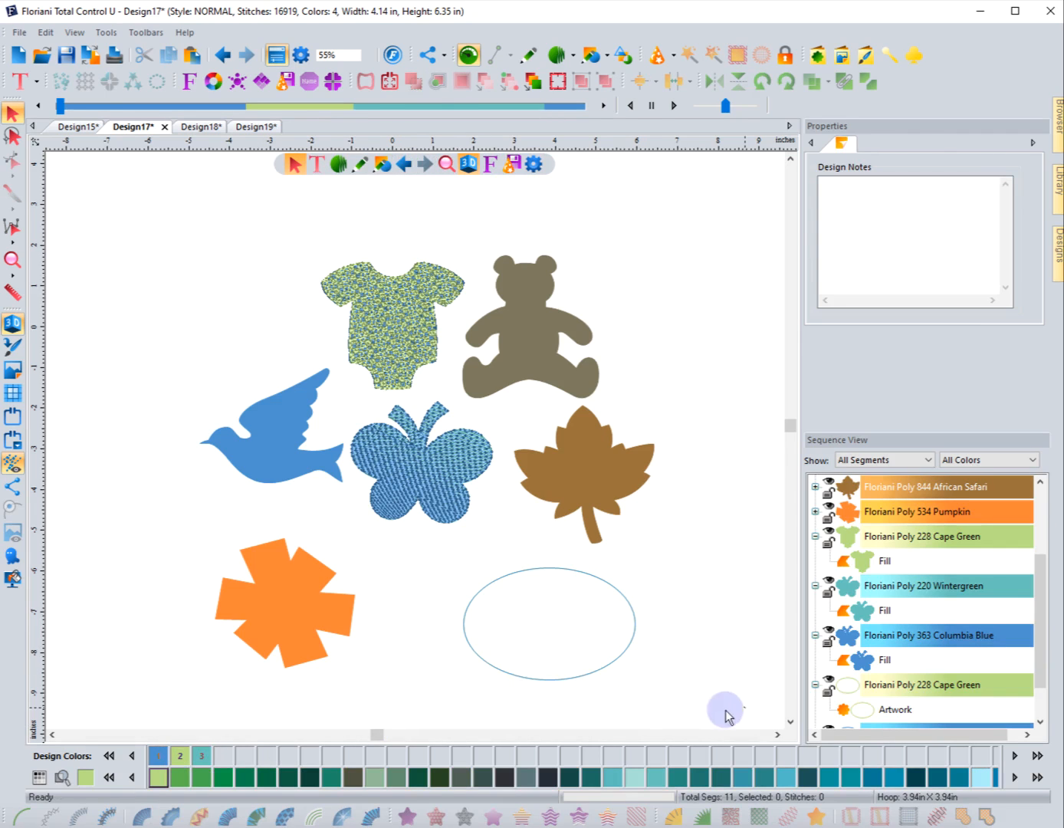
Convert the Cape Green ellipse artwork to a Standard fill
left_click_drag(741, 706, 452, 561)
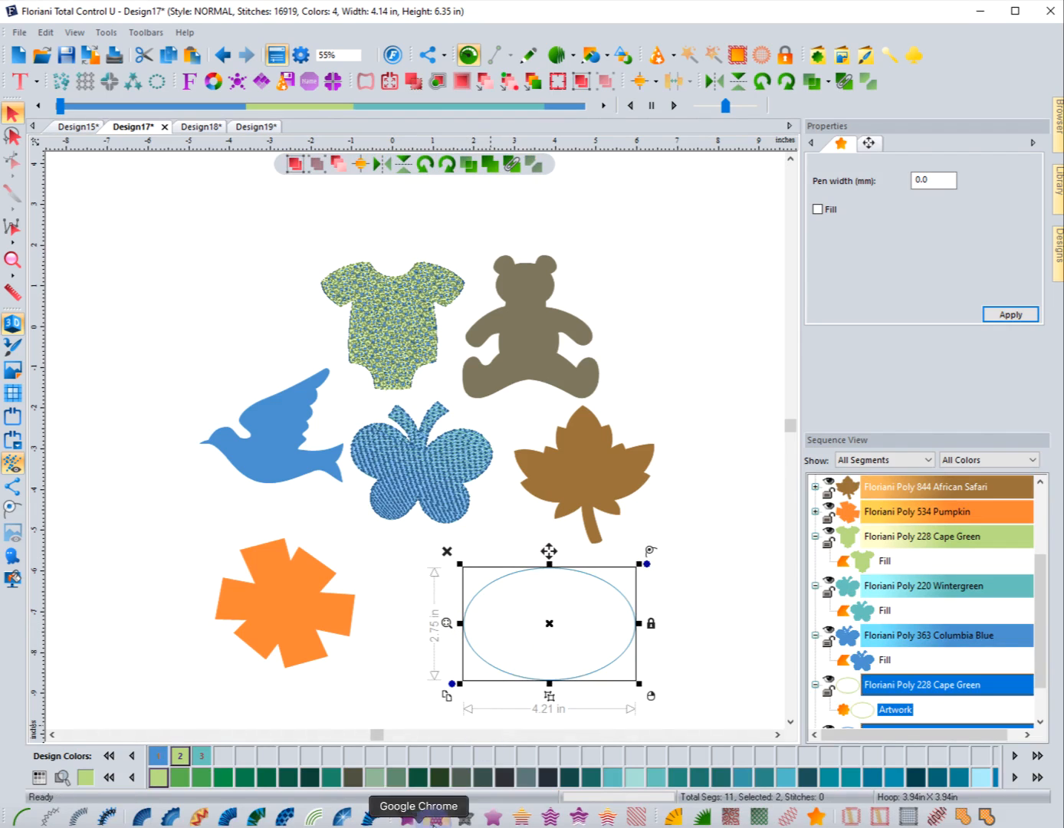
left_click(855, 710)
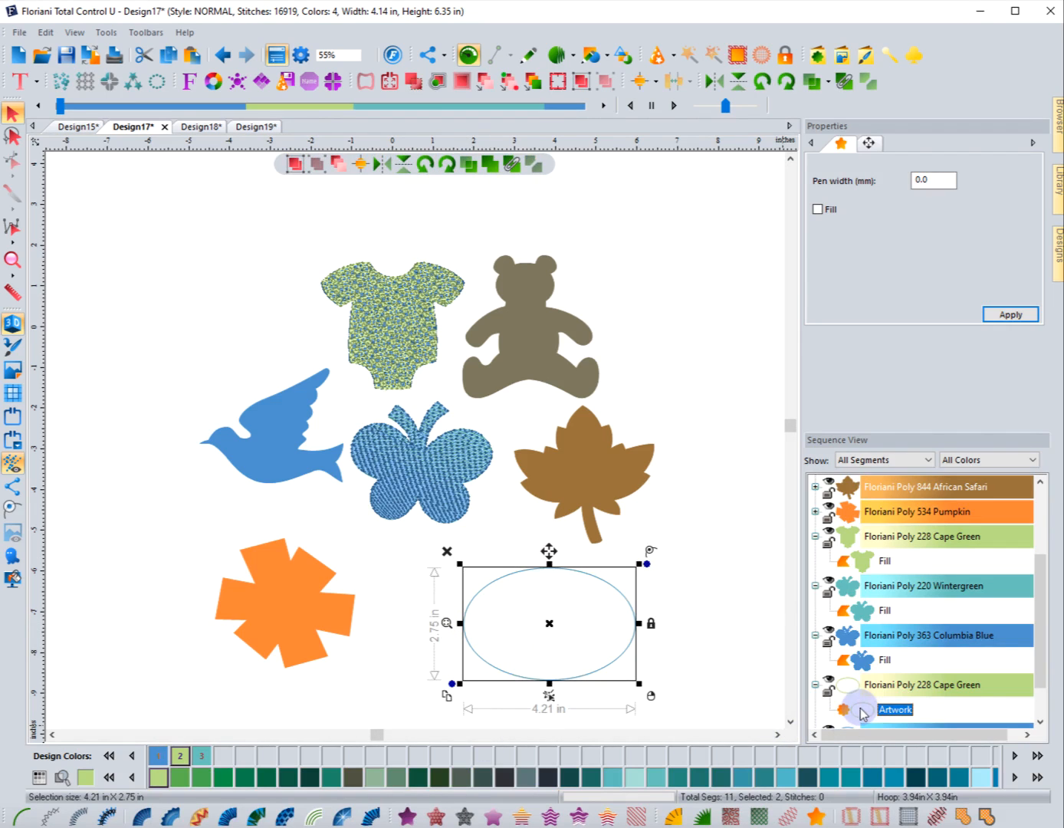
left_click(407, 817)
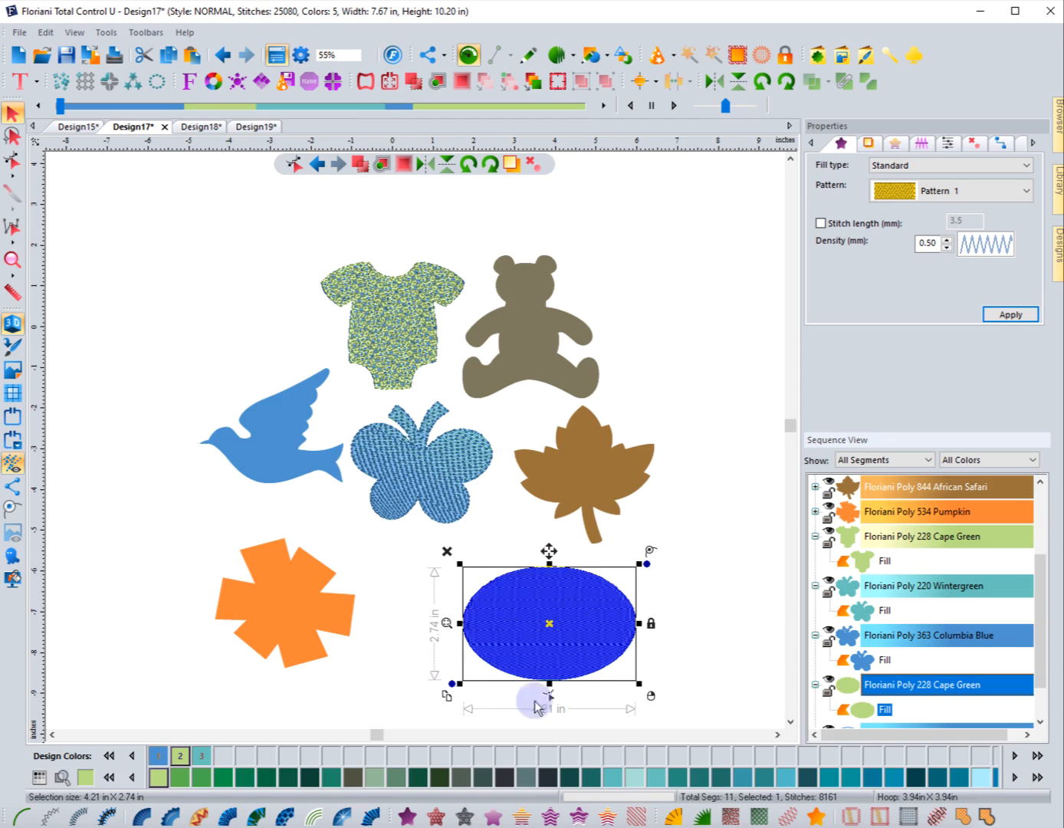
Convert the Columbia Blue ellipse artwork to a gradient fill
scroll(881, 682, "down", 1)
left_click(883, 710)
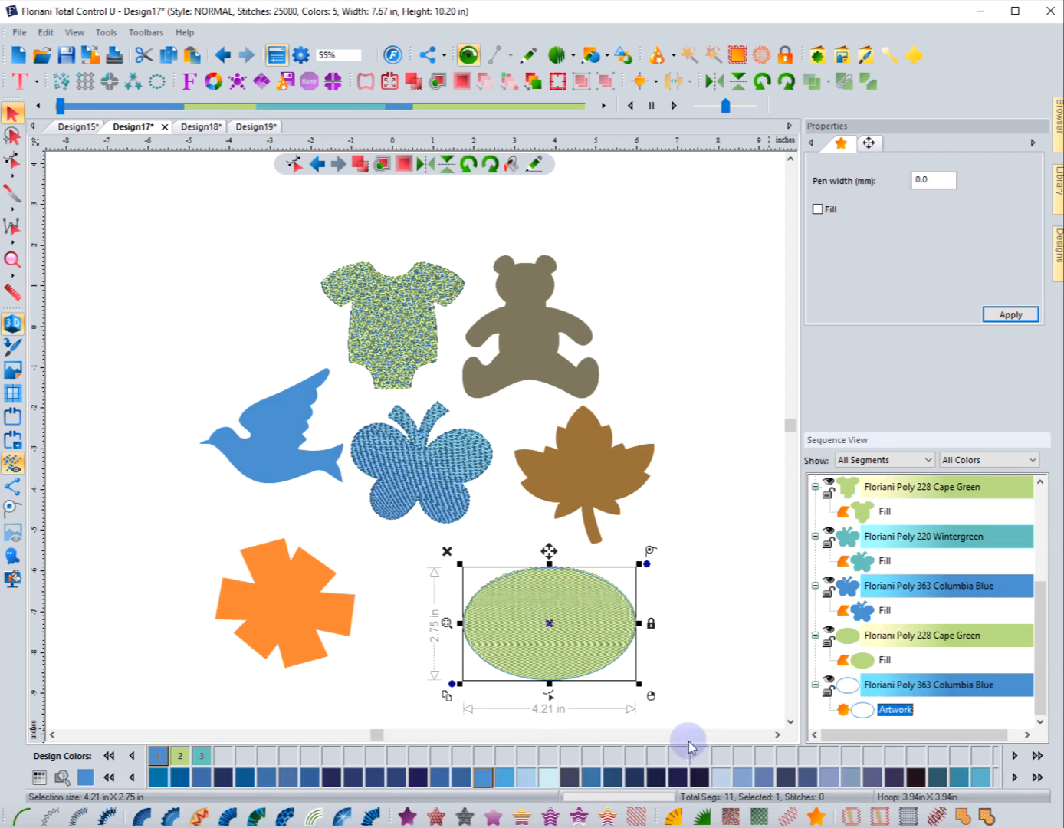
left_click(496, 818)
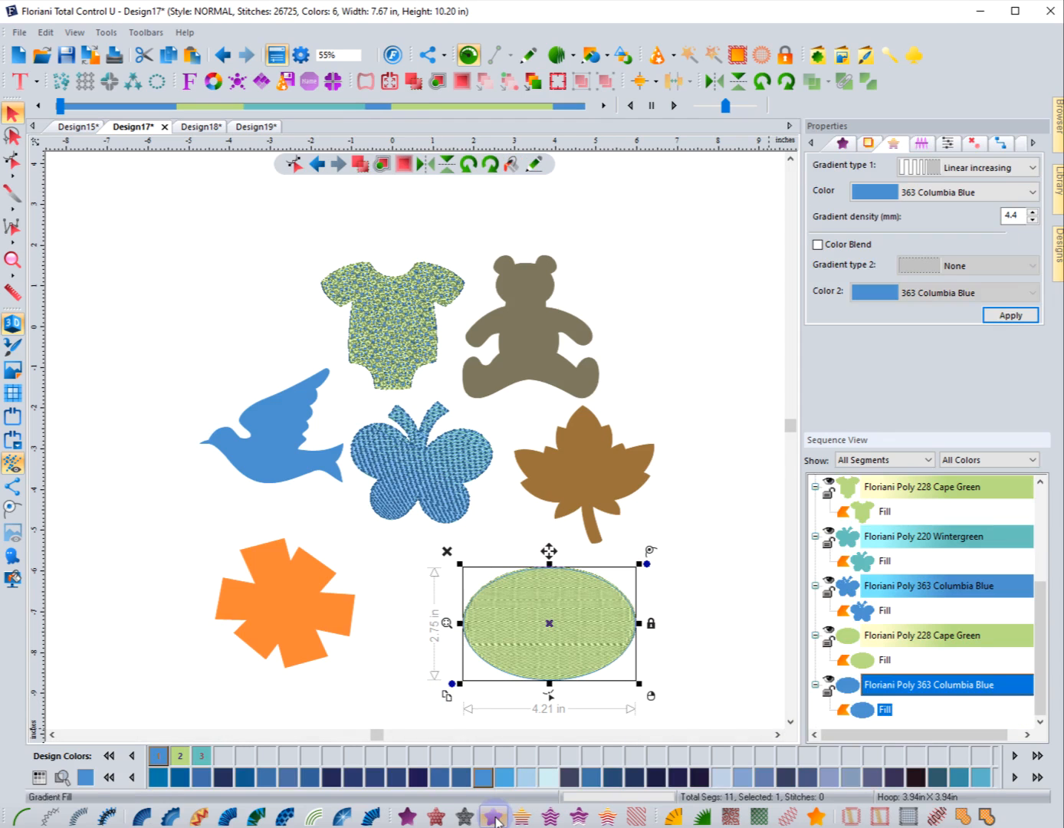
left_click(433, 686)
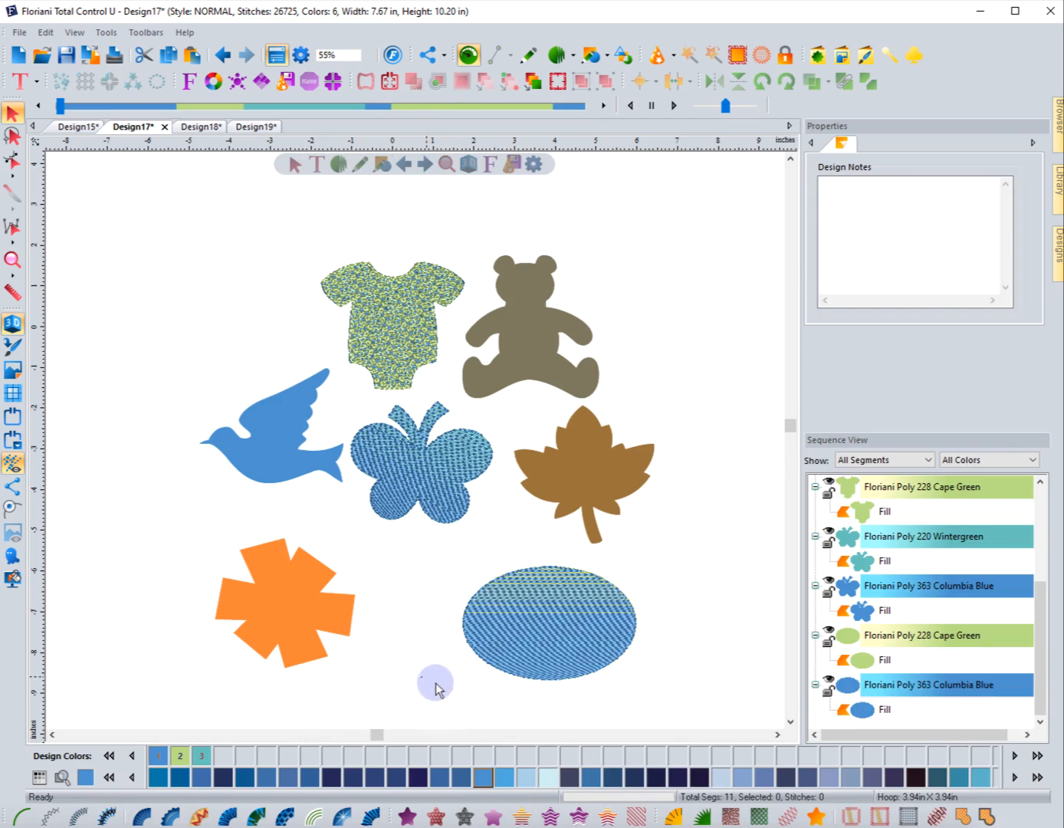
Move the blue ellipse fill's exit point from the lower-left edge to the bottom center of its outline
left_click(13, 262)
left_click_drag(441, 542, 675, 697)
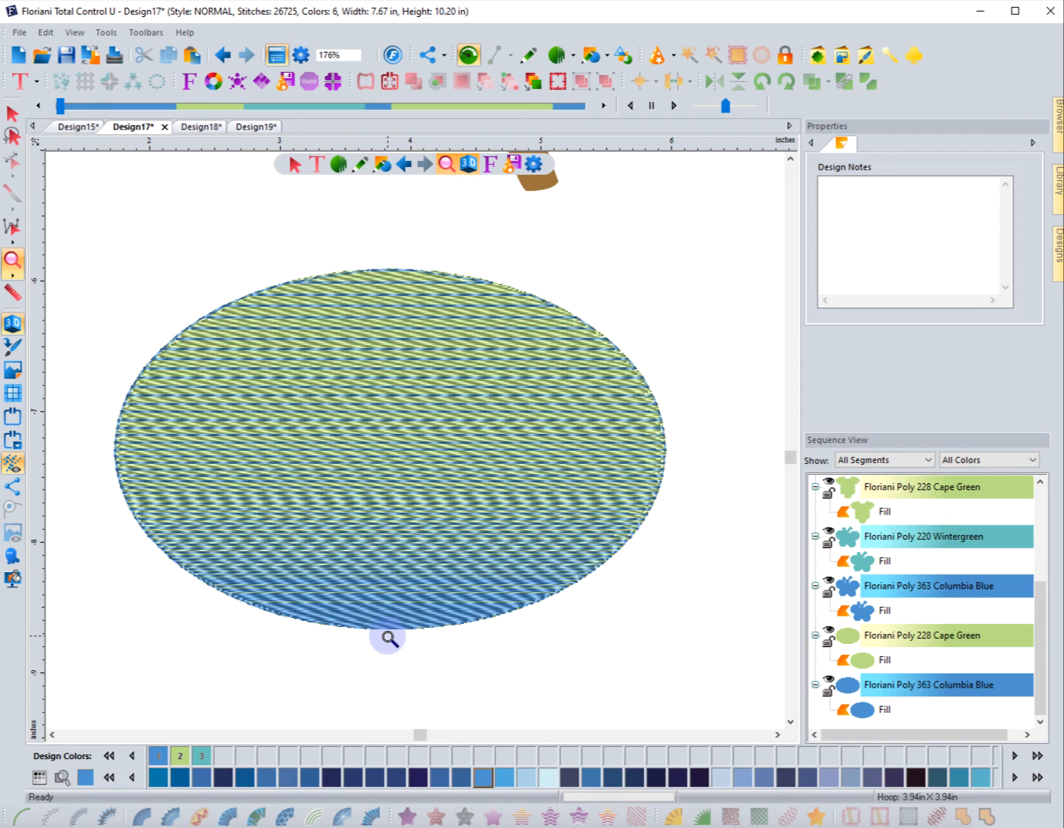
left_click(857, 704)
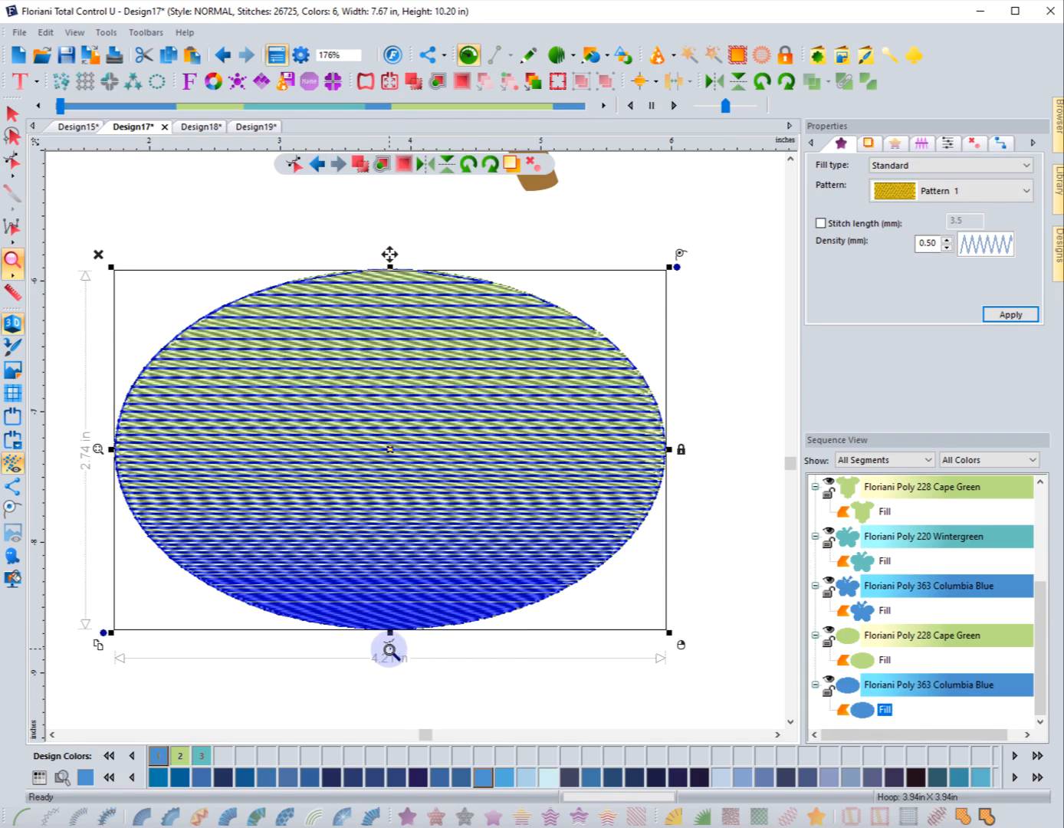
left_click(389, 650)
right_click(196, 408)
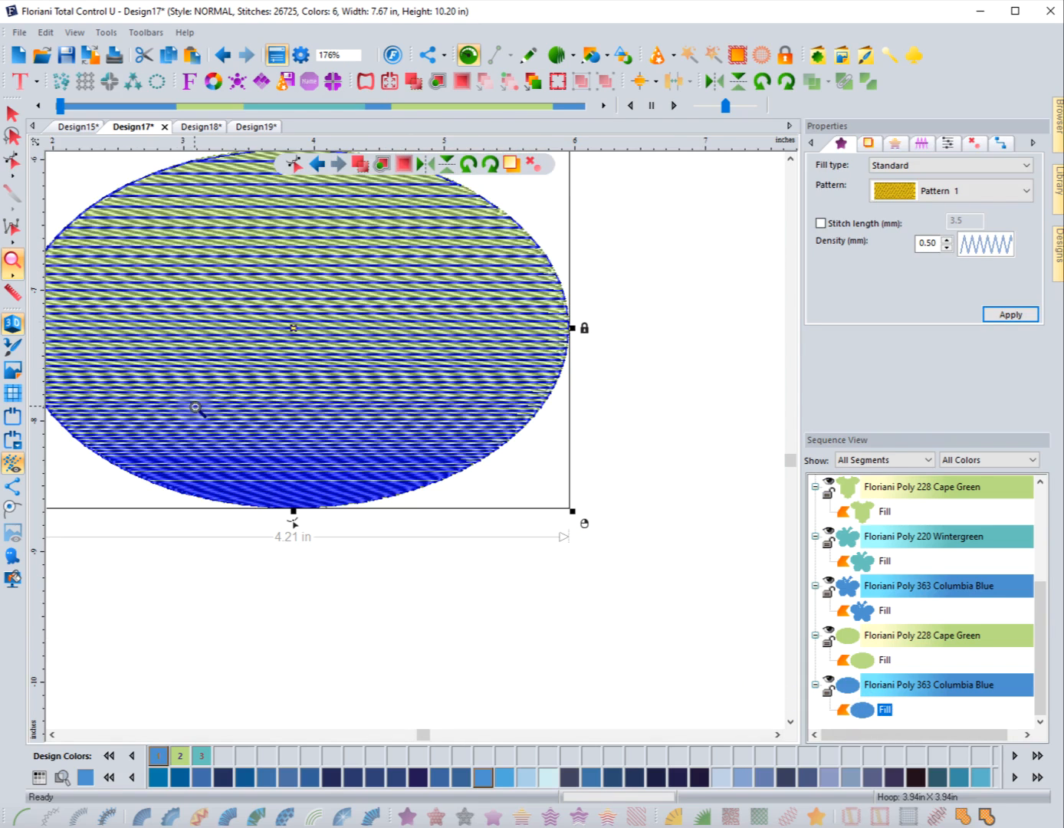
left_click(13, 112)
left_click(447, 543)
left_click(295, 524)
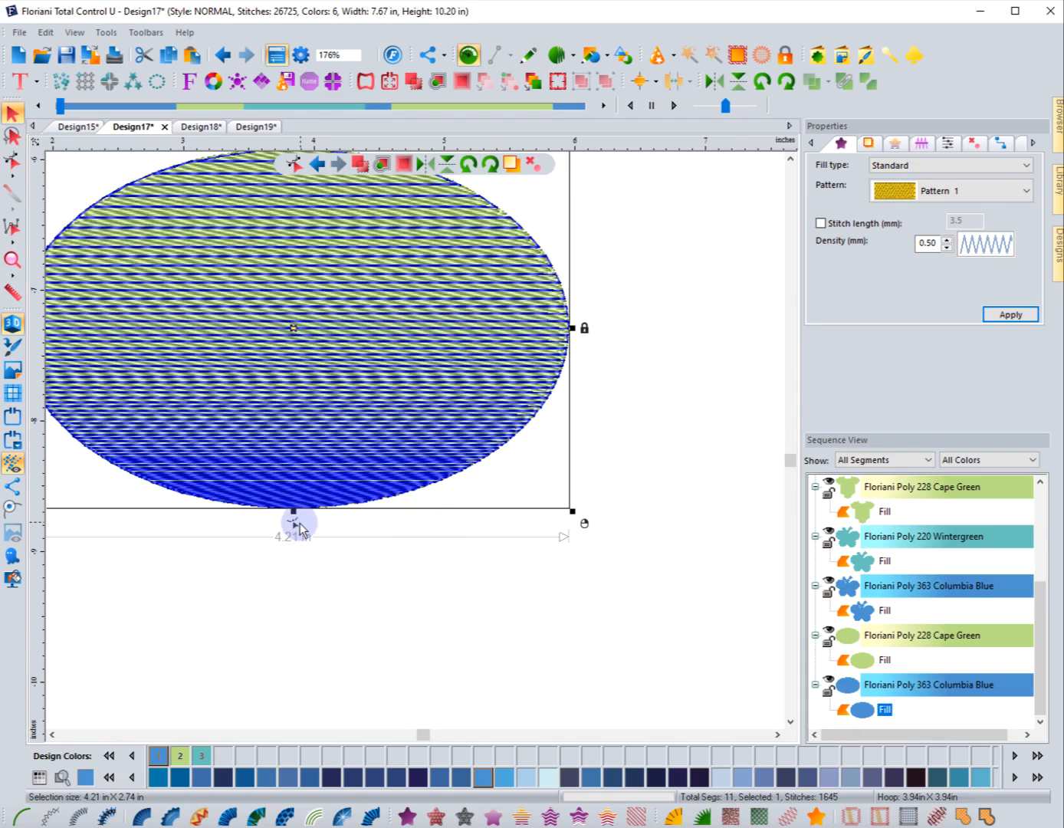
left_click(294, 526)
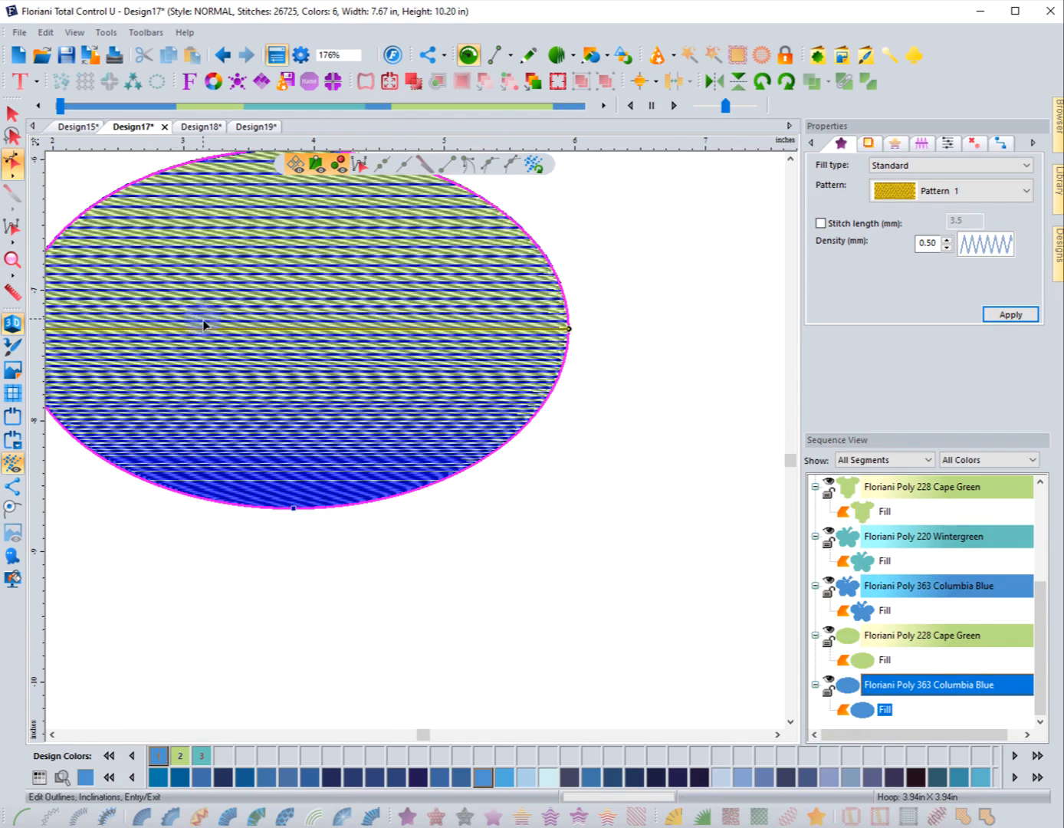
left_click(48, 733)
left_click(789, 159)
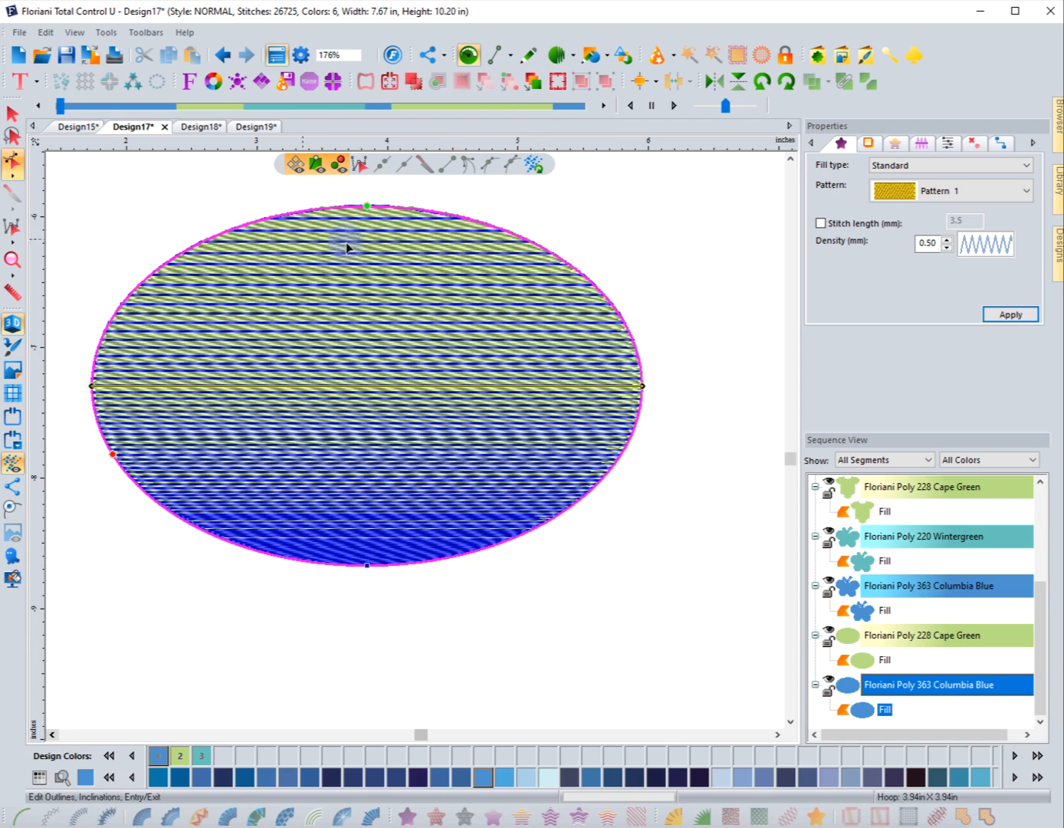
mouse_move(112, 454)
left_mouse_down()
mouse_move(131, 507)
mouse_move(382, 629)
mouse_move(367, 632)
left_mouse_up()
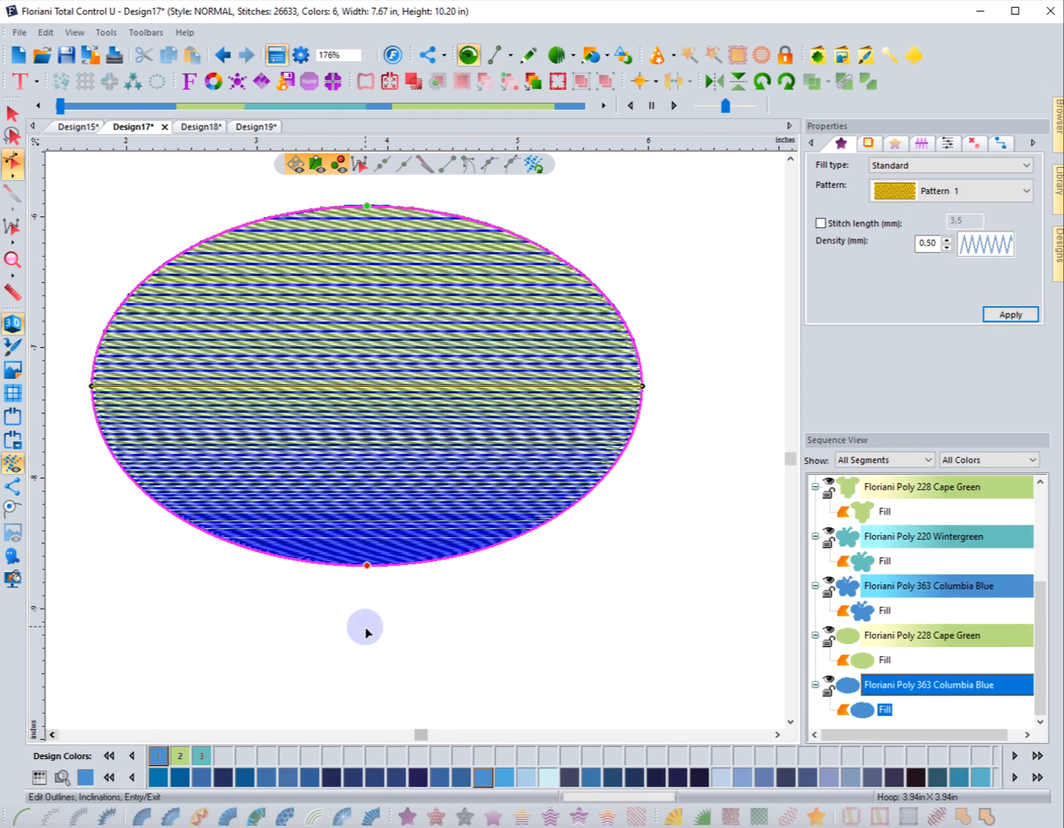
Move the green ellipse fill's entry point to the bottom center of its outline and its exit point to the top center
left_click(858, 664)
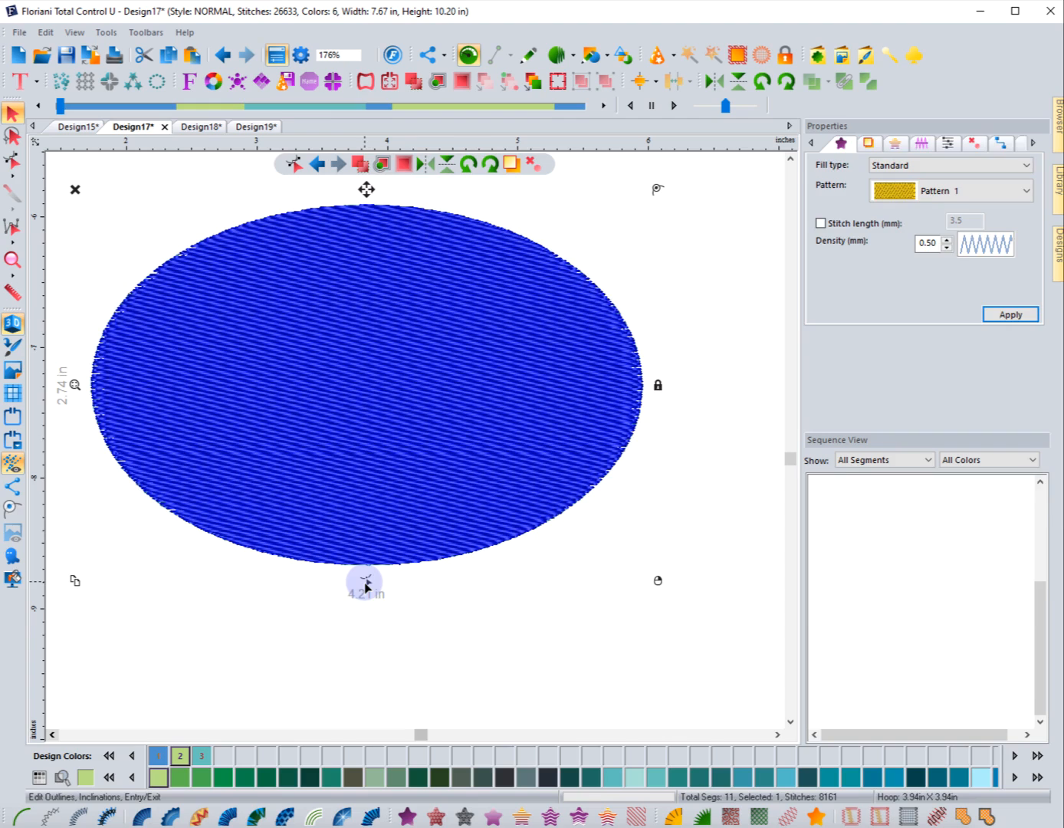
left_click(365, 583)
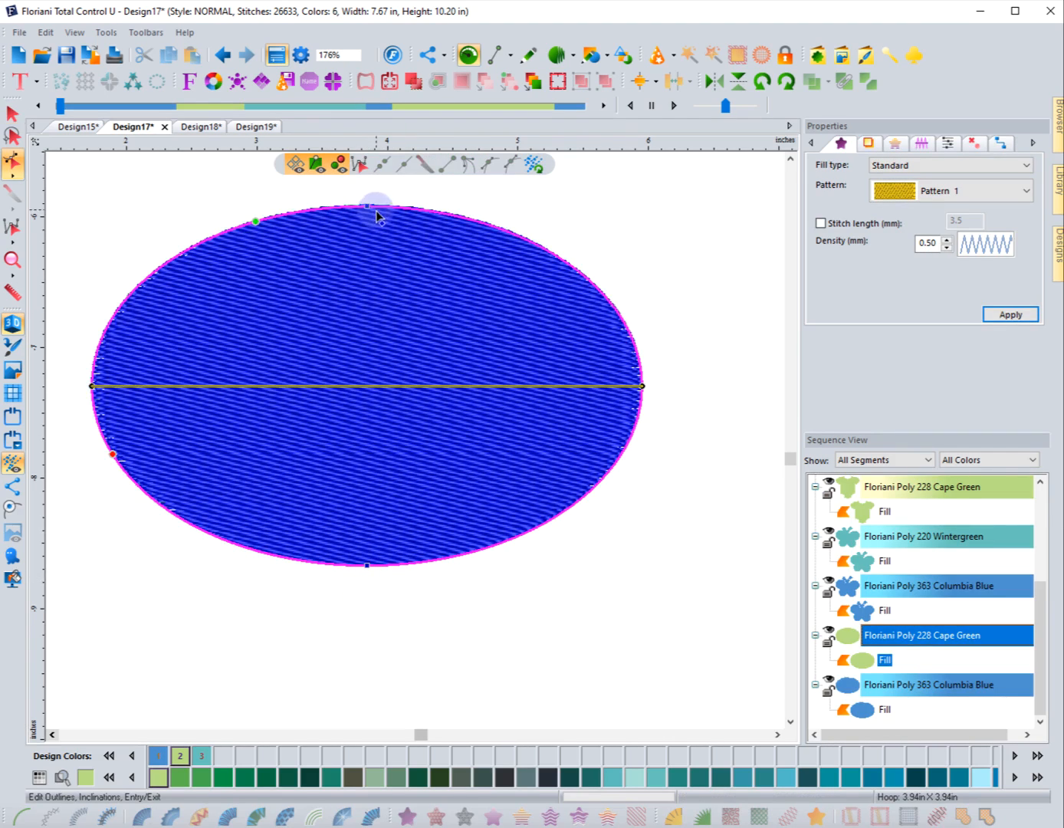
mouse_move(253, 223)
left_mouse_down()
mouse_move(371, 562)
mouse_move(368, 576)
left_mouse_up()
mouse_move(113, 454)
left_mouse_down()
mouse_move(283, 318)
mouse_move(361, 228)
mouse_move(367, 207)
left_mouse_up()
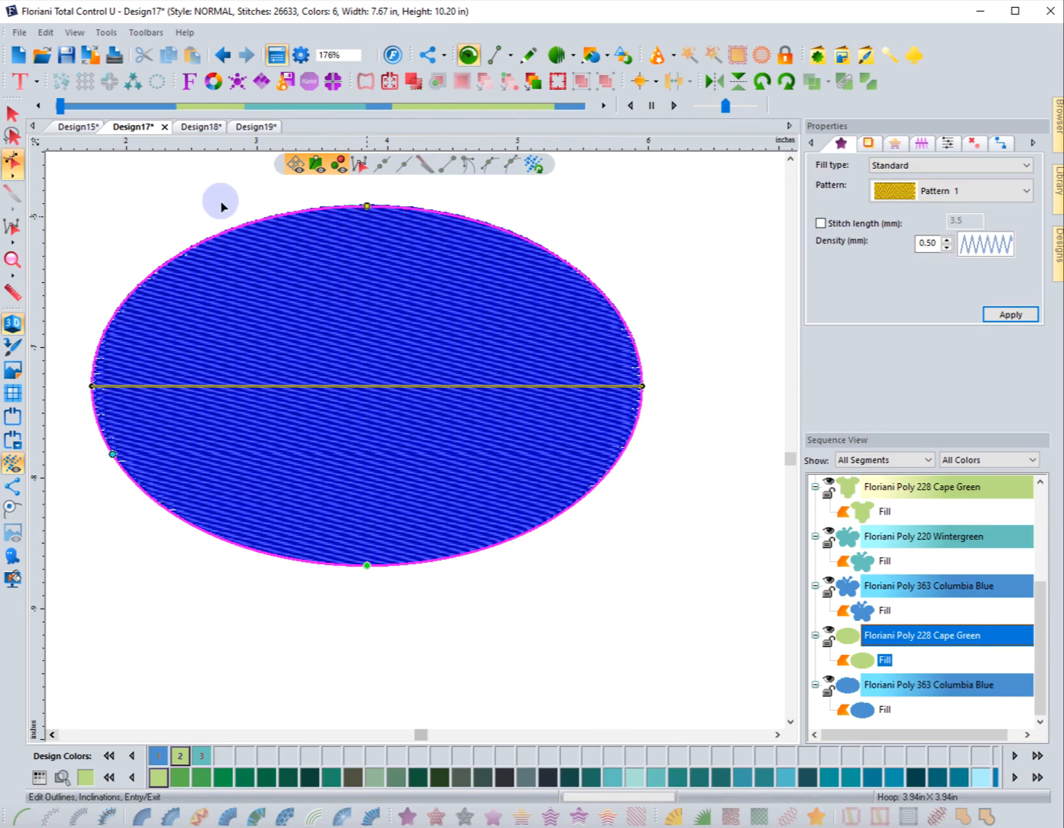
left_click(160, 199)
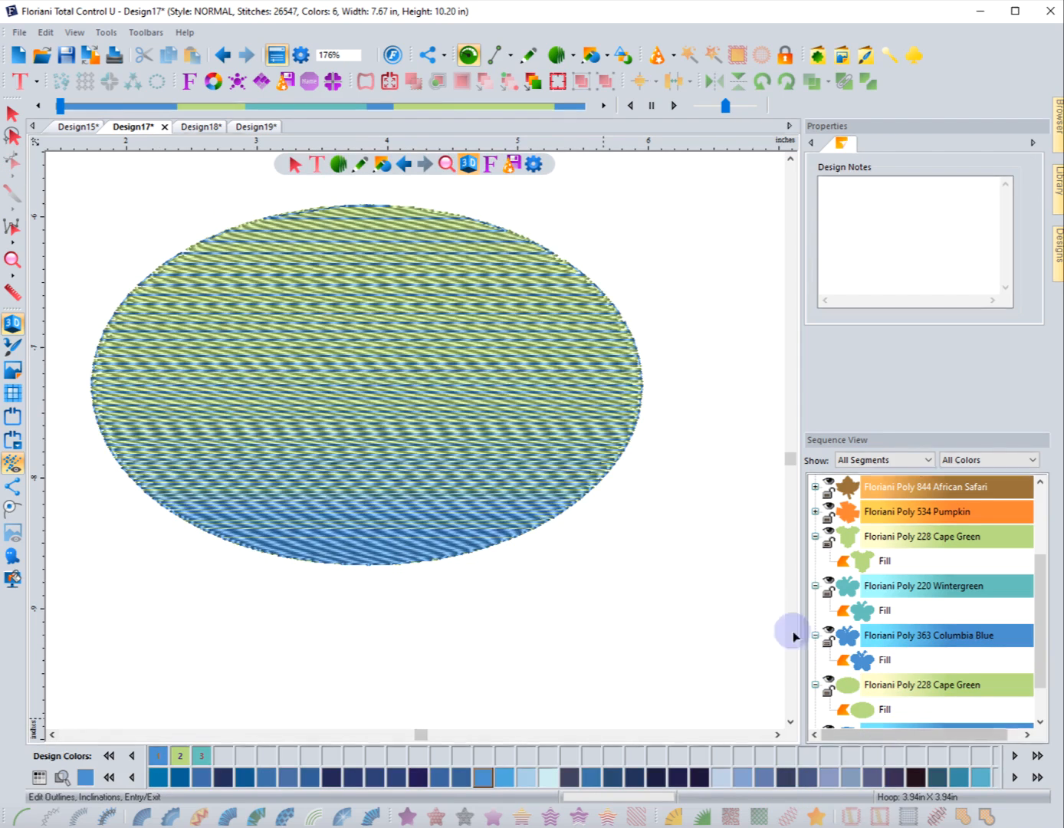
Change the blue ellipse's first gradient type so its stitches are densest across the middle and sparse toward both ends
scroll(836, 672, "down", 1)
left_click(873, 710)
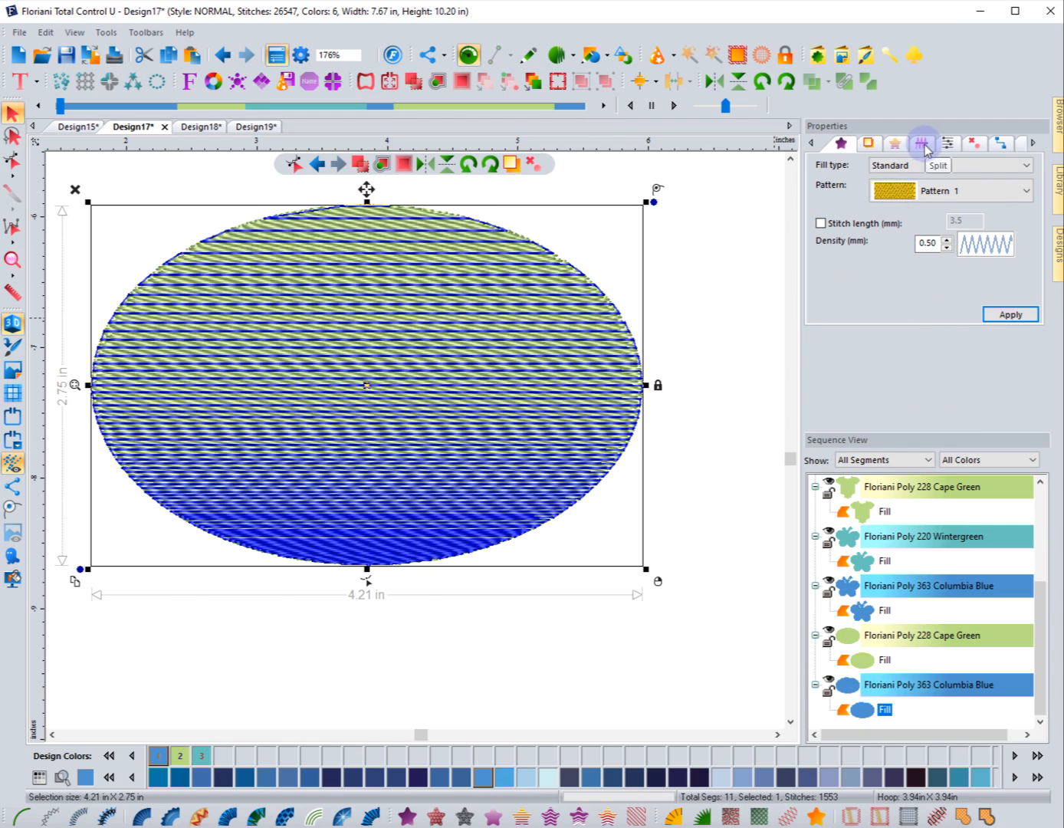
left_click(894, 143)
left_click(945, 169)
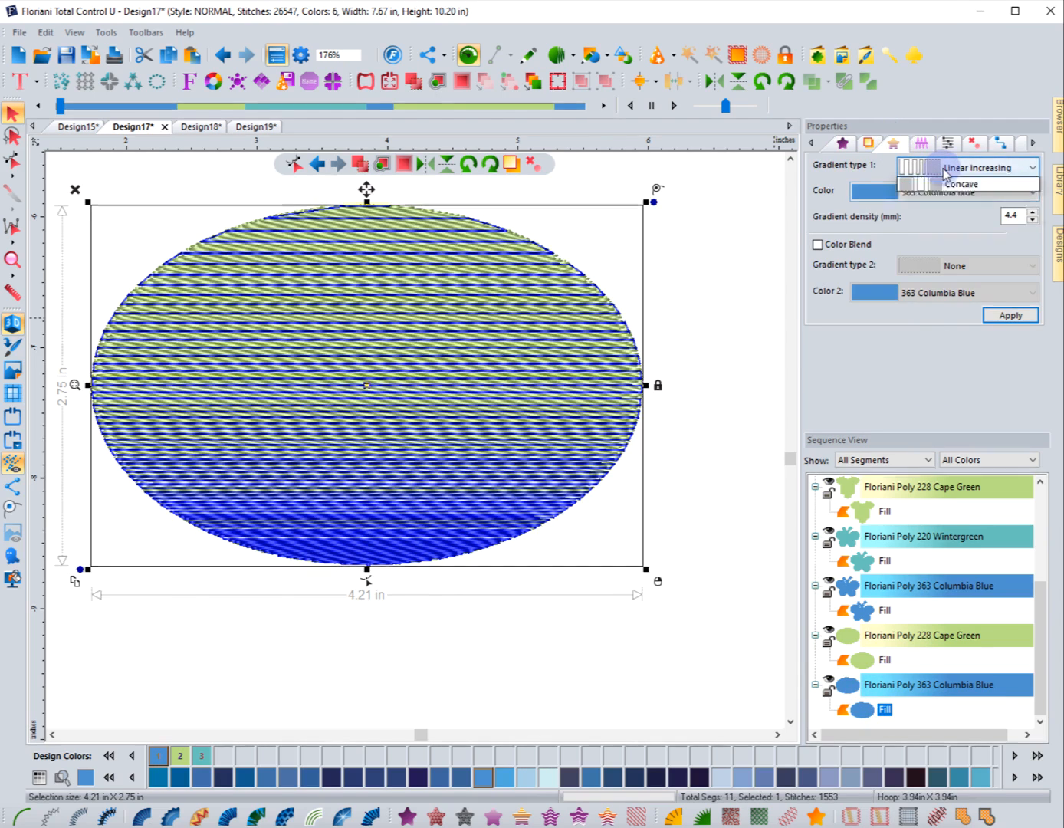
left_click(951, 234)
left_click(994, 314)
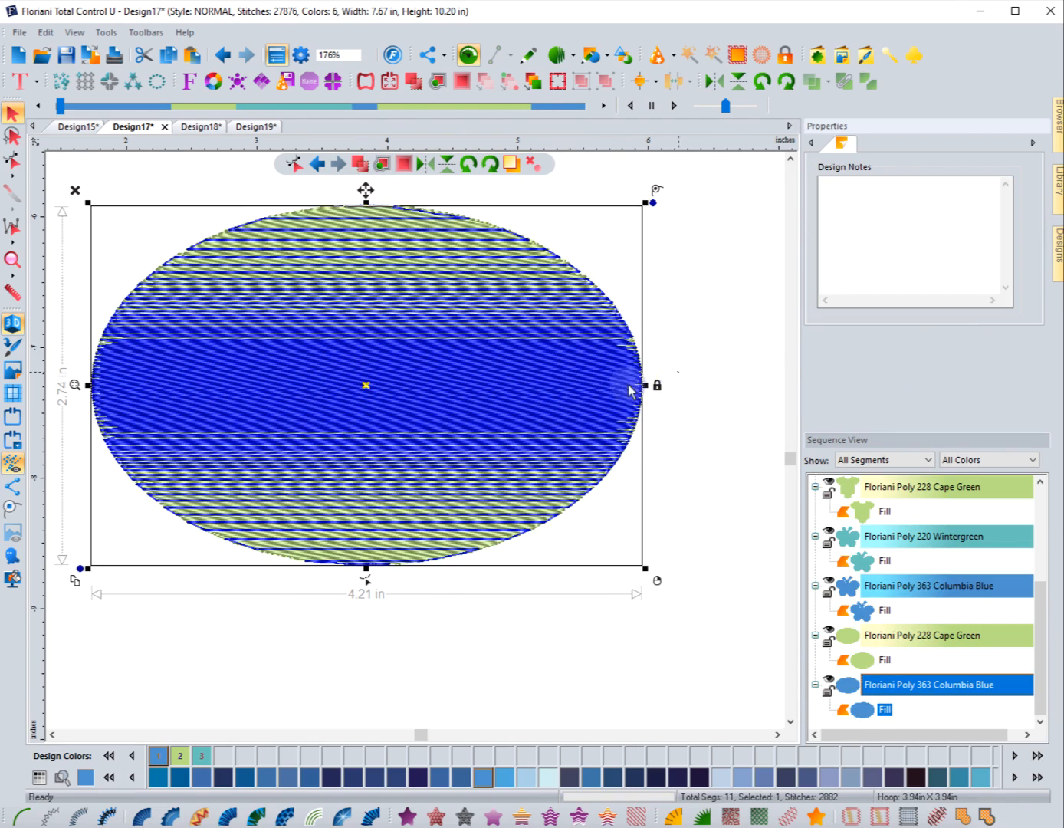
left_click(678, 373)
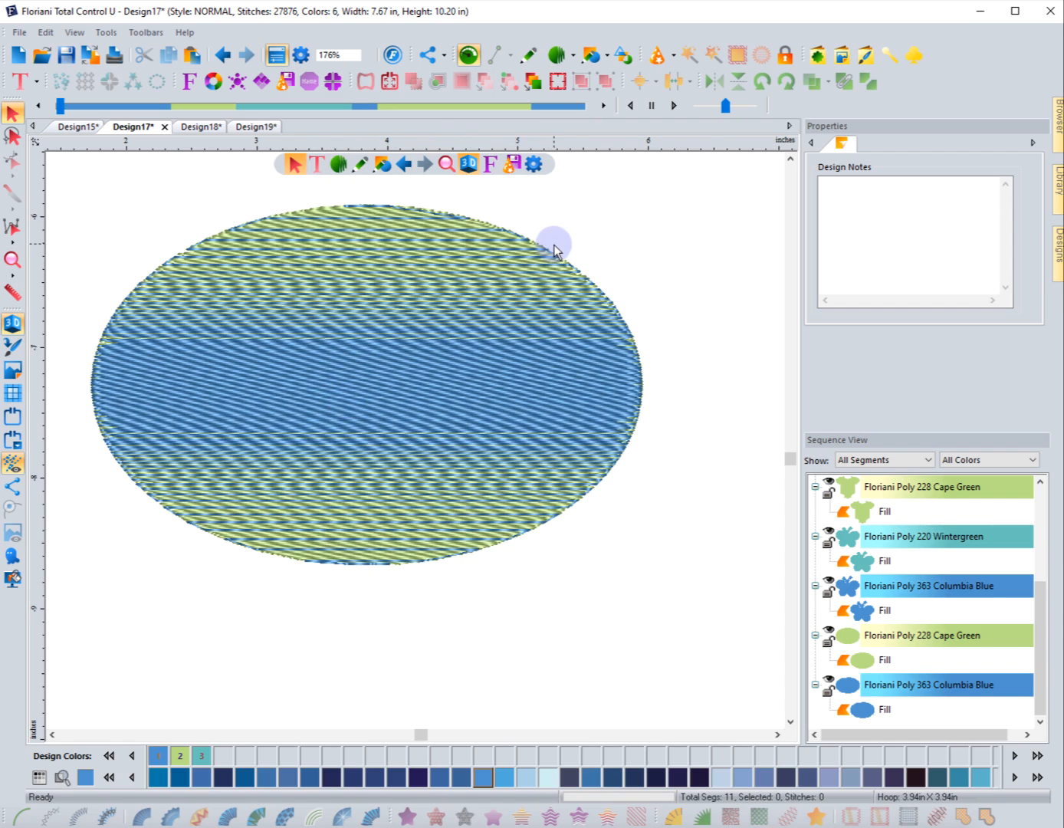
Examine the layered green and blue ellipse fills by selecting each one in turn, finishing on the blue gradient fill
left_click(641, 369)
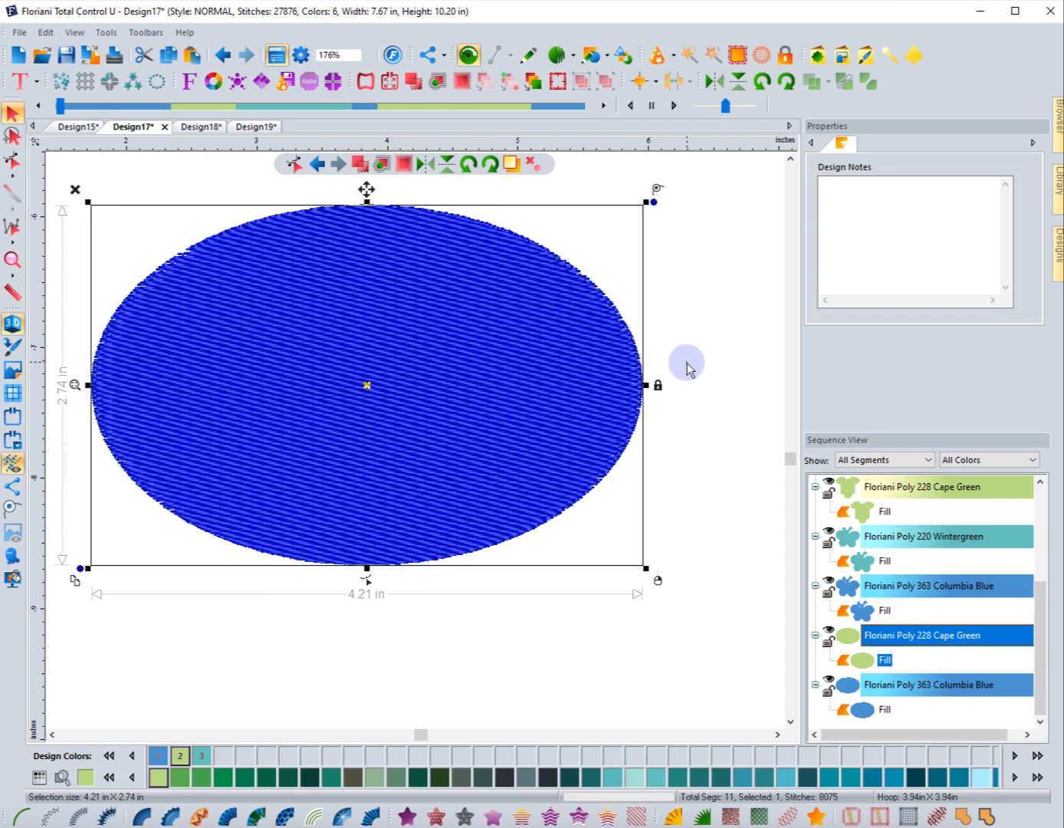
left_click(686, 369)
left_click(600, 372)
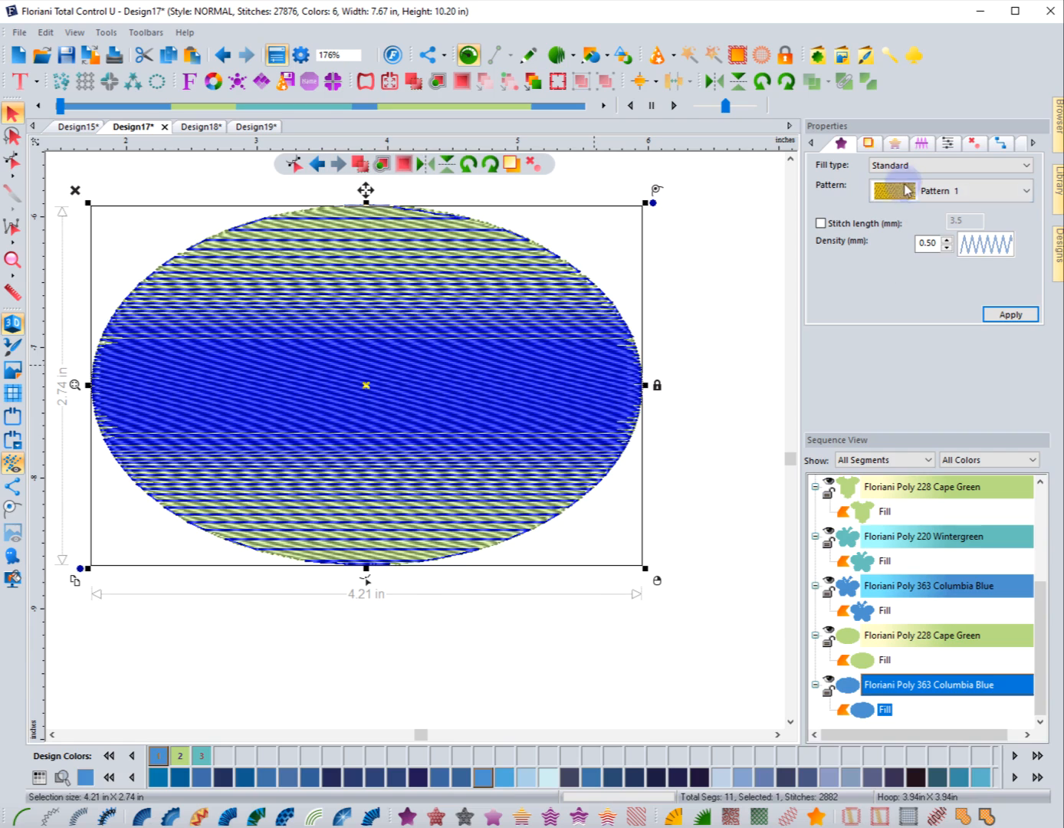
left_click(871, 712)
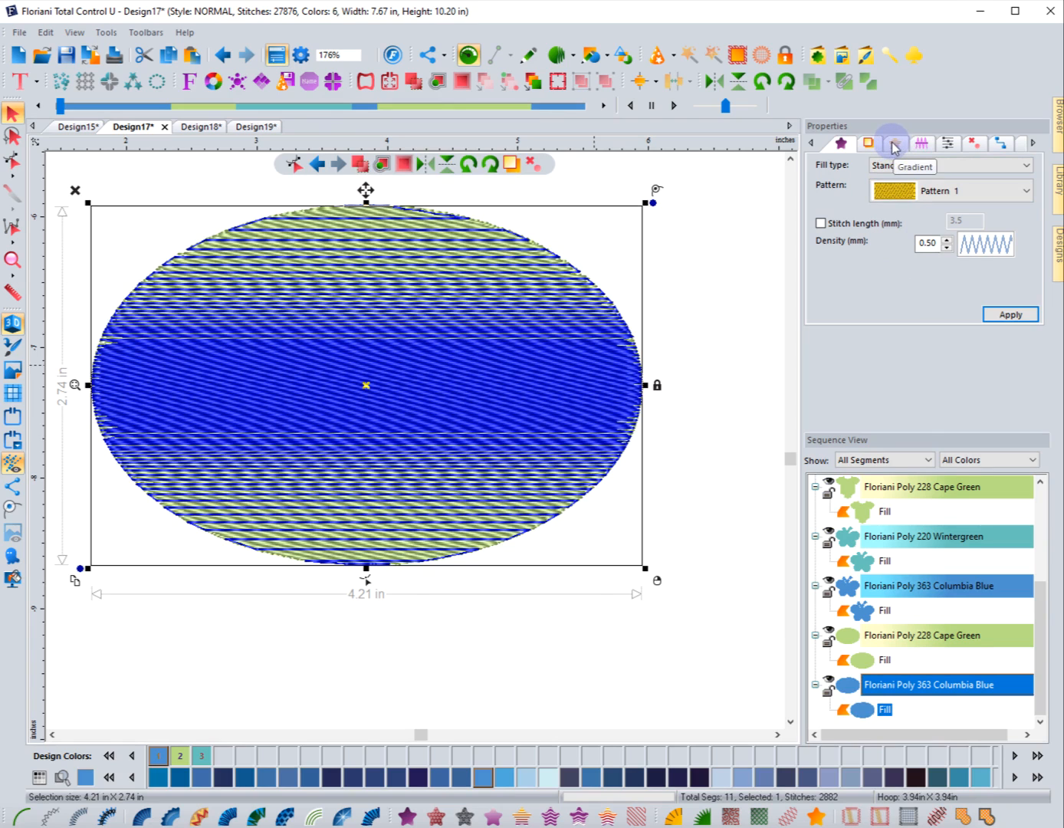
left_click(665, 388)
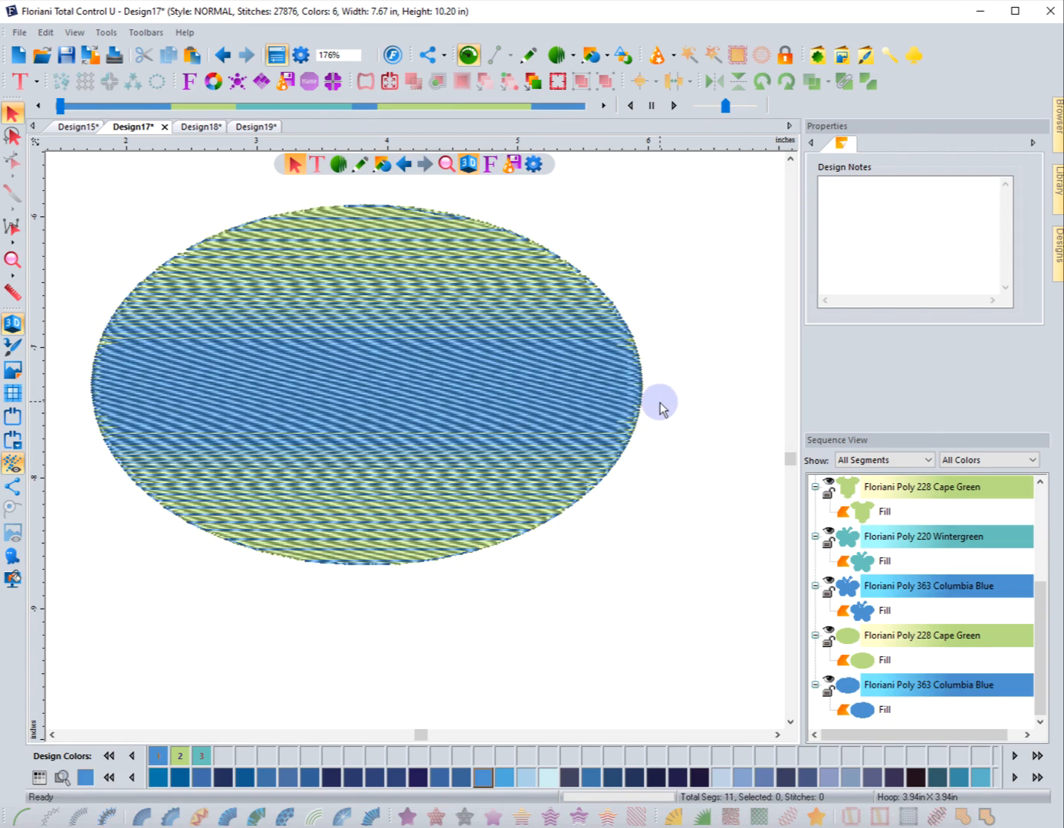
left_click(398, 378)
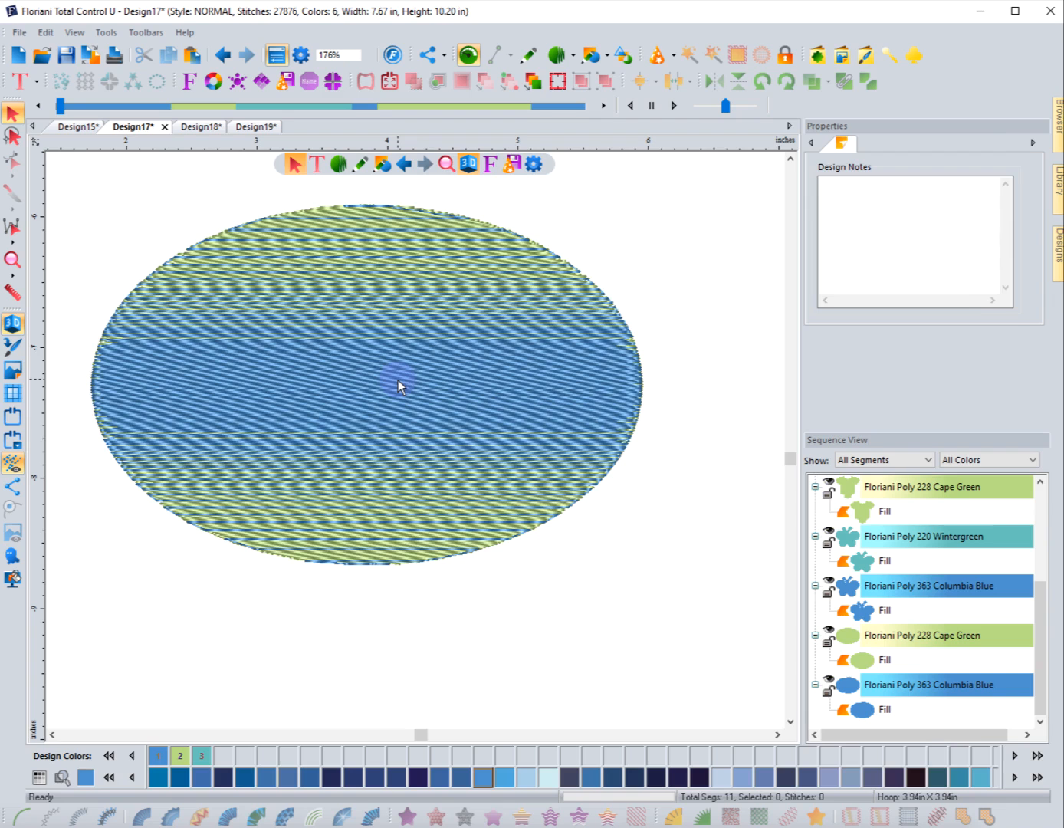
left_click(860, 711)
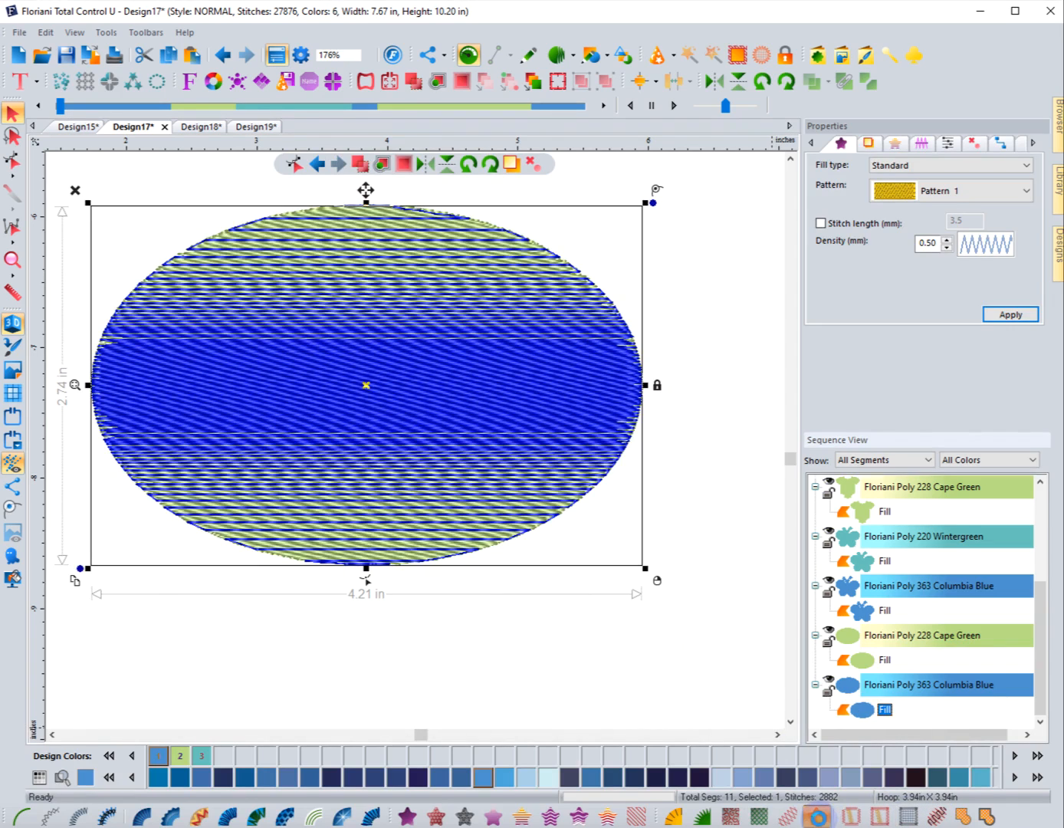
Convert the blue gradient ellipse fill back to artwork and turn it into a Color Blend Fill over the green ellipse
left_click(817, 817)
scroll(709, 588, "down", 2)
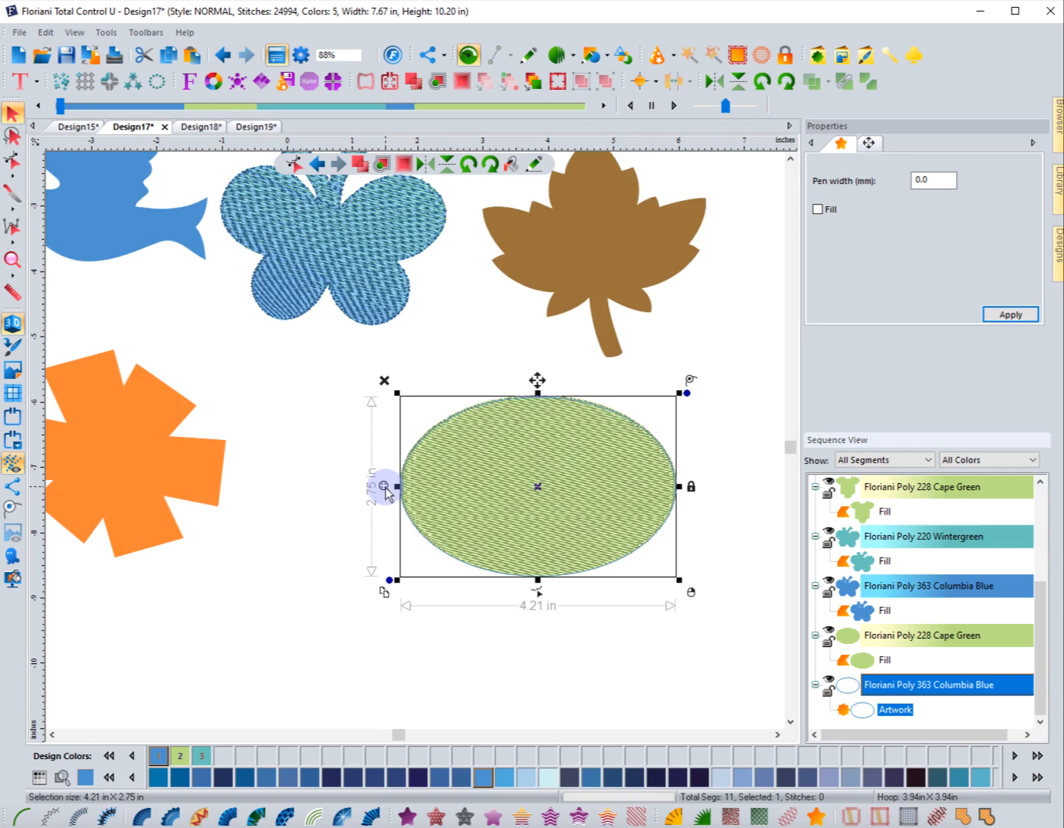
left_click(384, 487)
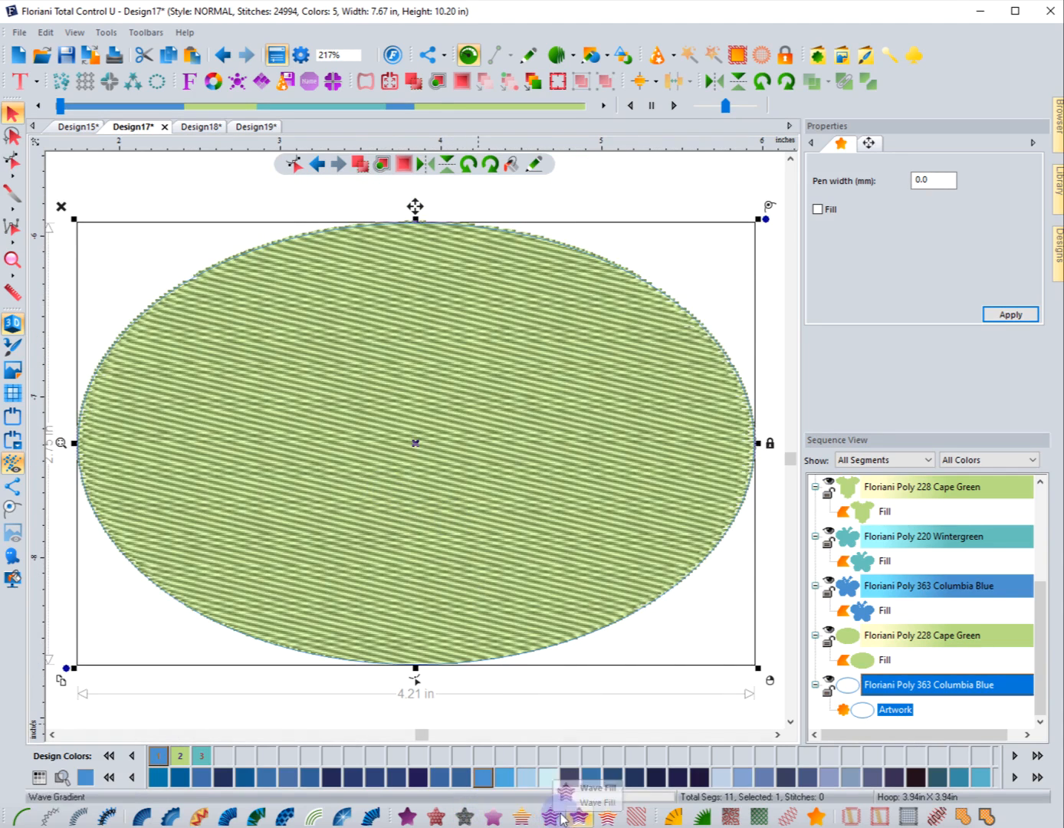
left_click(519, 821)
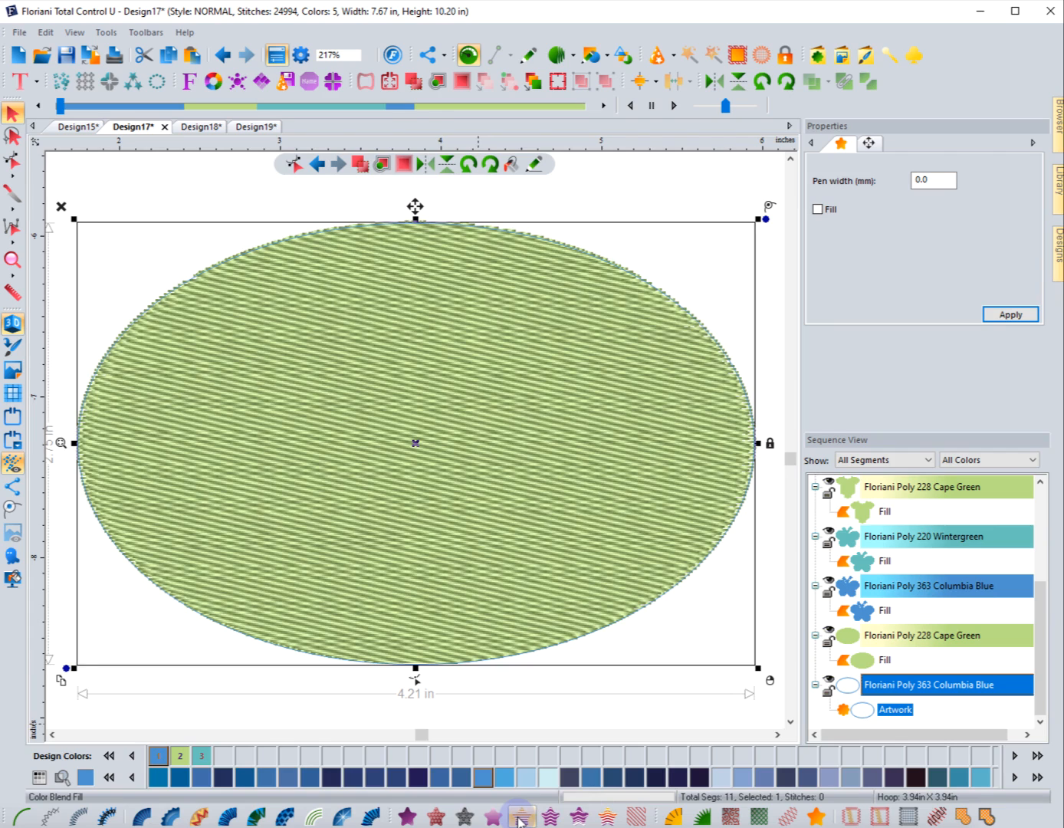
left_click(495, 445)
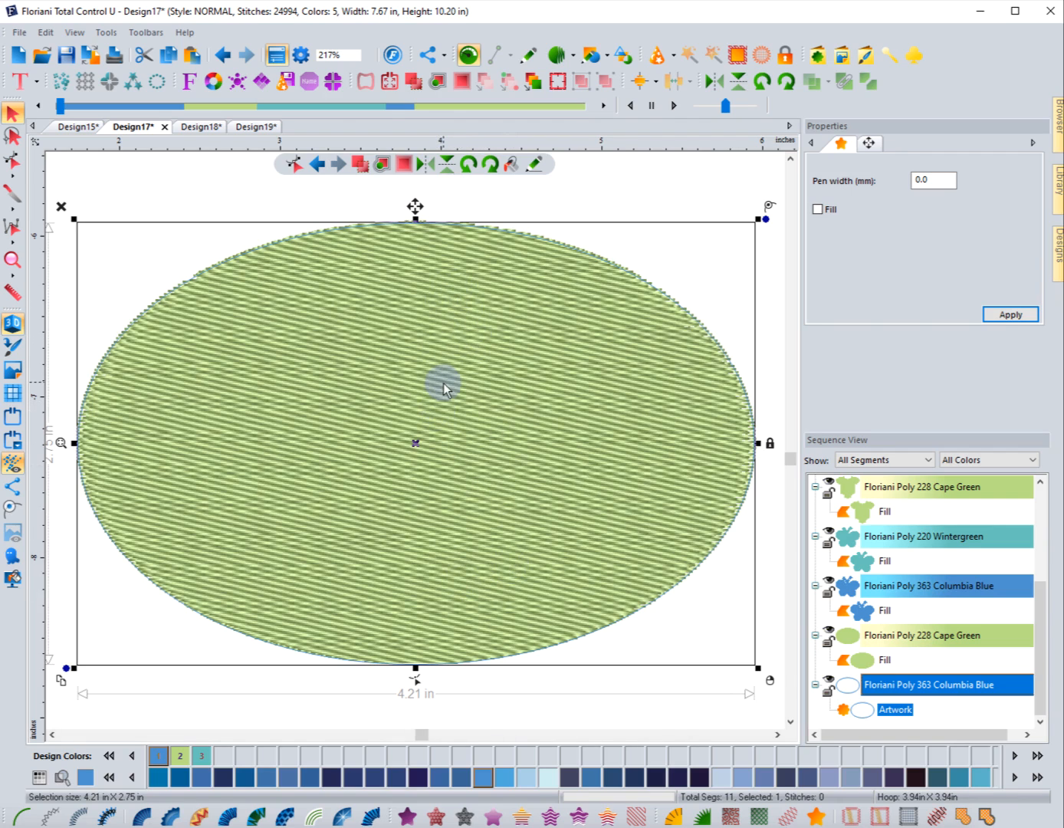
left_click(521, 819)
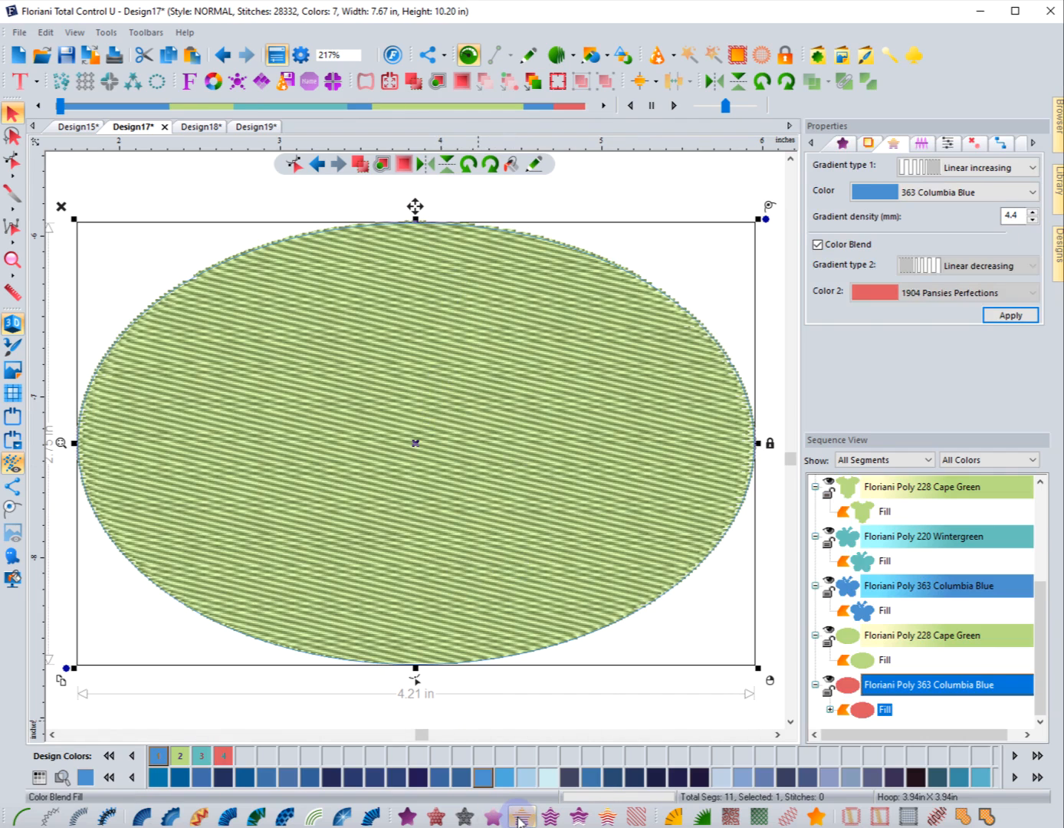
left_click(542, 707)
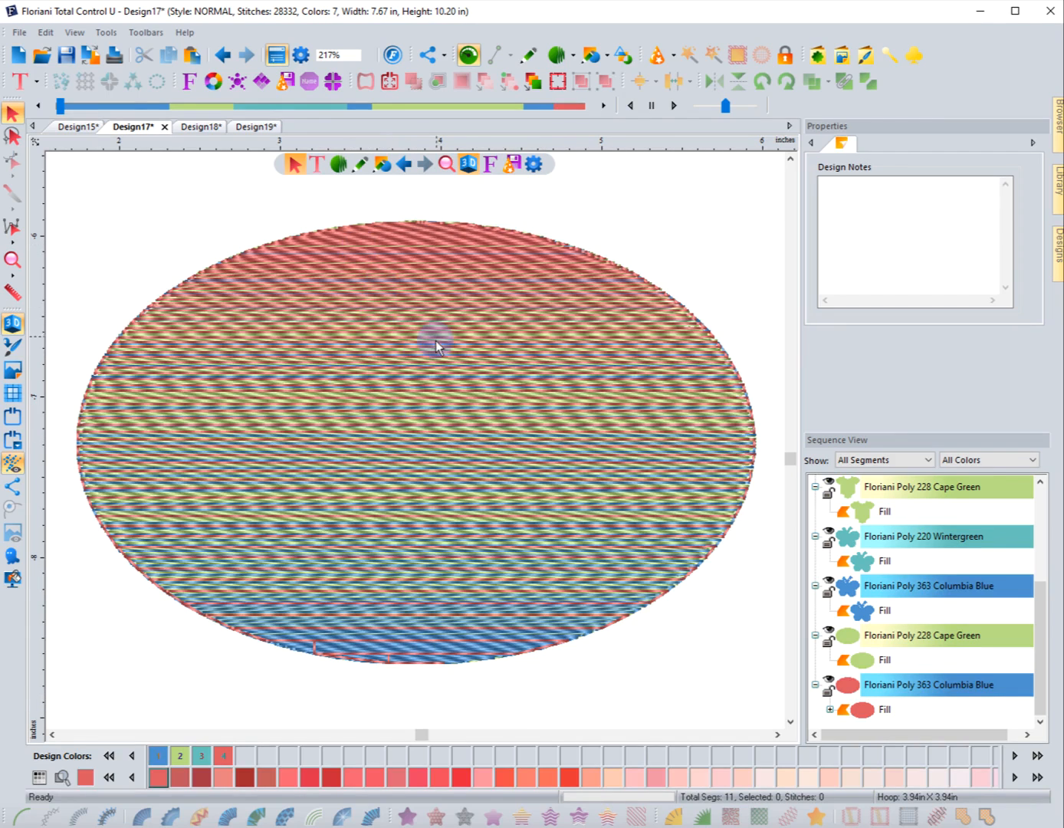
Examine the green base fill and the color blend's thread list, comparing the blended ellipse at close and distant views
left_click(860, 649)
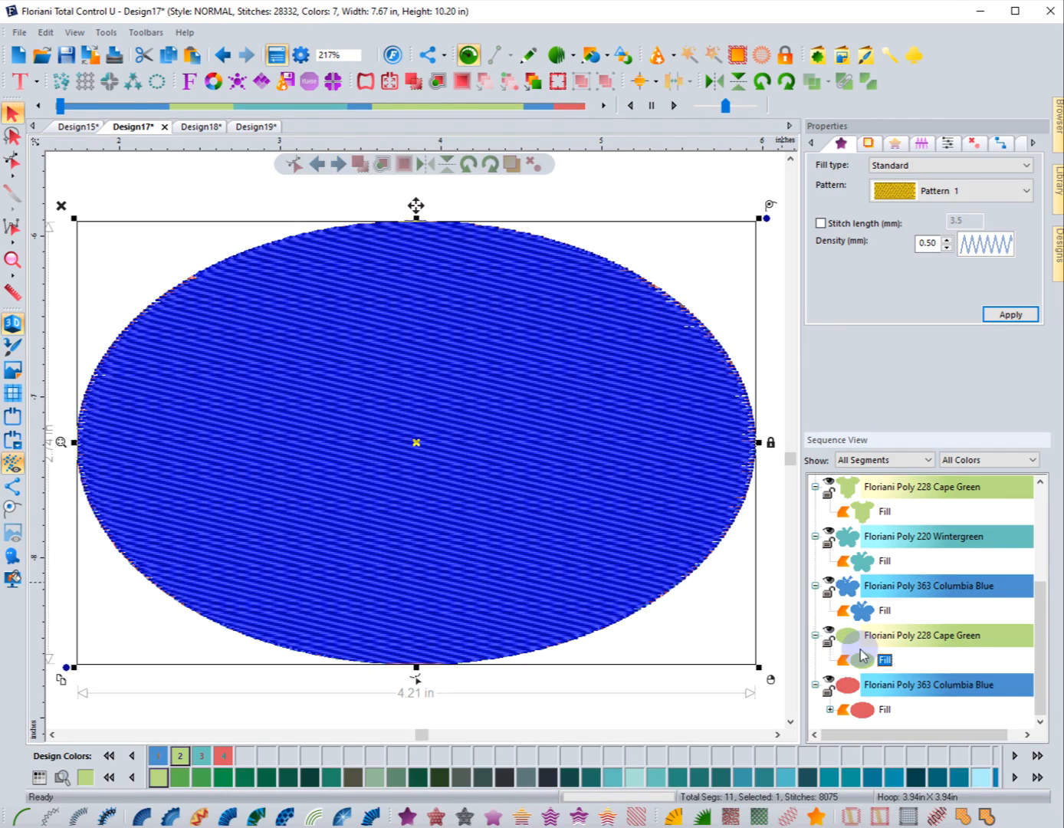
left_click(767, 617)
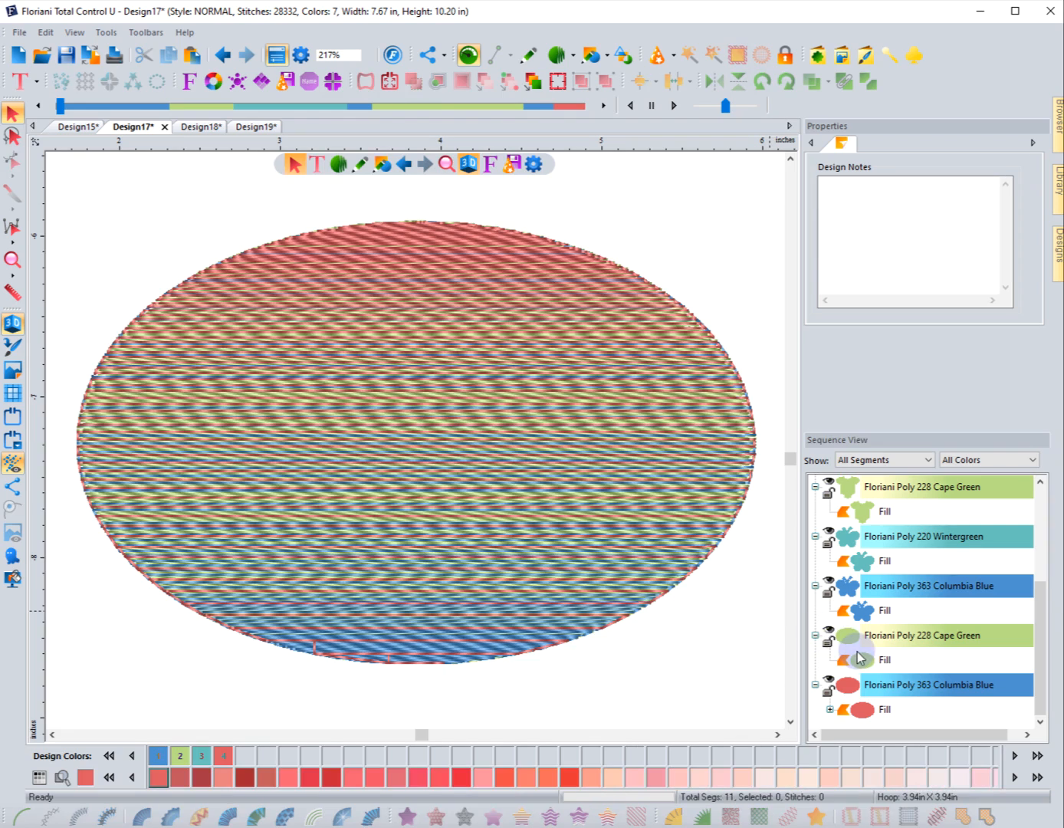
left_click(1041, 710)
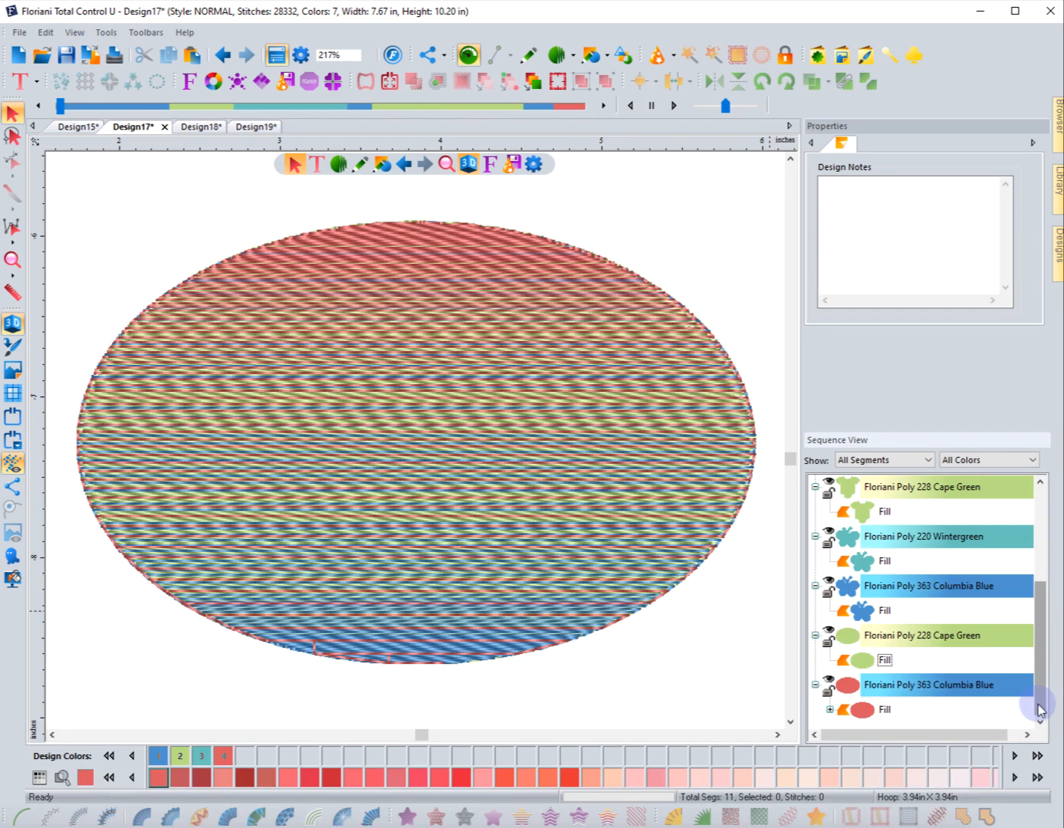
left_click(830, 710)
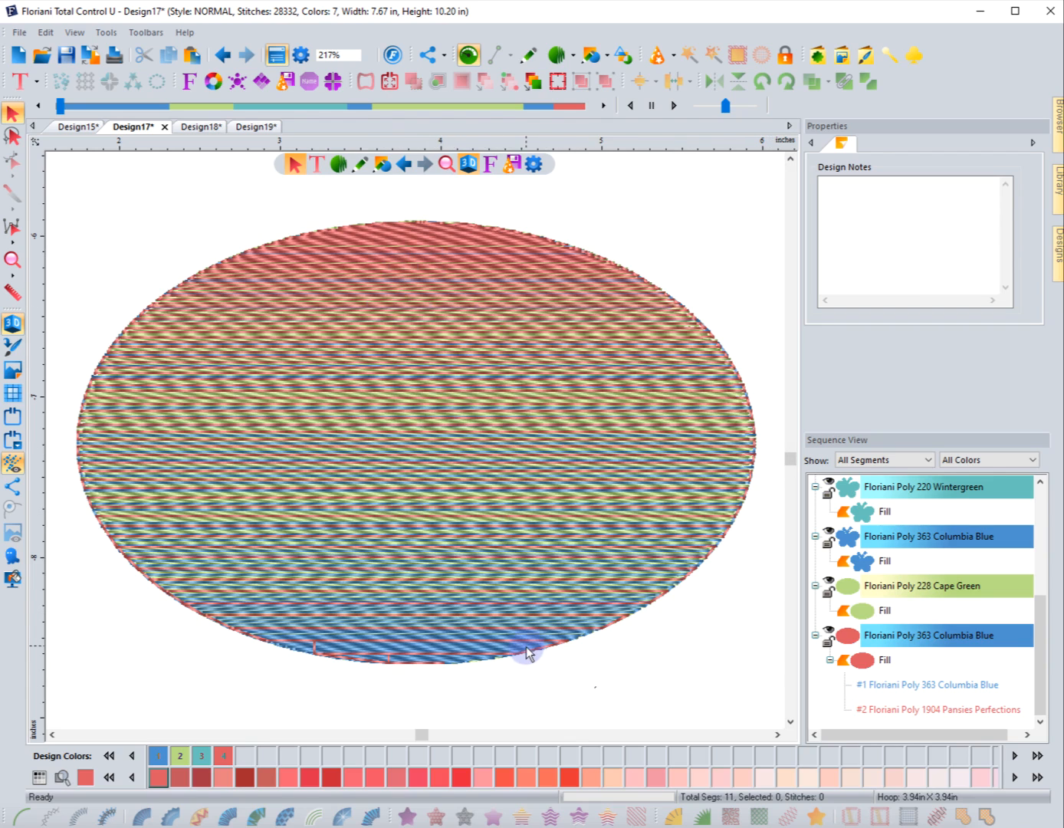
scroll(527, 654, "down", 2)
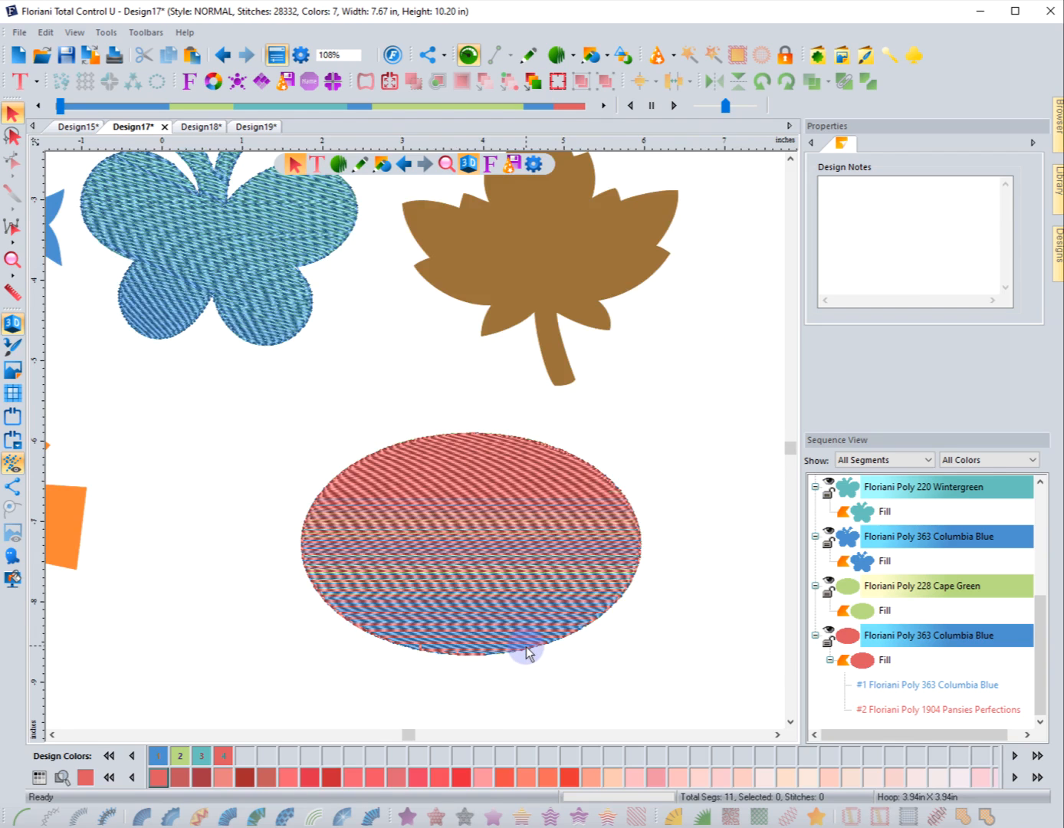
scroll(528, 653, "up", 2)
scroll(527, 653, "down", 2)
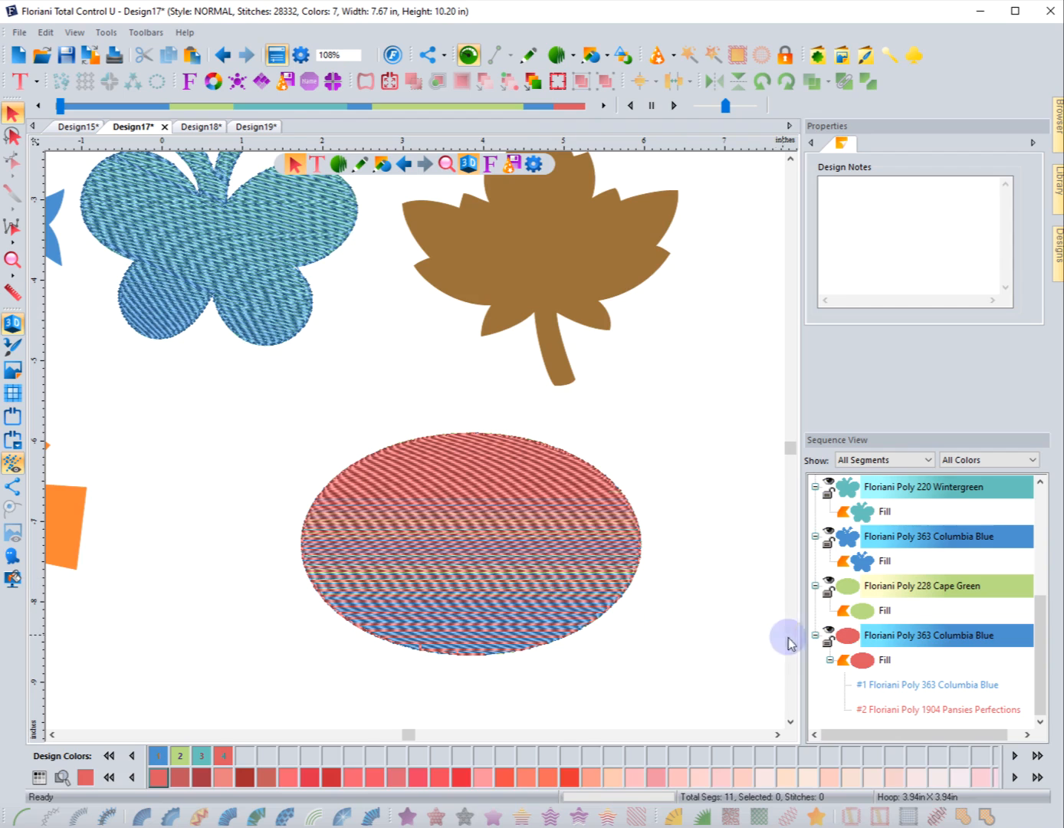
Set the color blend ellipse's first gradient type to Convex and its second gradient type to Concave
left_click(880, 635)
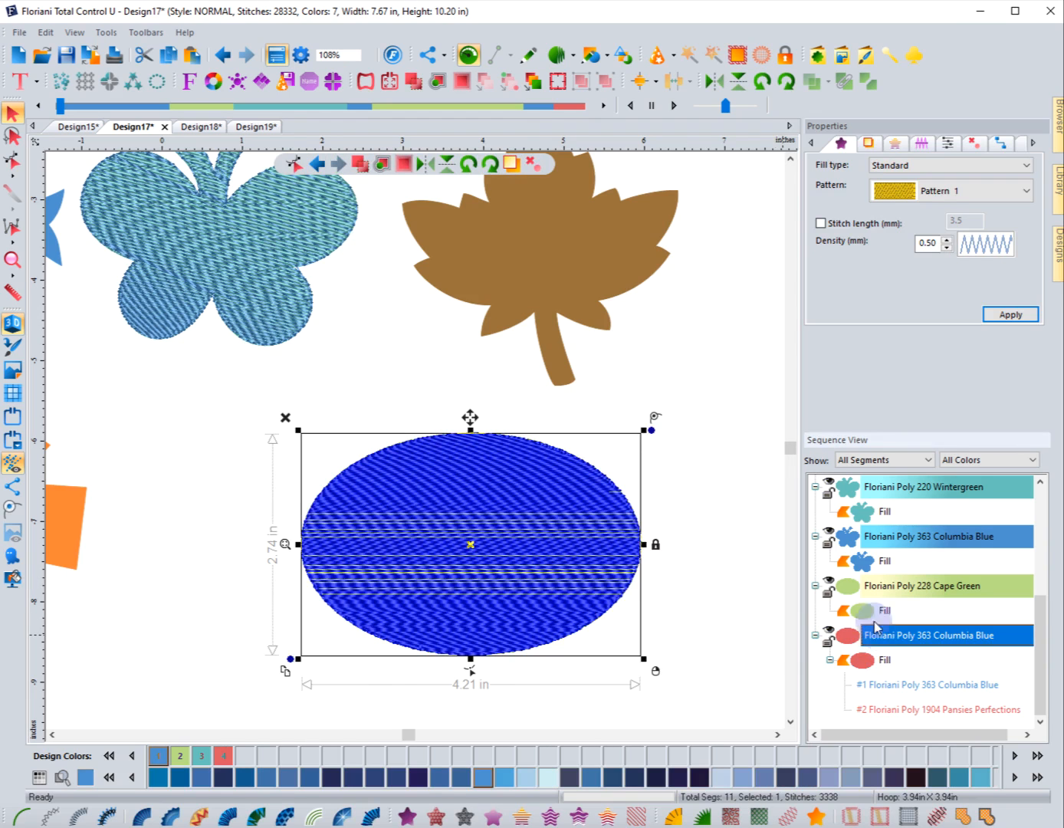
left_click(895, 144)
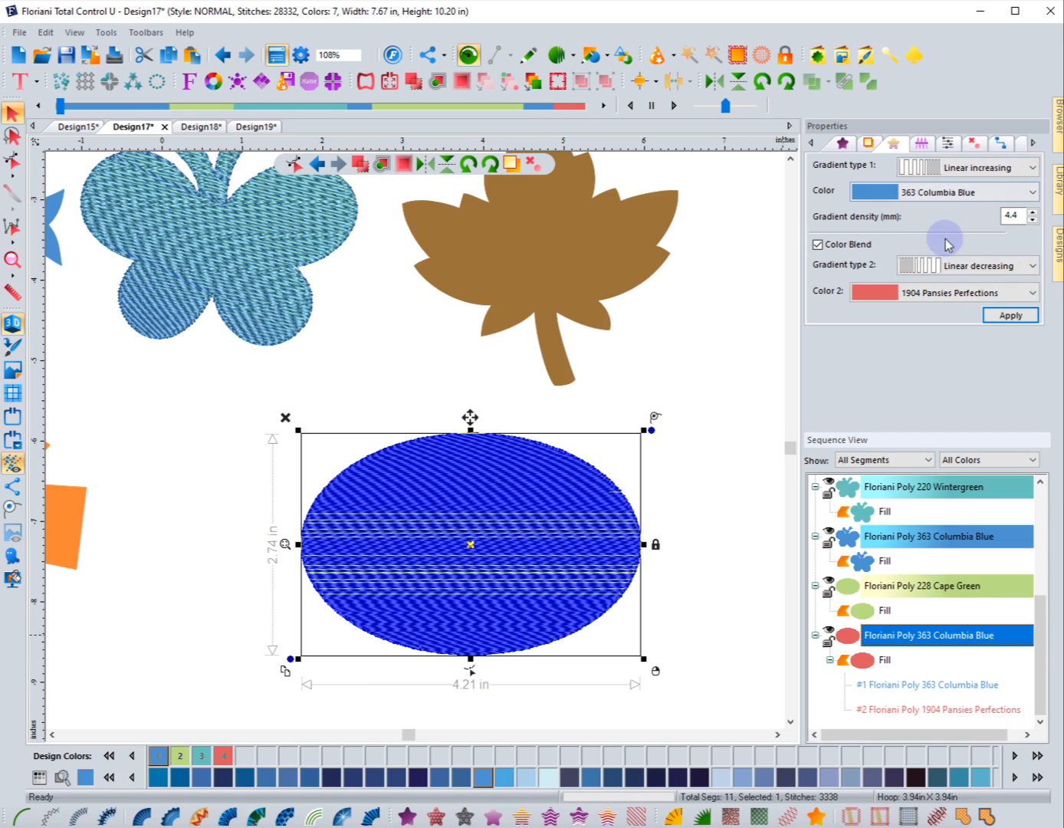
left_click(949, 172)
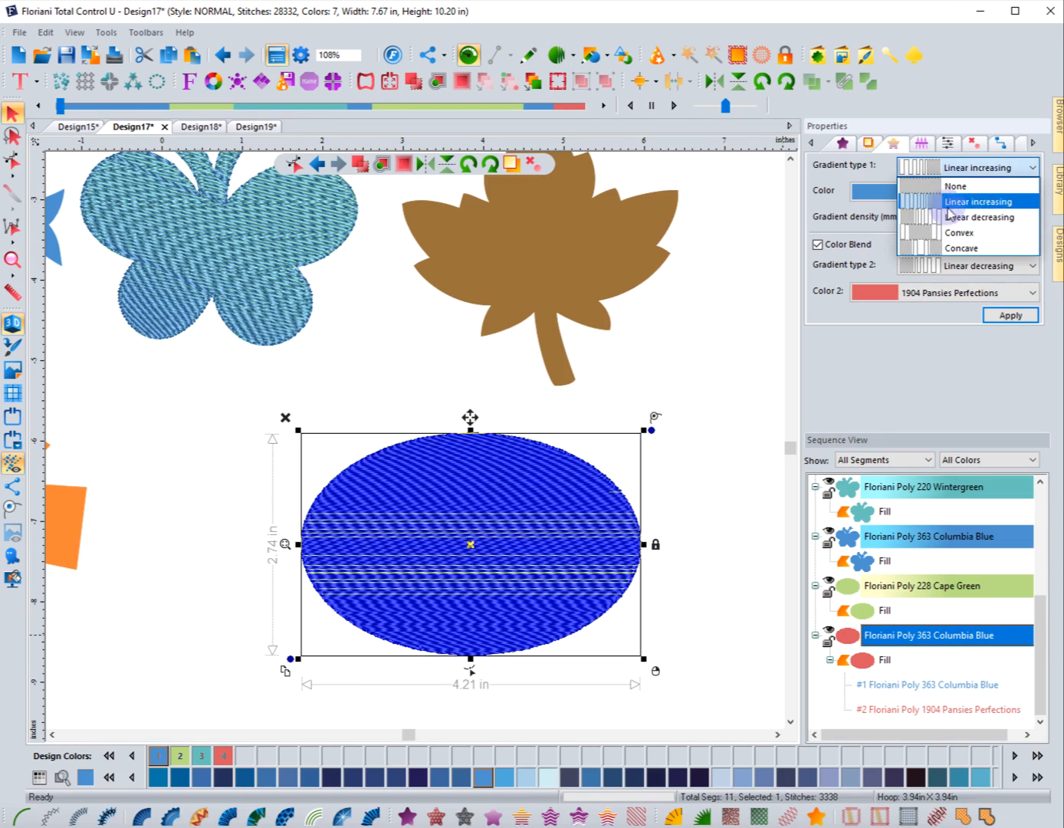
left_click(949, 242)
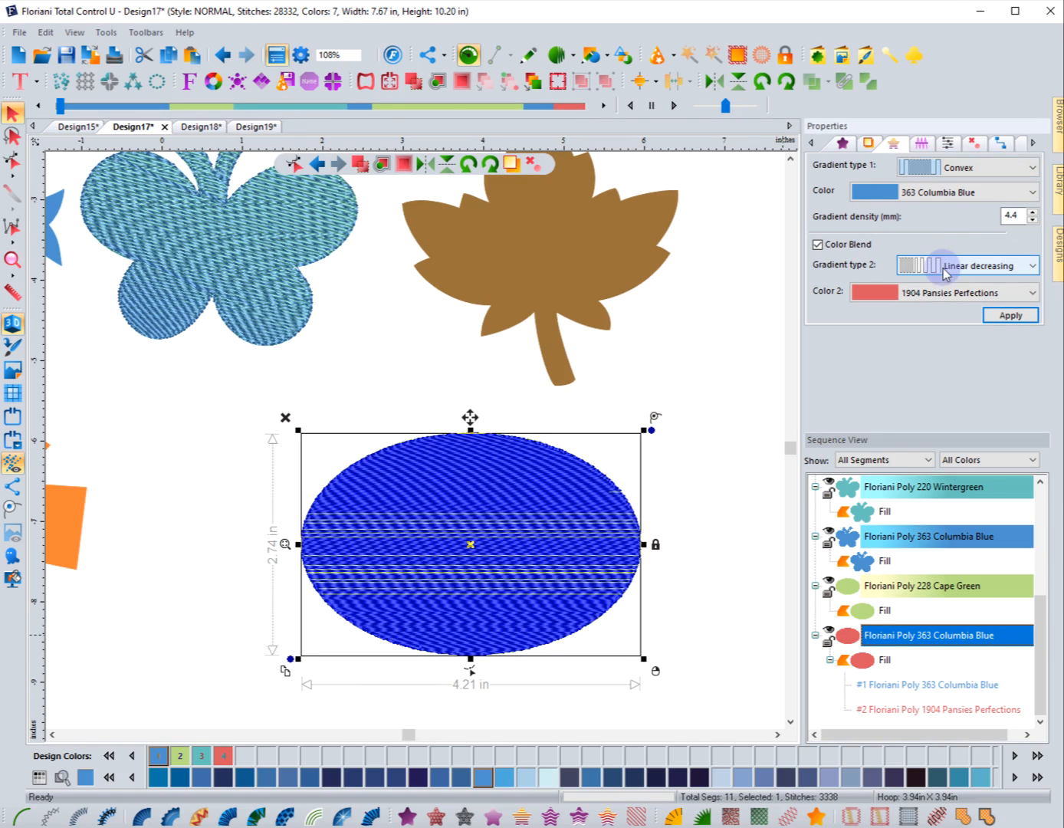
left_click(949, 267)
left_click(949, 347)
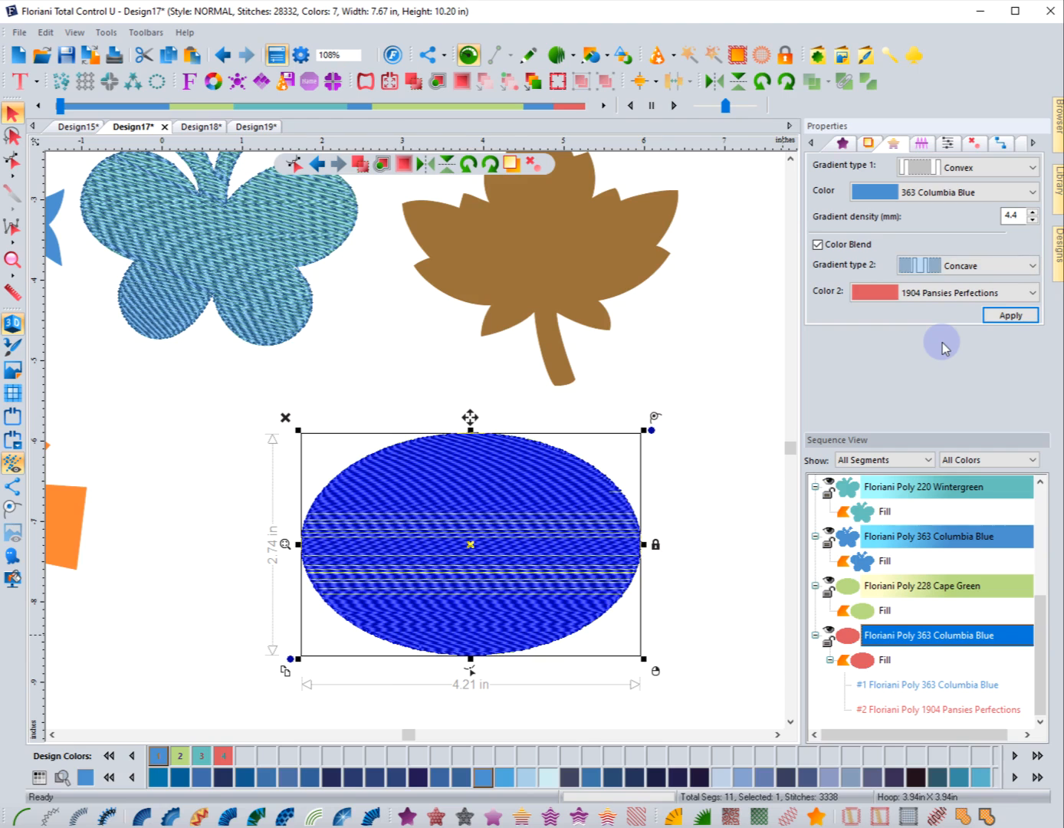
left_click(1006, 320)
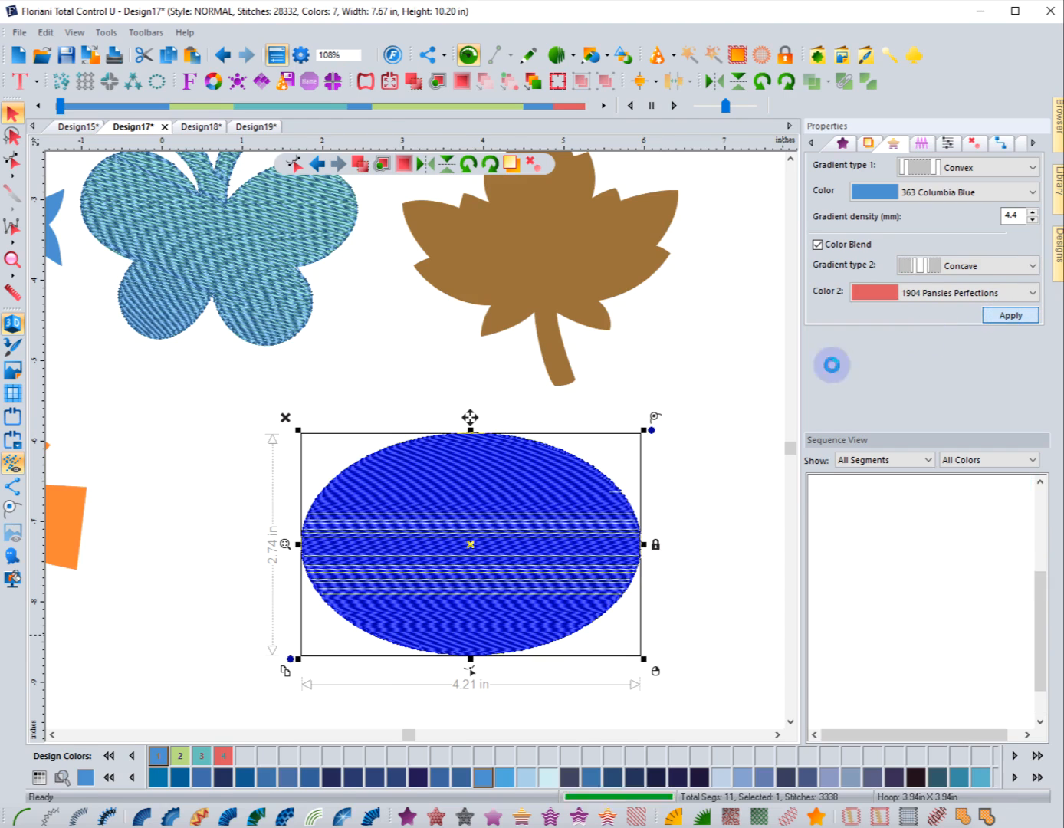
left_click(714, 420)
scroll(547, 542, "down", 1)
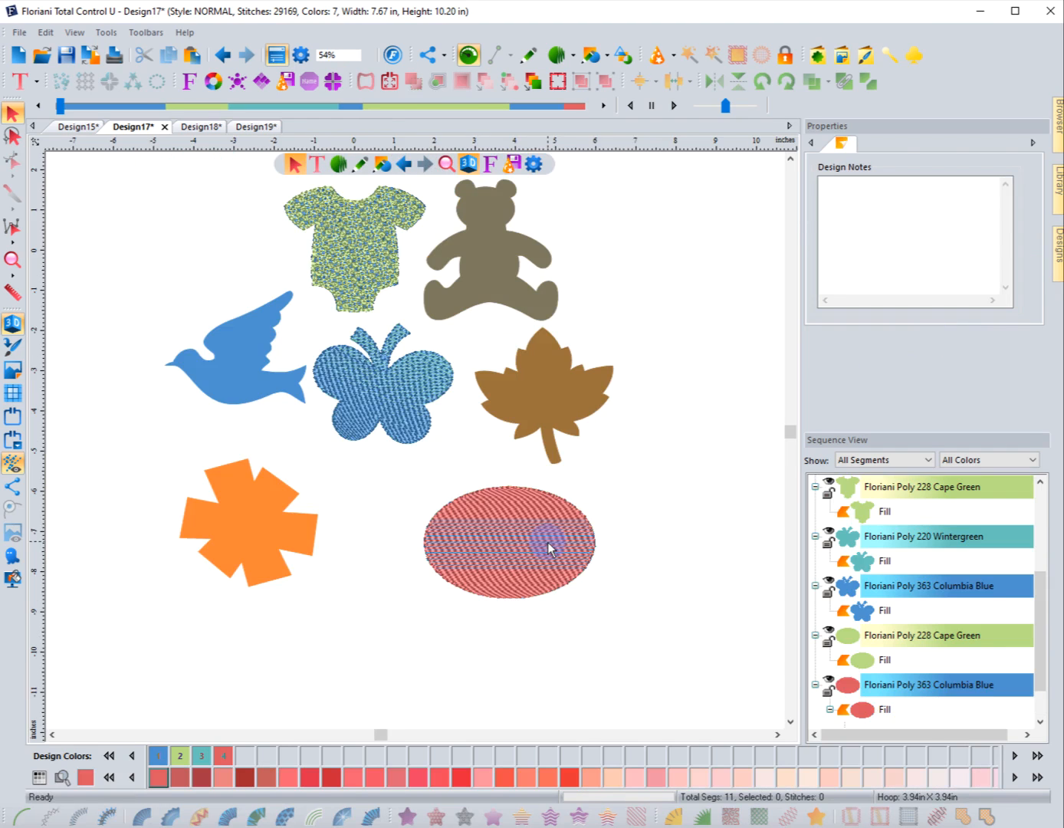
scroll(547, 542, "up", 1)
scroll(547, 542, "up", 1)
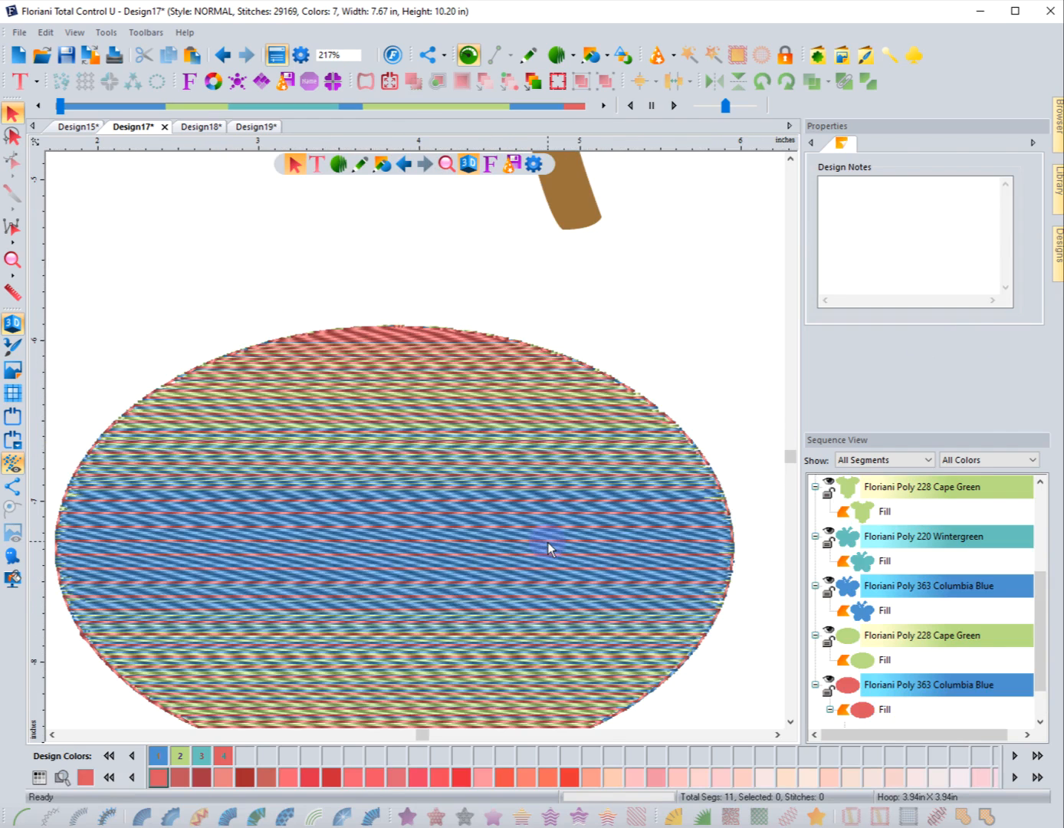
left_click(790, 721)
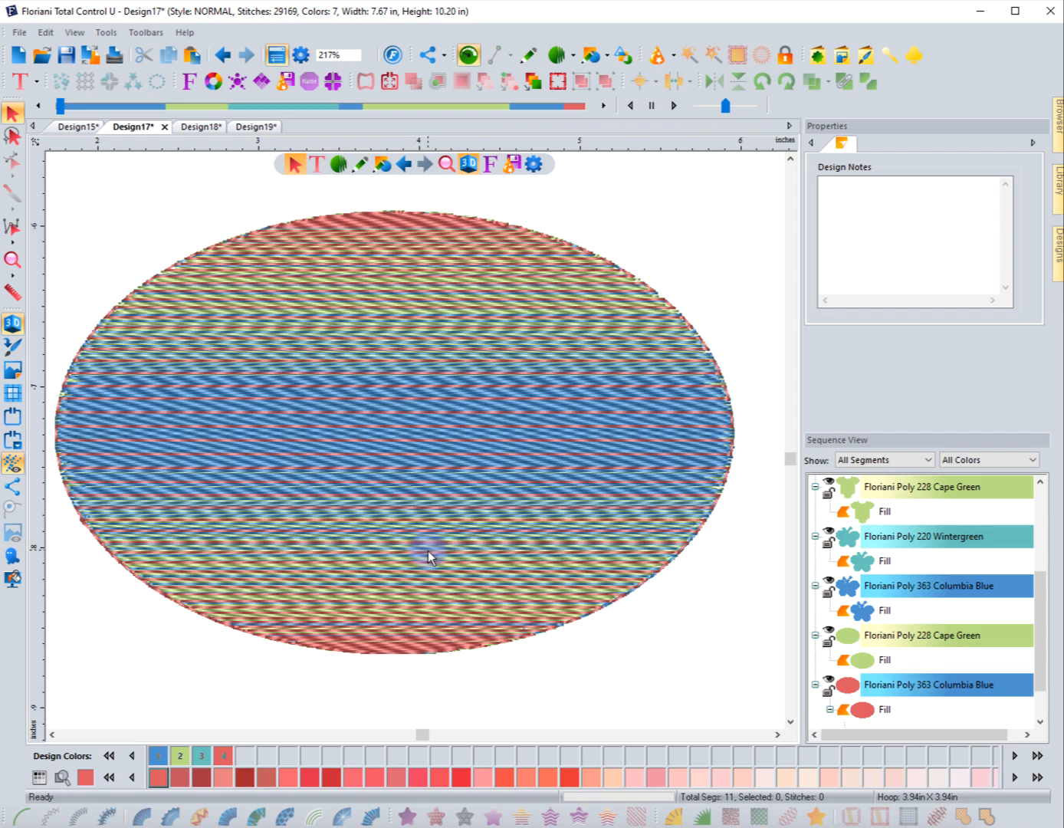
Set the color blend ellipse's gradient density to 2.5 mm while the green ellipse beneath it is temporarily hidden
left_click(828, 634)
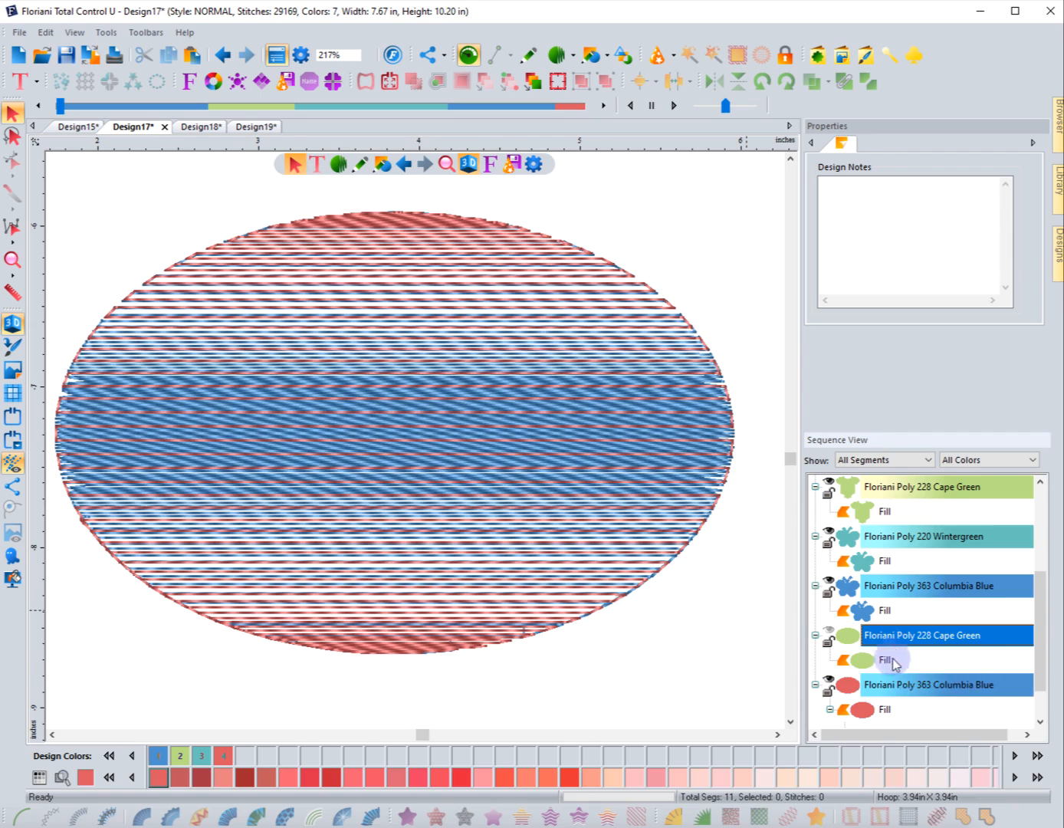
left_click(872, 690)
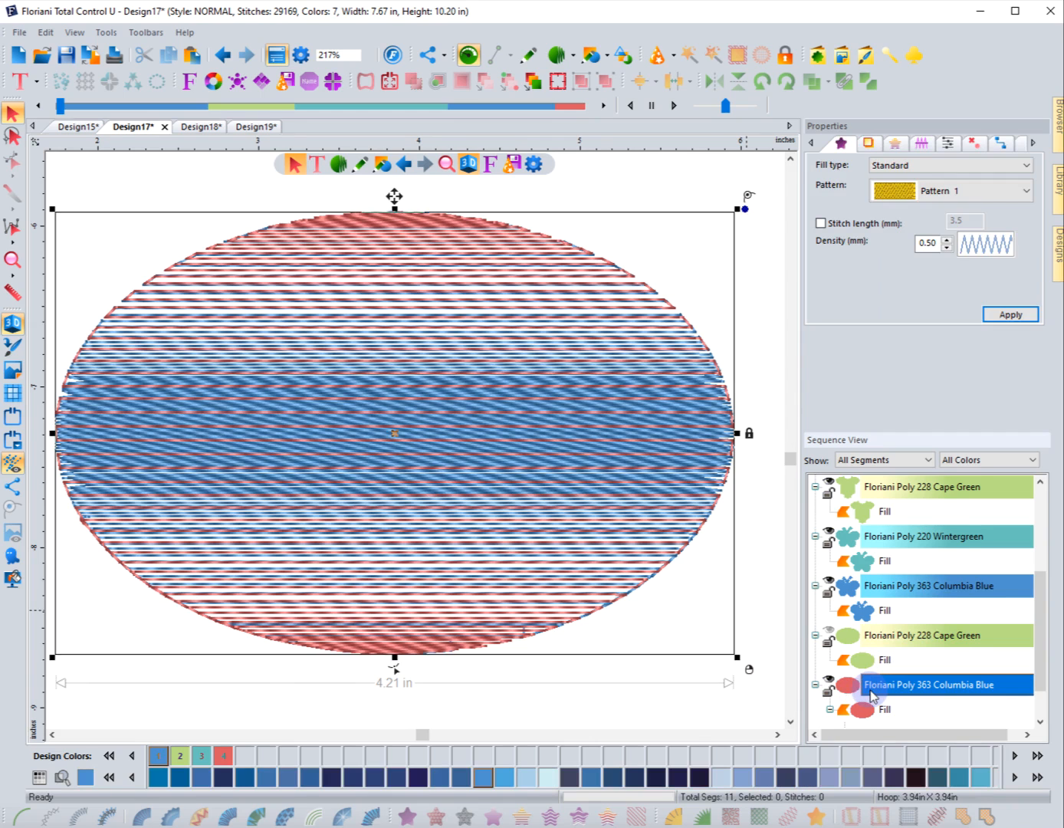
left_click(900, 144)
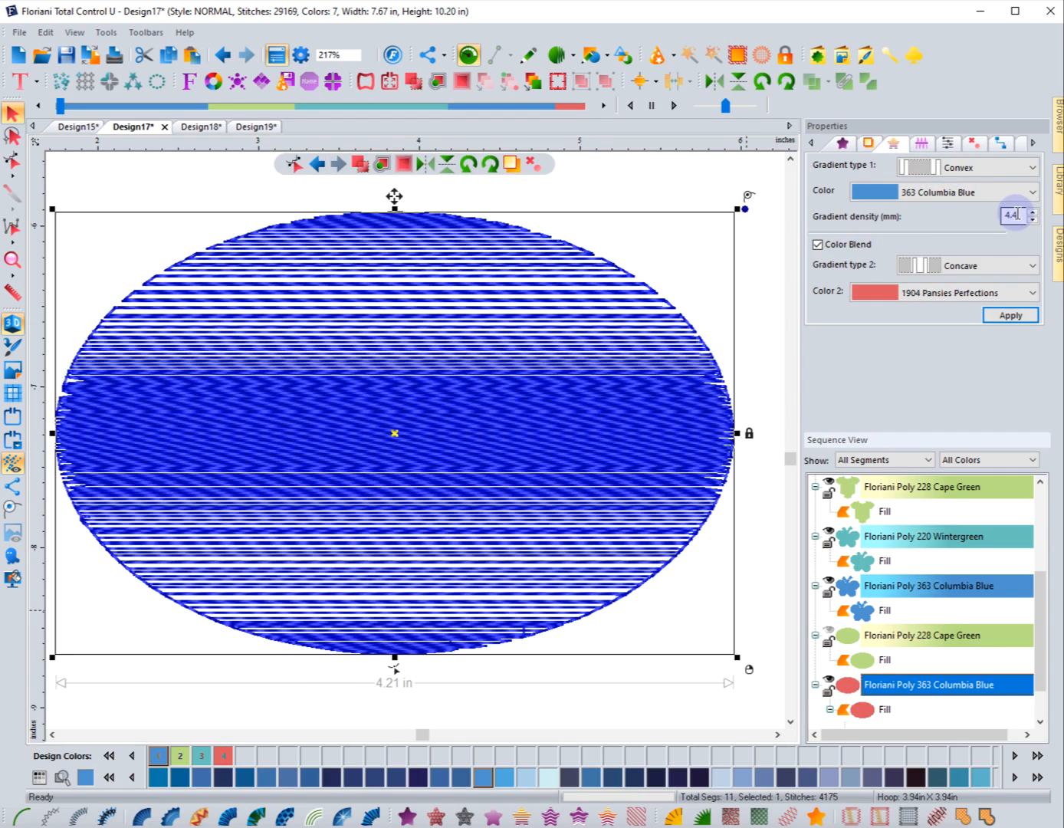
left_click_drag(1016, 215, 979, 219)
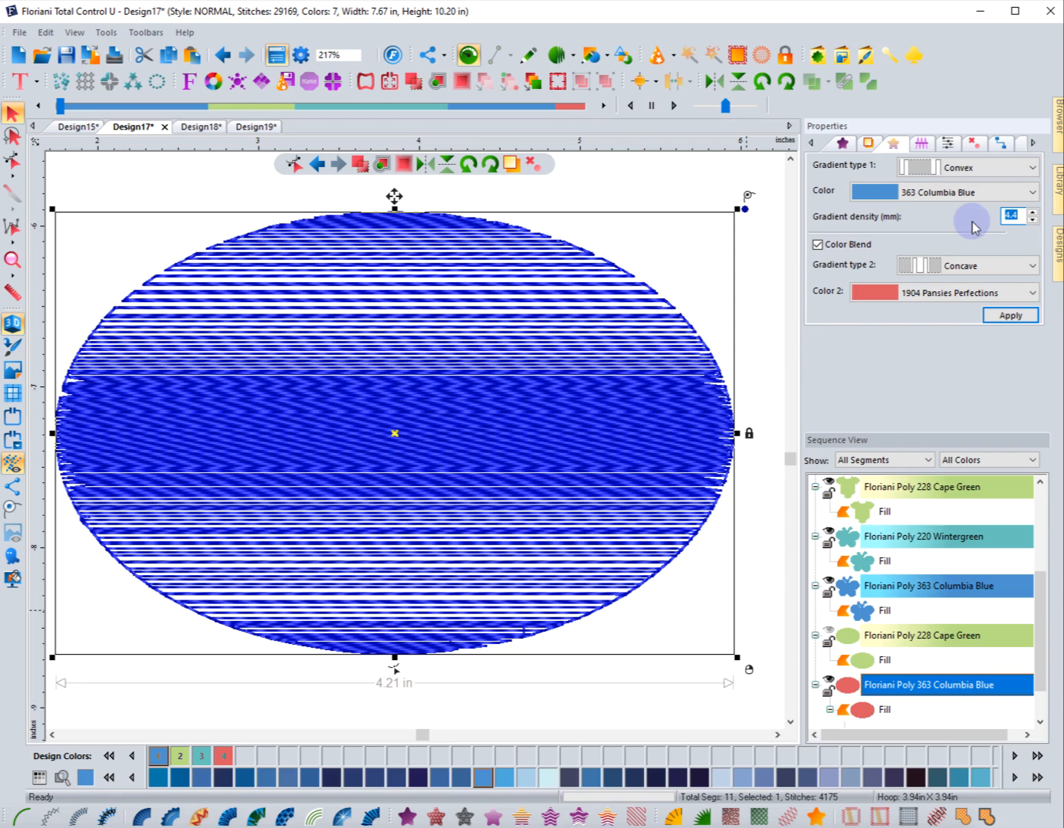
type("2.5")
left_click(1015, 315)
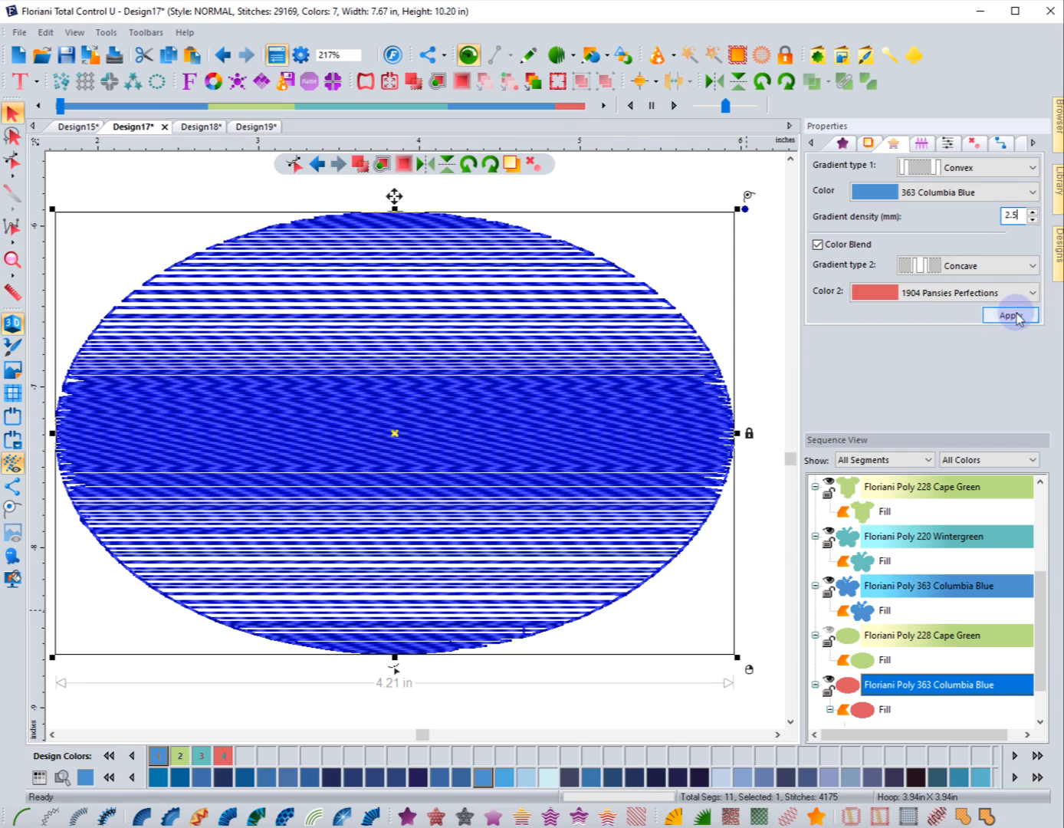
left_click(759, 254)
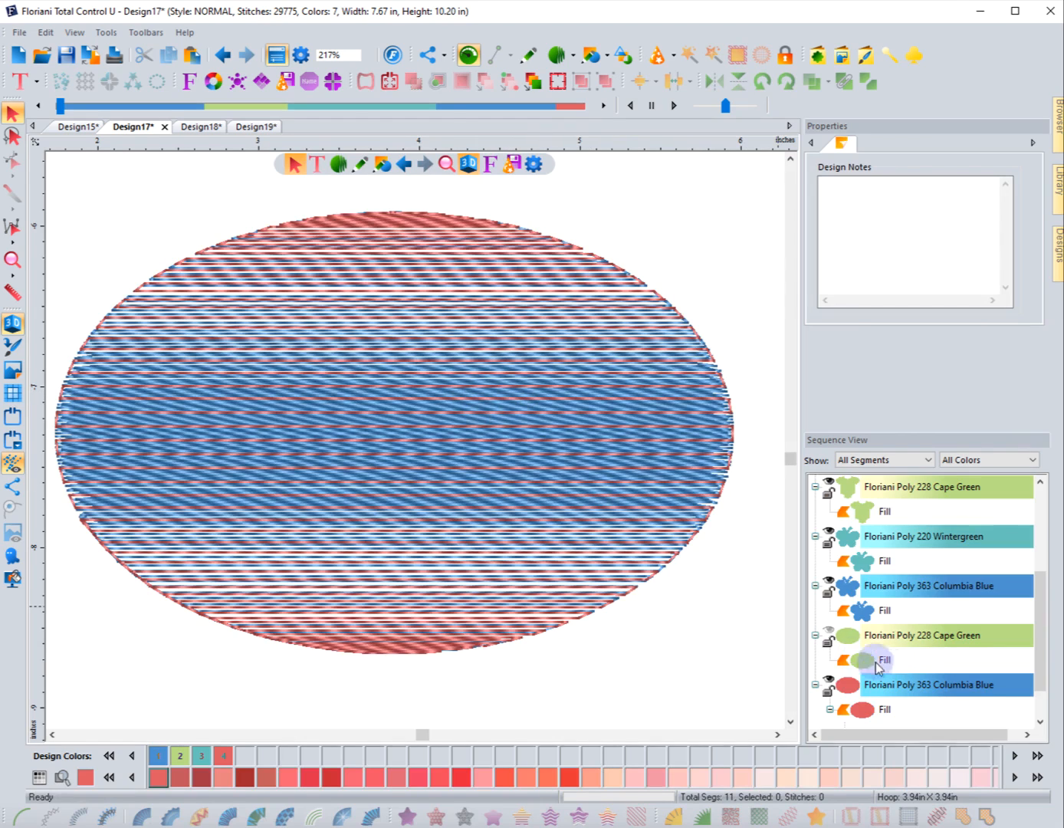
left_click(828, 635)
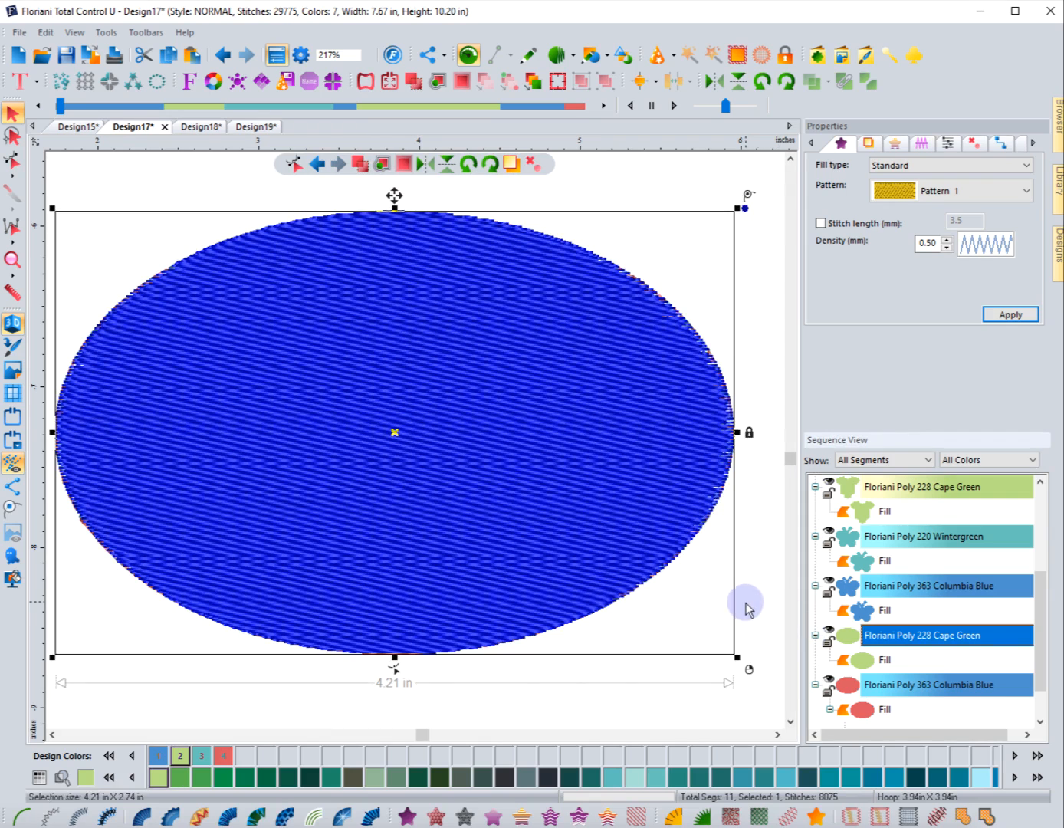
left_click(748, 609)
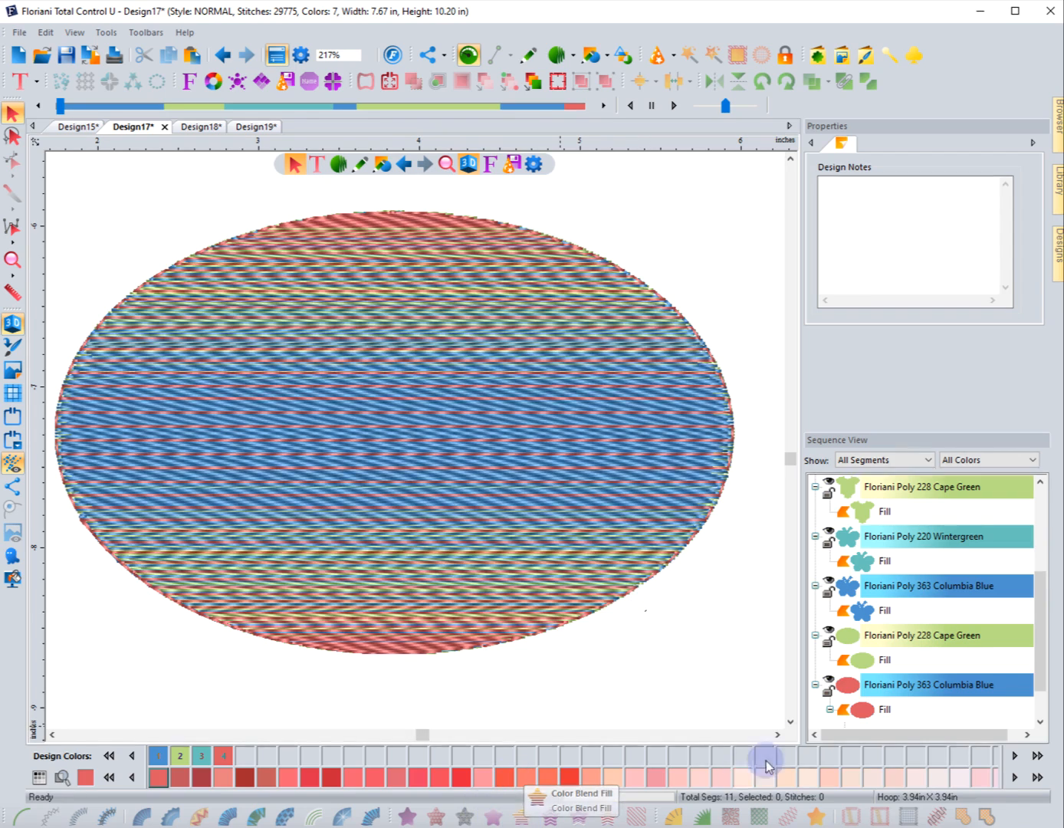
Convert the color blend ellipse back to plain artwork
left_click(848, 686)
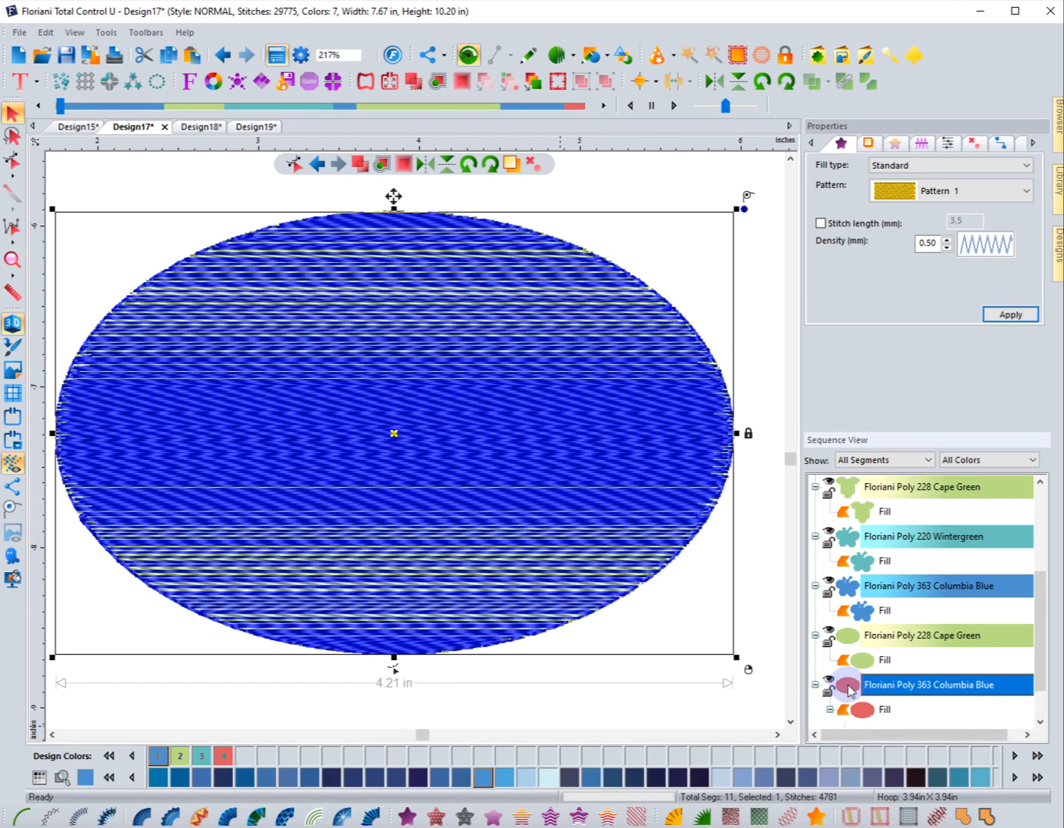
left_click(812, 817)
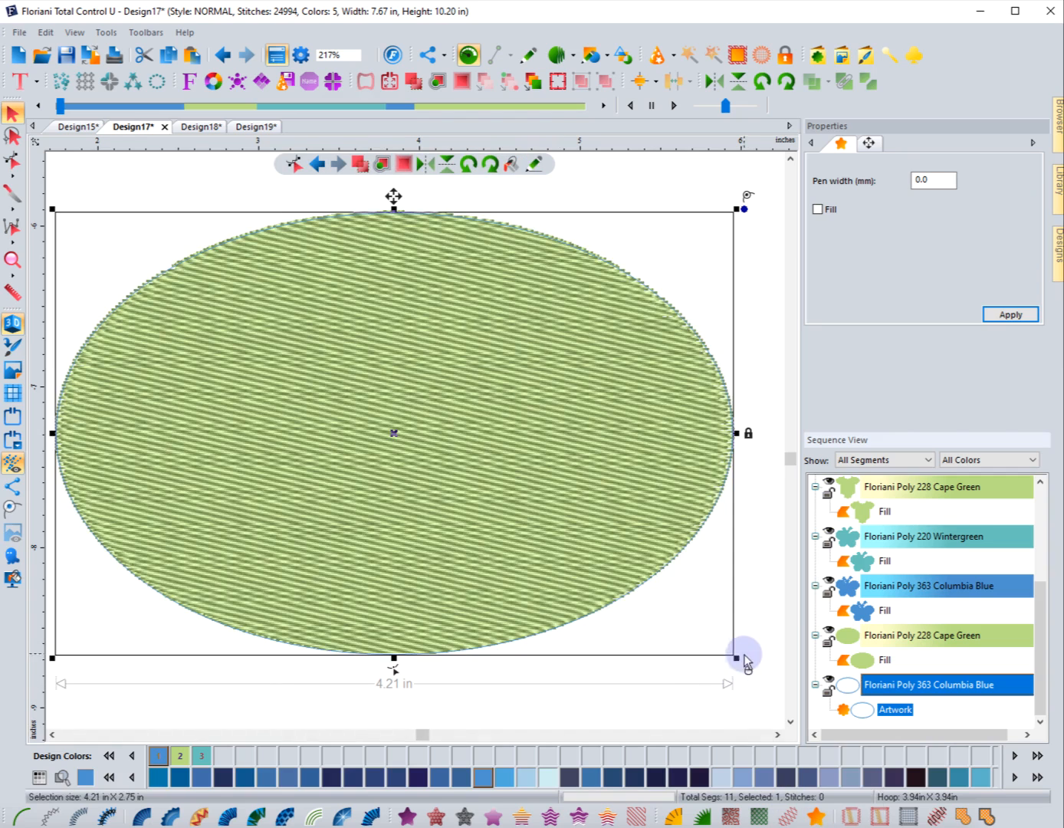
left_click(748, 635)
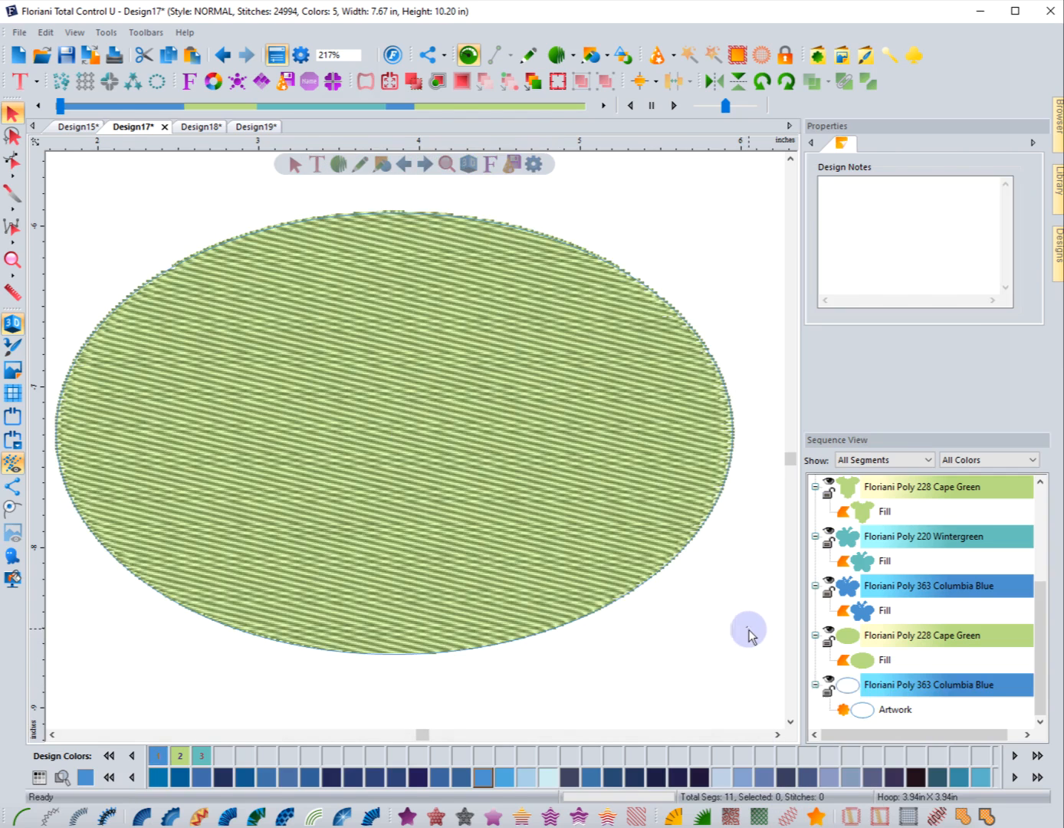
Turn on the solid fill for the blue ellipse artwork and convert it to a wave-type motif line fill
left_click(855, 706)
left_click(817, 209)
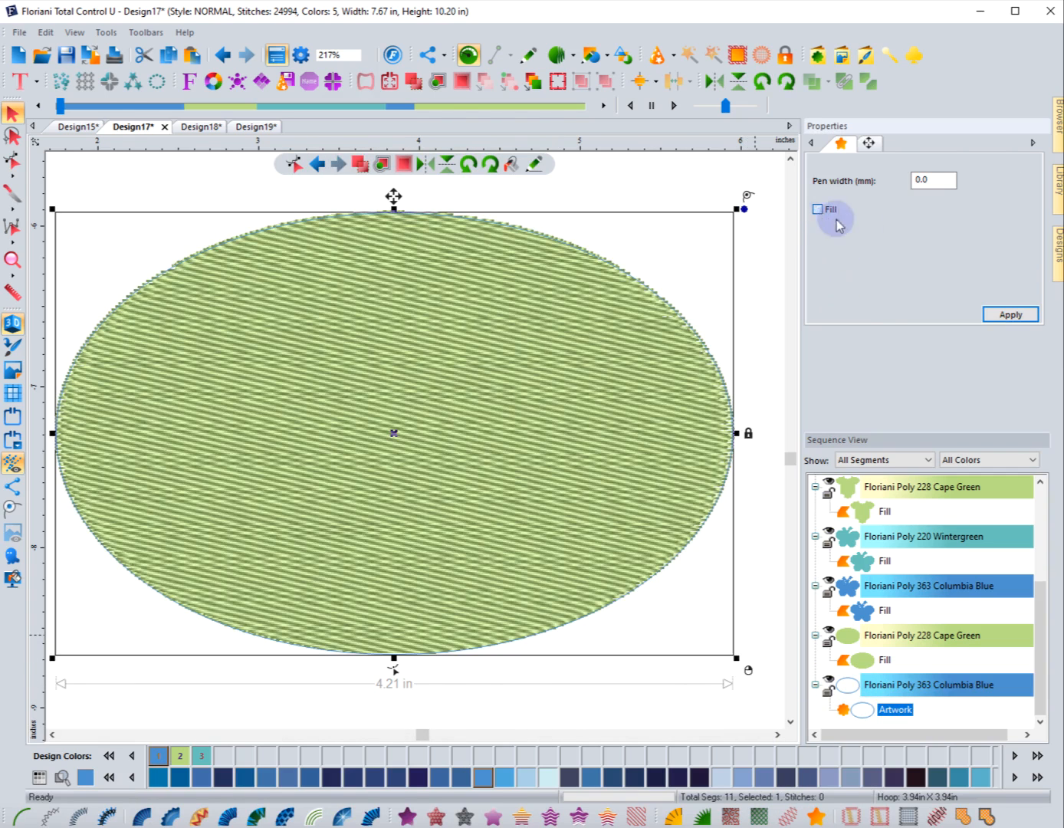
left_click(1000, 315)
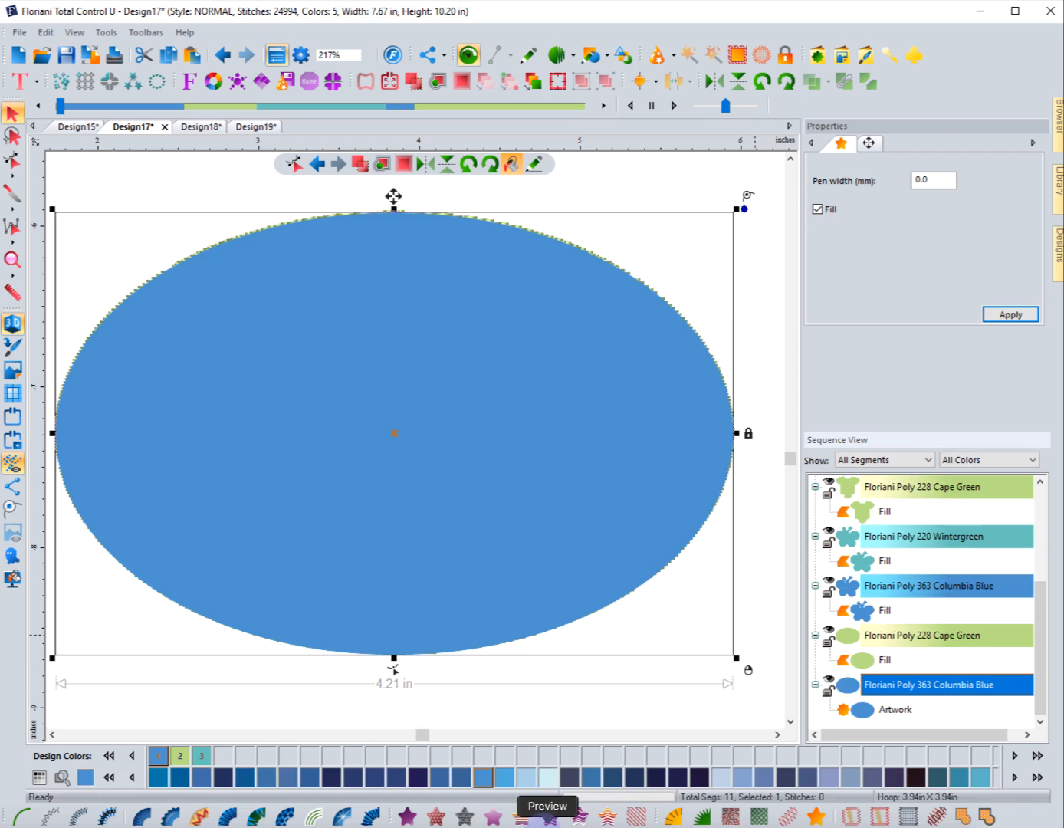
left_click(550, 817)
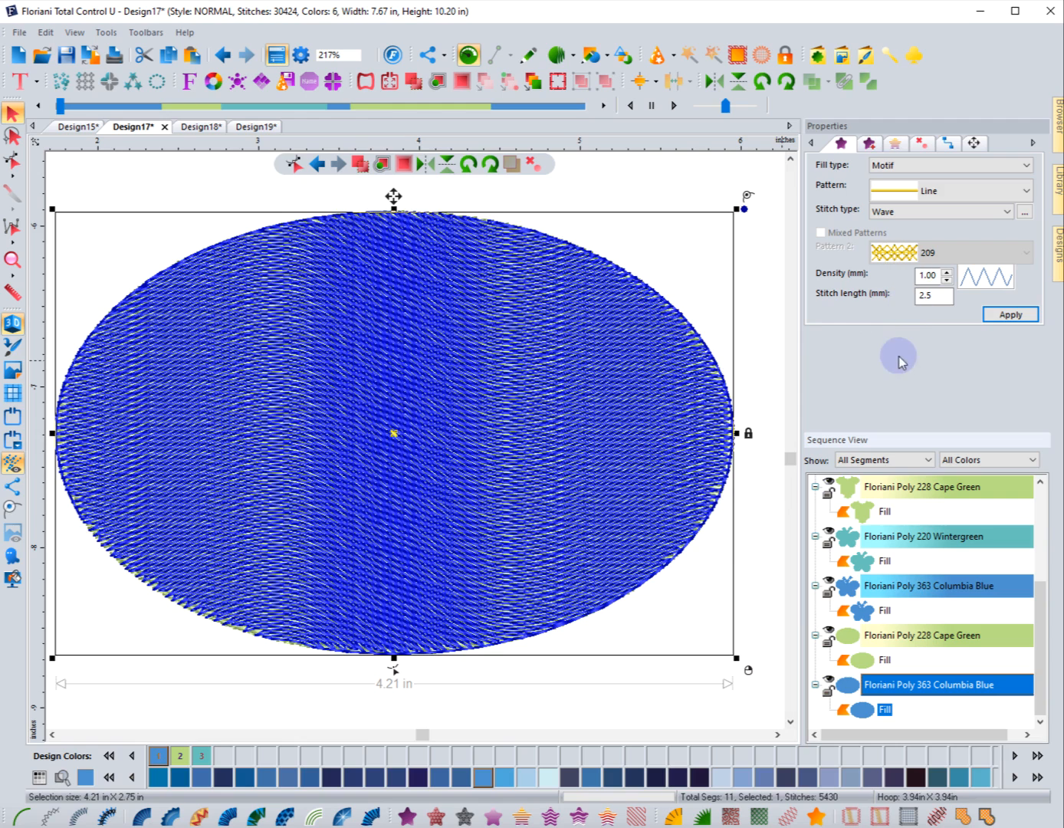
Set the blue ellipse's wave fill density to 3 mm and hide the green ellipse beneath it
double_click(924, 275)
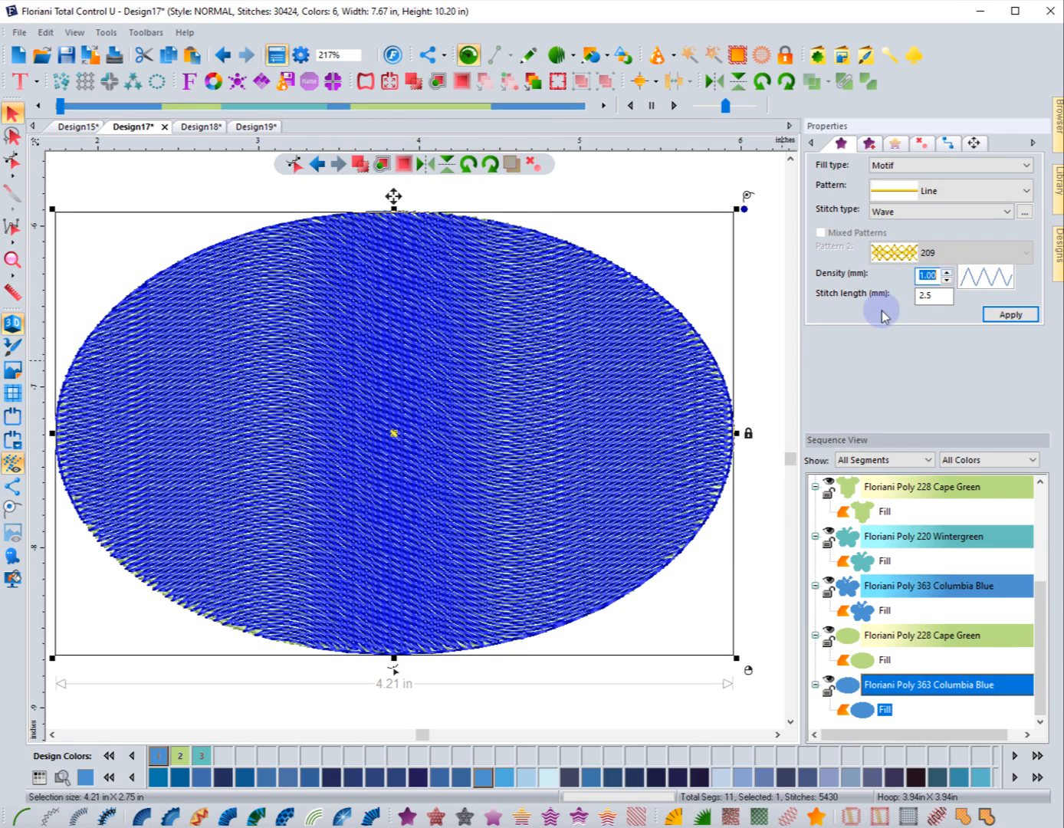
type("3")
left_click(1010, 315)
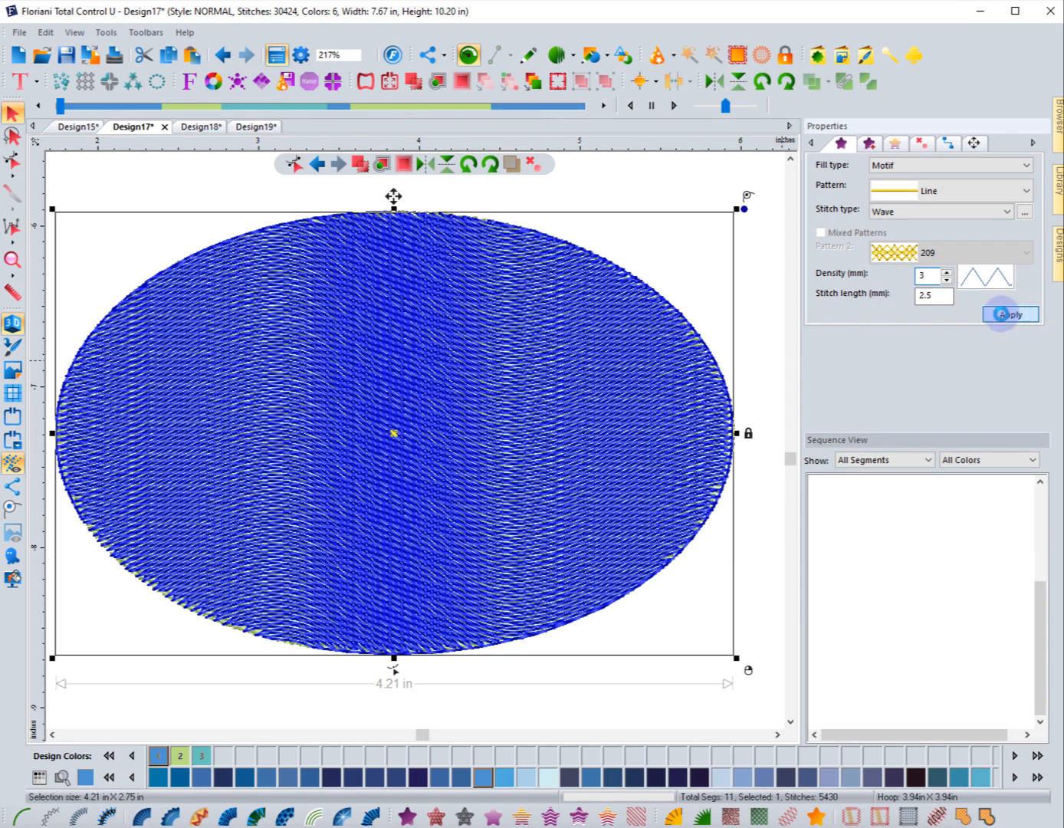
left_click(747, 314)
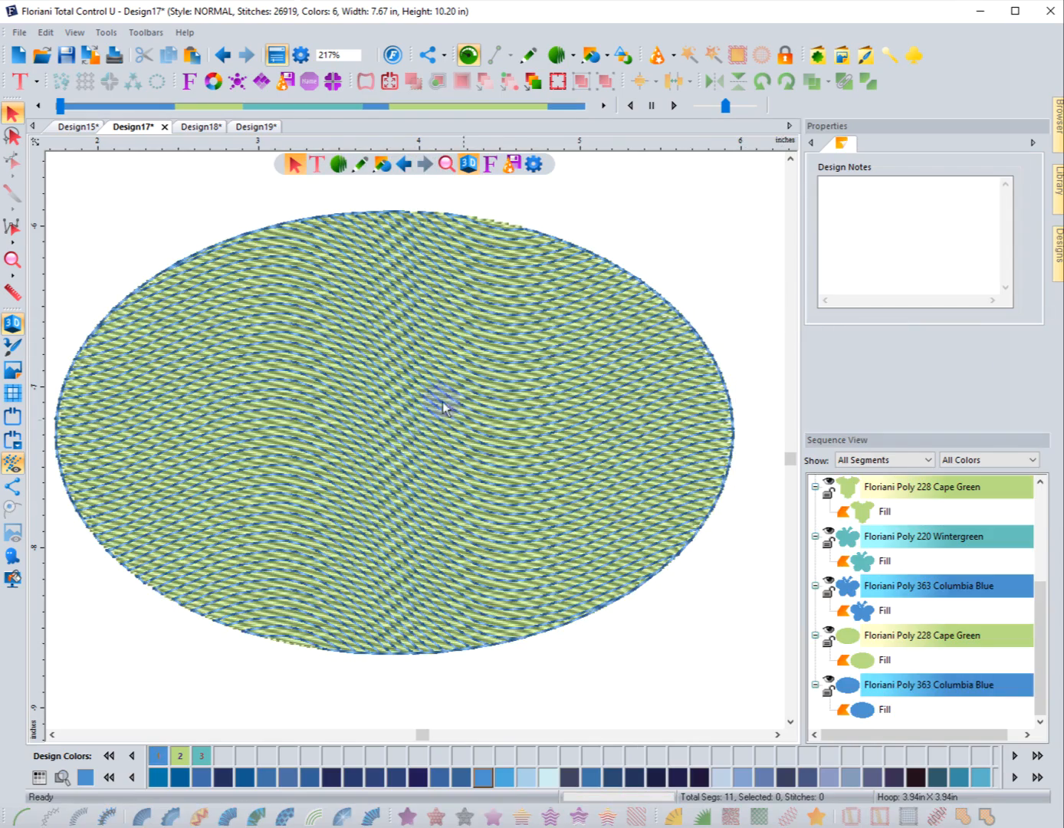
left_click(830, 633)
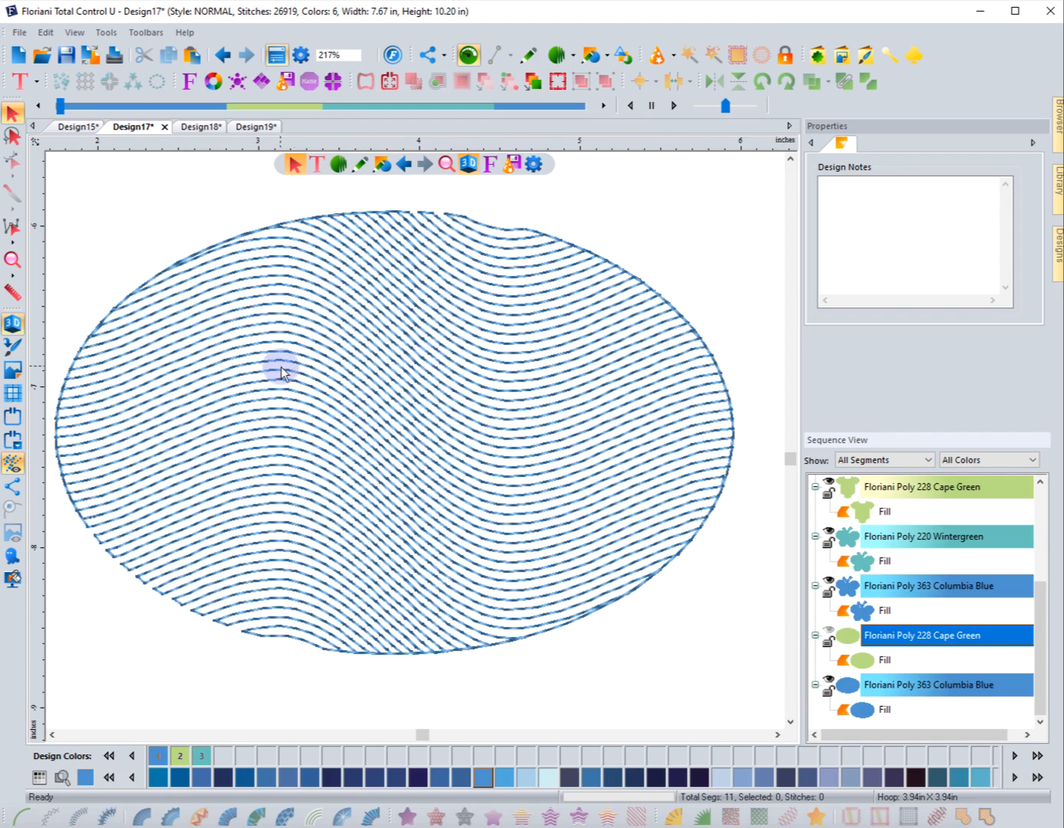
Change the blue ellipse's wave motif pattern from Line to 202
left_click(512, 641)
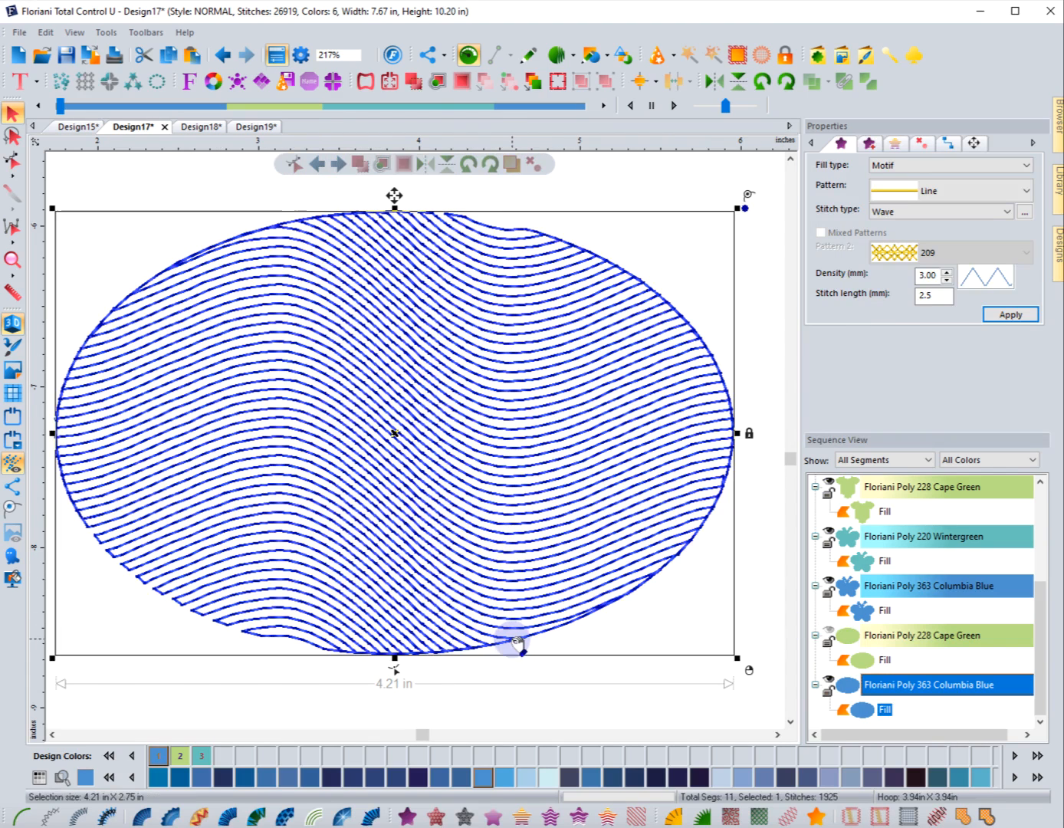
left_click(930, 295)
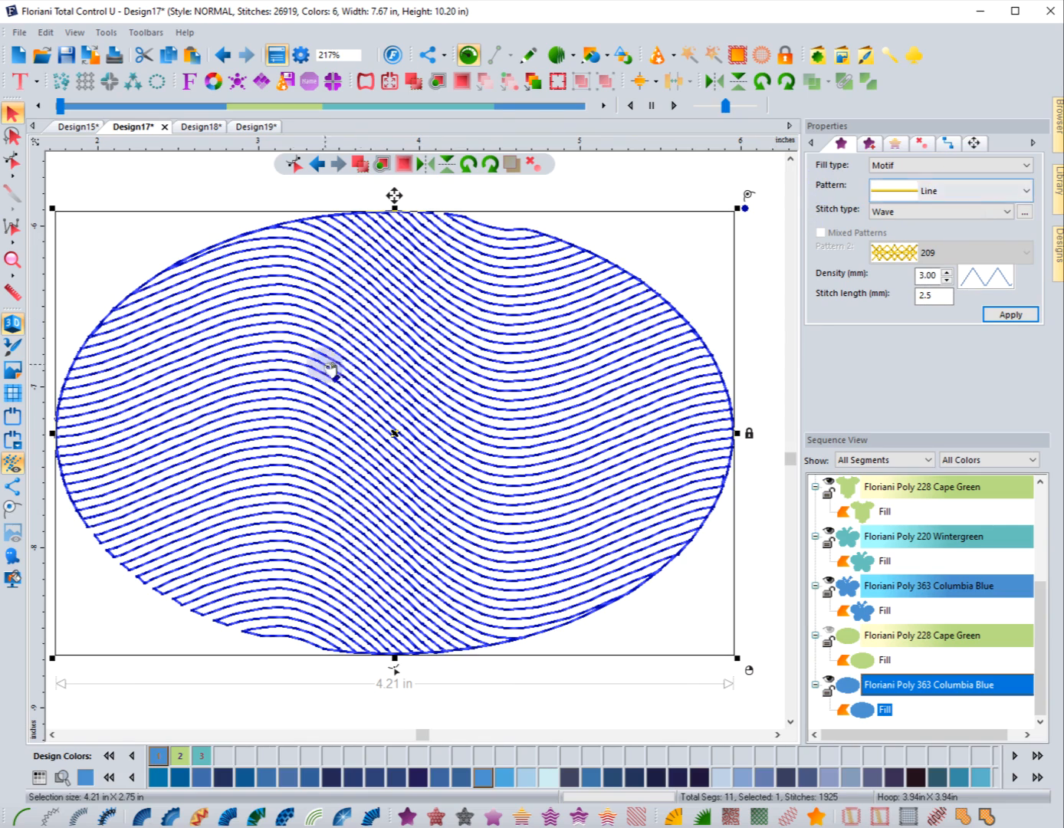
left_click(989, 201)
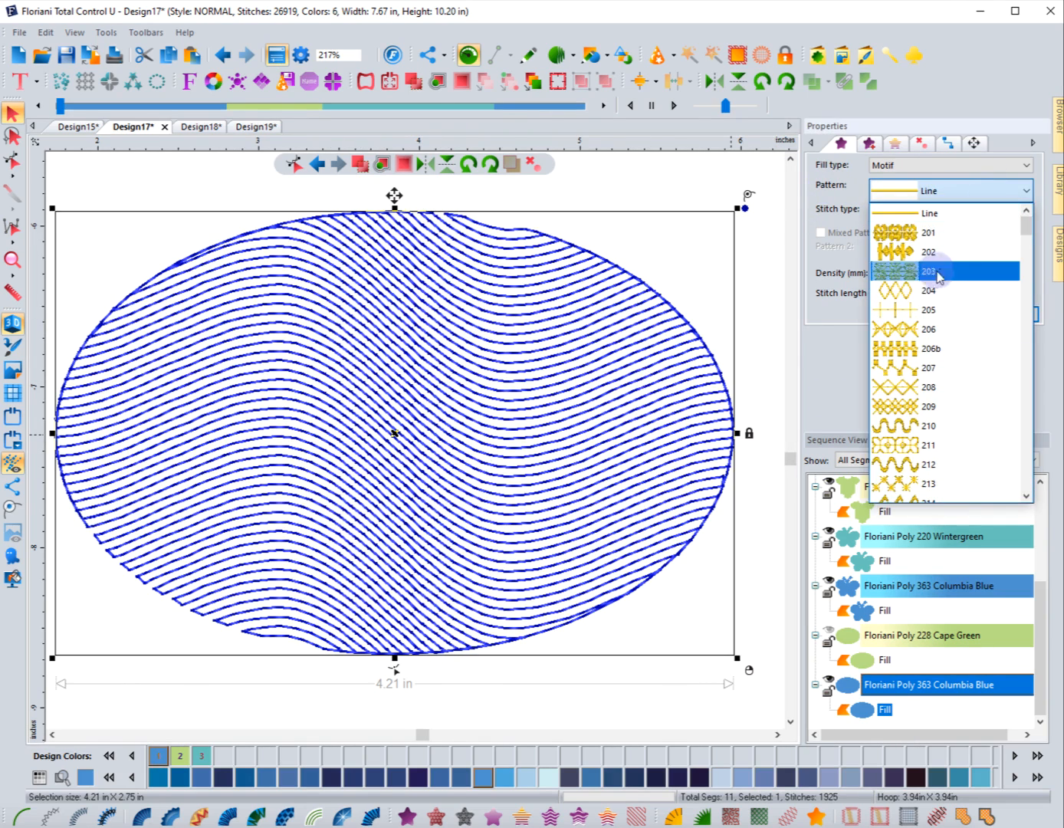
left_click(939, 252)
left_click(1011, 316)
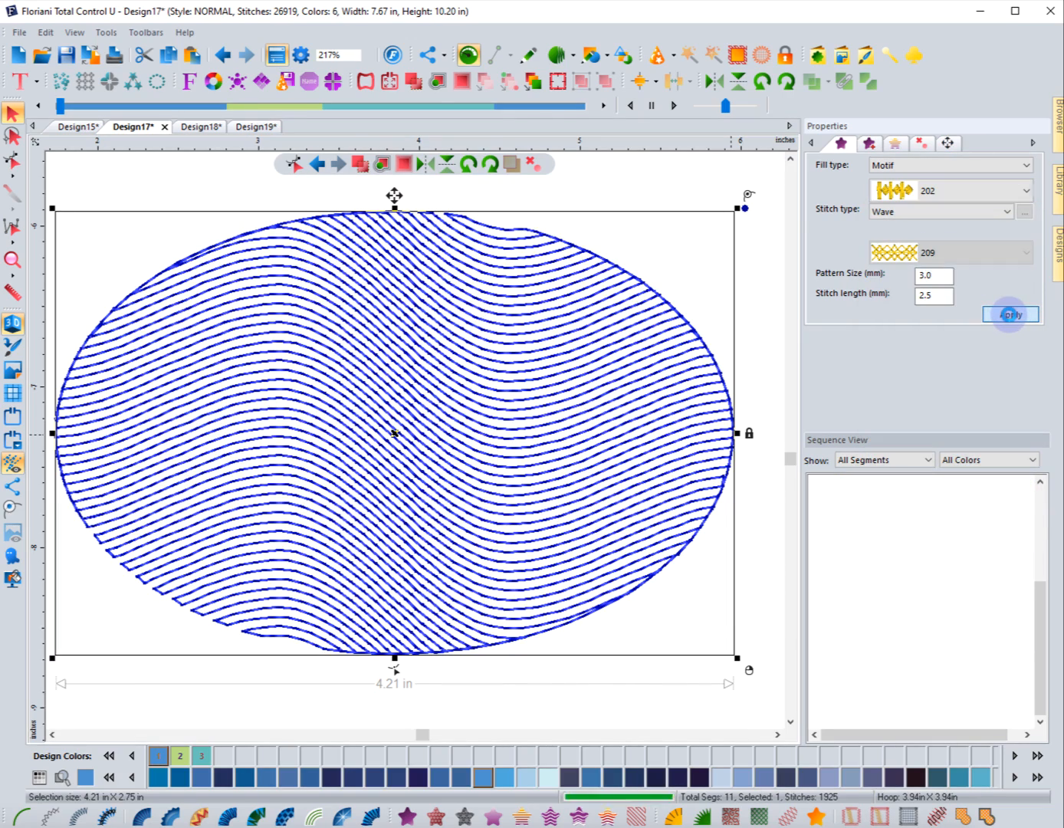
left_click(713, 186)
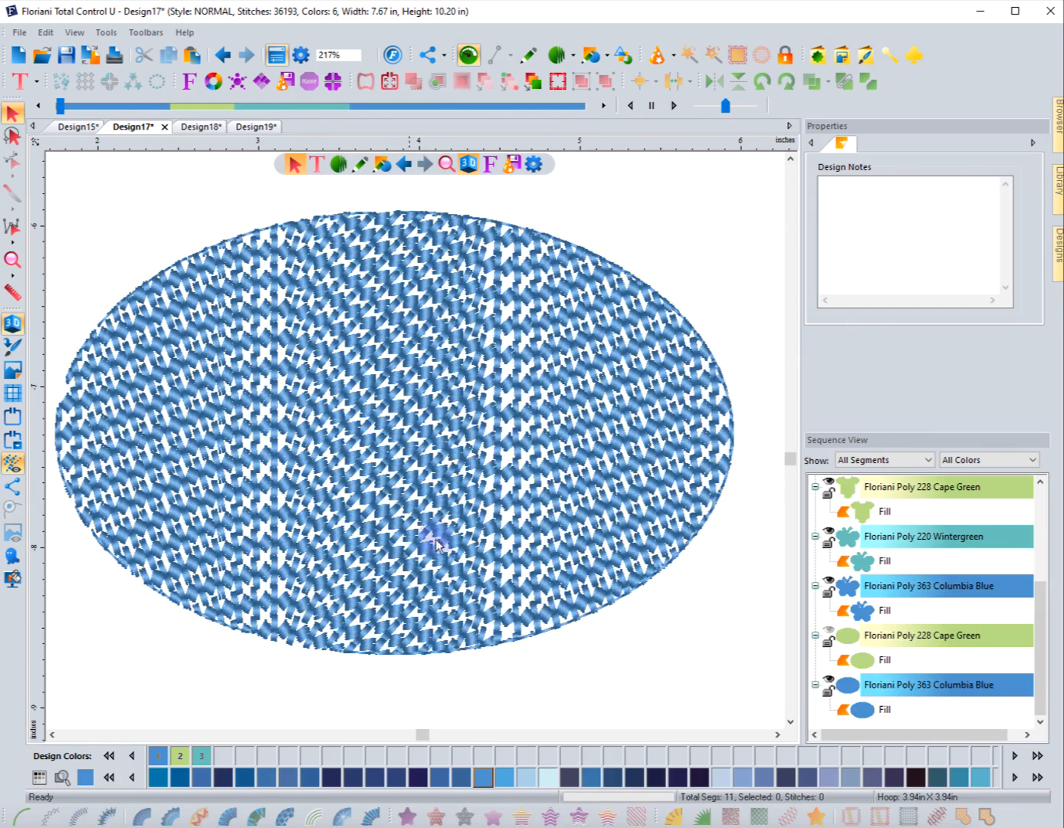
Try the Standard fill type for the blue ellipse and switch it back to Motif
left_click(558, 479)
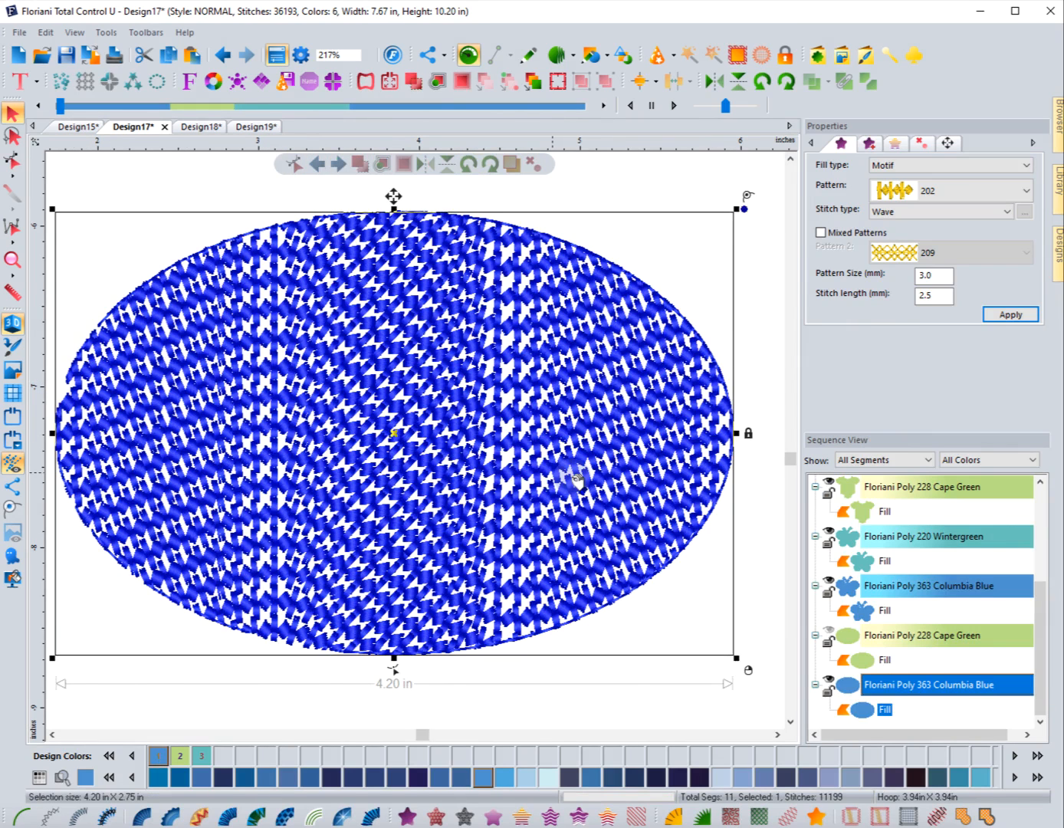
left_click(927, 164)
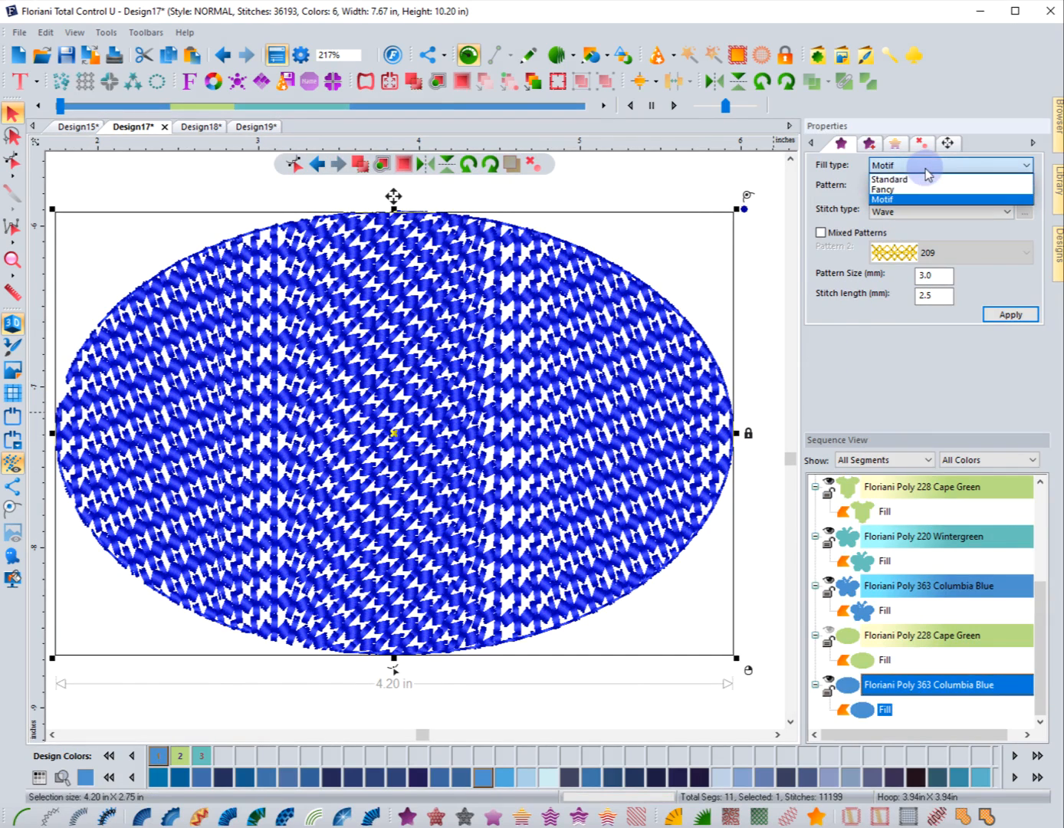
left_click(908, 179)
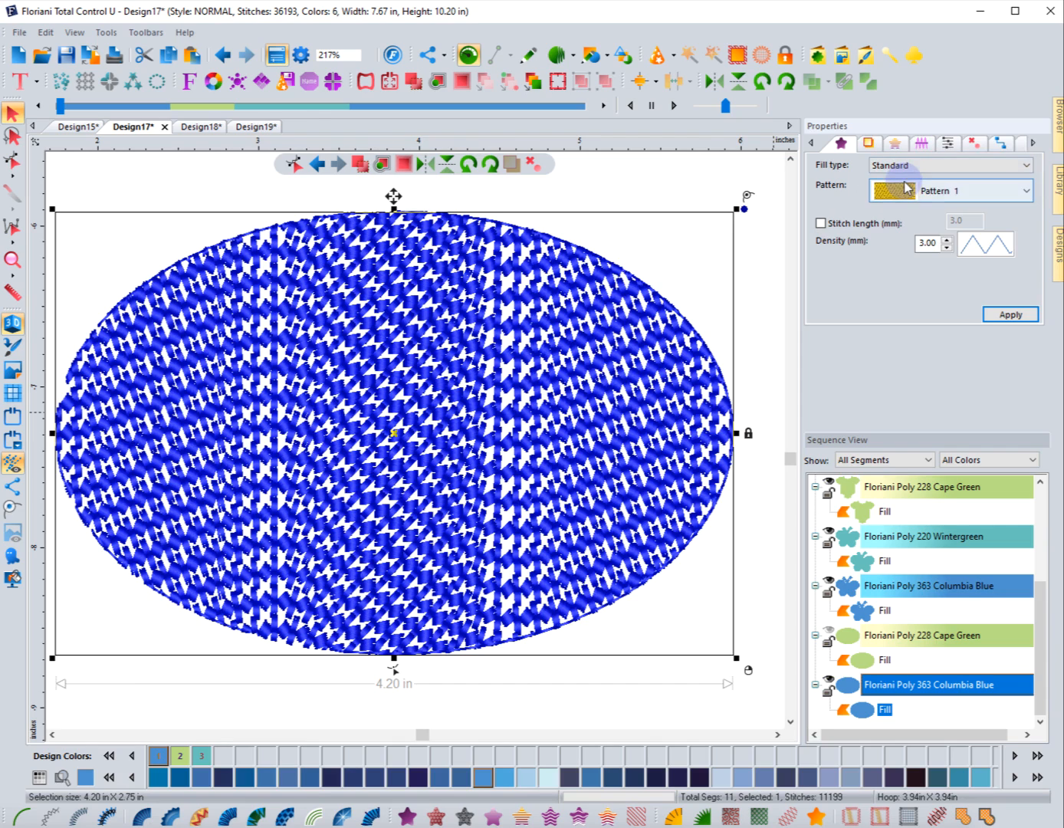
left_click(913, 167)
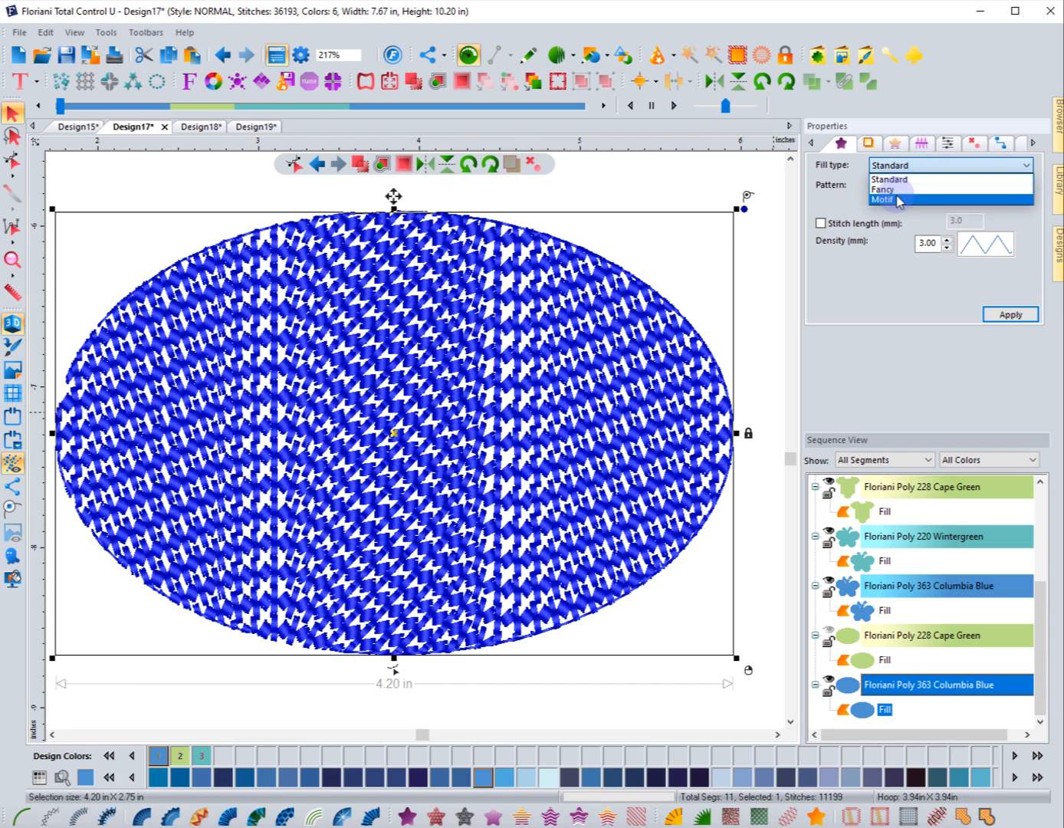
left_click(899, 201)
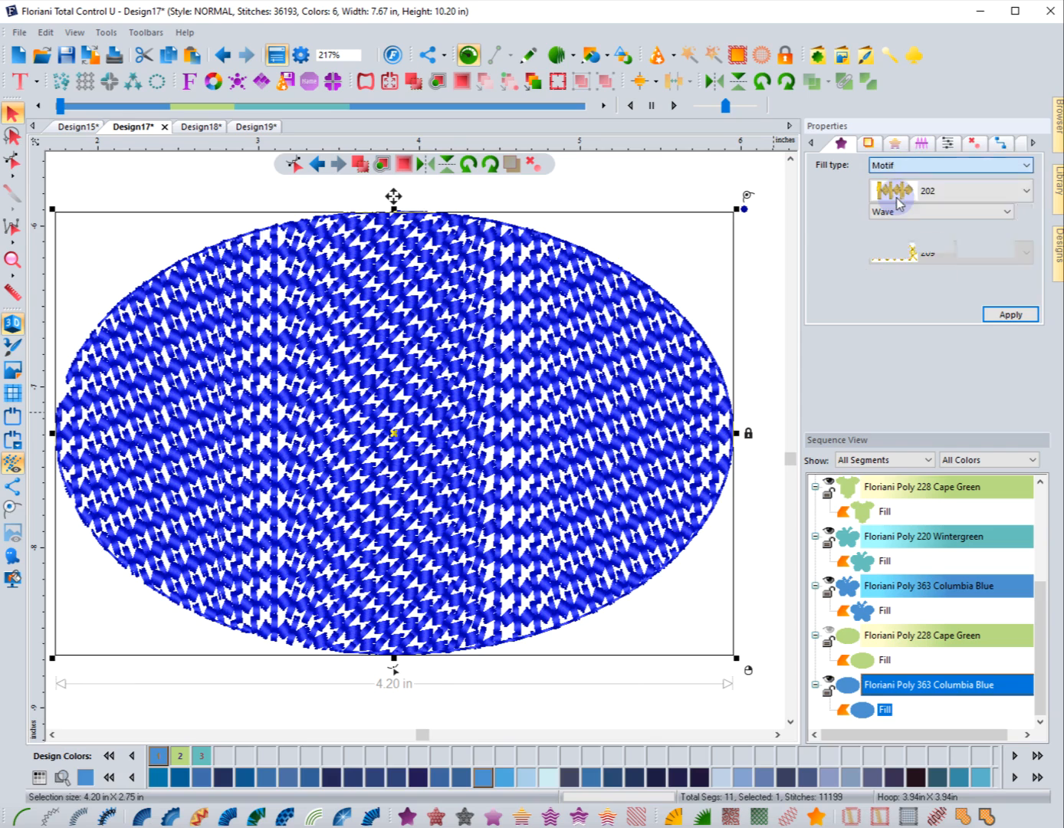
Choose the Line pattern for the blue ellipse's wave motif fill
left_click(897, 190)
scroll(914, 234, "down", 2)
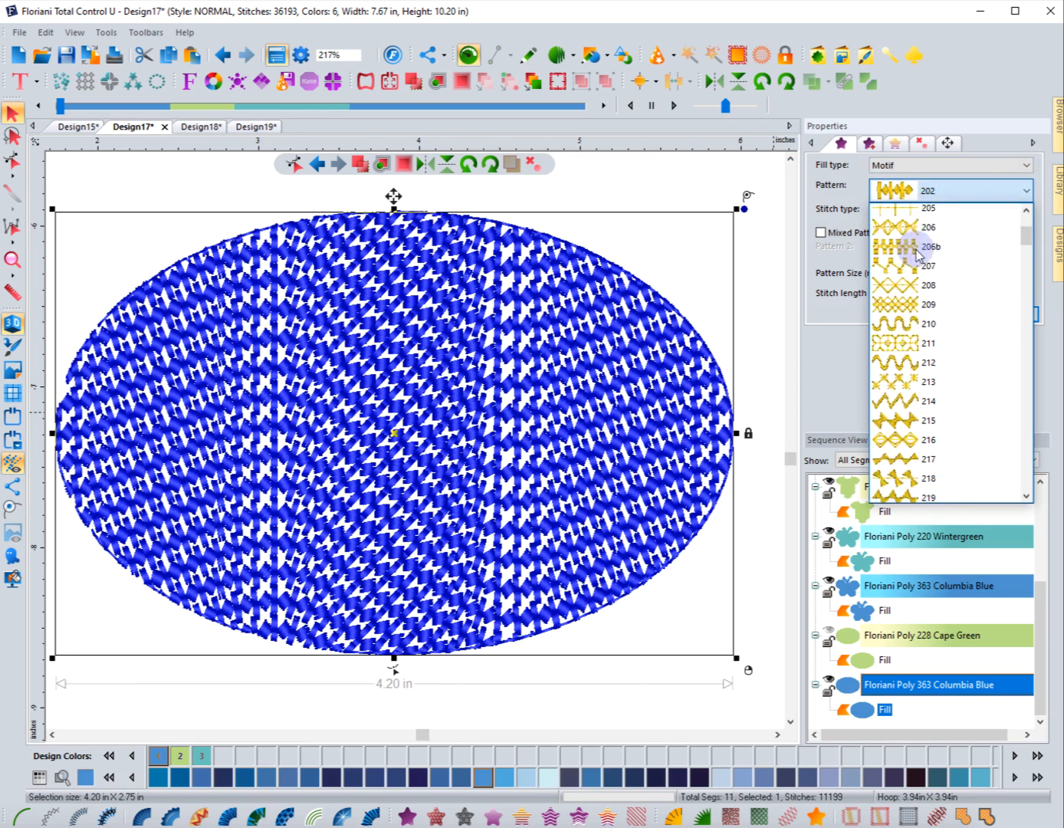
scroll(916, 231, "up", 3)
left_click(918, 215)
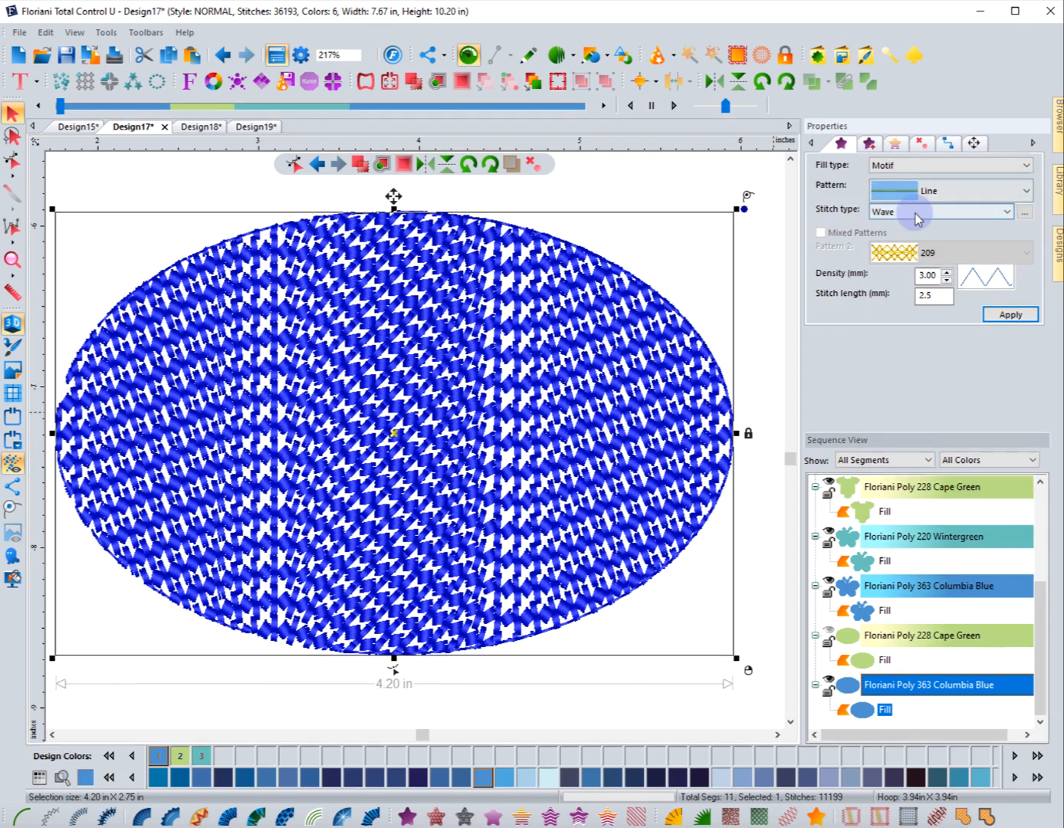
left_click(1009, 314)
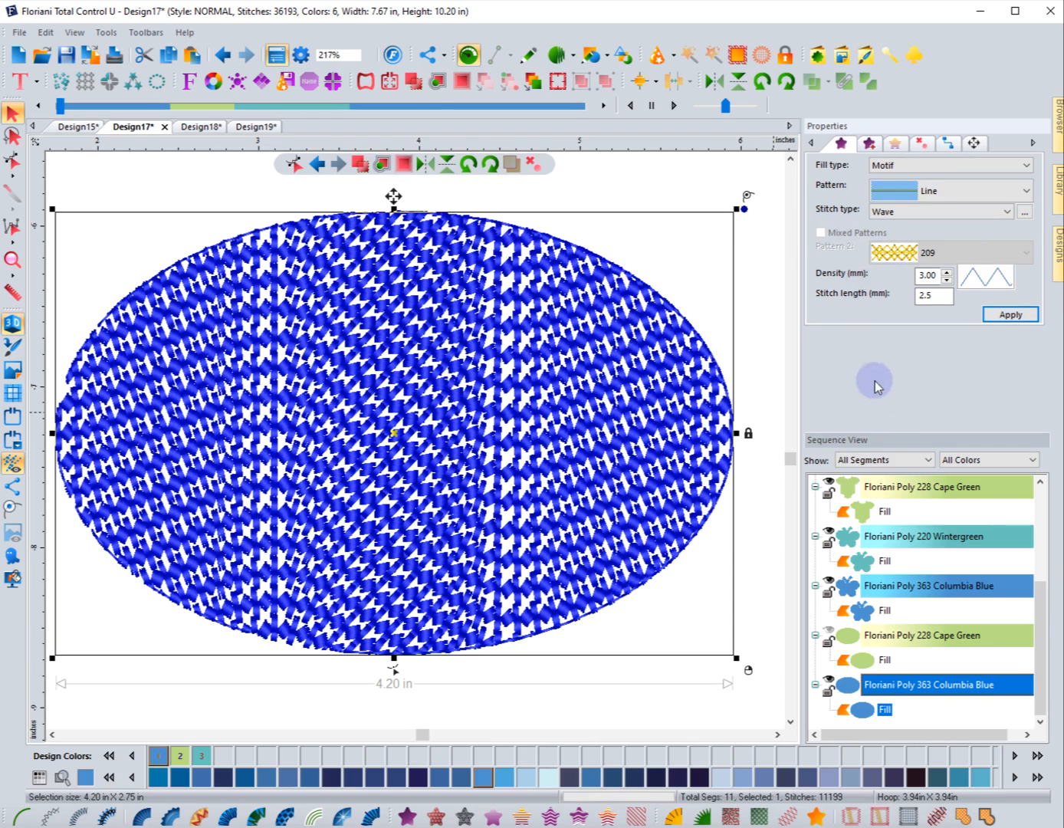
Fill the blue ellipse with mixed motif patterns, using 204 as the first pattern and 211 as the second
left_click(927, 188)
left_click(929, 192)
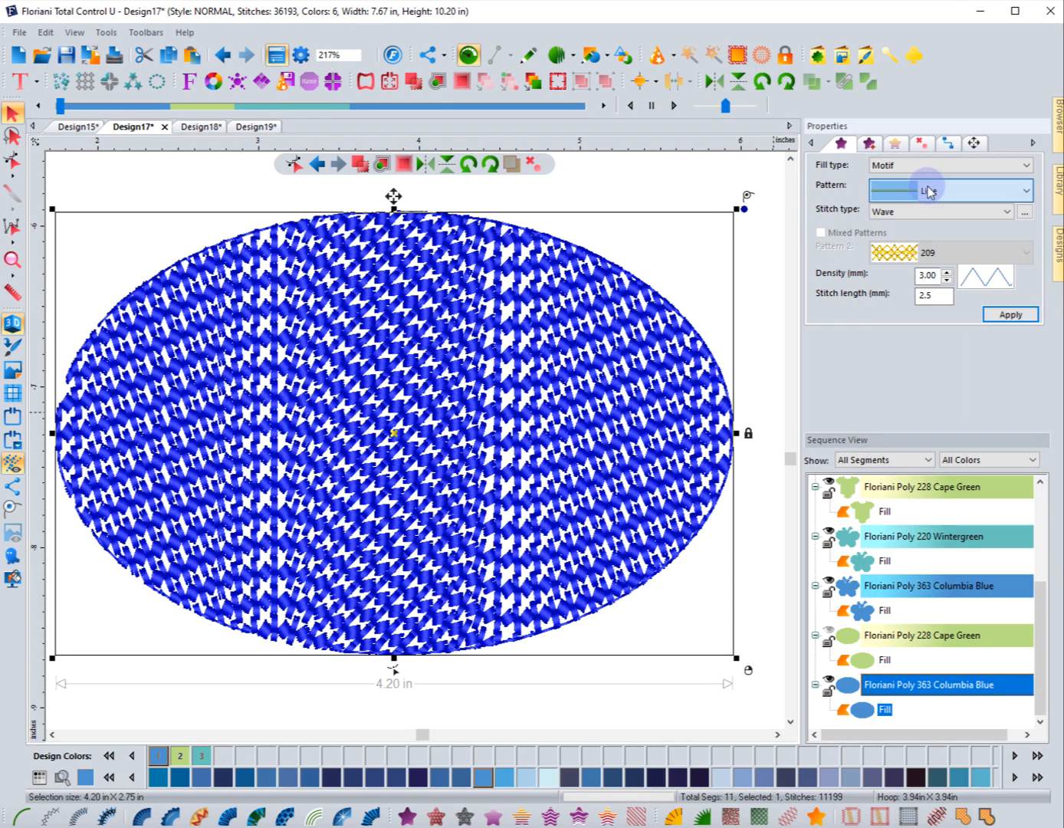
left_click(901, 193)
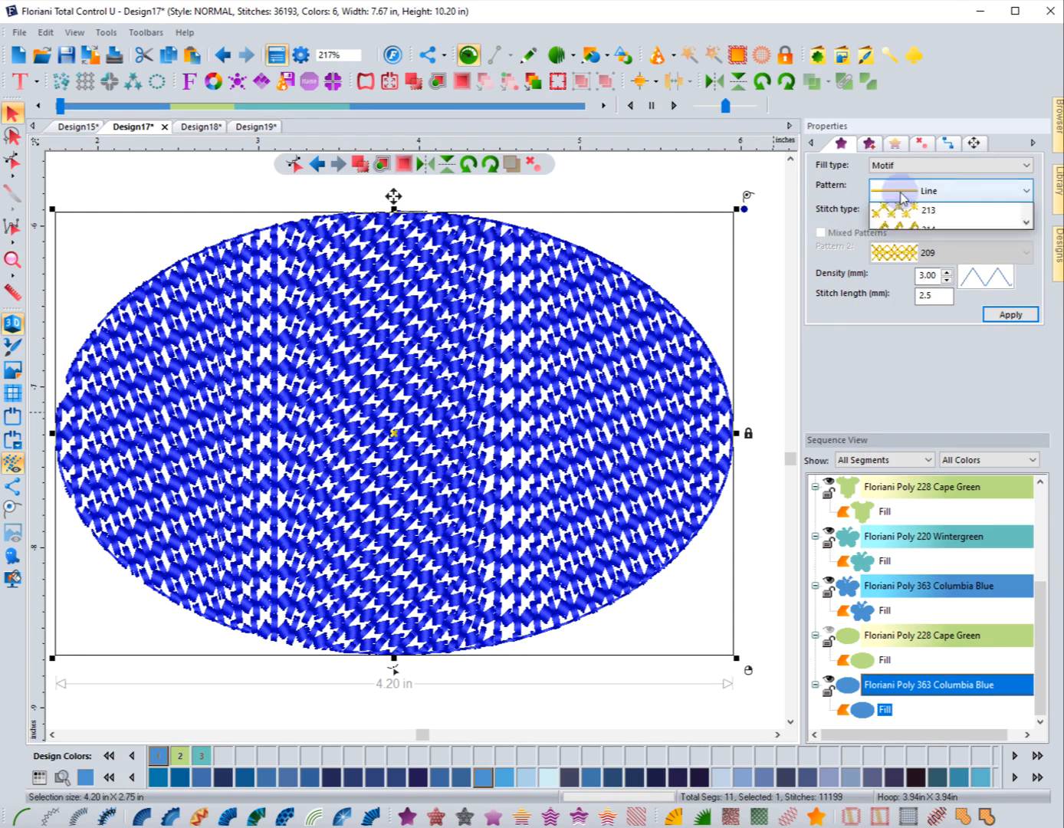
left_click(902, 291)
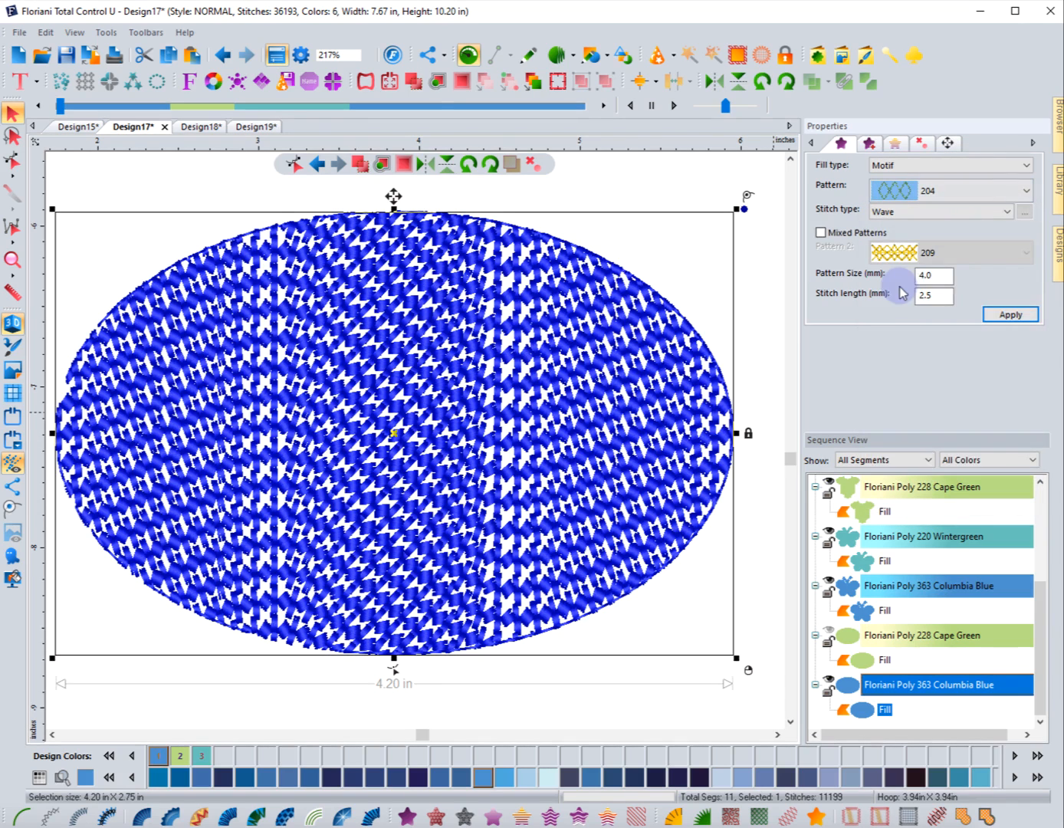
left_click(822, 232)
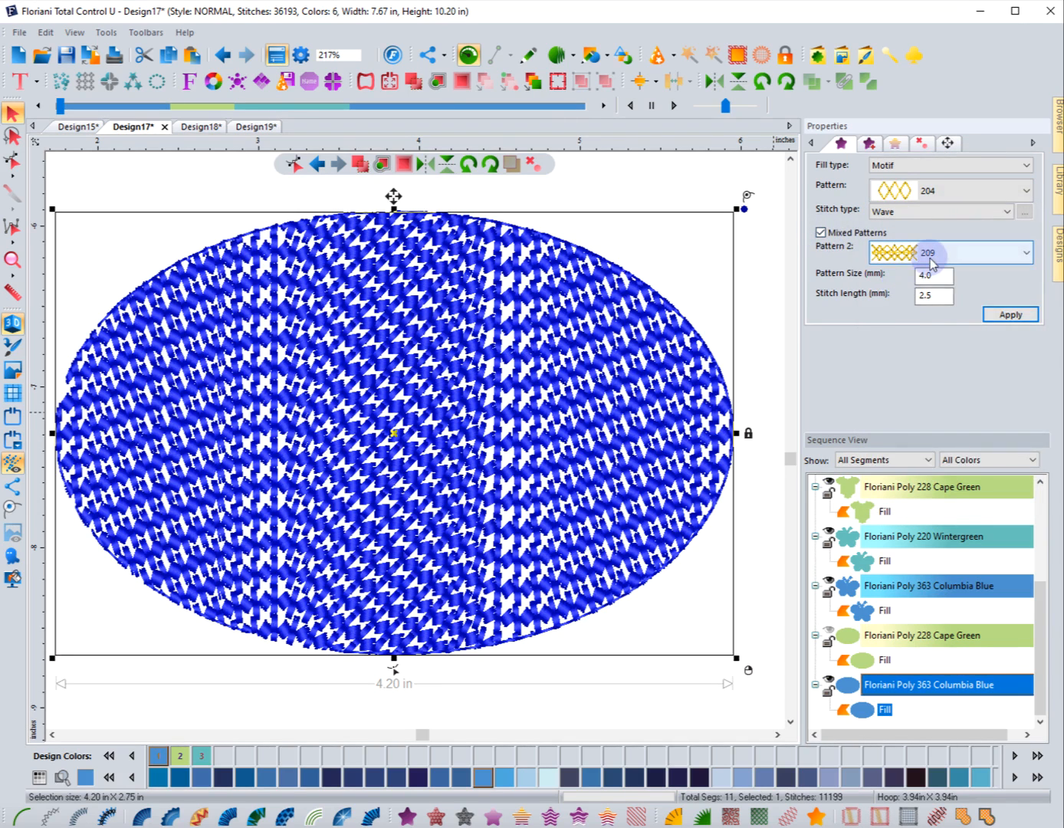
left_click(930, 250)
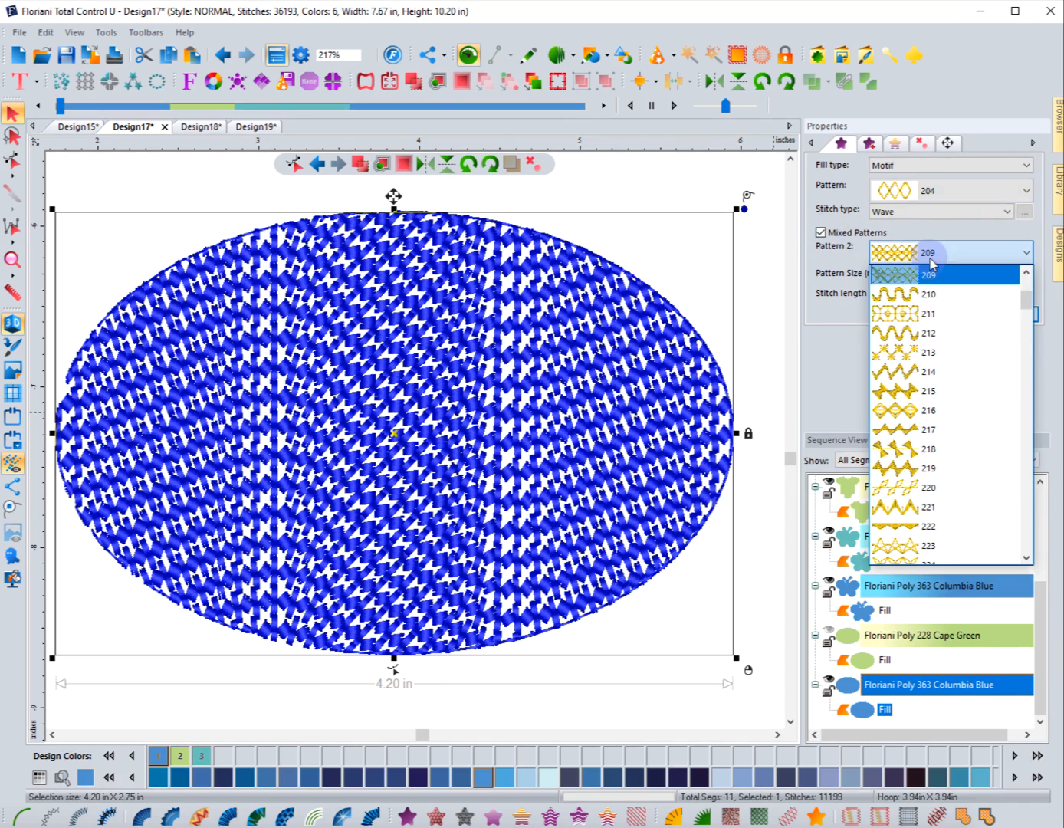
left_click(901, 316)
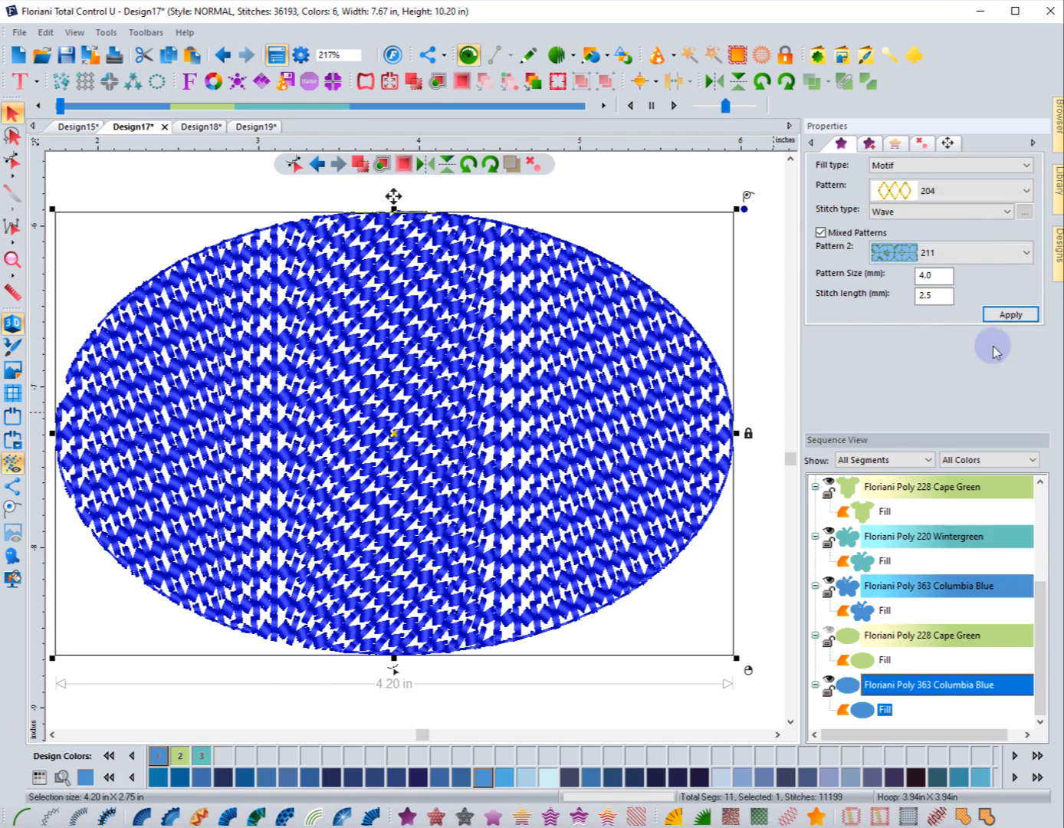
left_click(1001, 314)
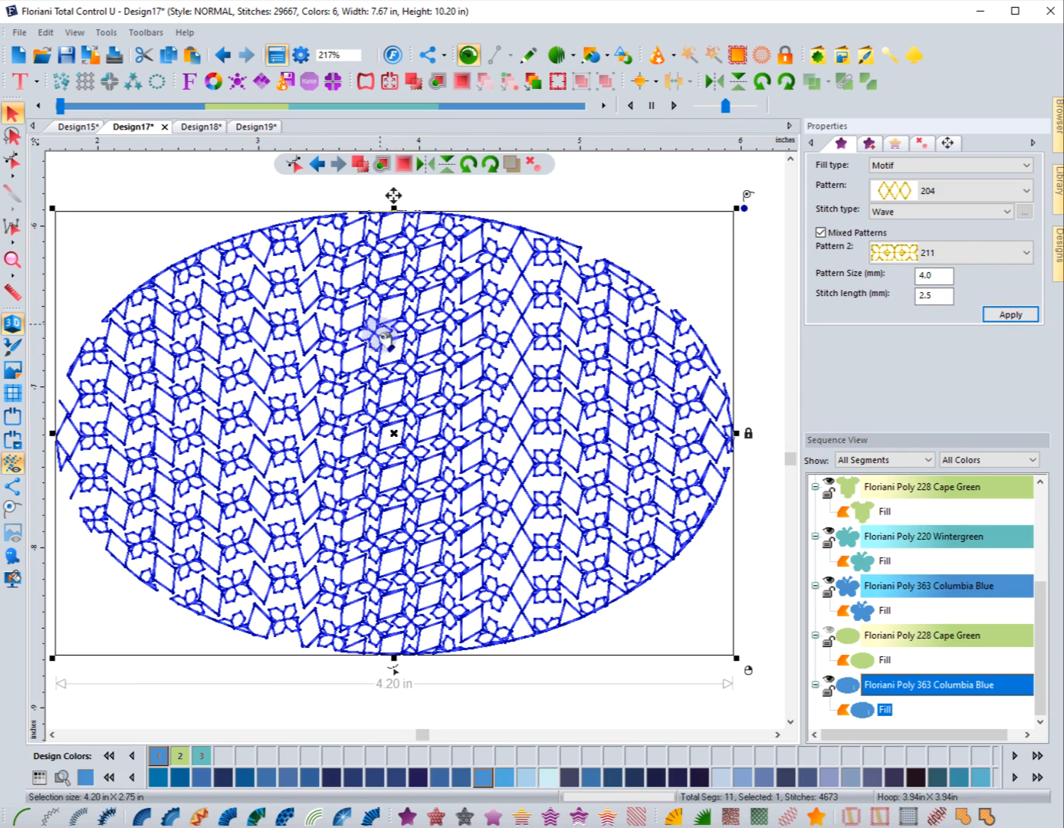
Change the first pattern of the blue ellipse's mixed motif fill to 213
left_click(890, 192)
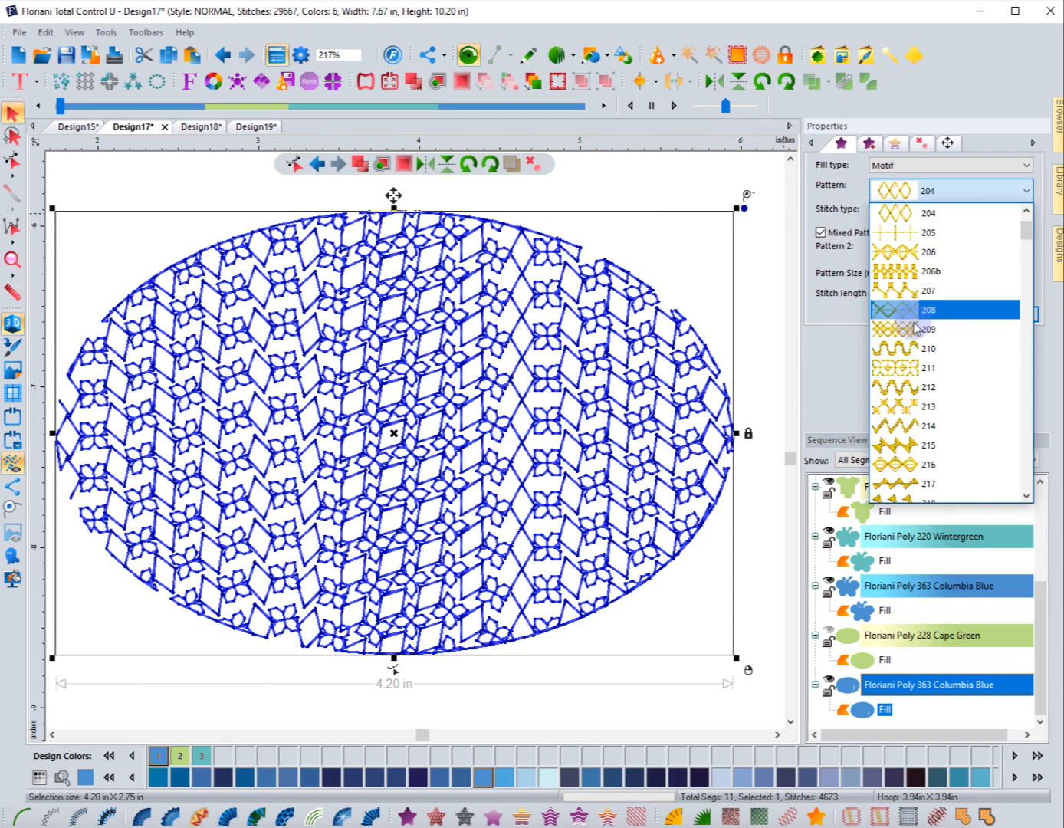
left_click(912, 407)
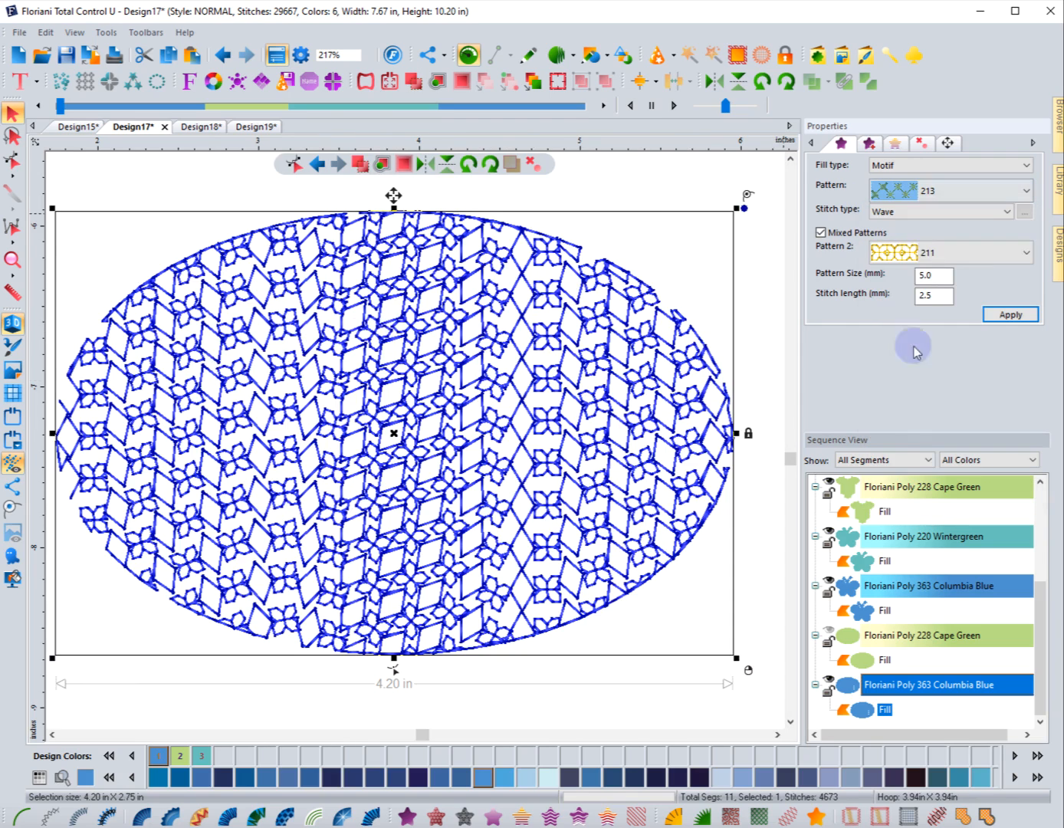
left_click(1010, 314)
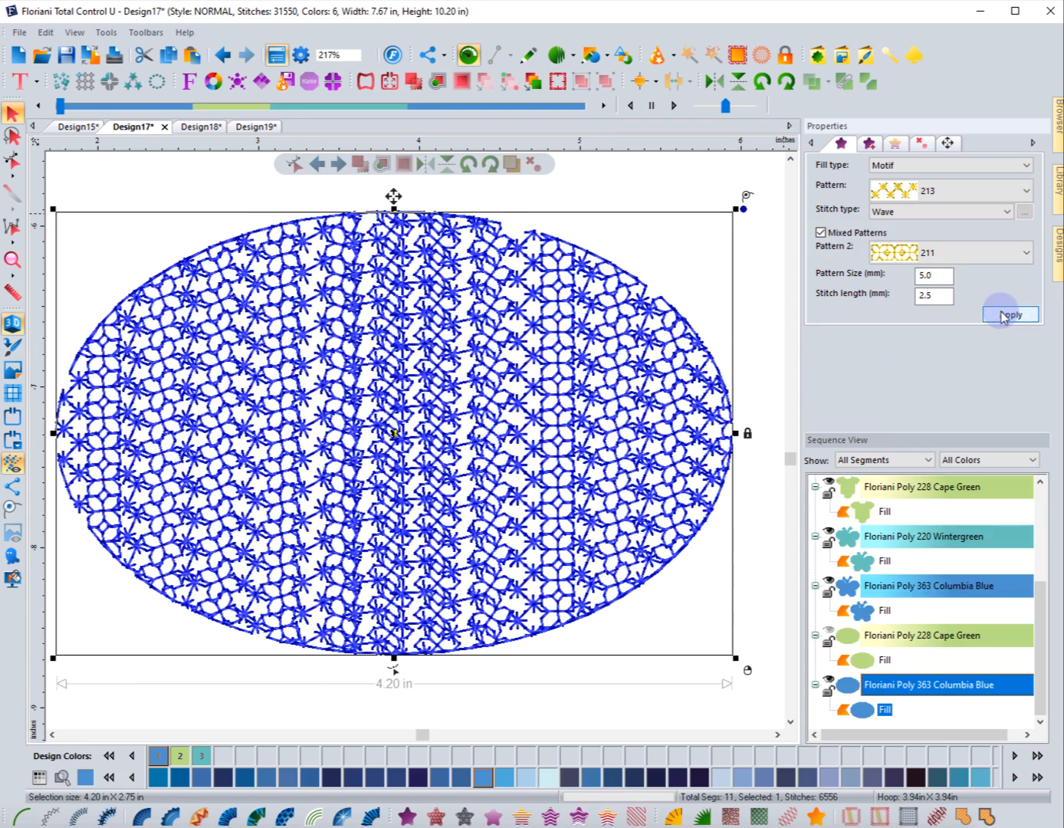
left_click(688, 176)
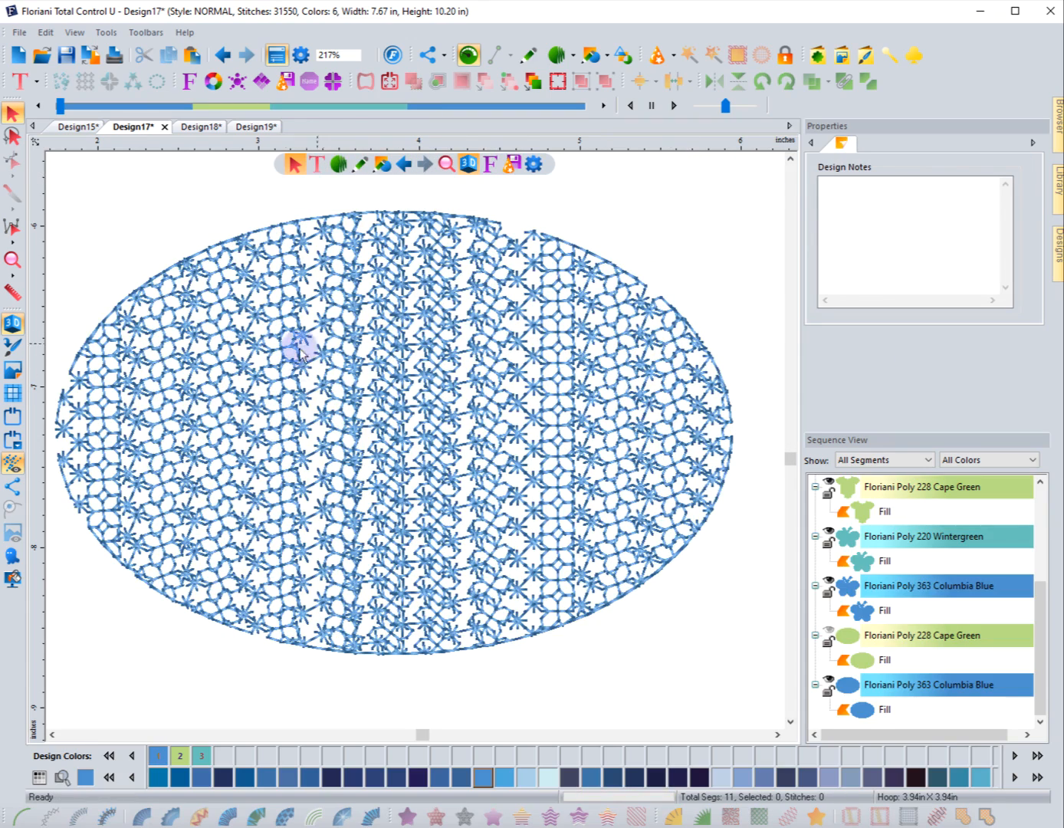
Turn off mixed patterns for the blue ellipse's wave motif fill
left_click(568, 245)
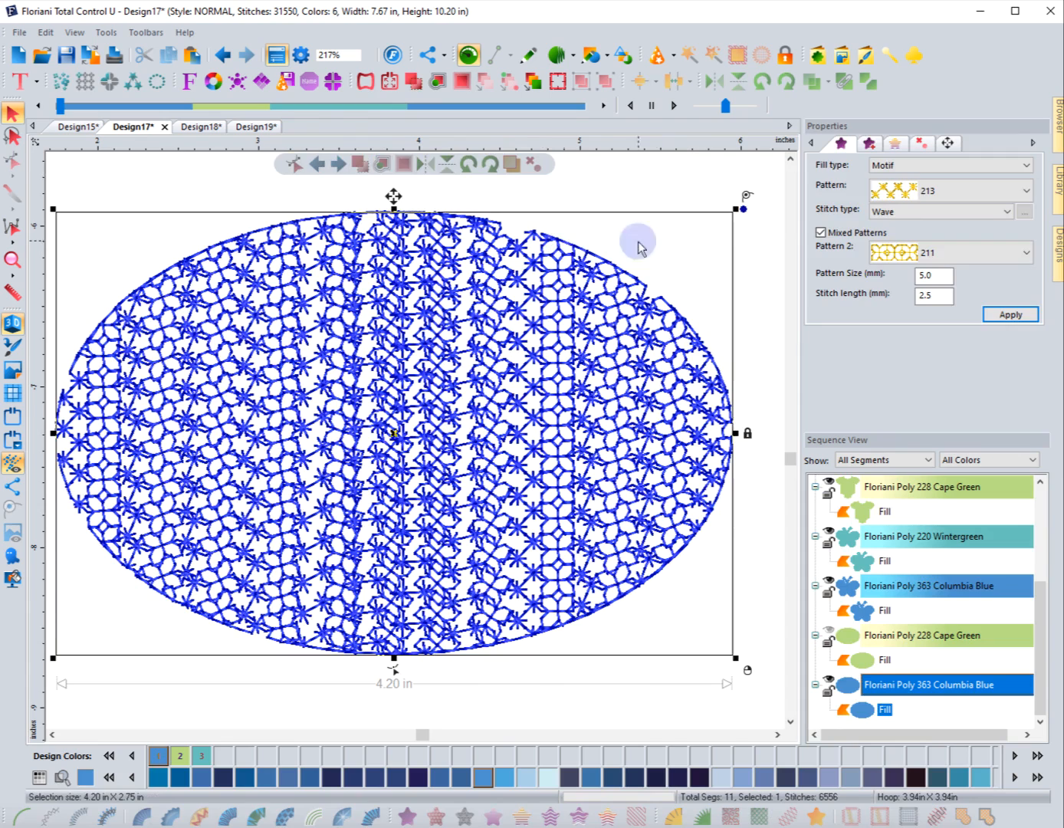
left_click(821, 232)
left_click(999, 315)
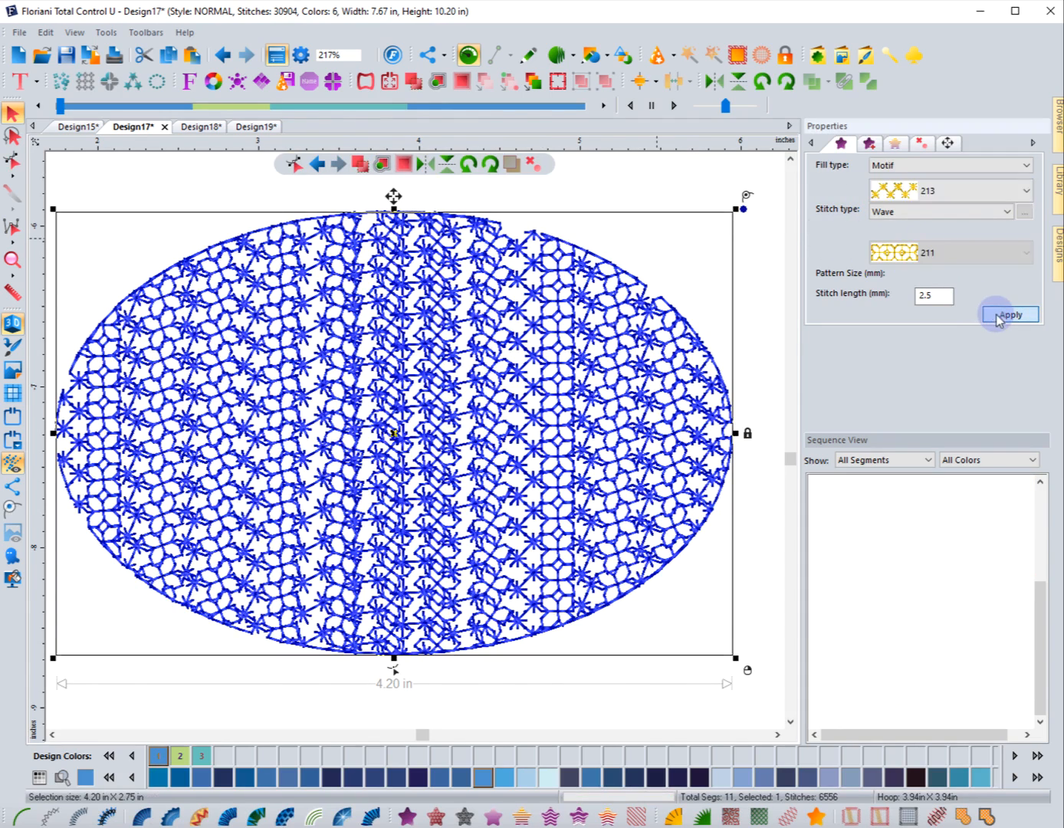
Return the blue ellipse's wave motif pattern to Line and reselect the ellipse
left_click(962, 191)
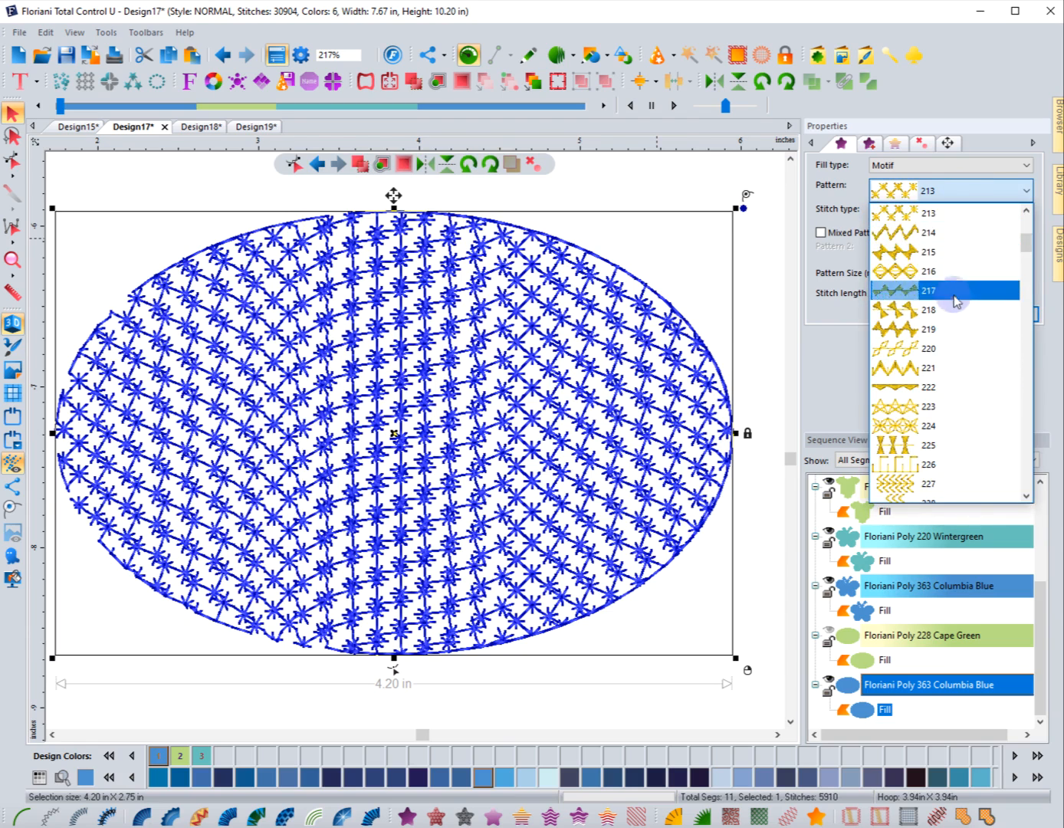
scroll(955, 299, "up", 5)
left_click(924, 215)
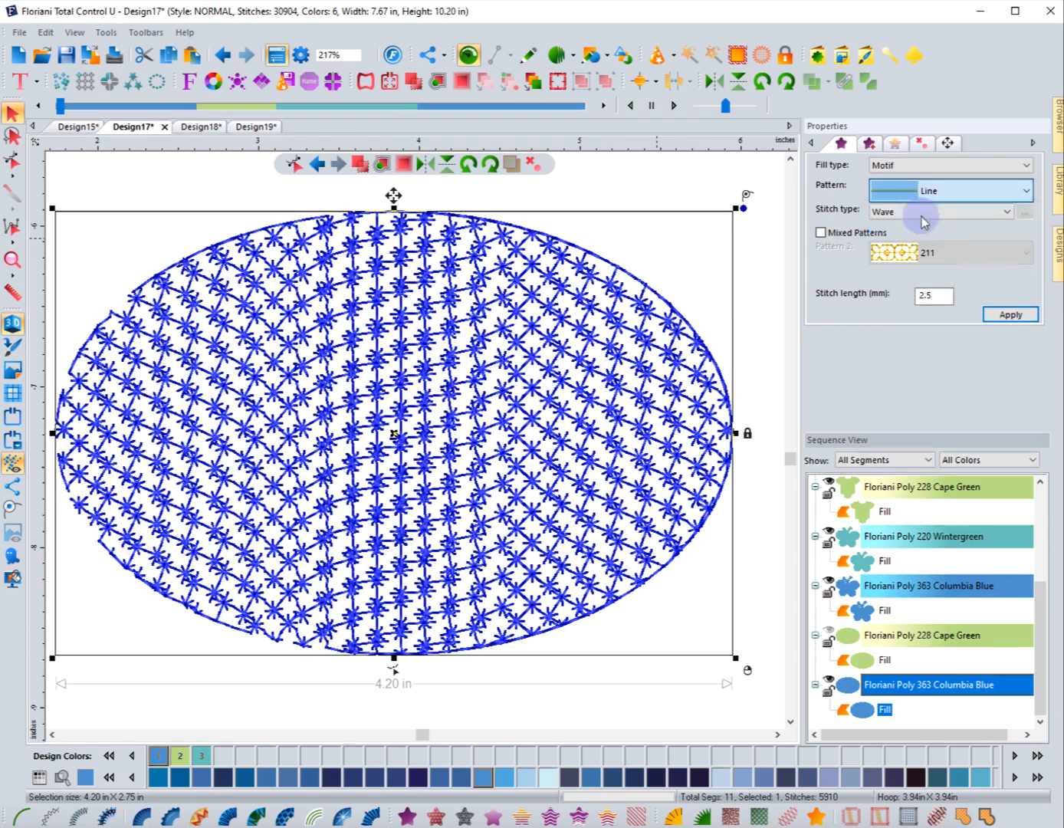
left_click(1000, 315)
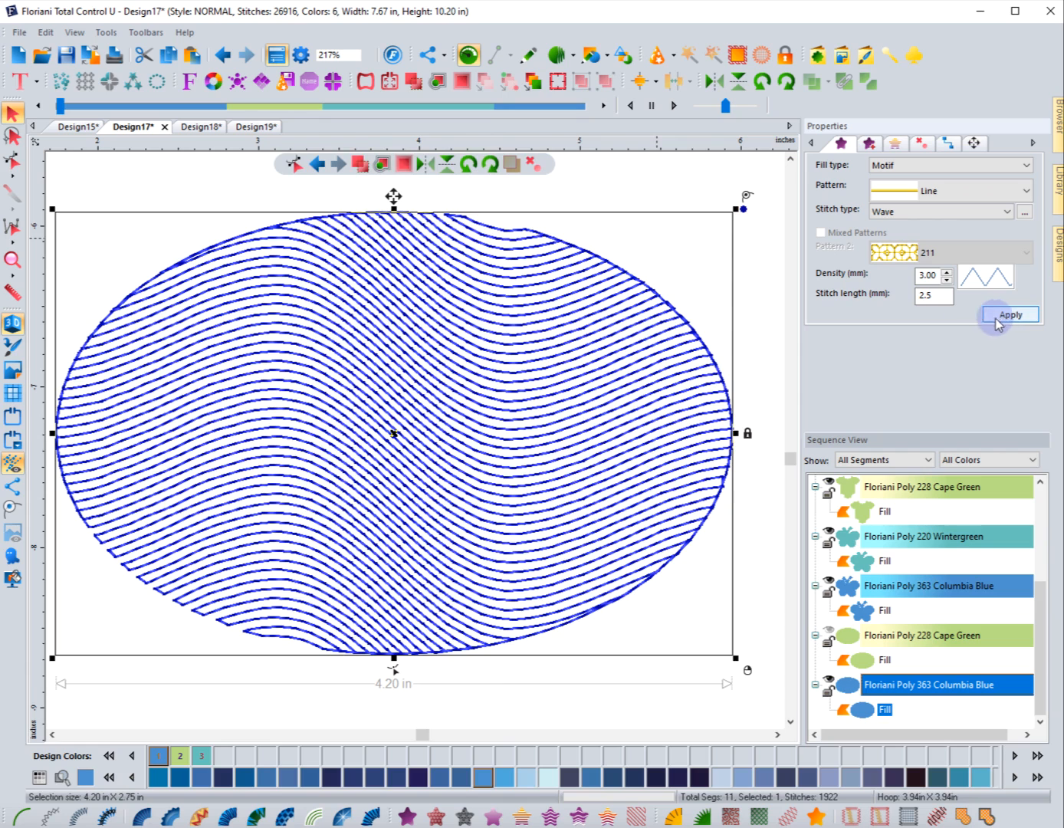
left_click(666, 192)
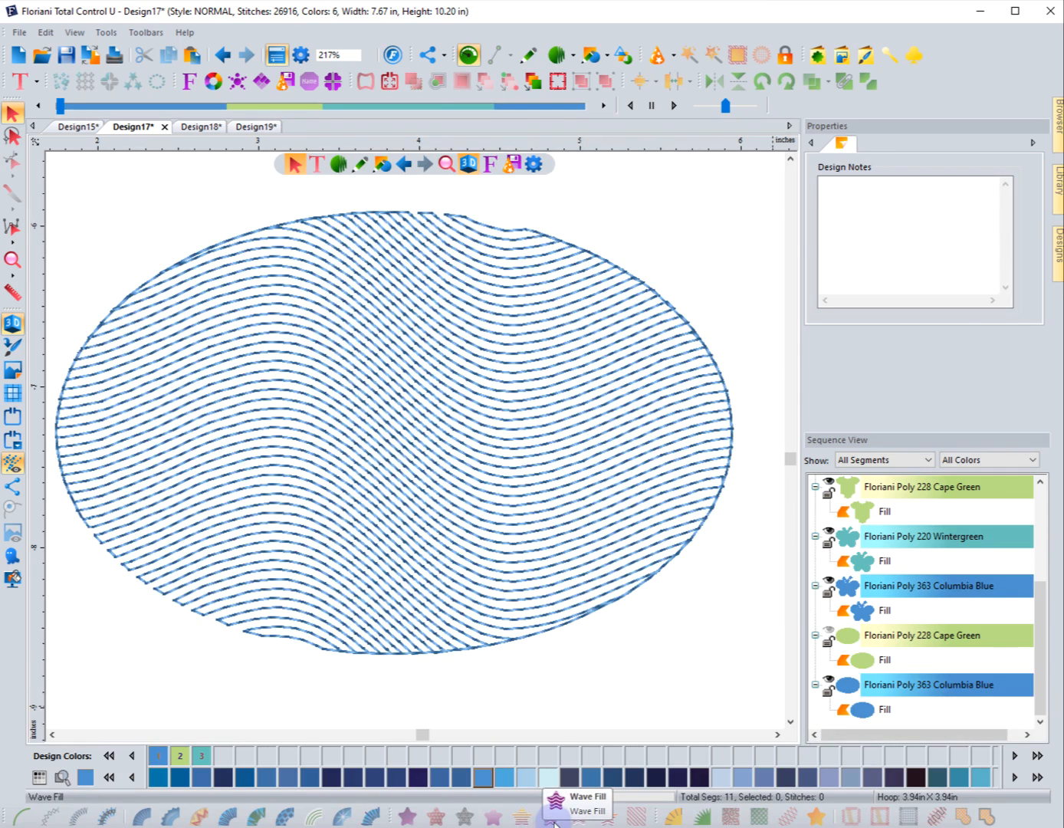
left_click(377, 658)
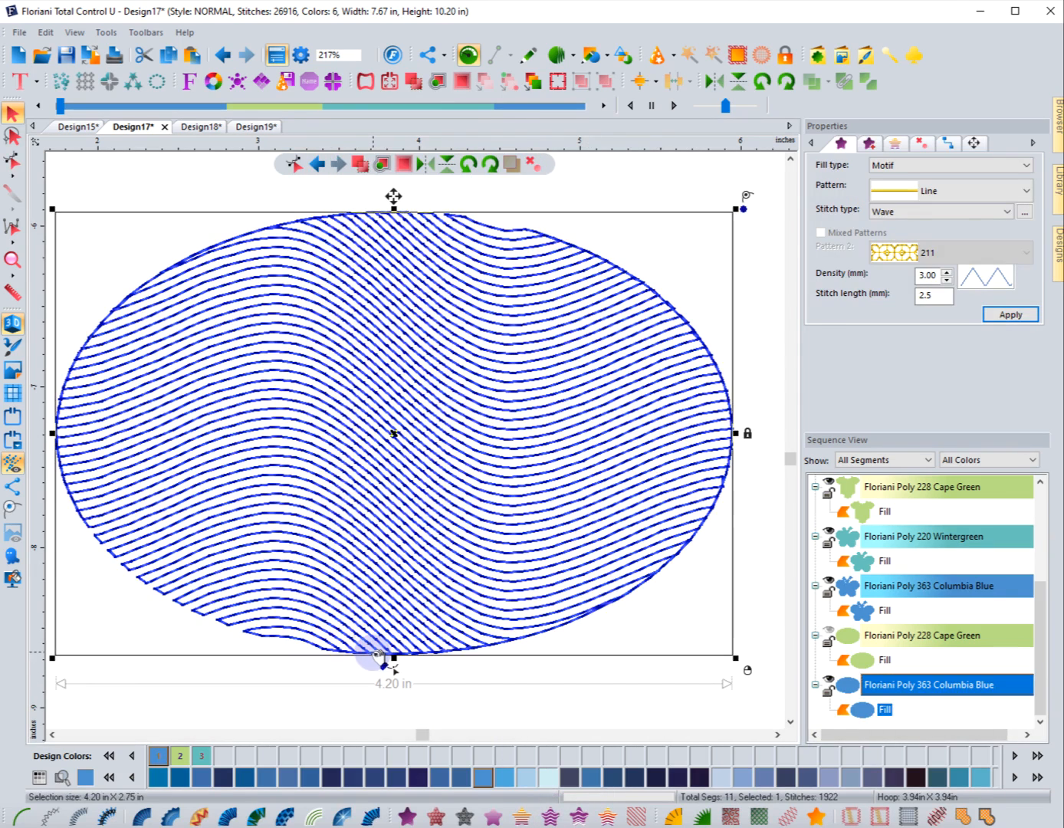
Flatten the blue ellipse's wave line by moving its lower node upward and its upper node downward
key("space")
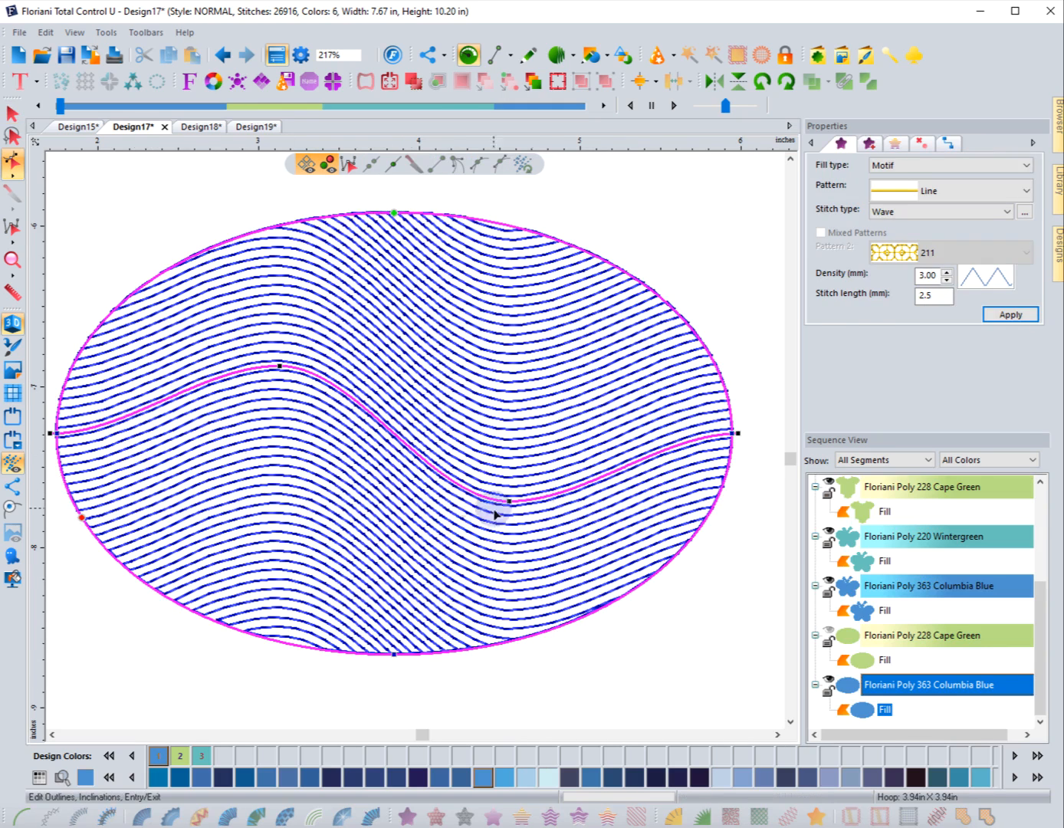
left_click_drag(508, 503, 517, 452)
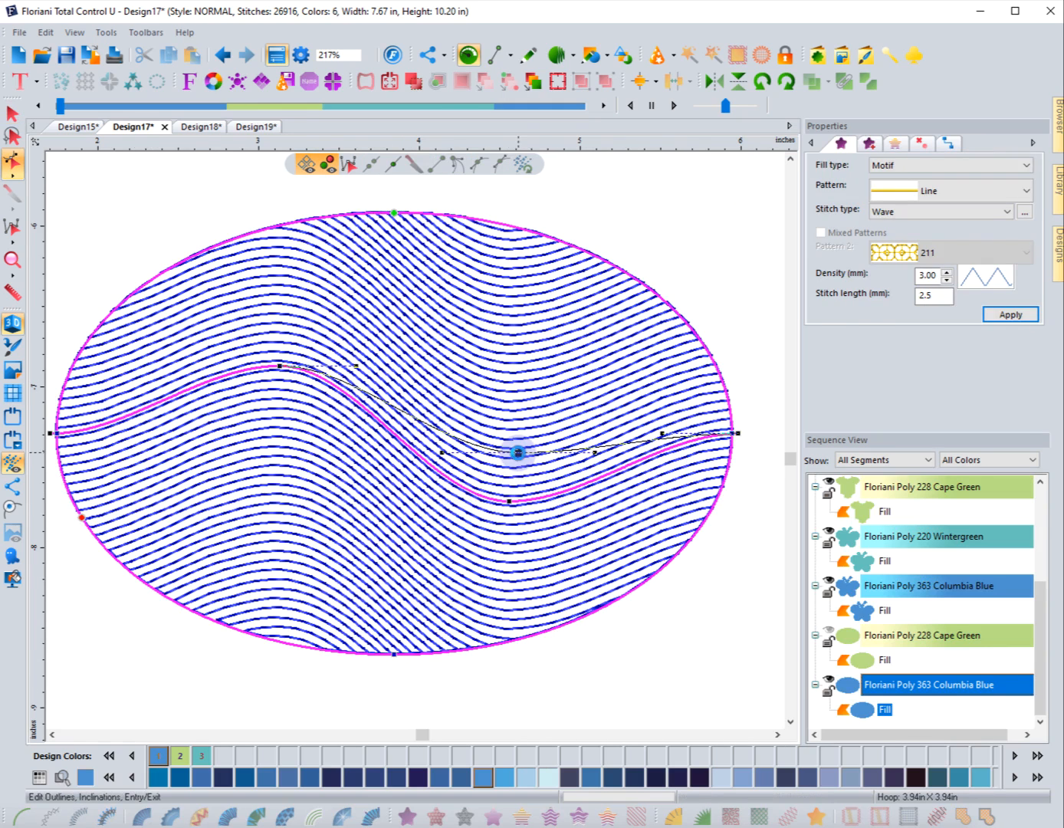
left_click_drag(282, 375, 275, 397)
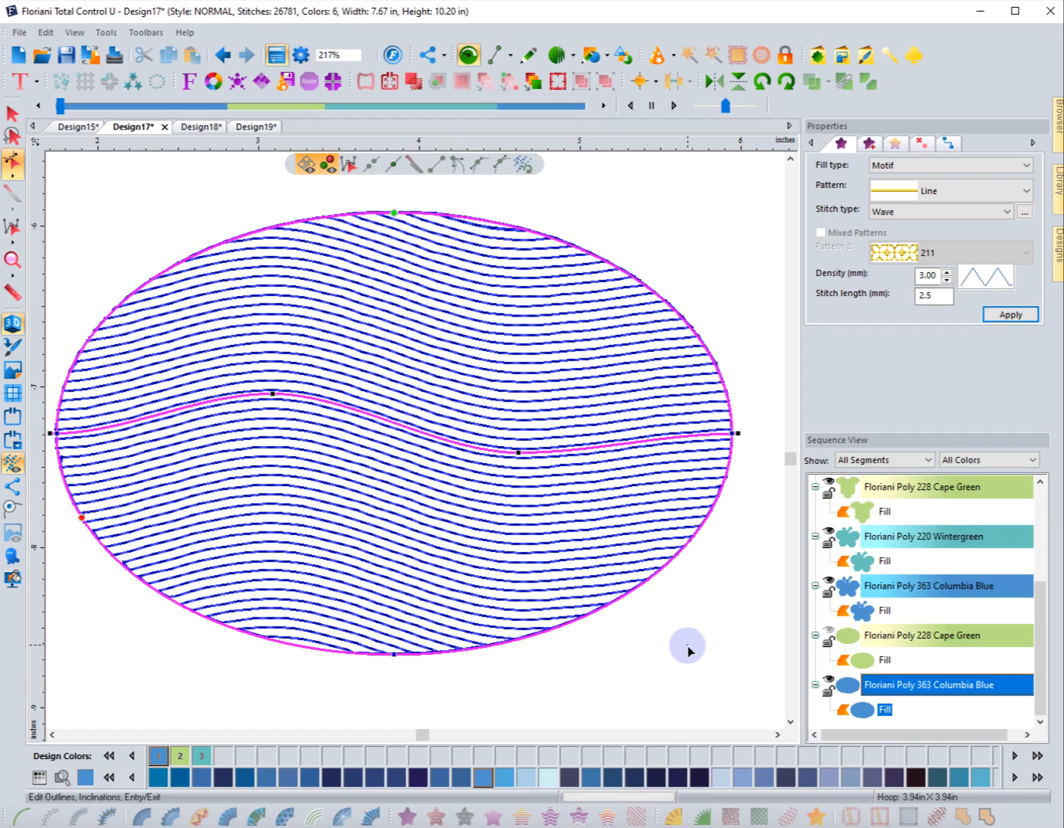
left_click(687, 645)
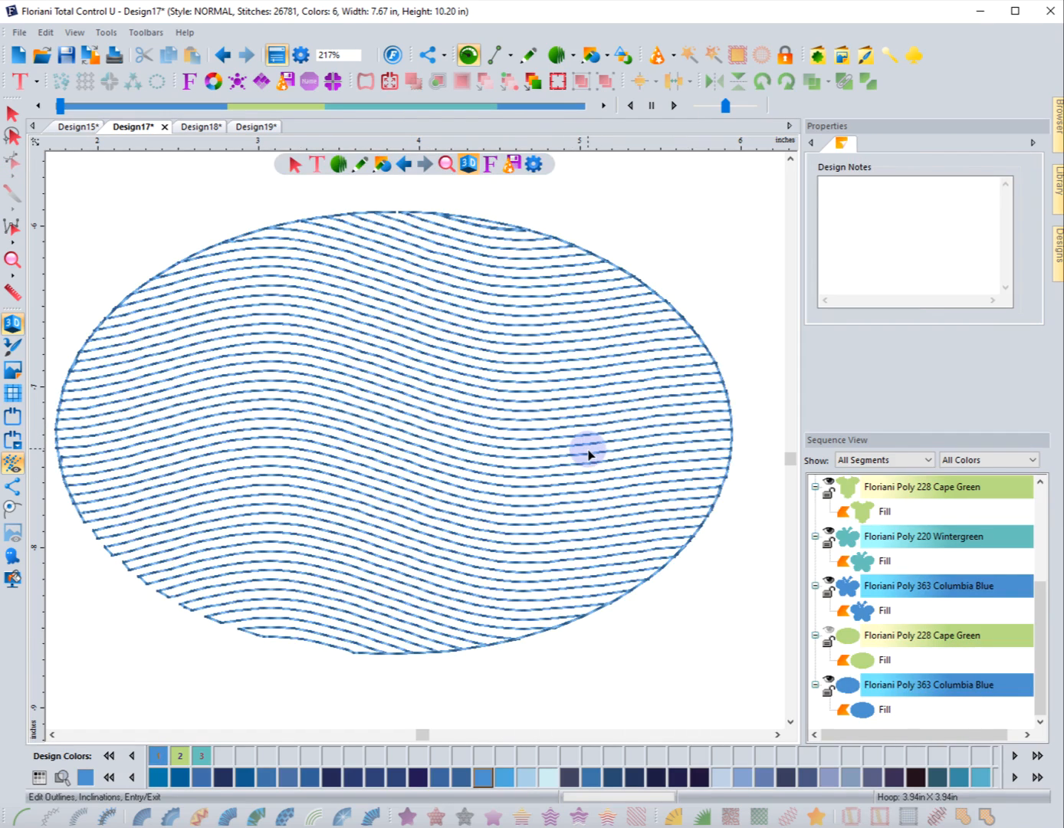
Apply the Wave Gradient fill to the blue ellipse and deselect it
left_click(12, 113)
left_click(573, 263)
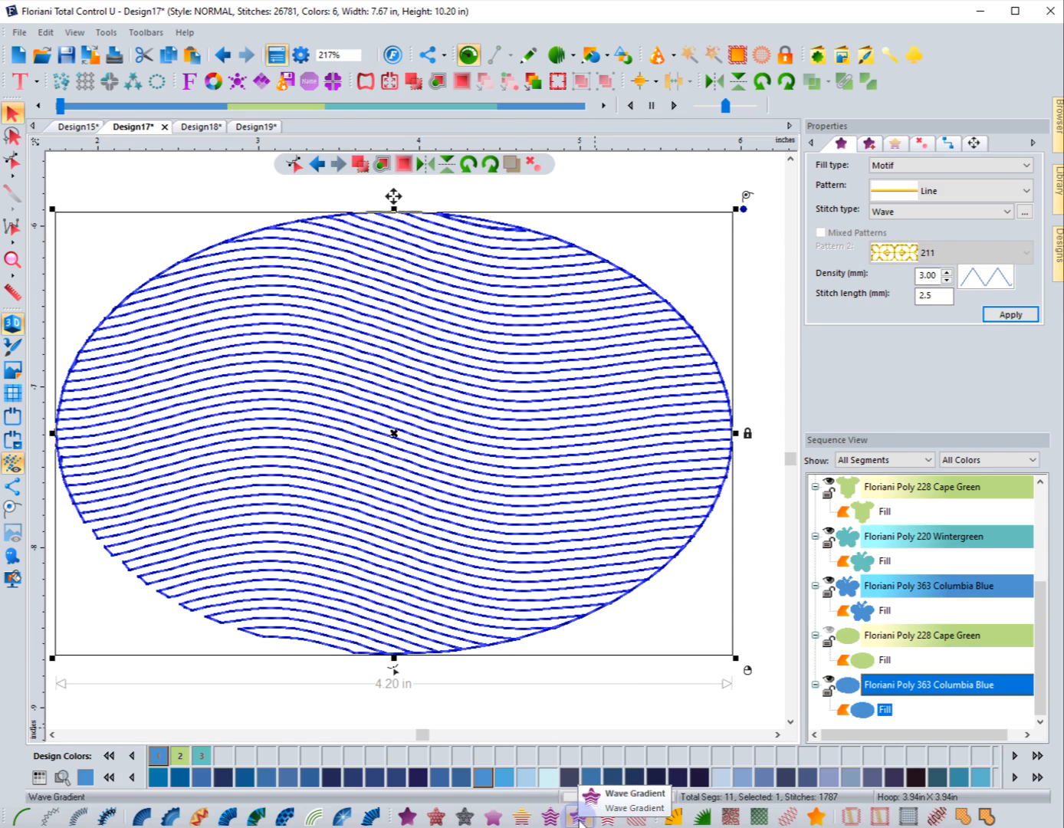
left_click(581, 817)
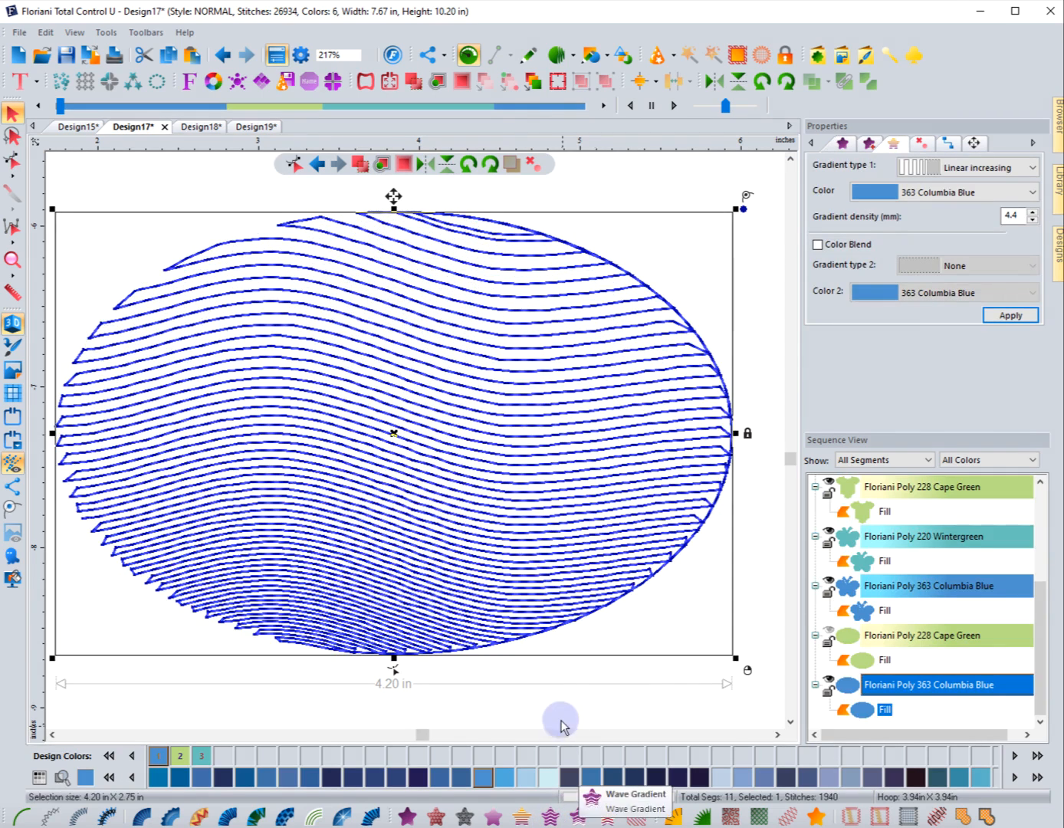
left_click(558, 705)
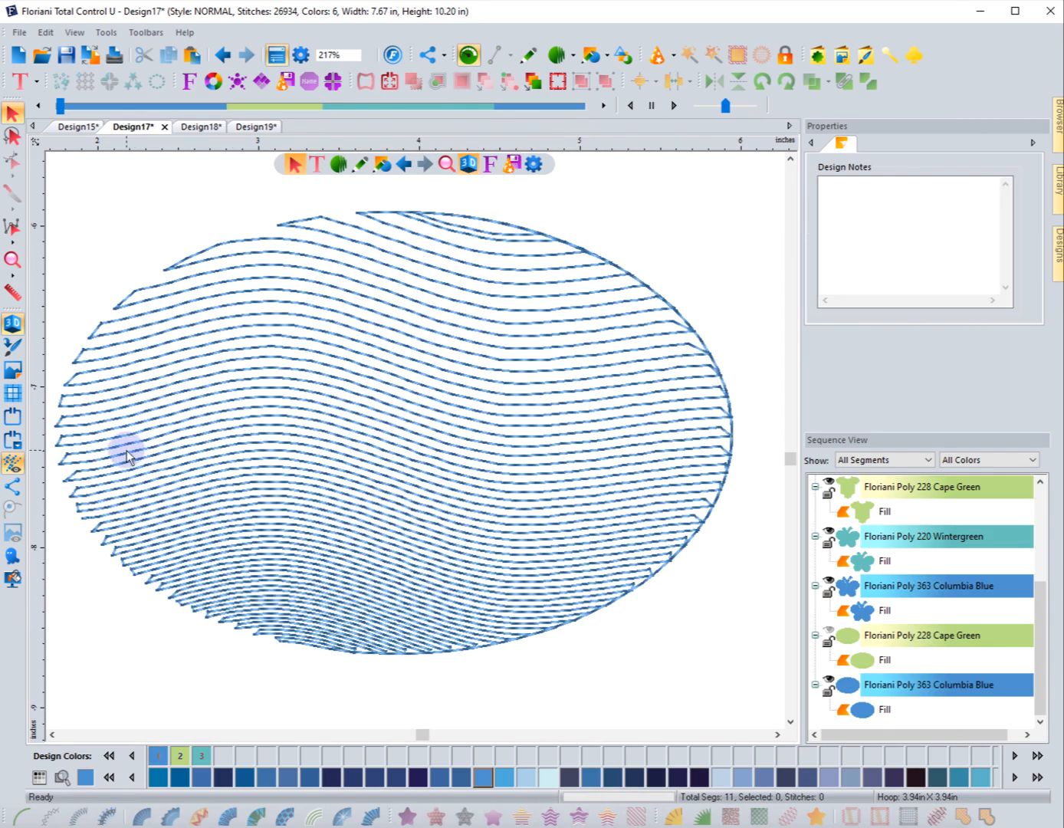
Set the blue ellipse's wave fill to the Bean style with 5 bean repeats
left_click(720, 371)
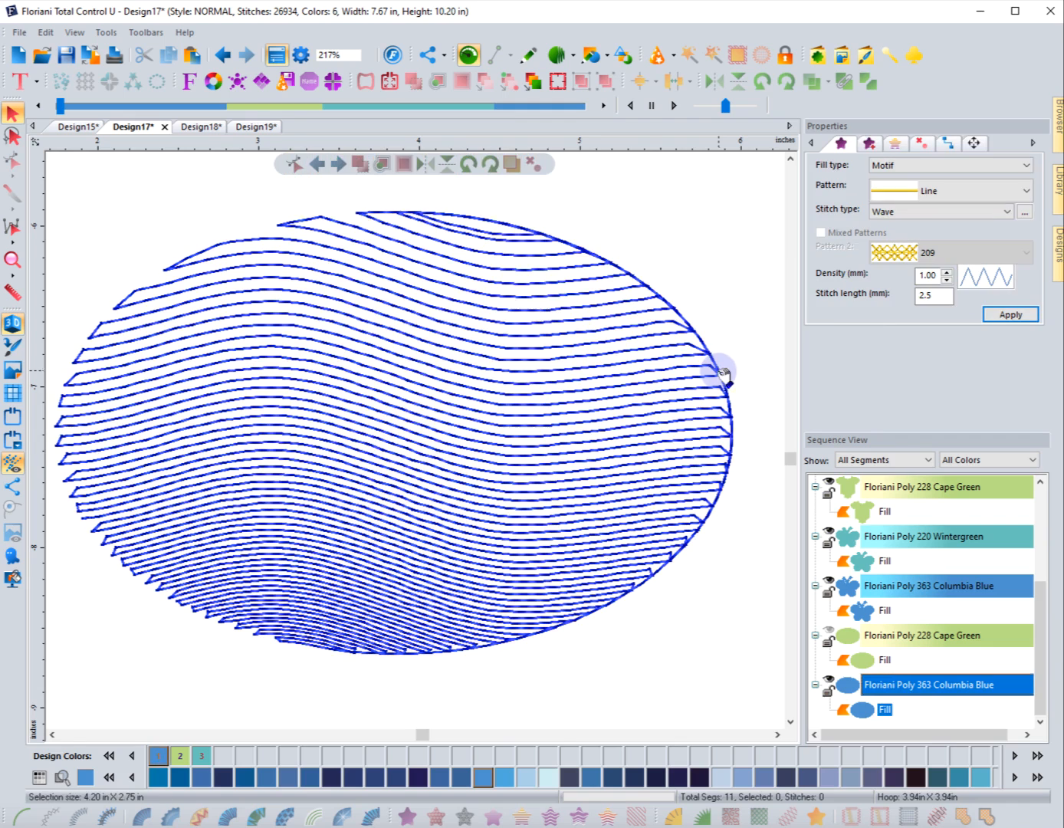
left_click(871, 145)
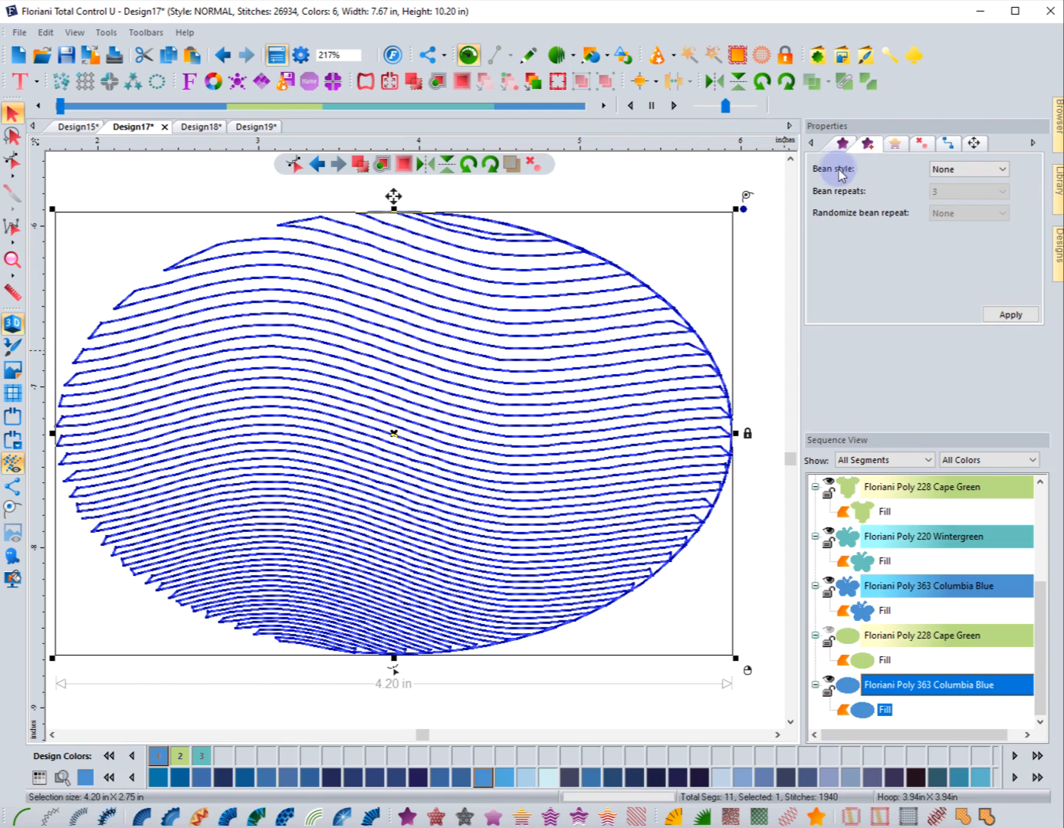
left_click(947, 170)
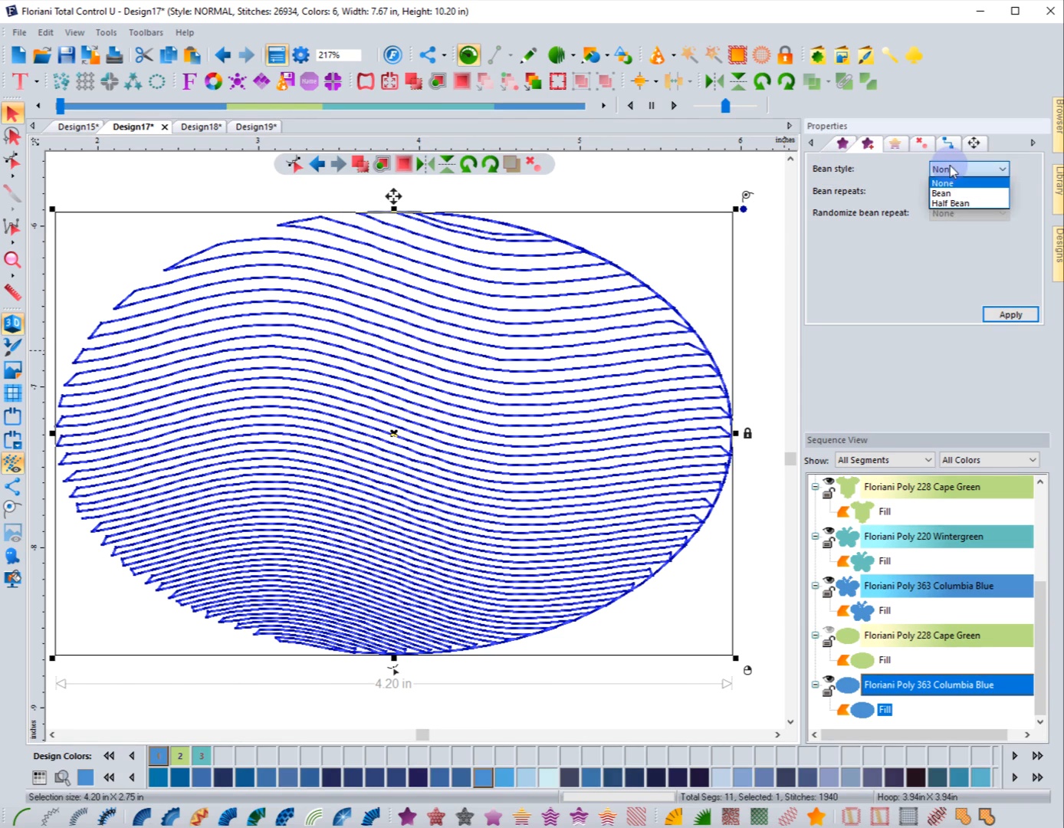
left_click(948, 192)
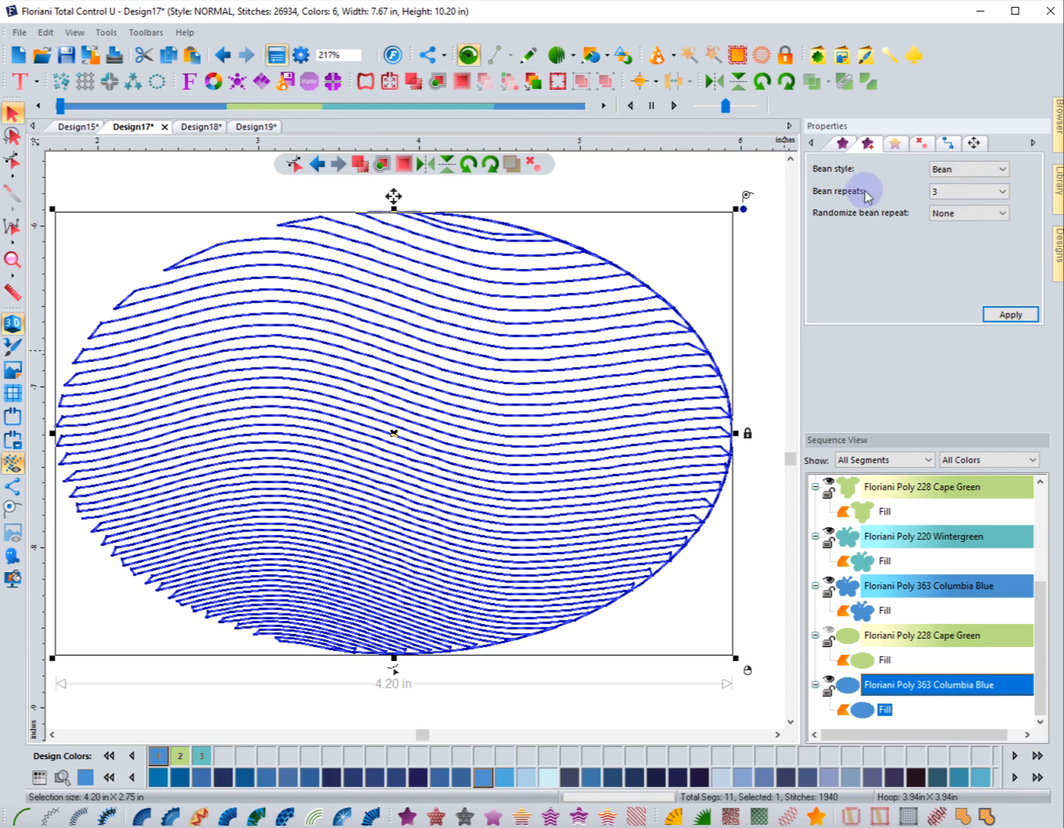
left_click(958, 191)
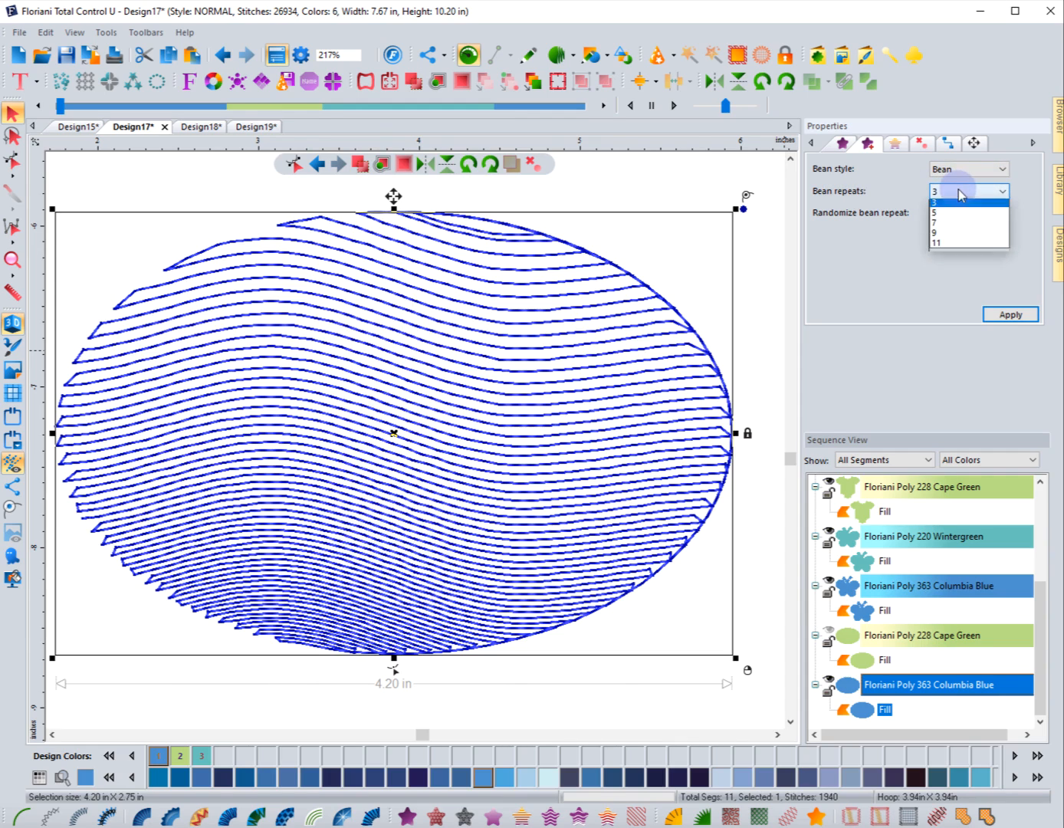
left_click(941, 220)
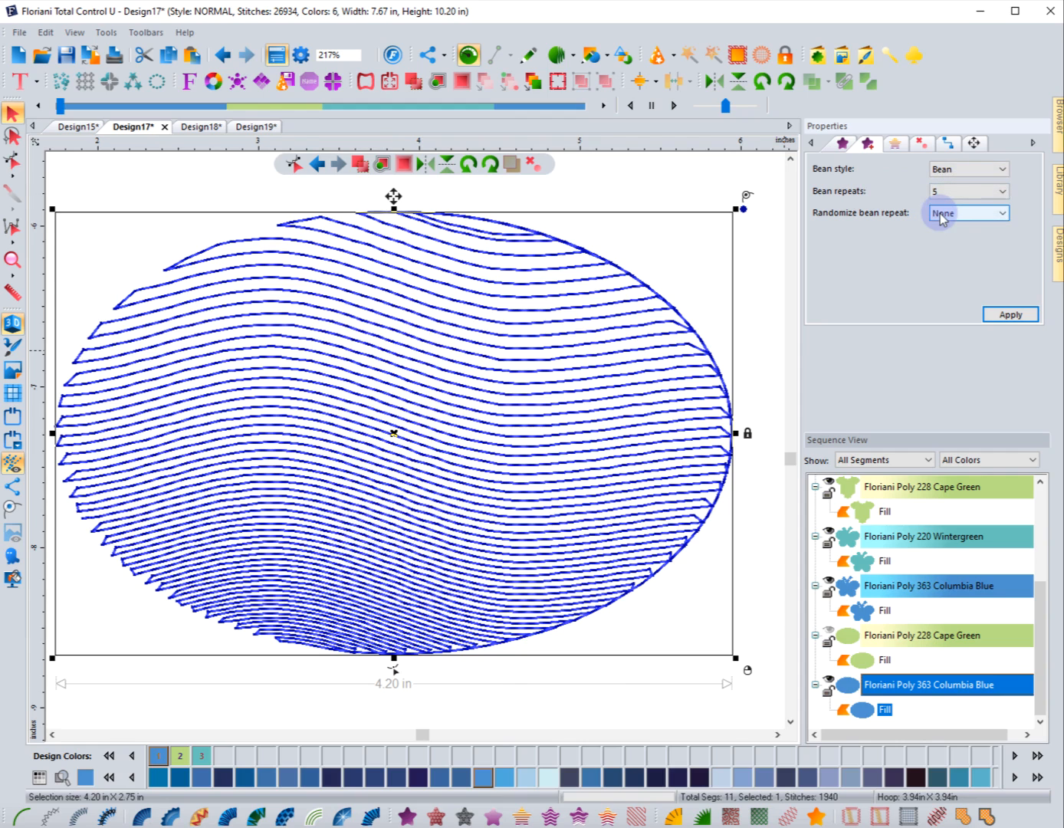
left_click(1009, 315)
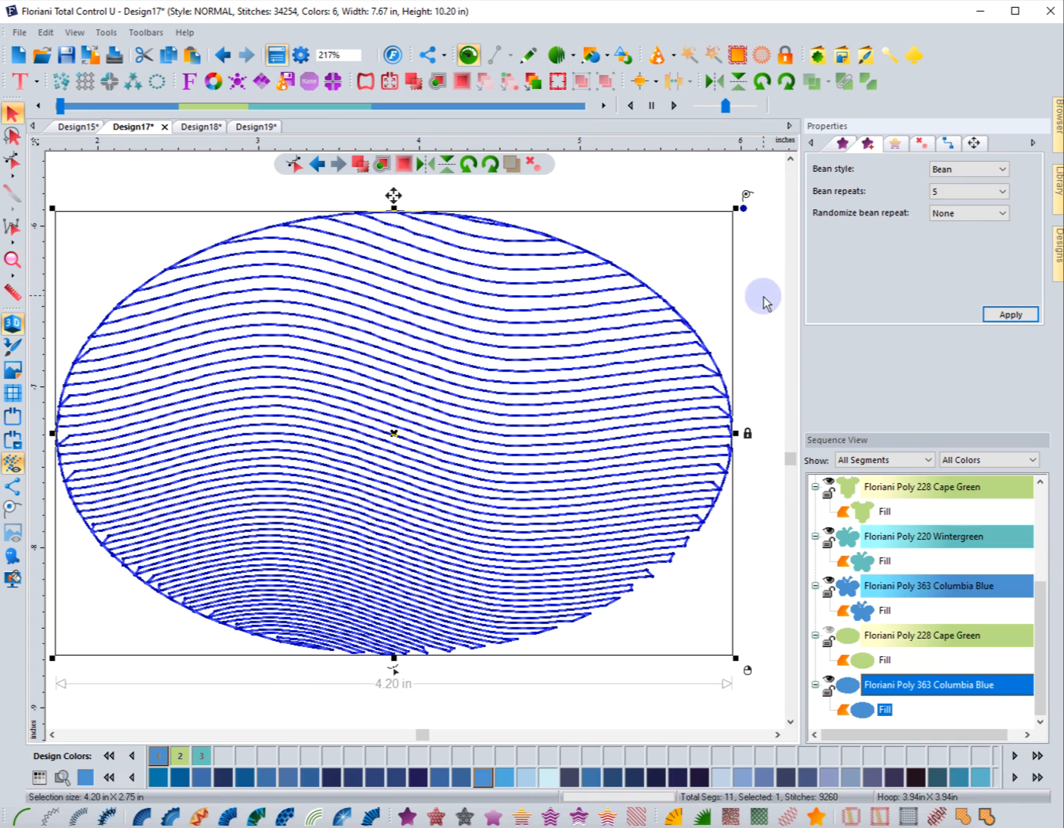
Set the density of the blue ellipse's wave fill to 0.8 mm and deselect it
left_click(839, 143)
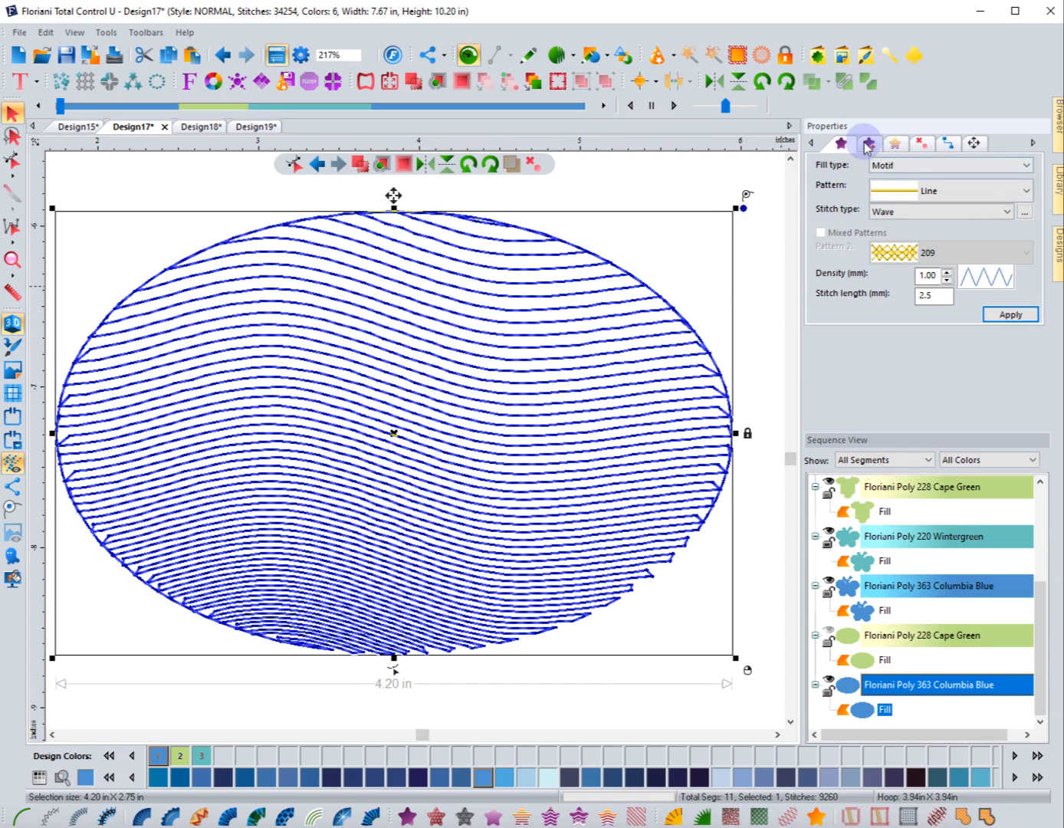
left_click(920, 275)
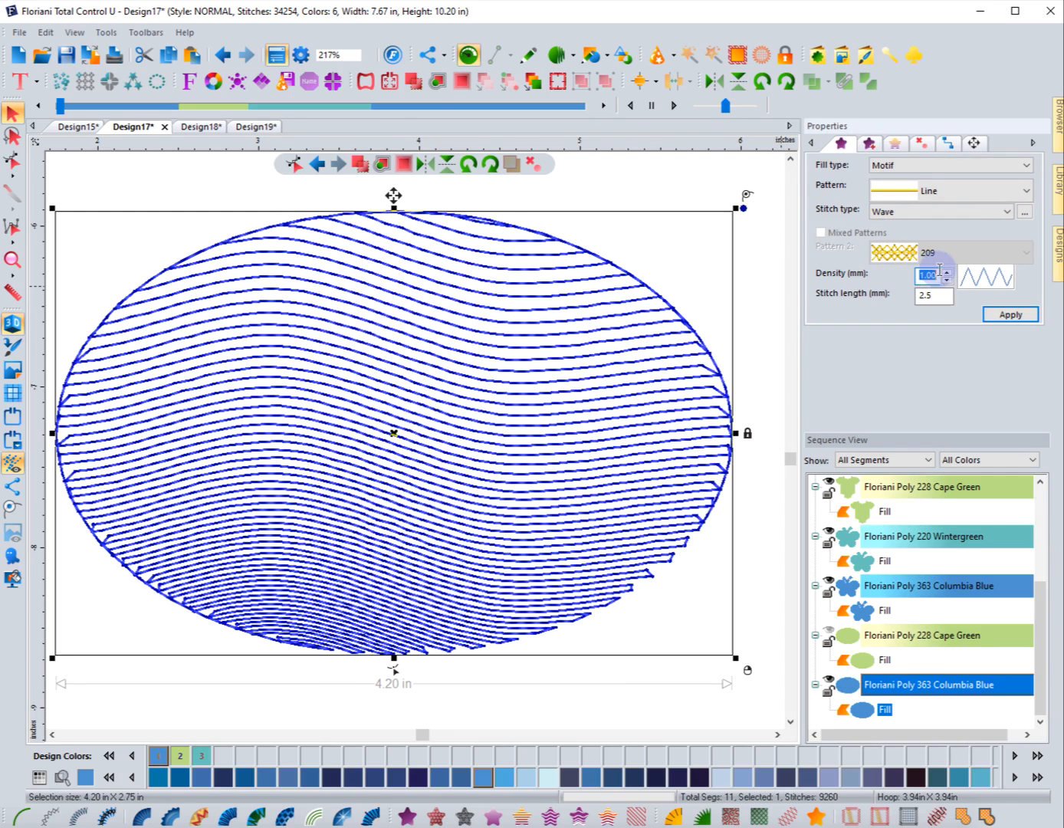
type(".")
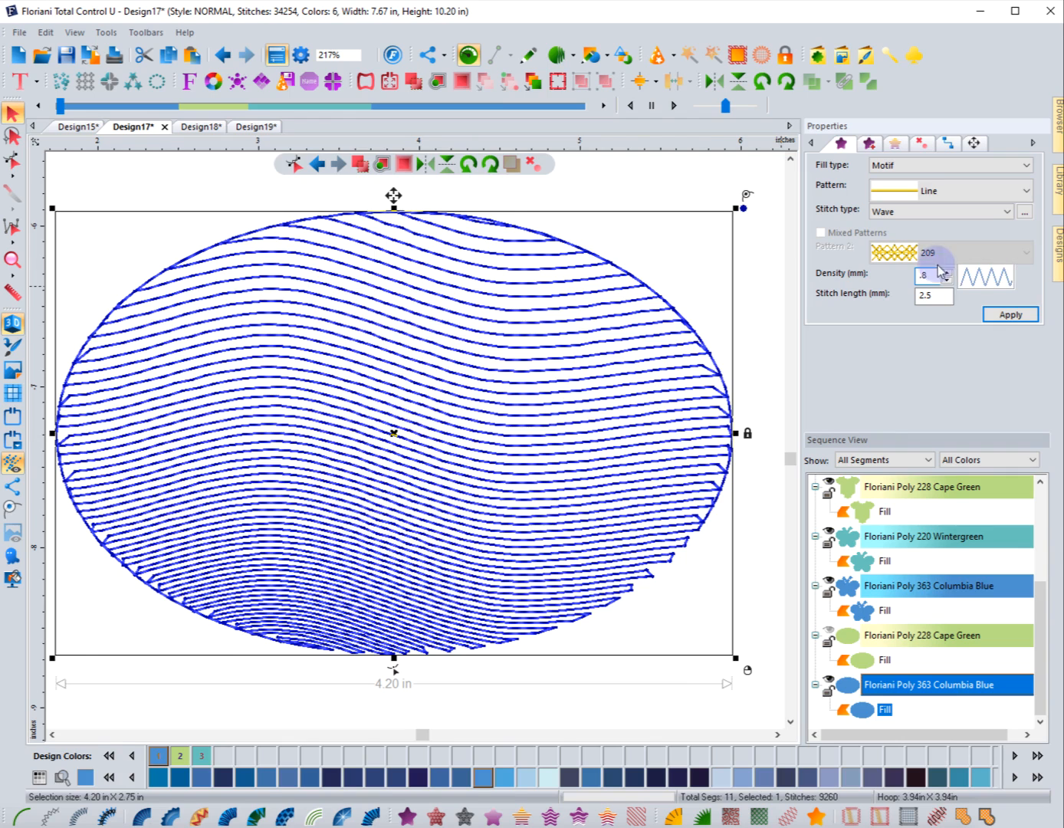
type("8")
left_click(1010, 314)
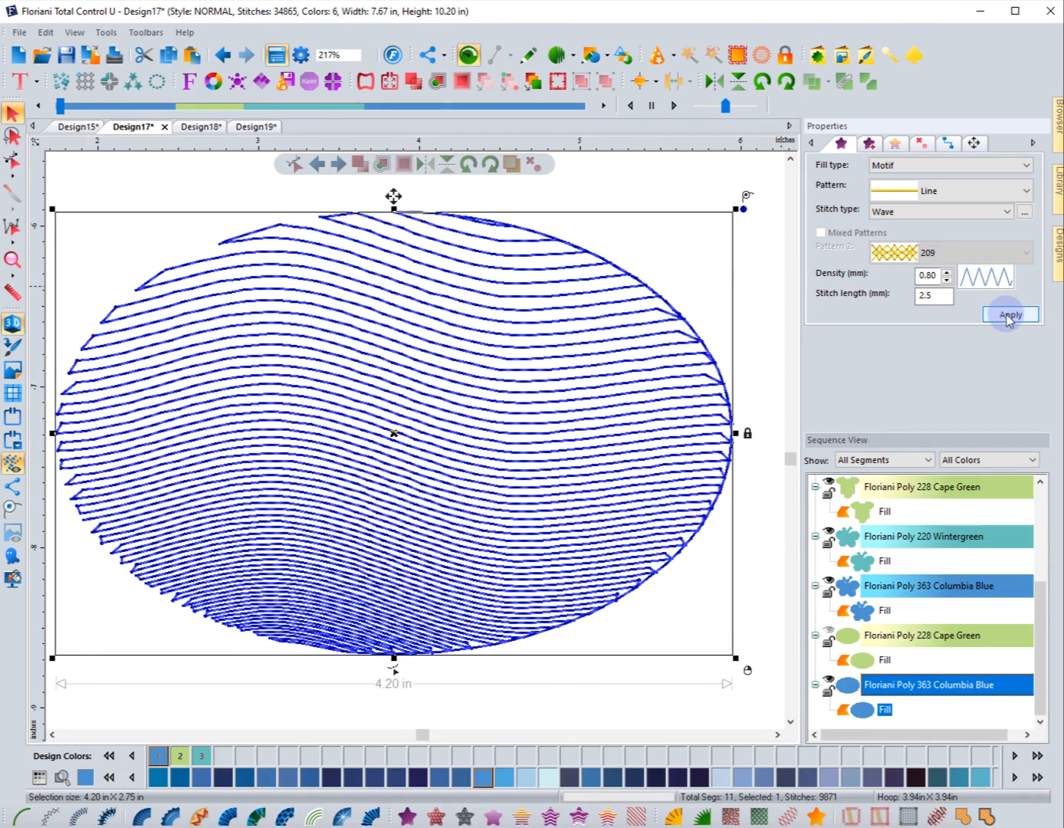
left_click(750, 319)
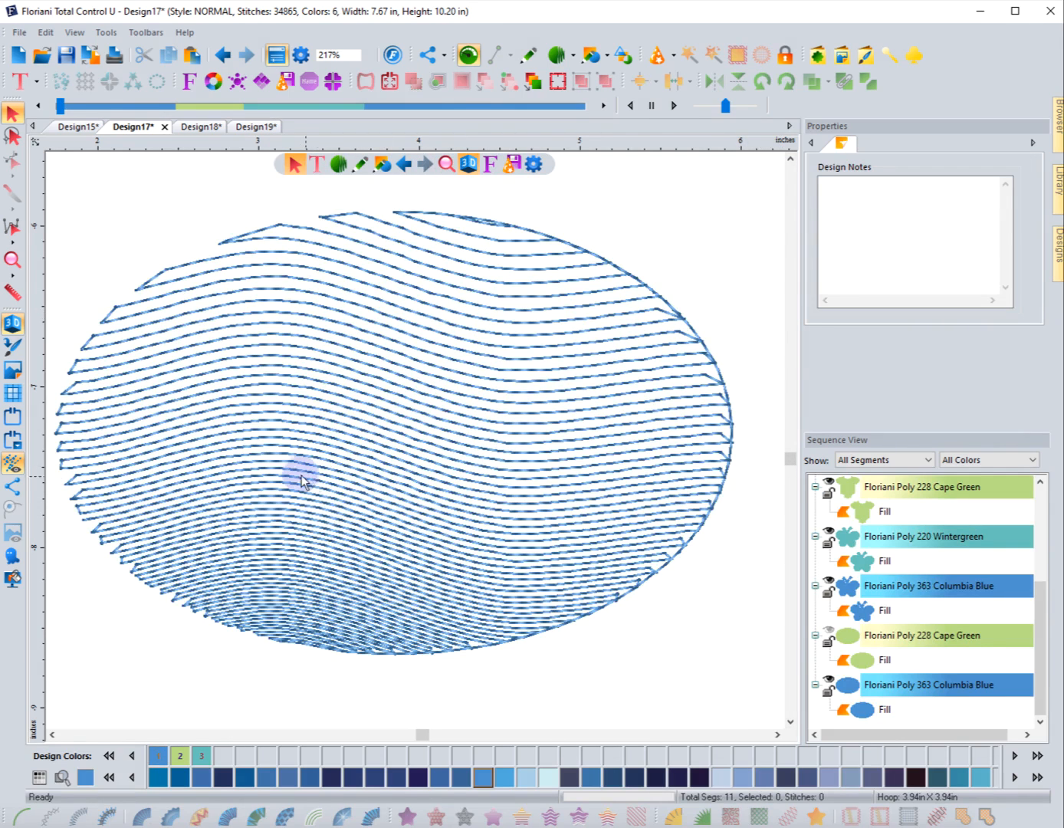
Set the bean style of the blue ellipse's wave fill to None
left_click(682, 324)
left_click(870, 145)
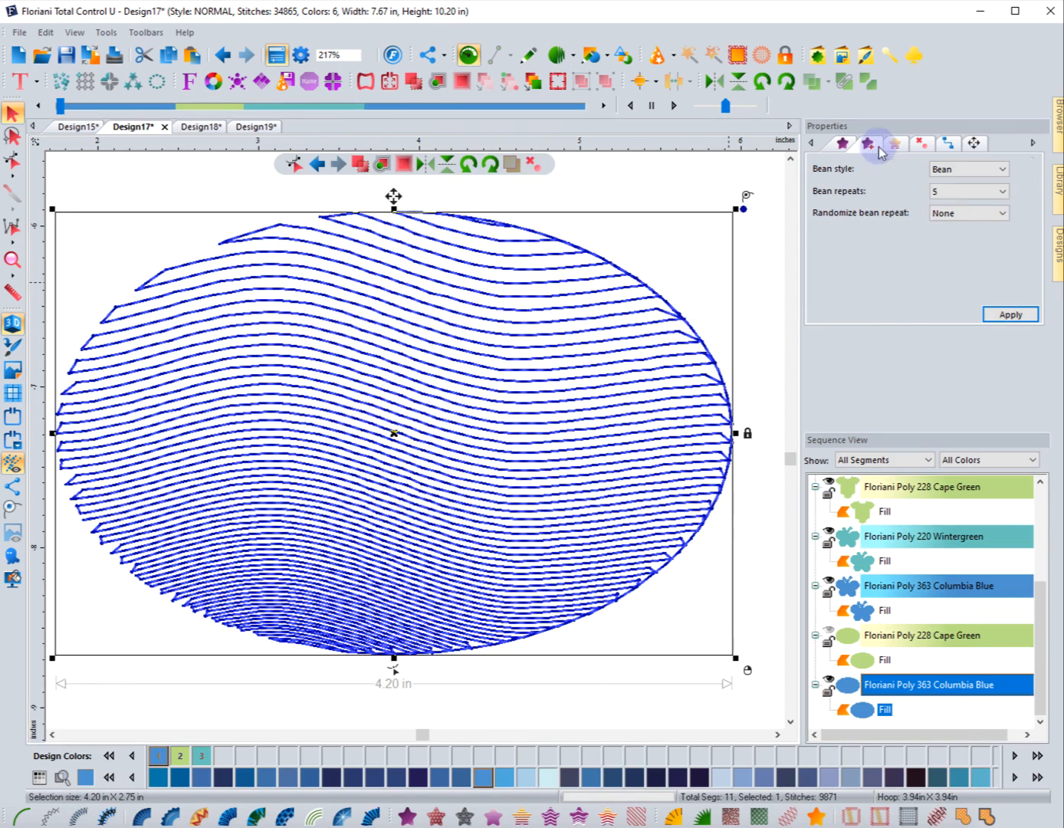
left_click(694, 192)
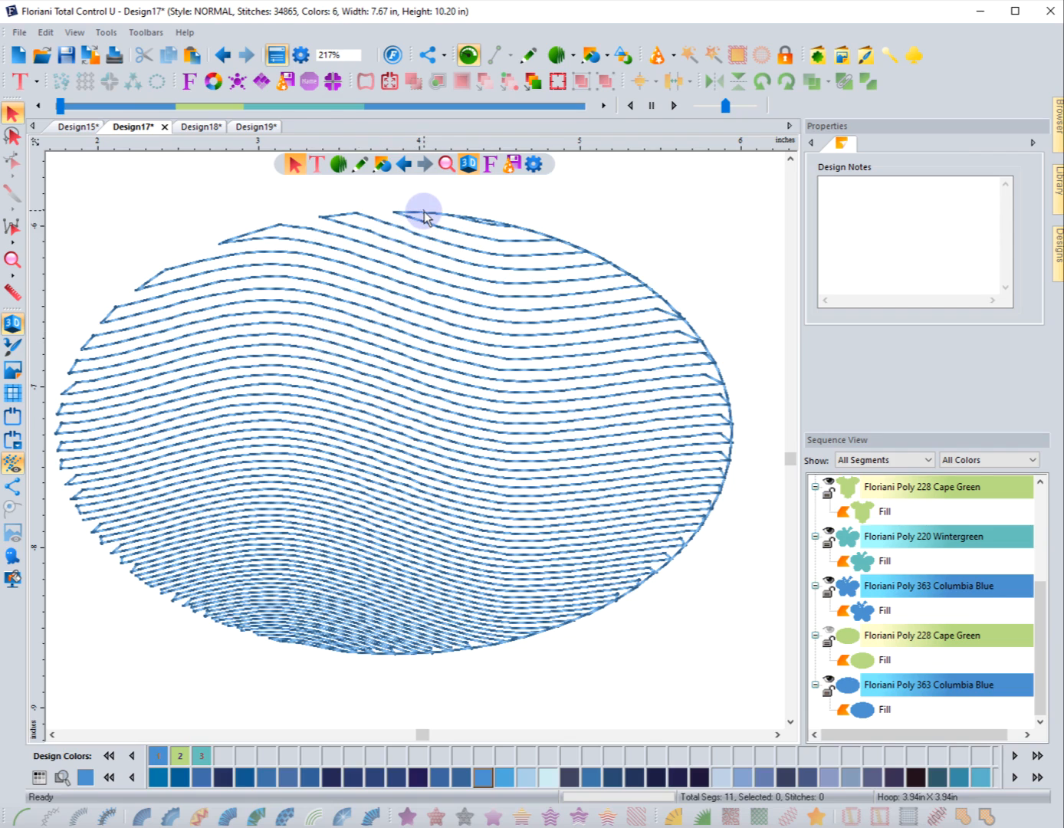
left_click(463, 221)
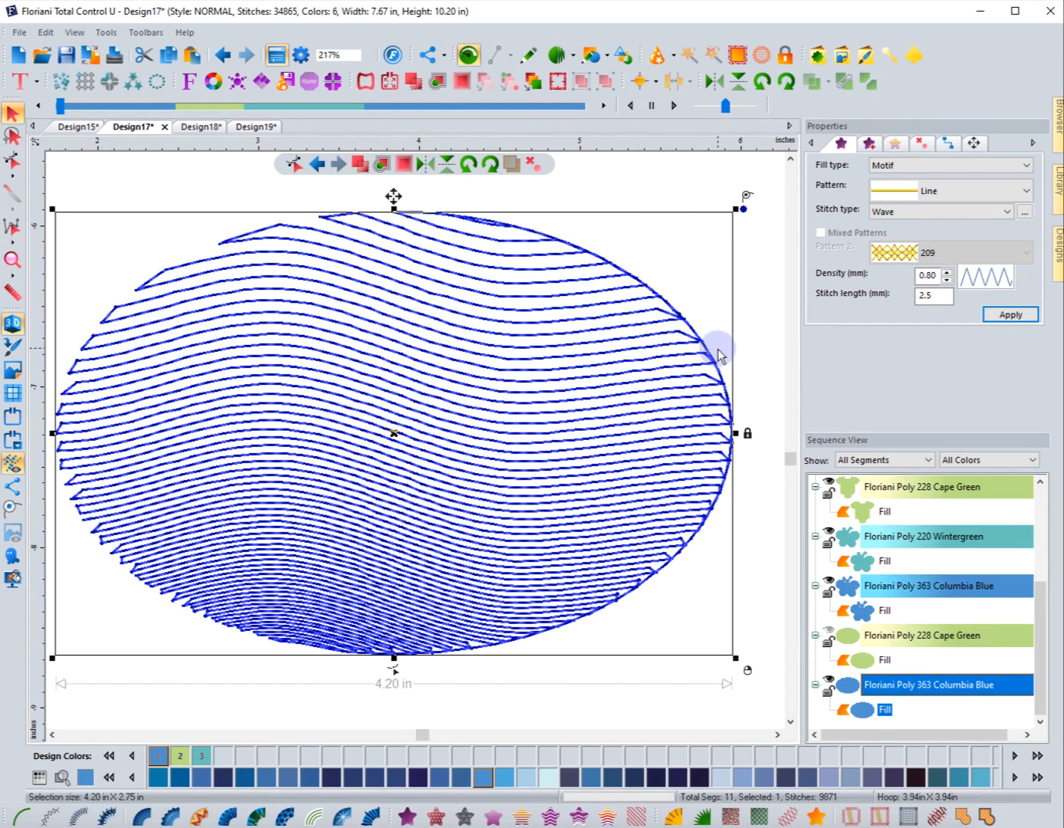
left_click(869, 145)
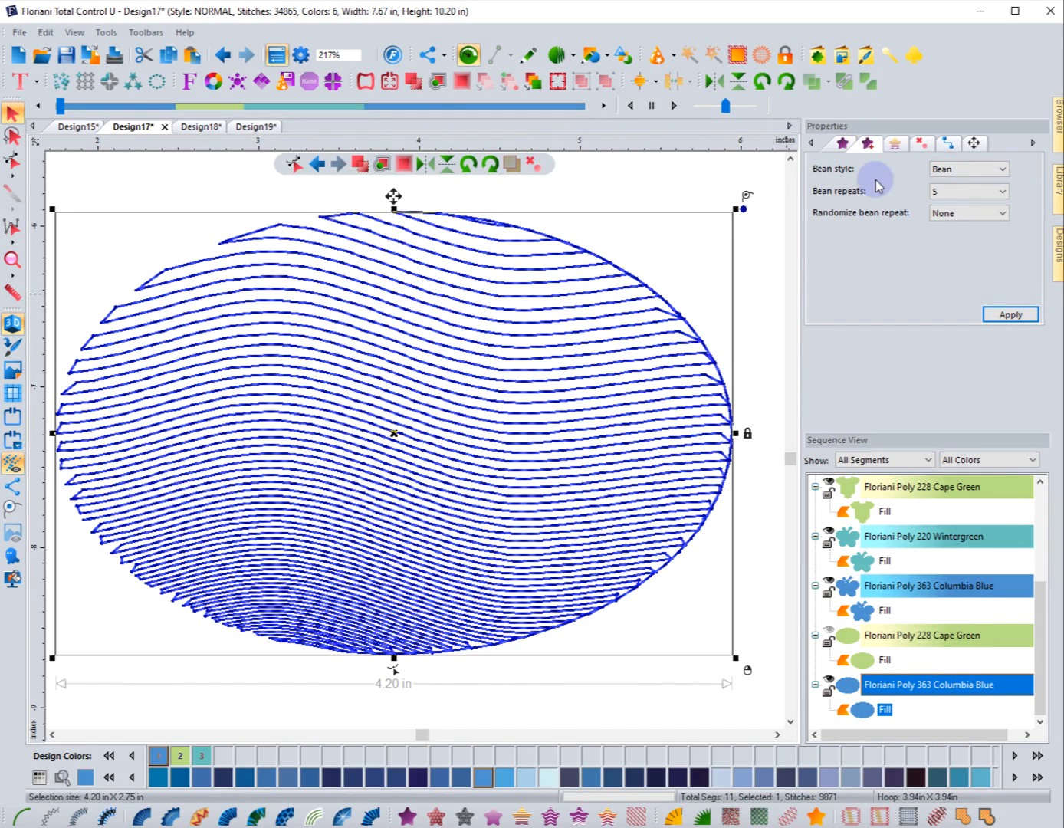
left_click(949, 168)
left_click(950, 184)
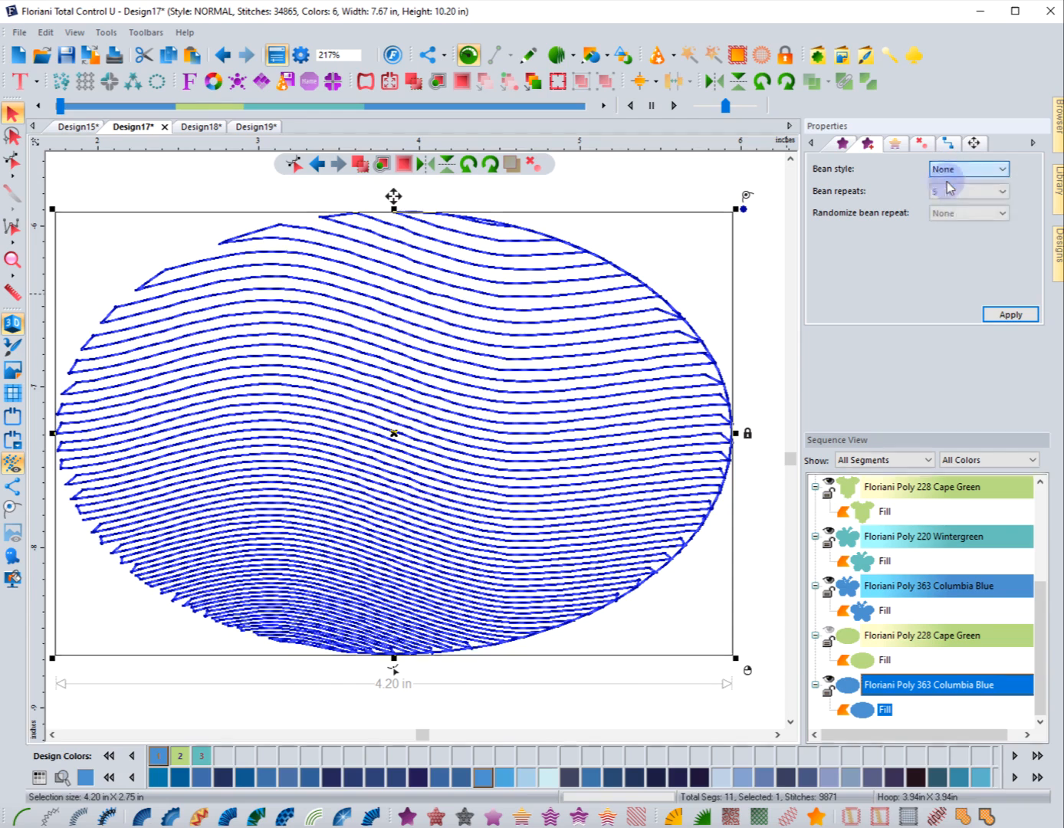
left_click(1008, 315)
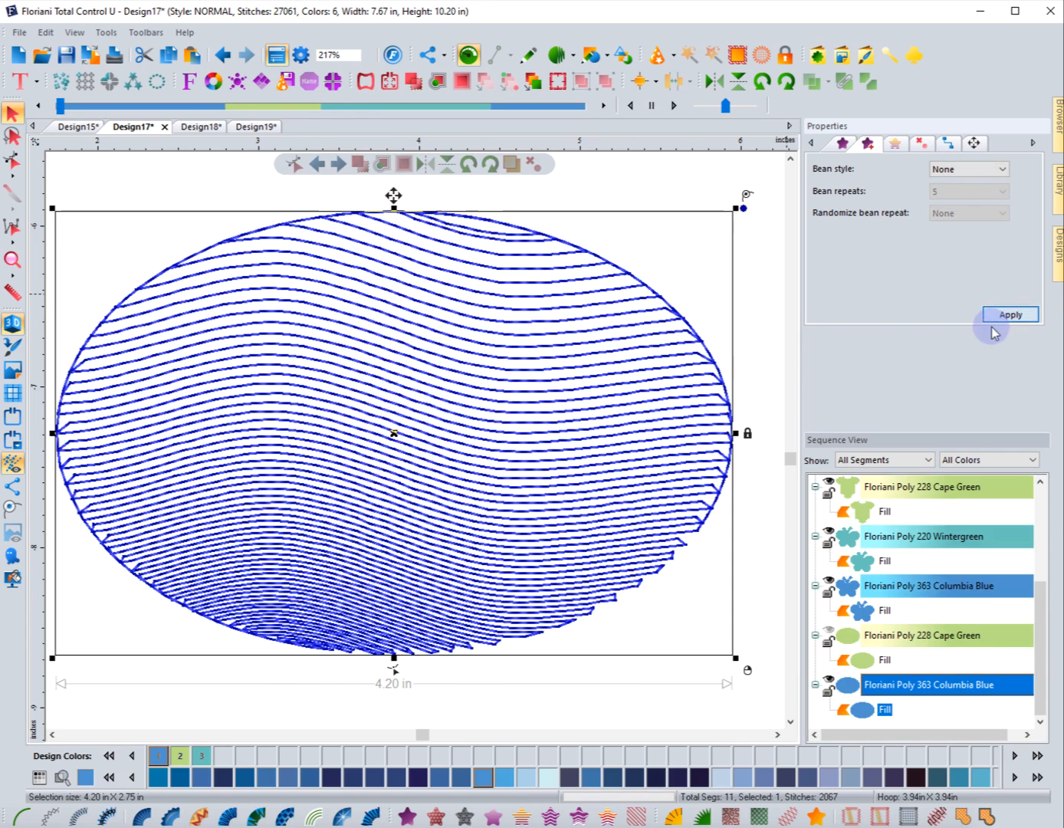
Change gradient type 1 of the blue ellipse's wave fill to Convex and deselect it
left_click(895, 145)
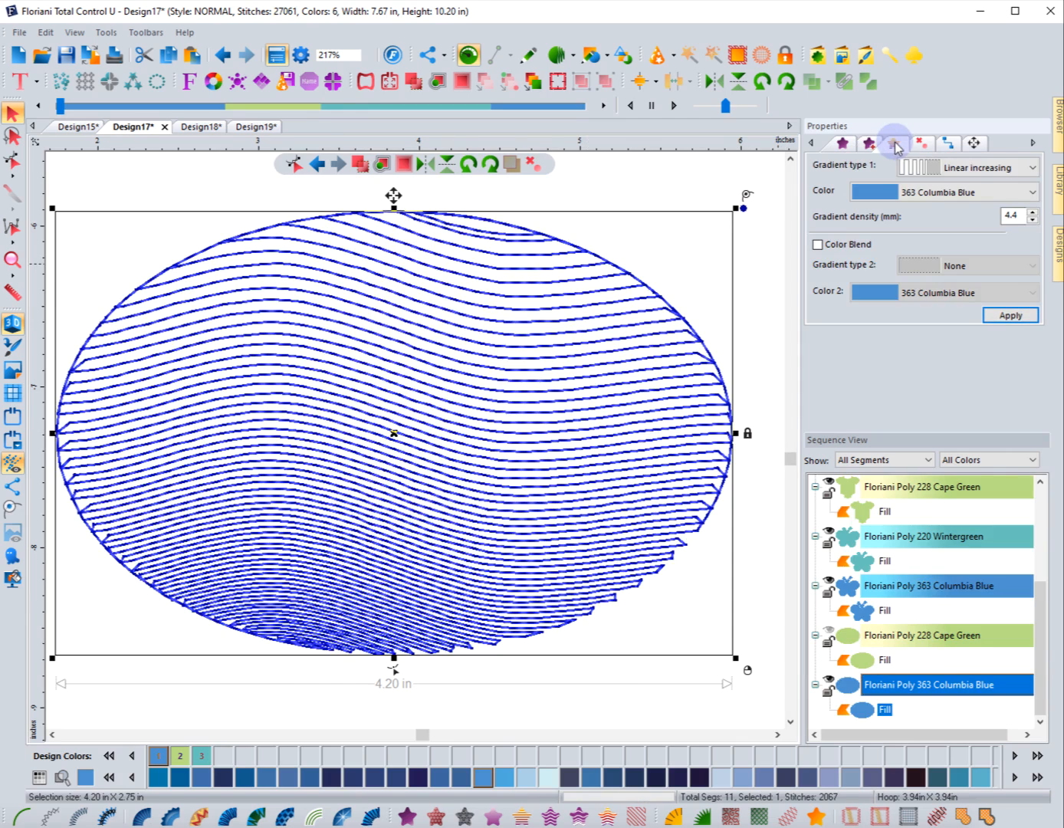
left_click(958, 172)
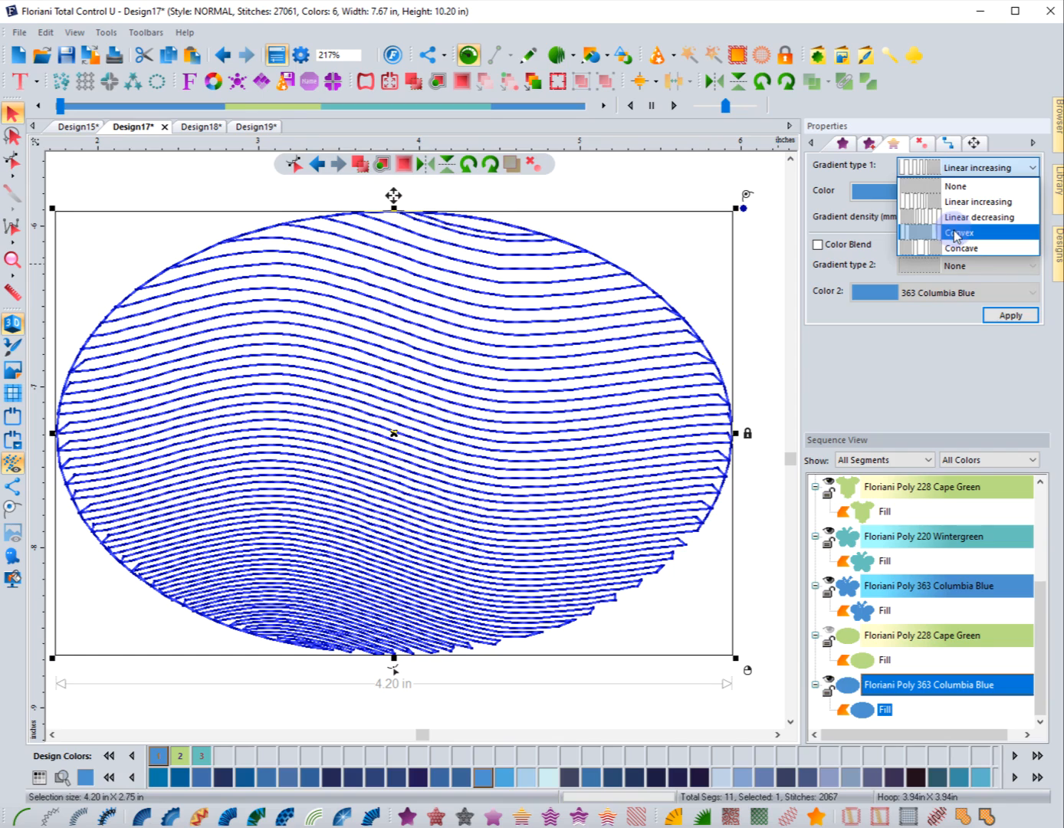
left_click(956, 233)
left_click(1000, 315)
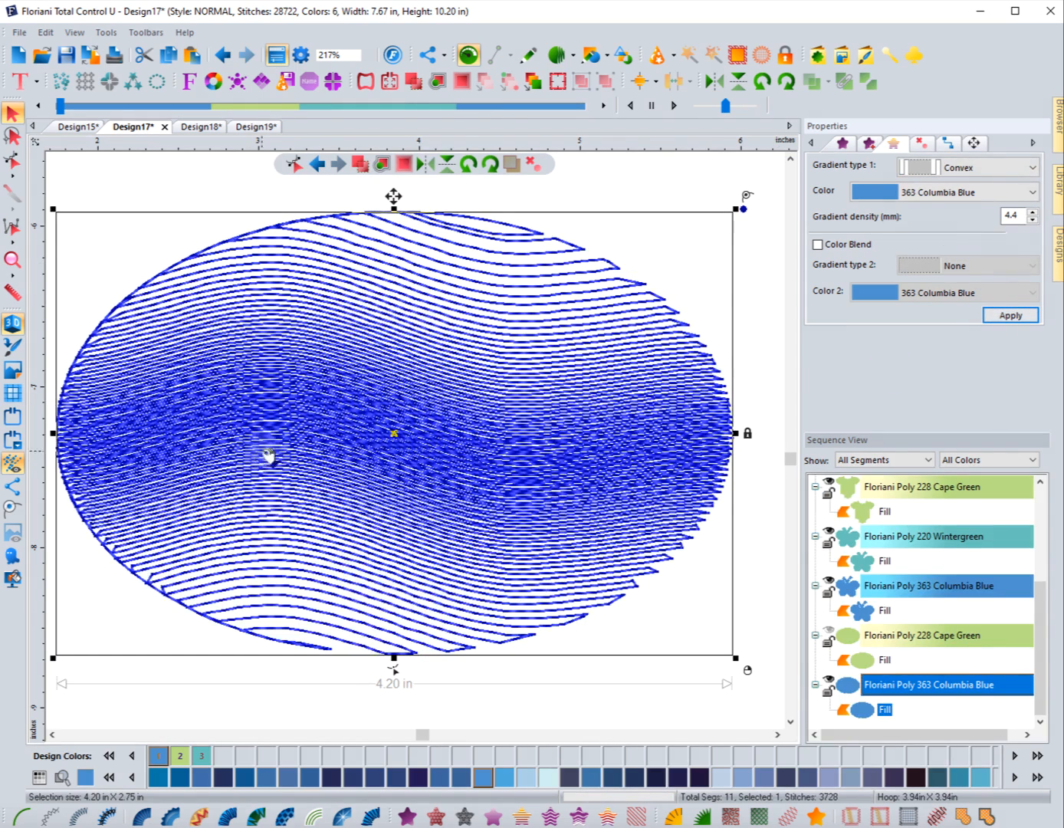
left_click(749, 283)
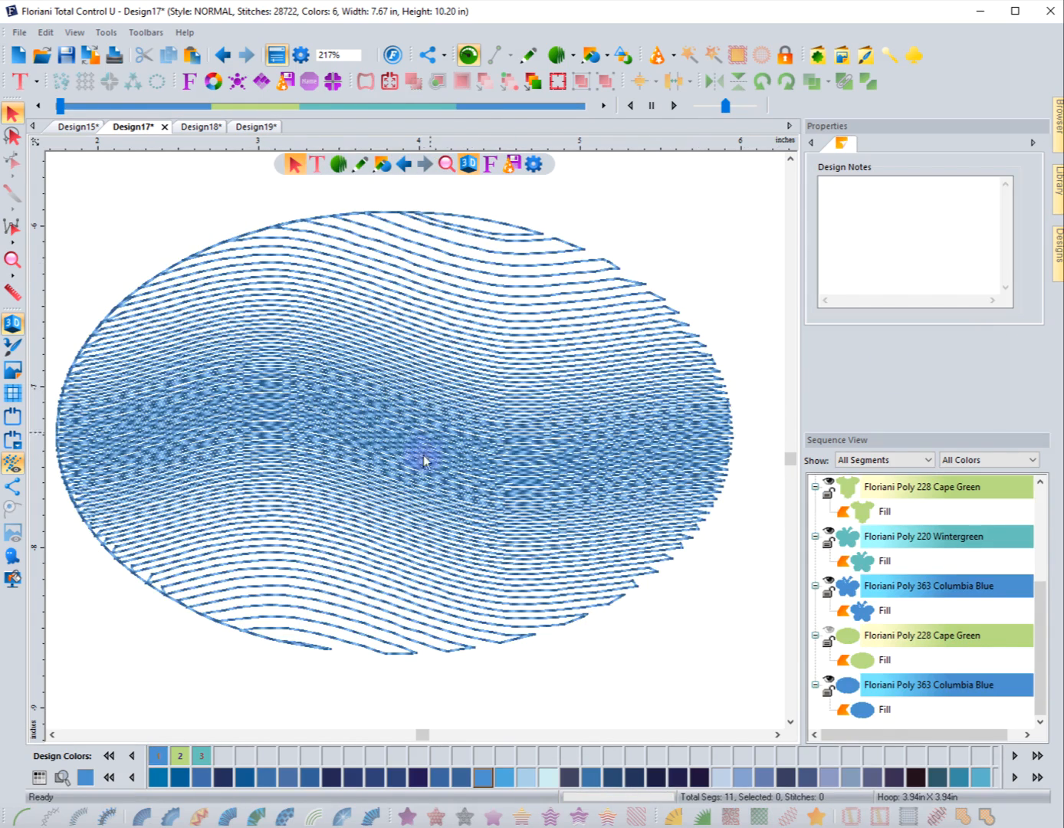
left_click(728, 434)
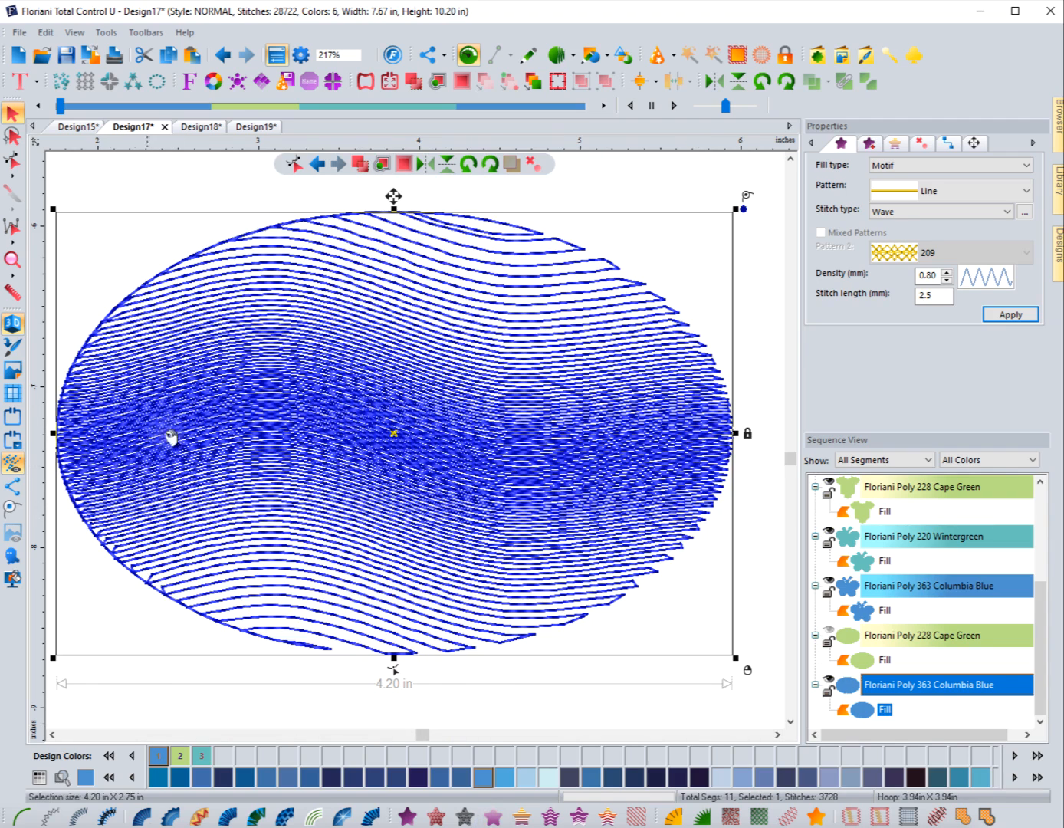
left_click(740, 366)
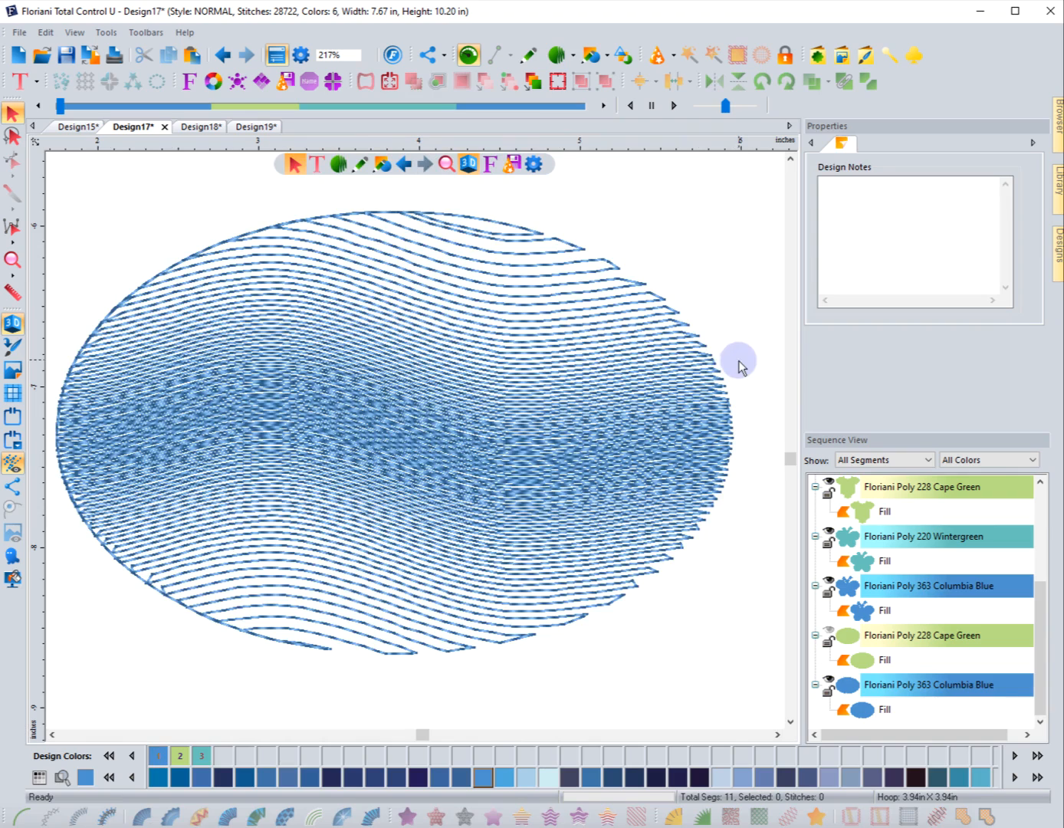
left_click(647, 295)
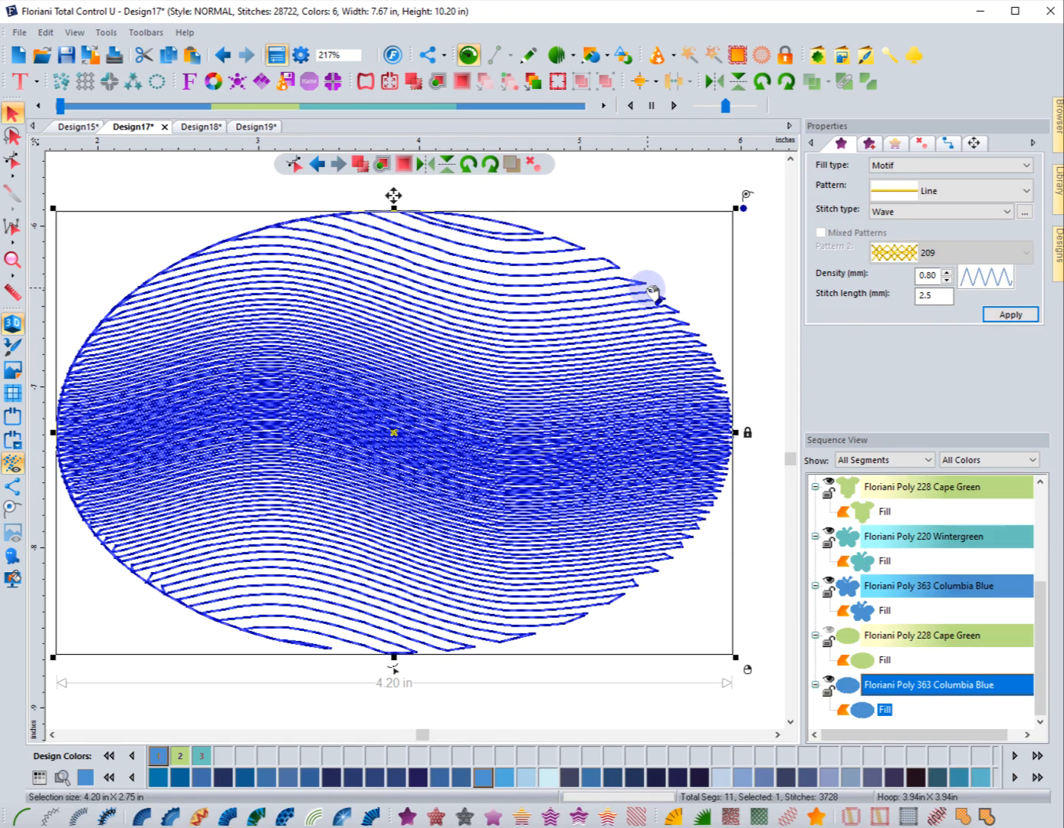
left_click(609, 817)
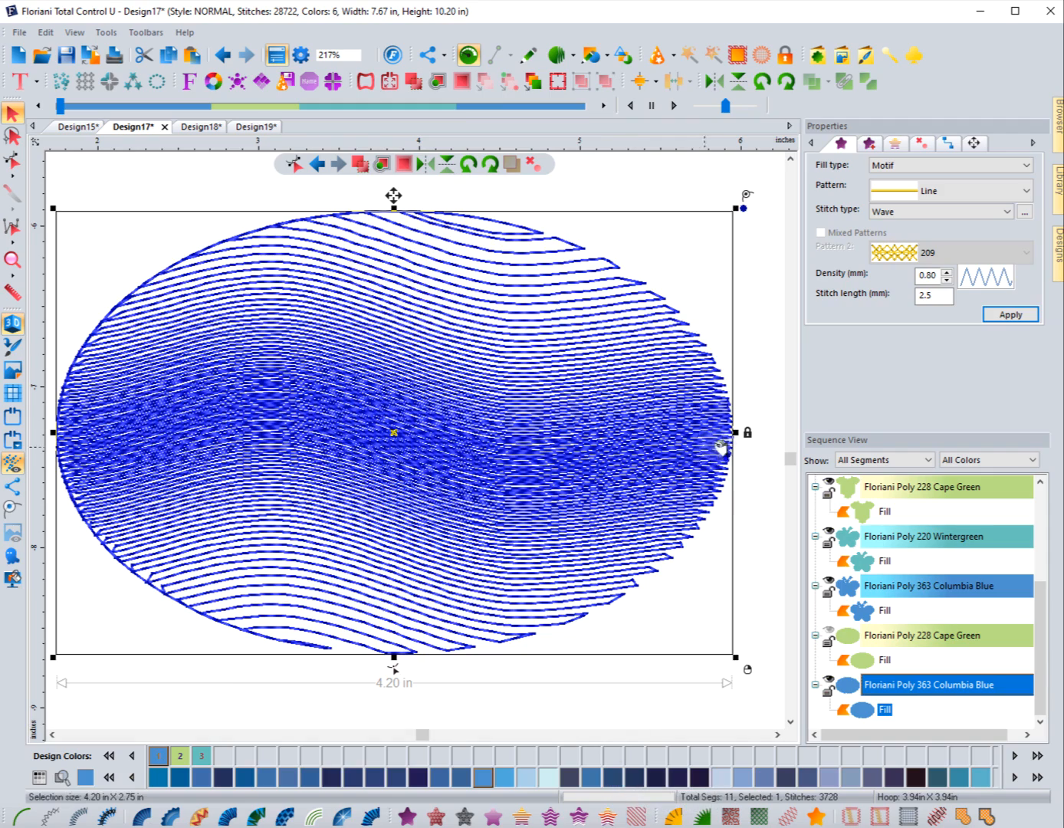
Show the hidden Cape Green ellipse together with the blue wave gradient ellipse and clear the selection
left_click(828, 635)
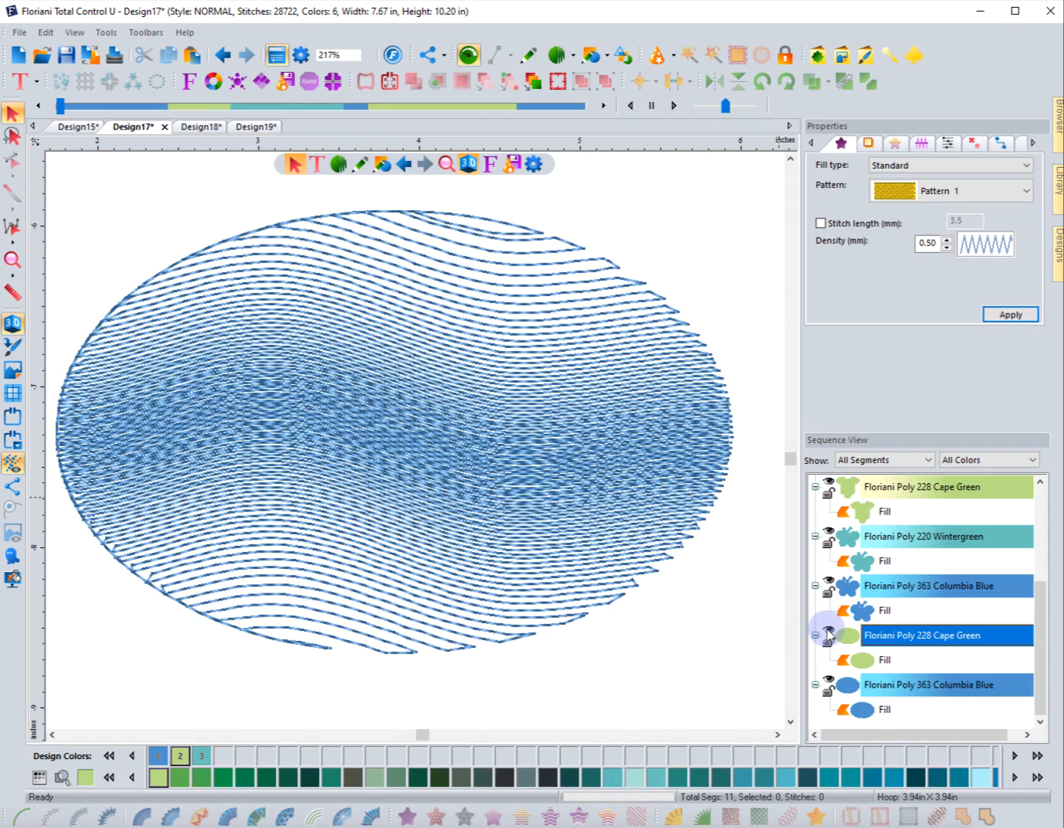
left_click(759, 397)
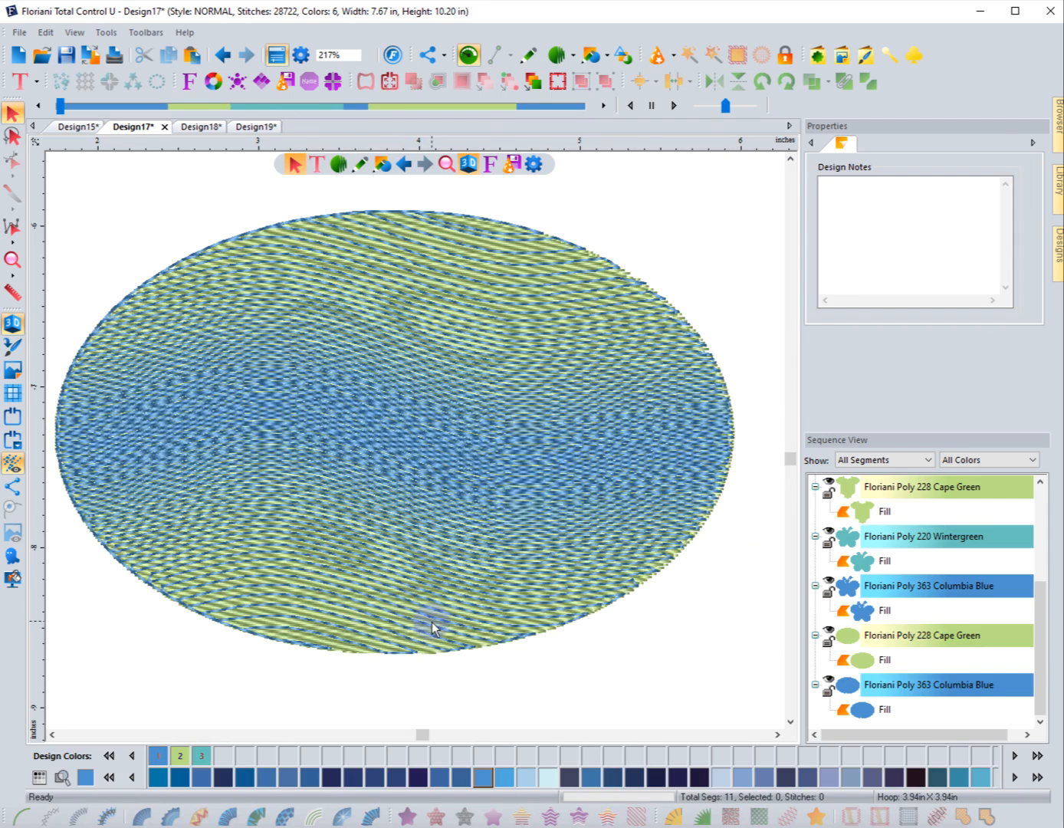
Hide the Cape Green ellipse, apply a Wave Color Blend fill to the Columbia Blue ellipse, and deselect it
left_click(828, 636)
left_click(851, 686)
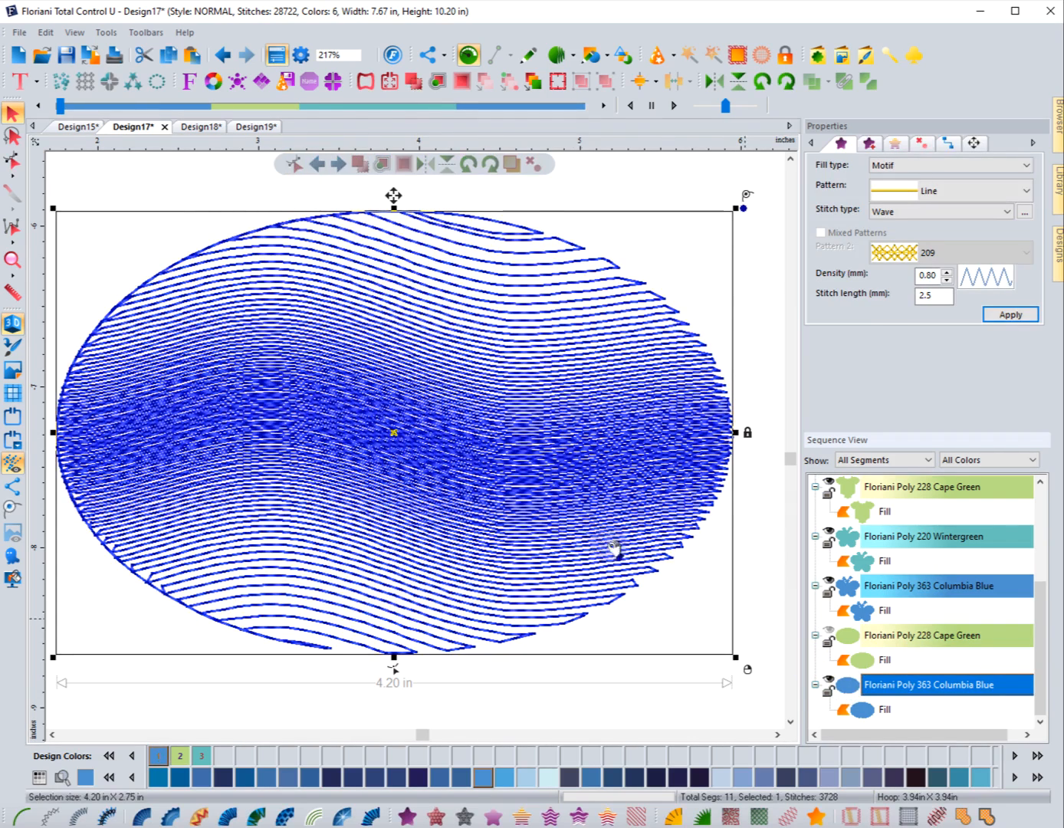
left_click(606, 818)
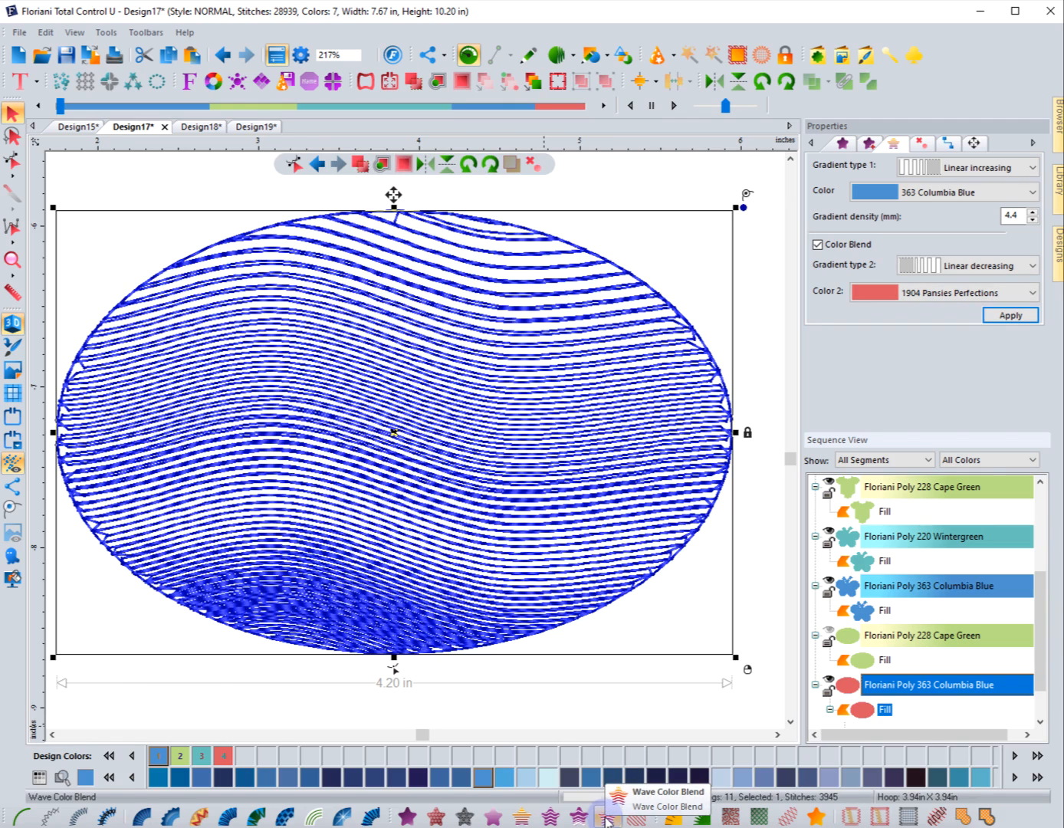
left_click(575, 445)
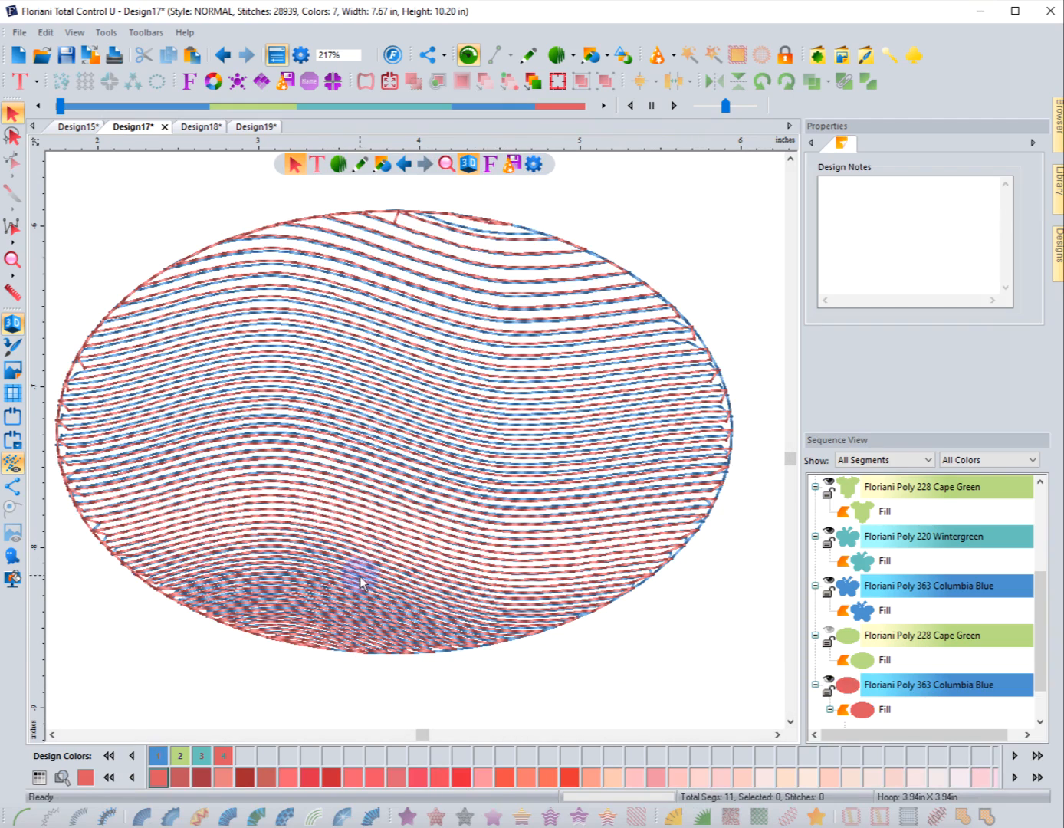
Set gradient type 2 of the ellipse's wave color blend to Linear increasing and clear the selection
left_click(862, 713)
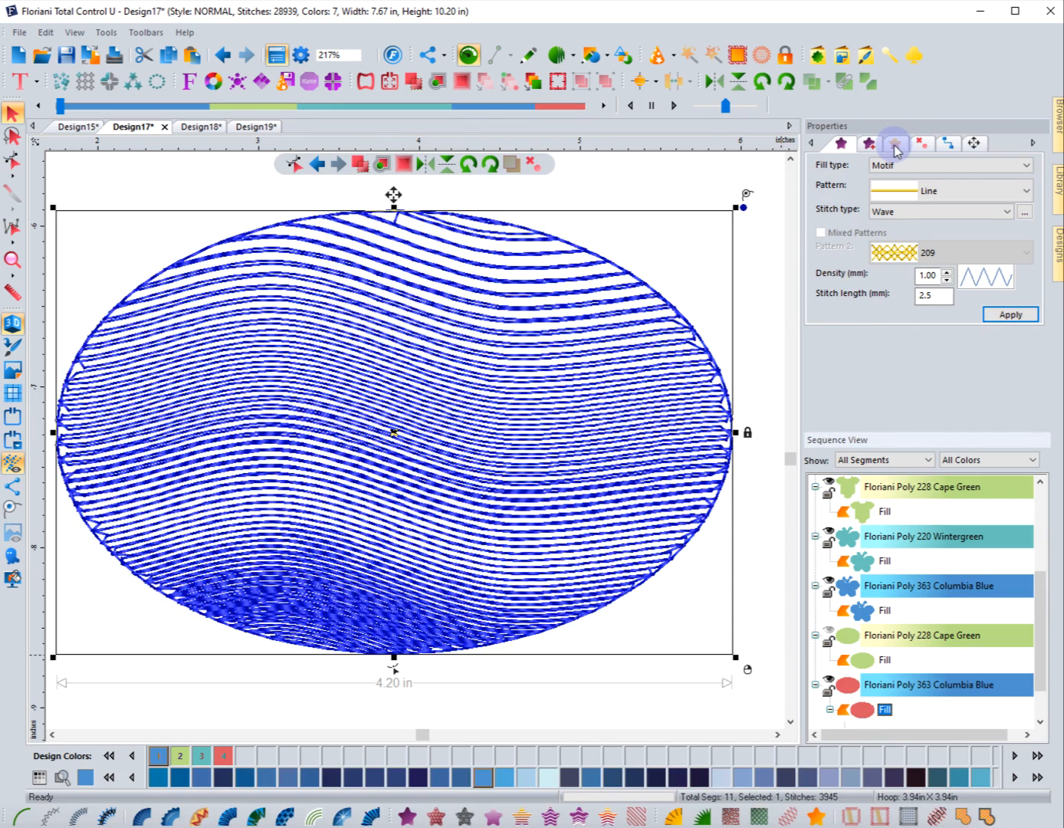
left_click(893, 146)
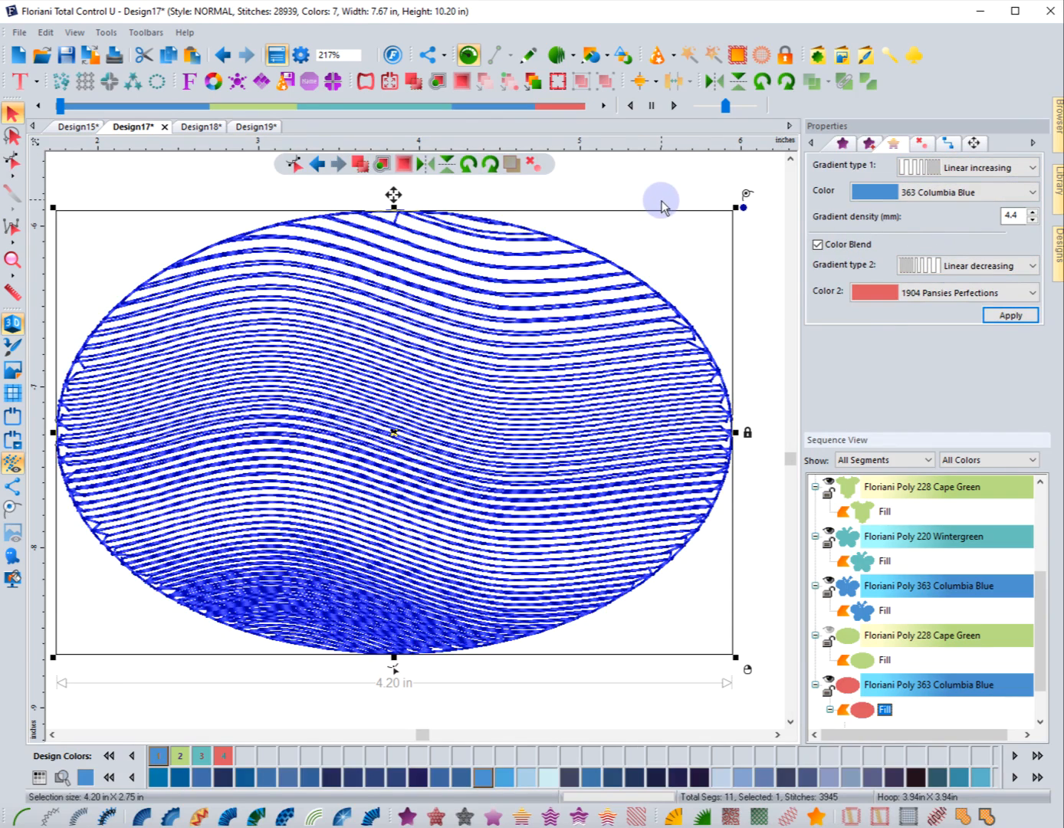
left_click(975, 270)
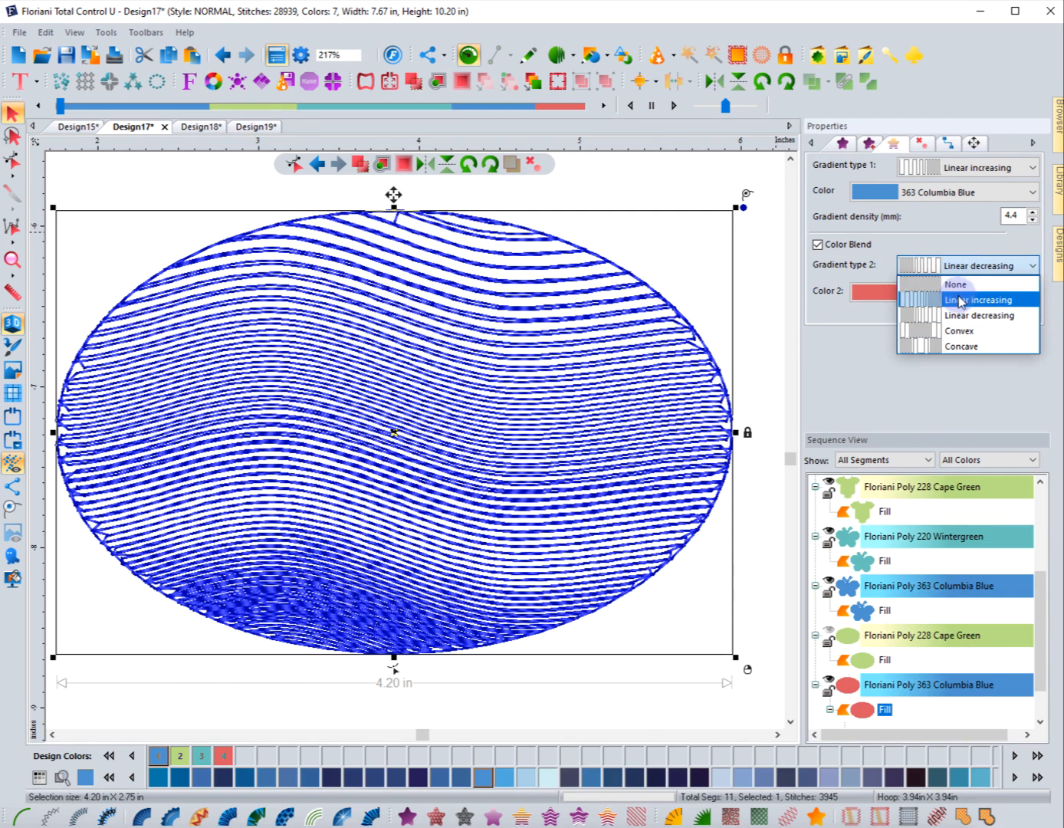
left_click(958, 299)
left_click(999, 316)
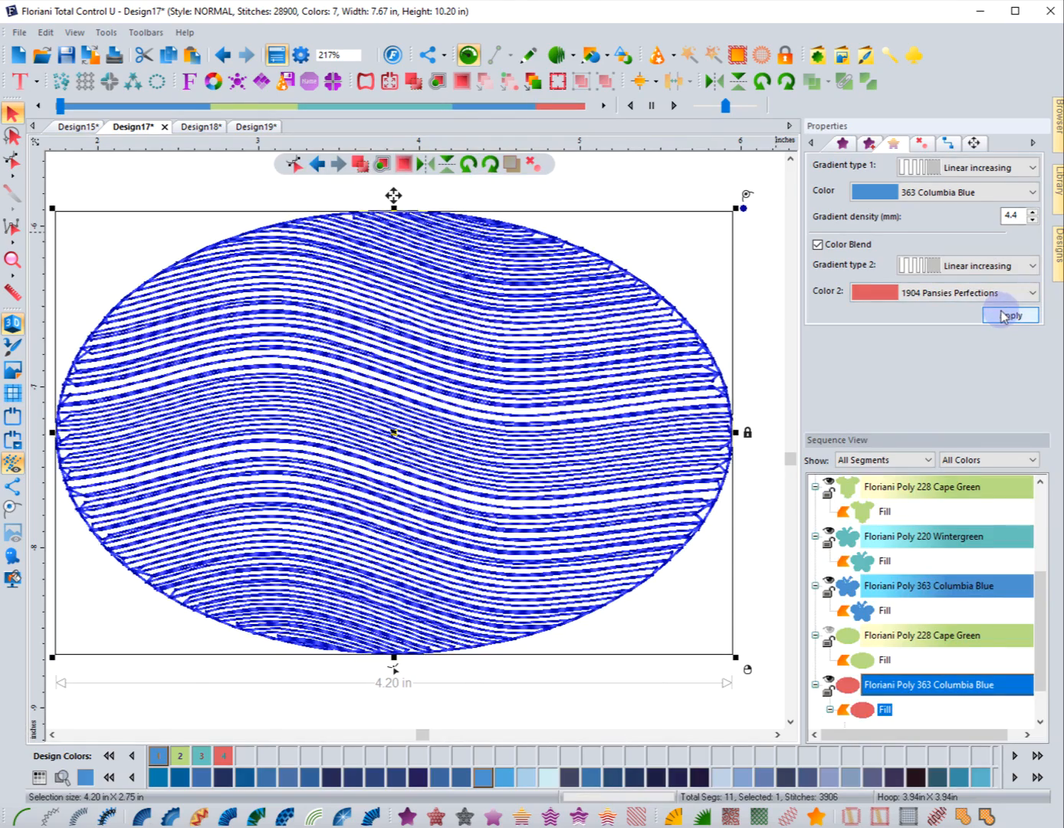
left_click(699, 178)
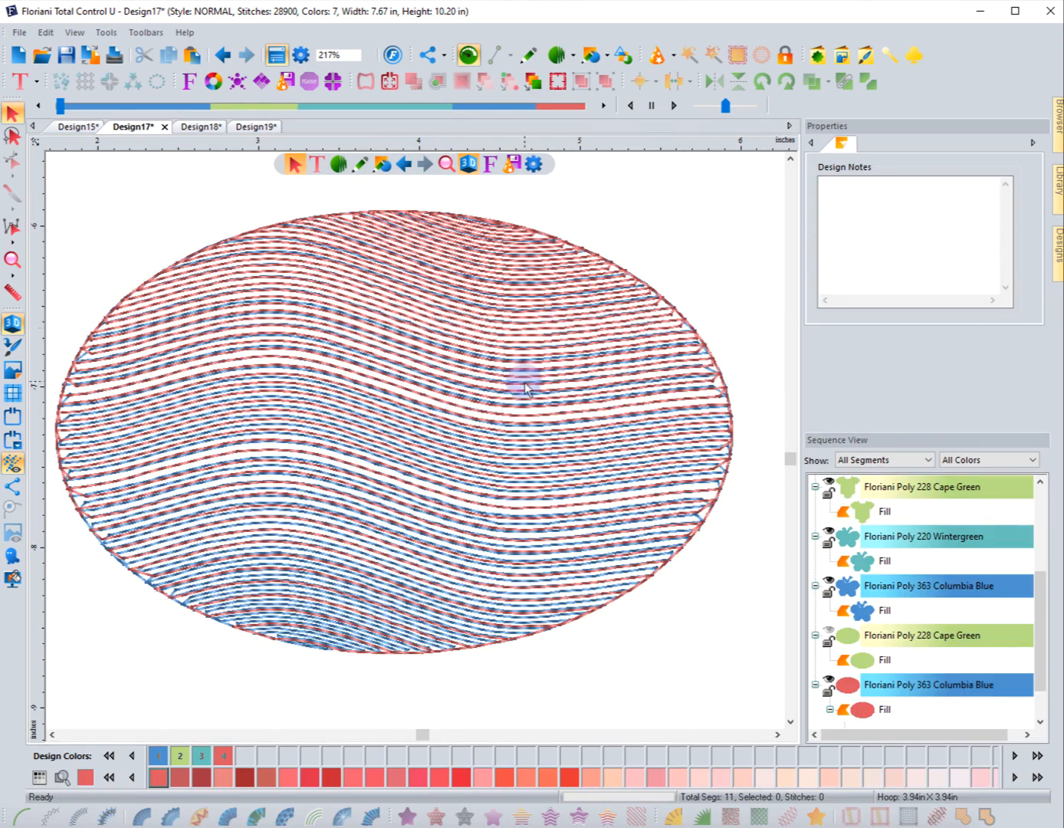
left_click(666, 376)
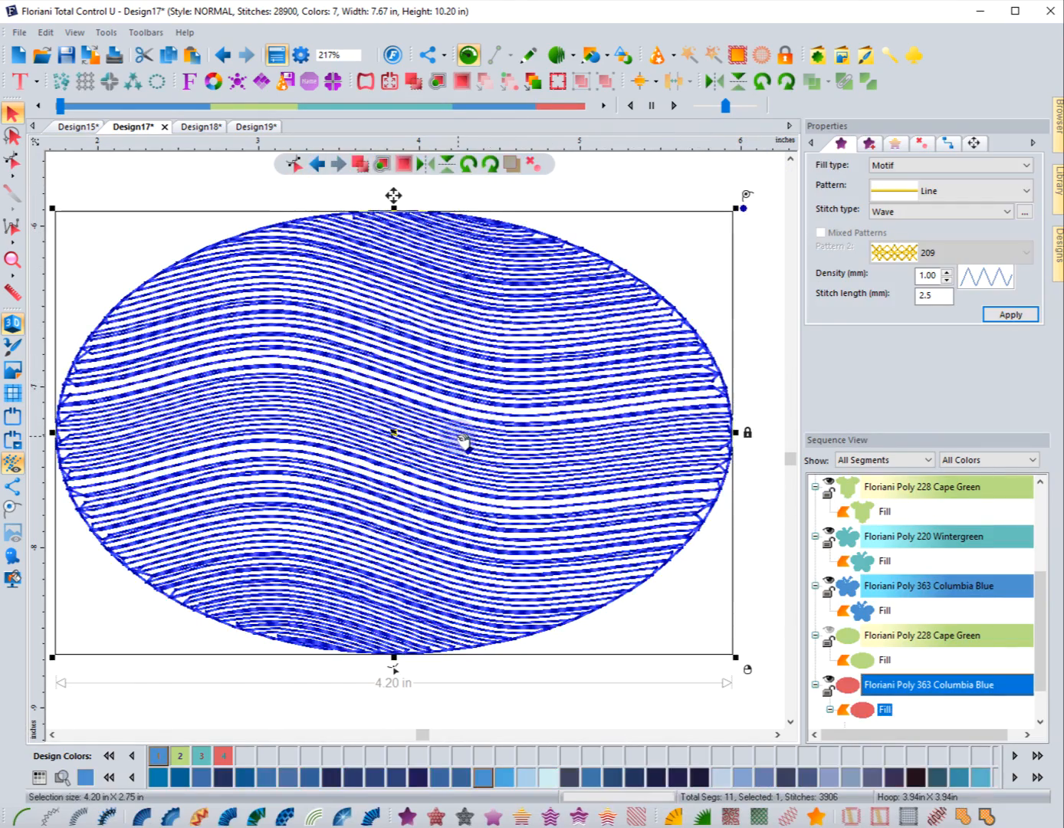
left_click(625, 185)
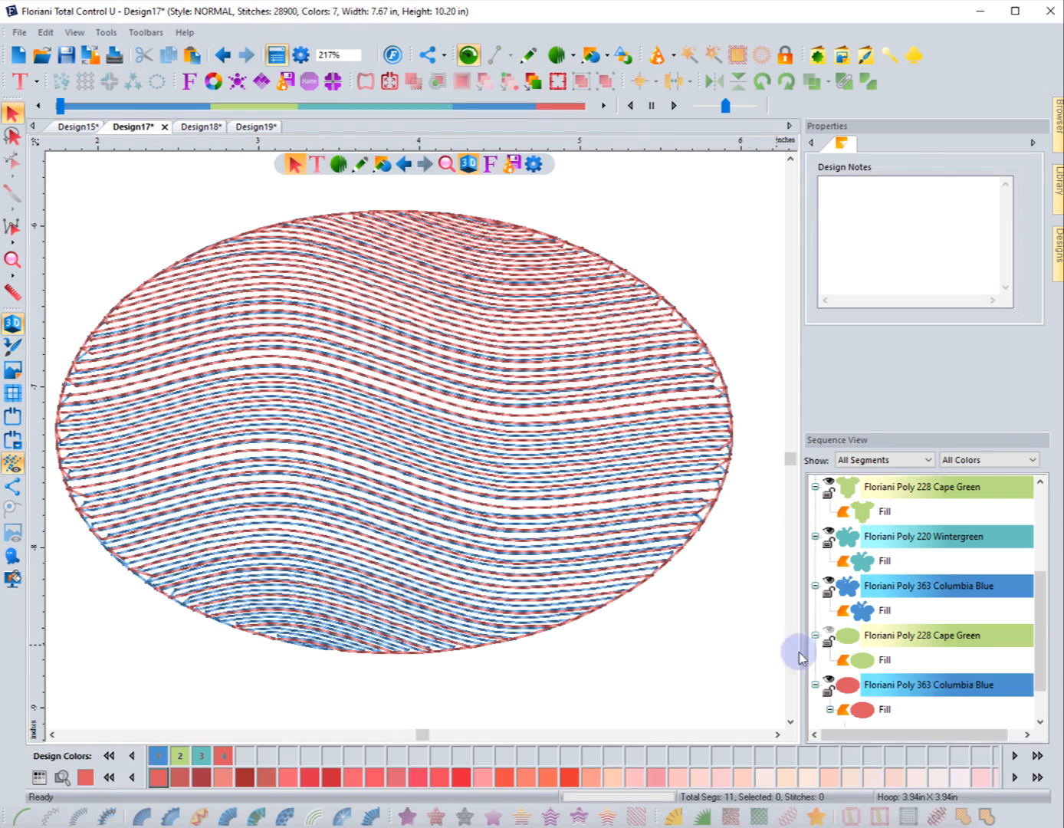
left_click(889, 682)
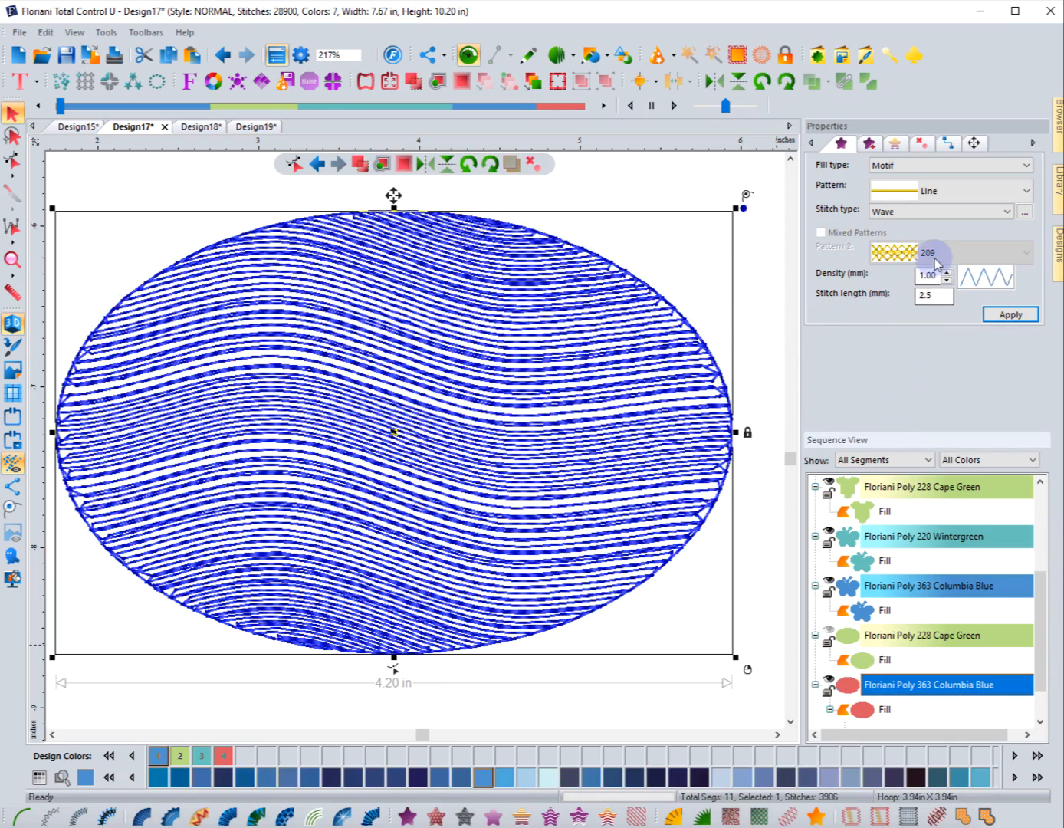
left_click(776, 372)
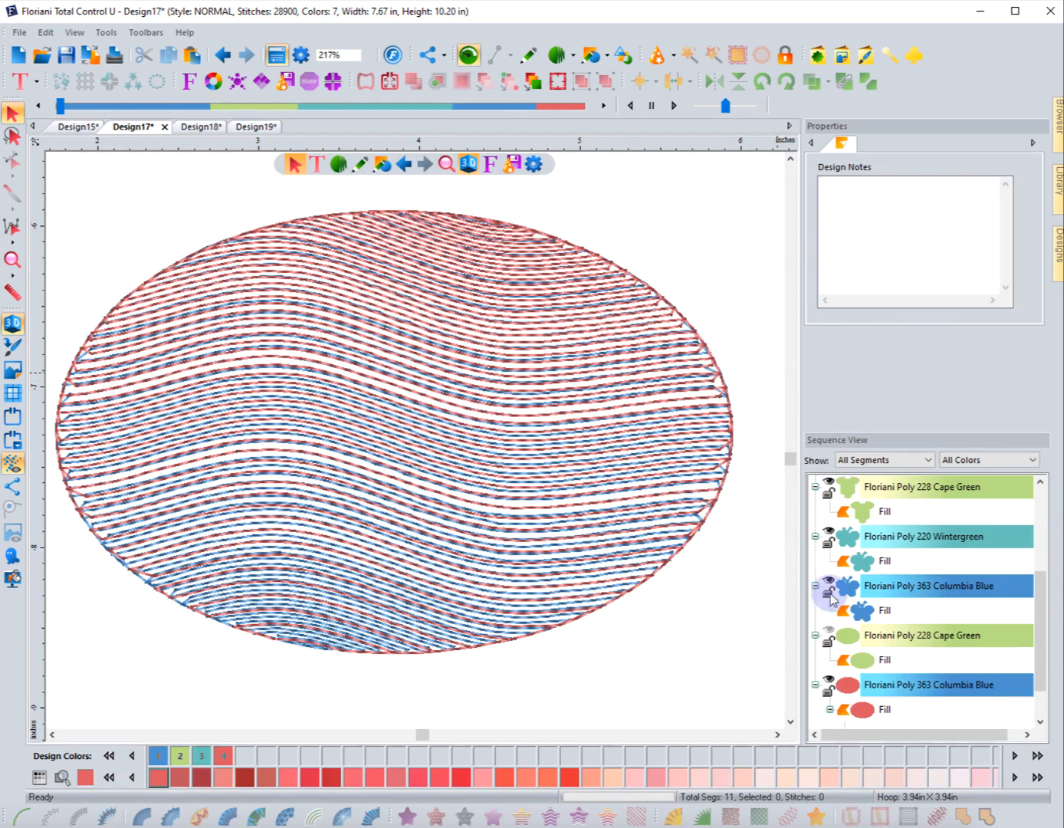
Show the Cape Green ellipse beneath the wave color blend ellipse and clear the selection to view both
left_click(834, 632)
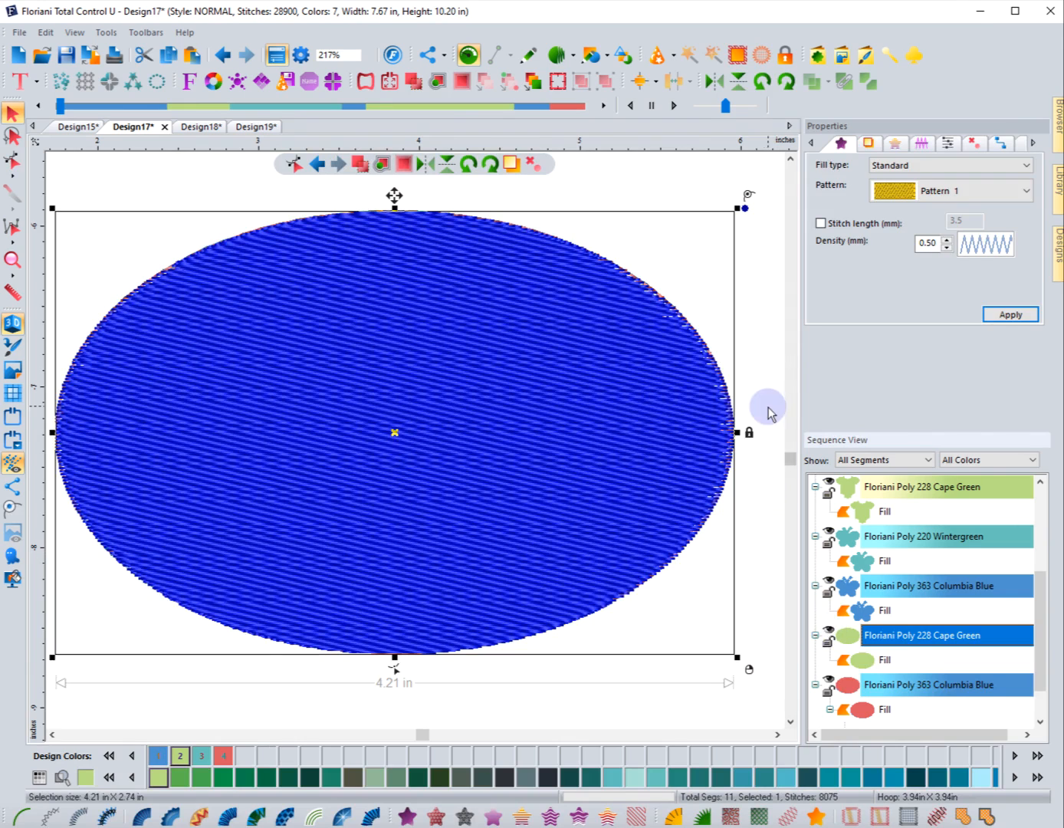
left_click(761, 406)
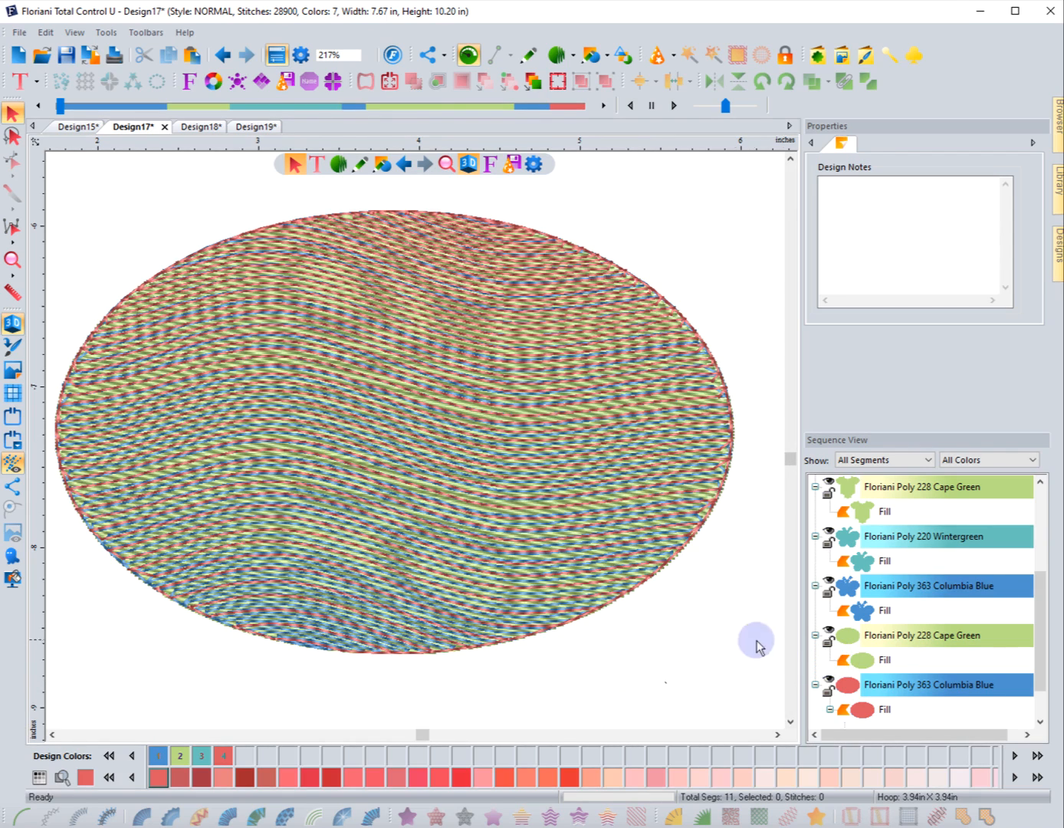
scroll(482, 459, "down", 2)
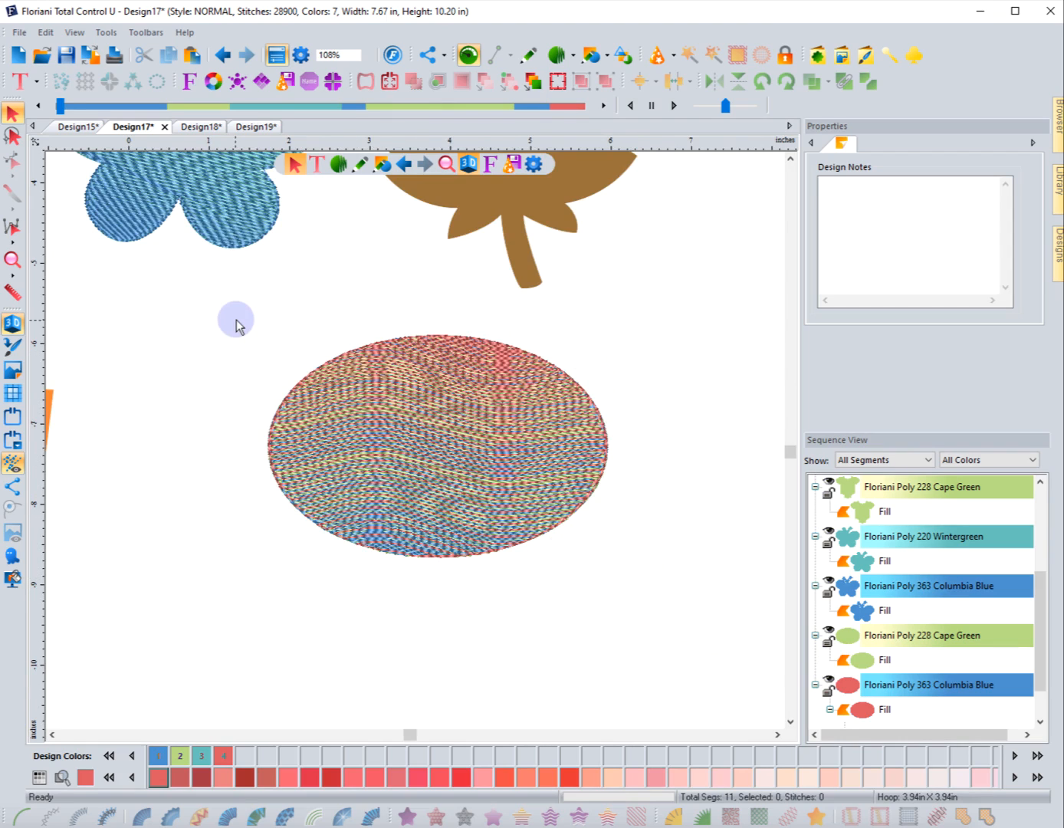
Hide the Cape Green ellipse again and apply a Mesh Fill to the Columbia Blue ellipse
left_click(848, 687)
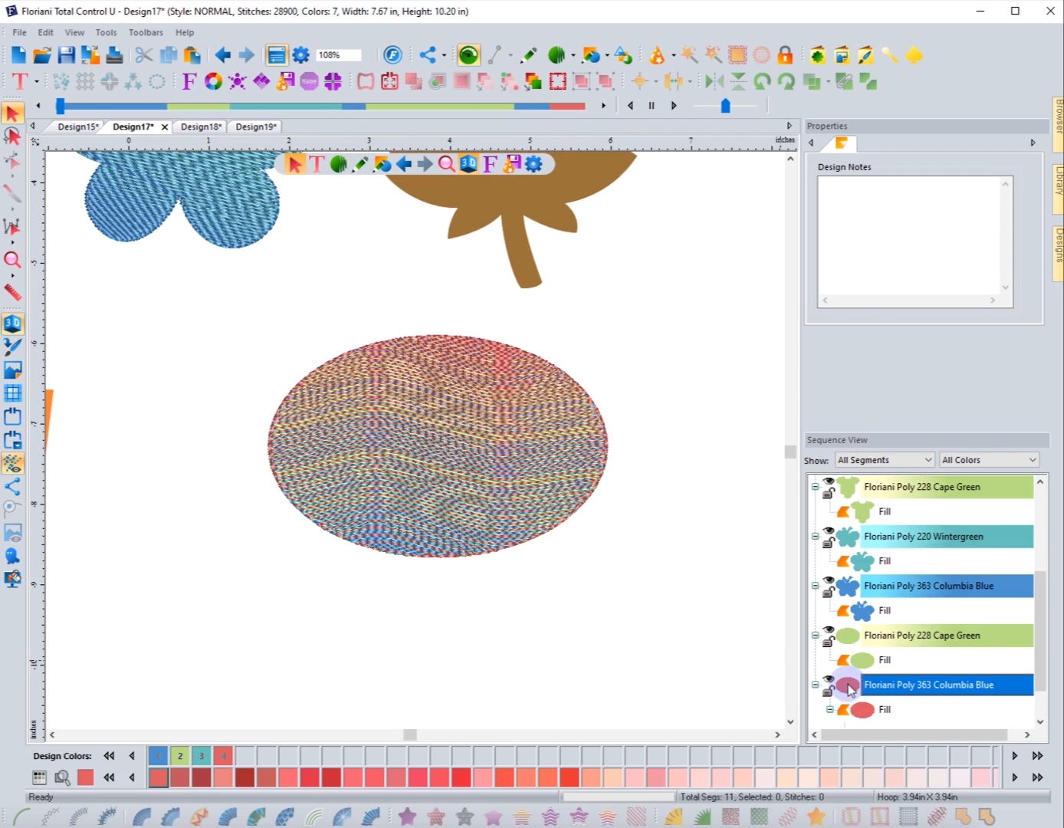
left_click(830, 633)
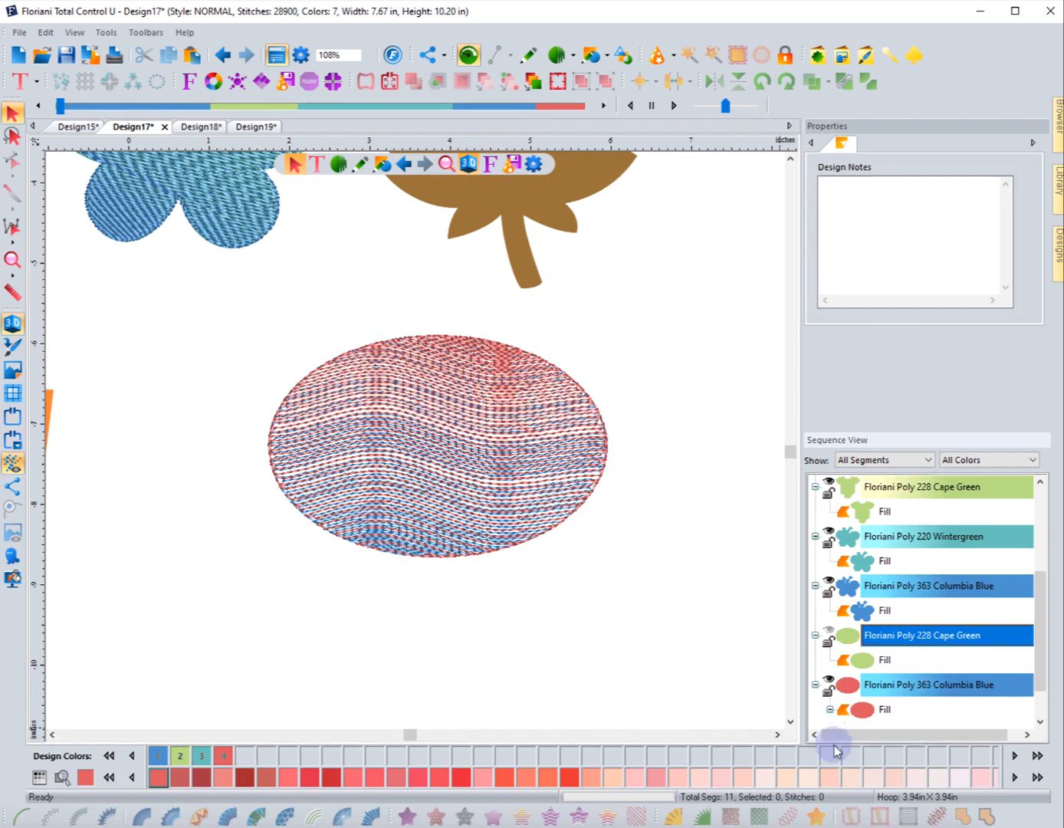
left_click(875, 690)
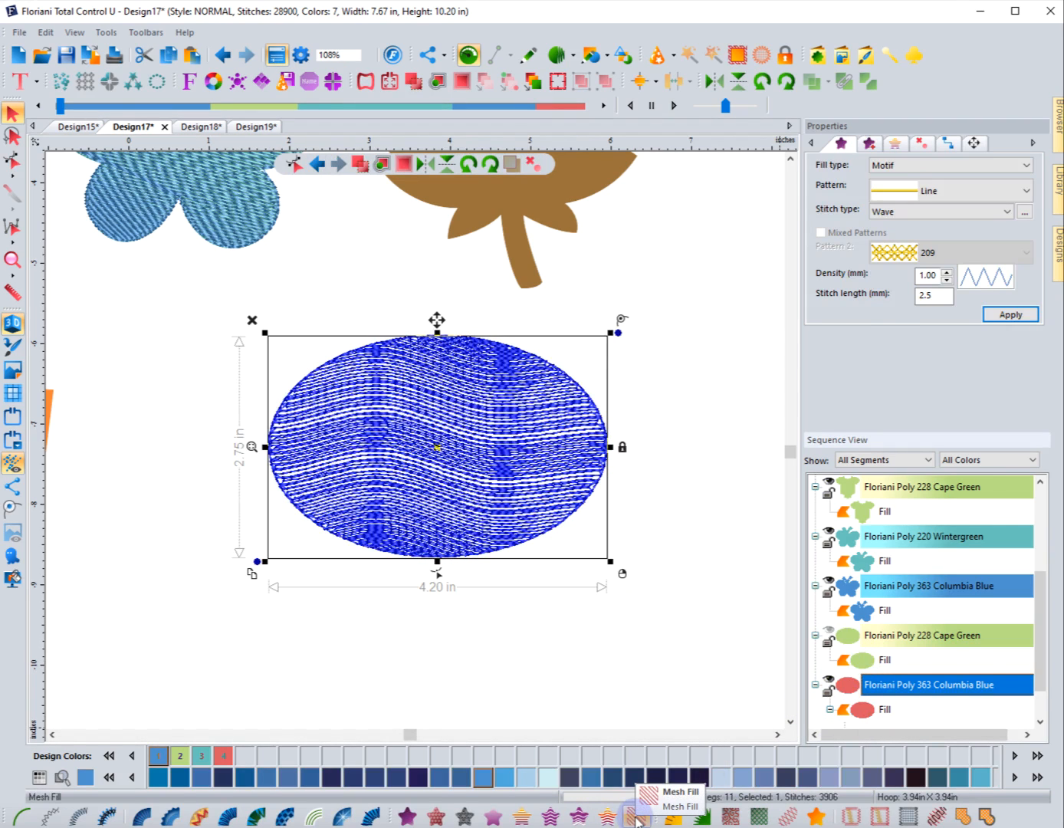
left_click(634, 817)
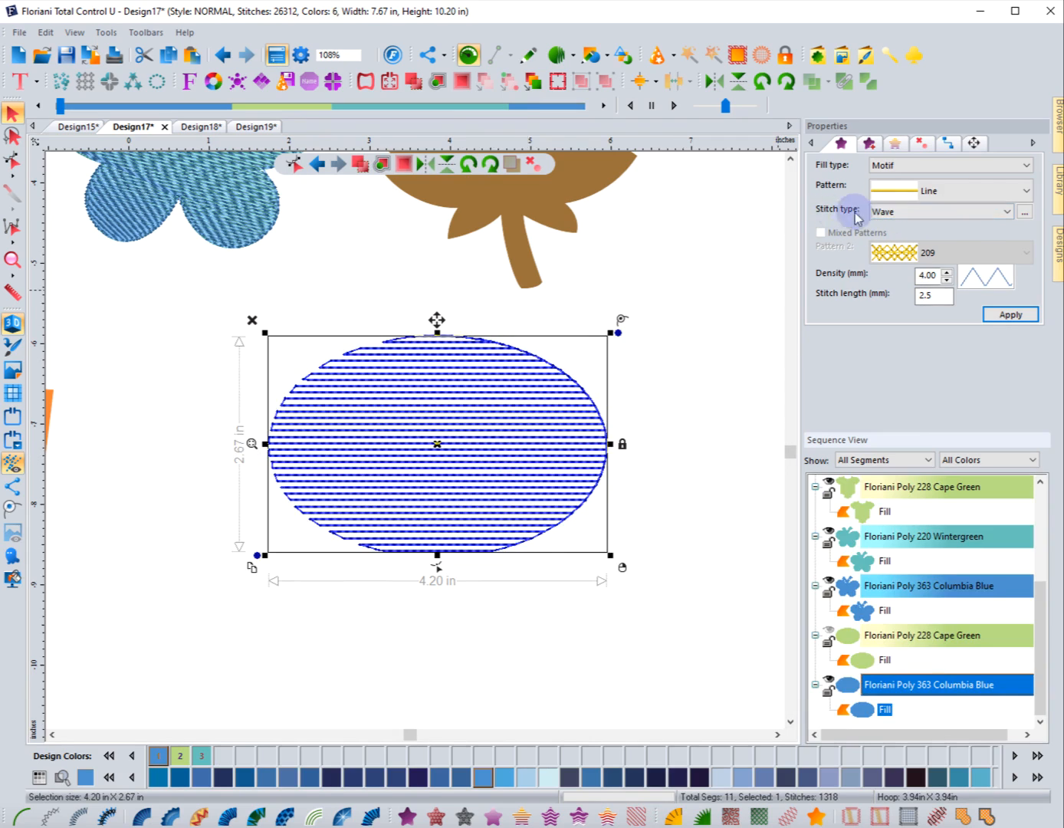
Set the ellipse's mesh fill pattern to the wavy diagonal crosshatch at the end of the pattern list and deselect it
left_click(901, 216)
left_click(902, 216)
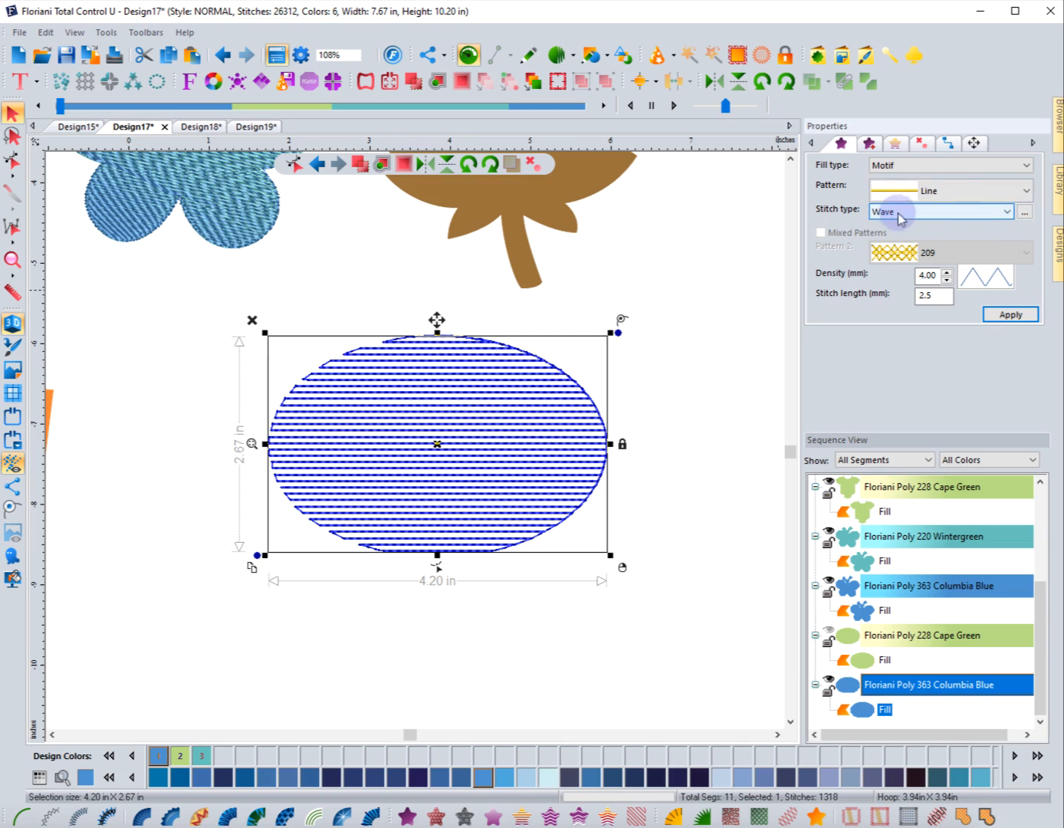
left_click(1026, 213)
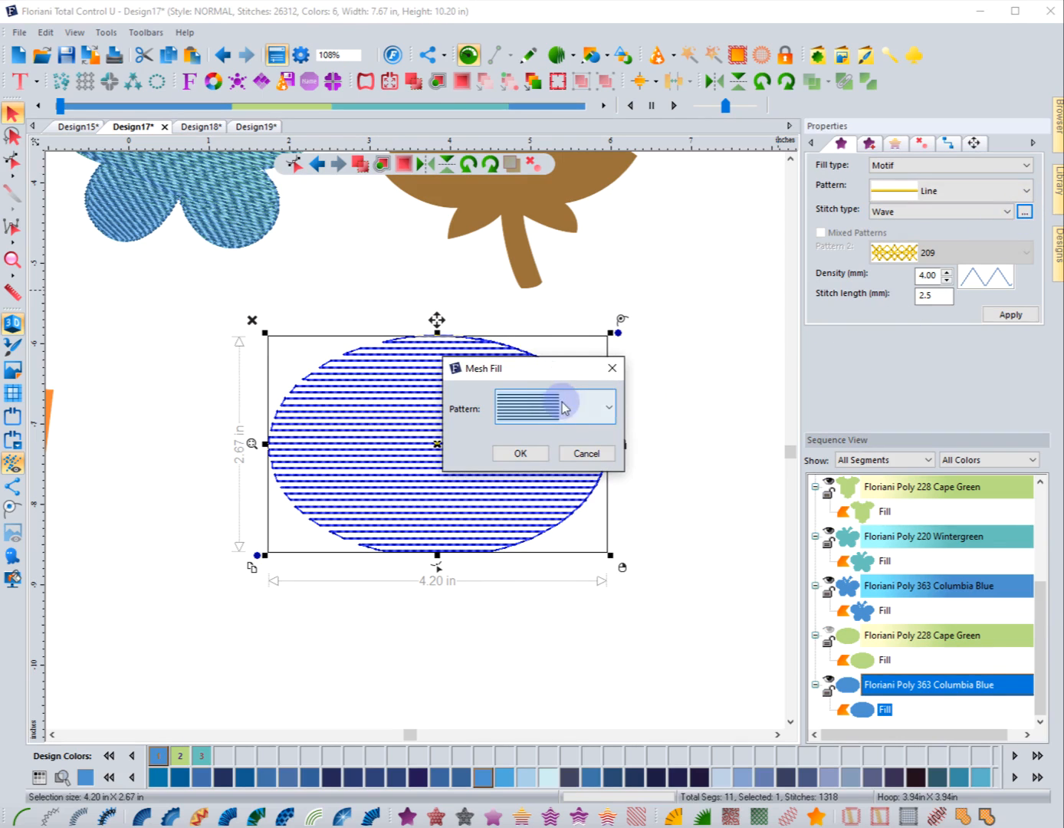
left_click(609, 414)
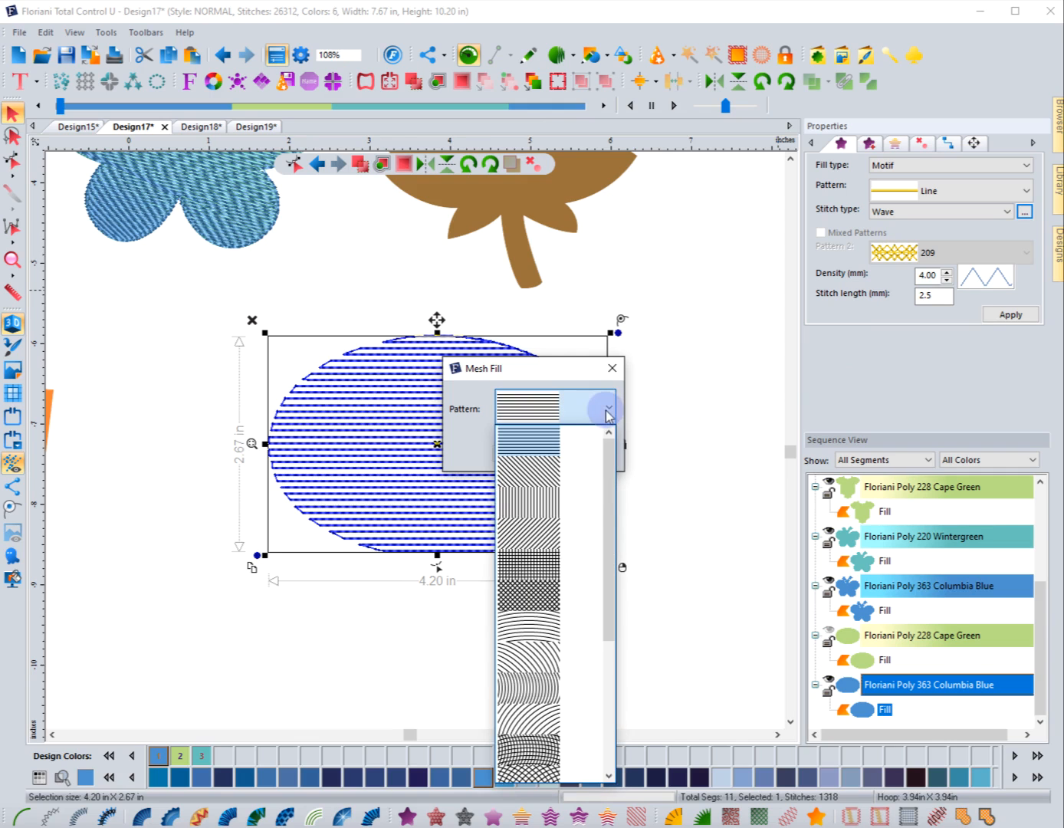
scroll(588, 564, "down", 5)
scroll(588, 569, "down", 1)
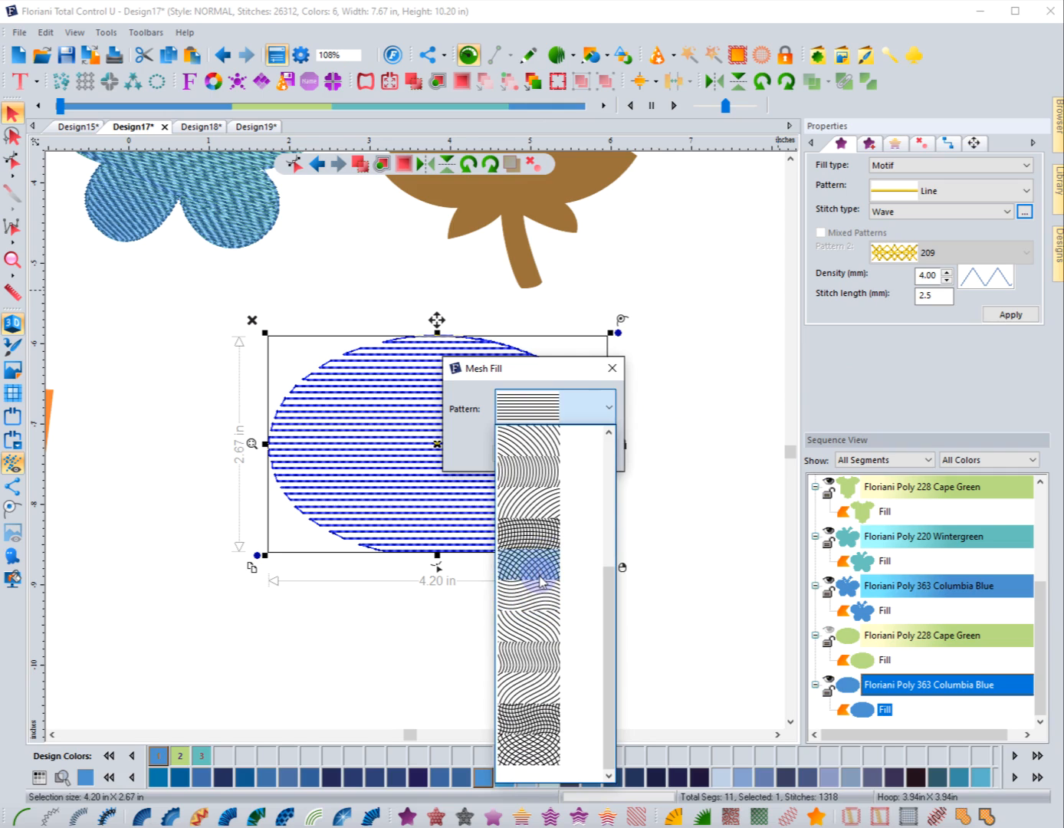
left_click(513, 755)
left_click(528, 458)
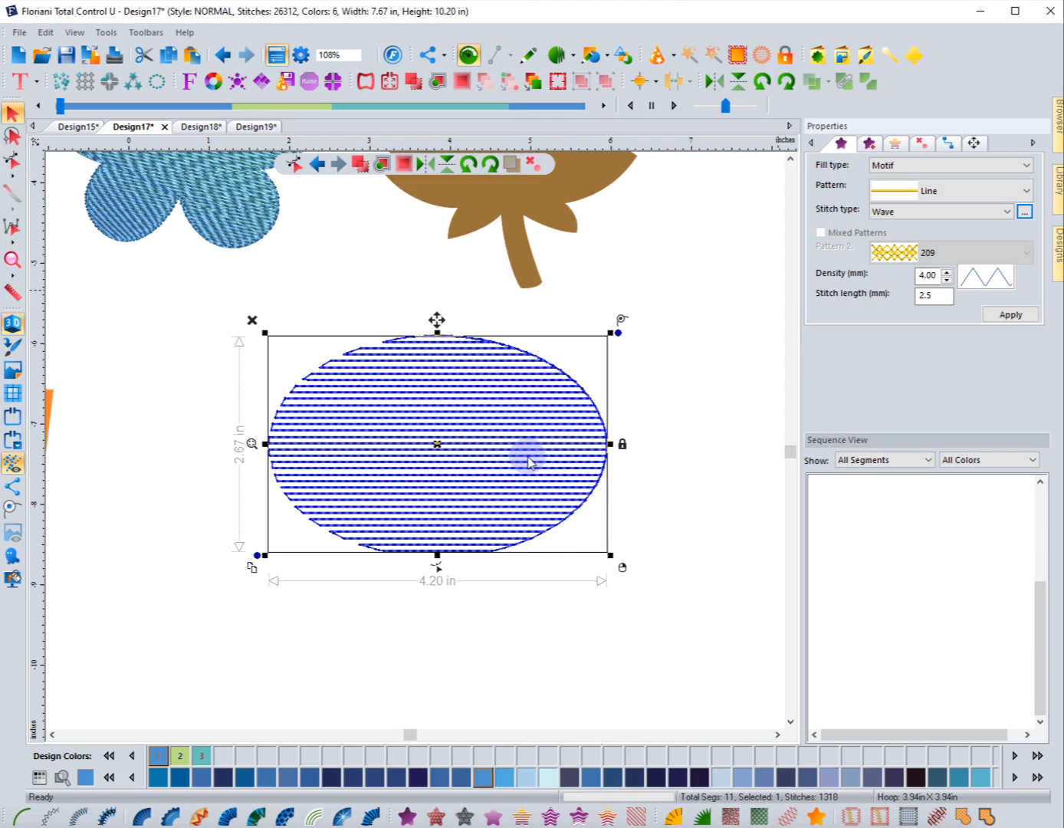
left_click(648, 458)
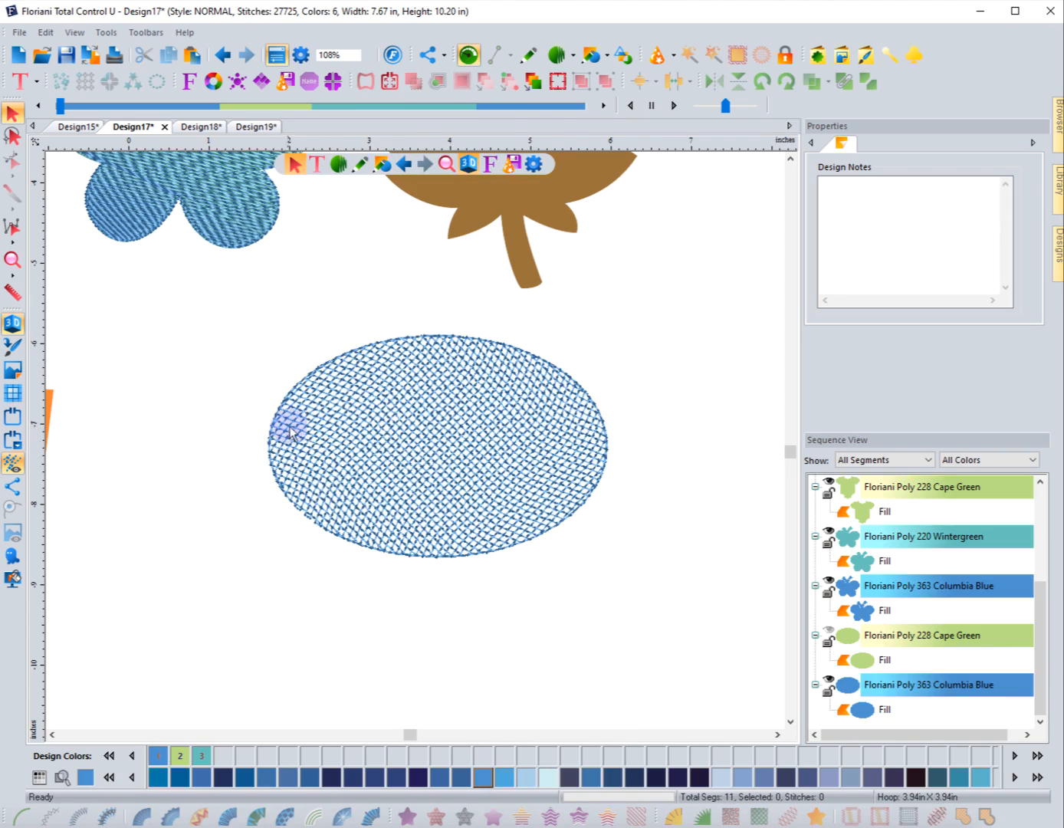
Change the blue ellipse's mesh fill pattern to the curved vertical lines
left_click(509, 348)
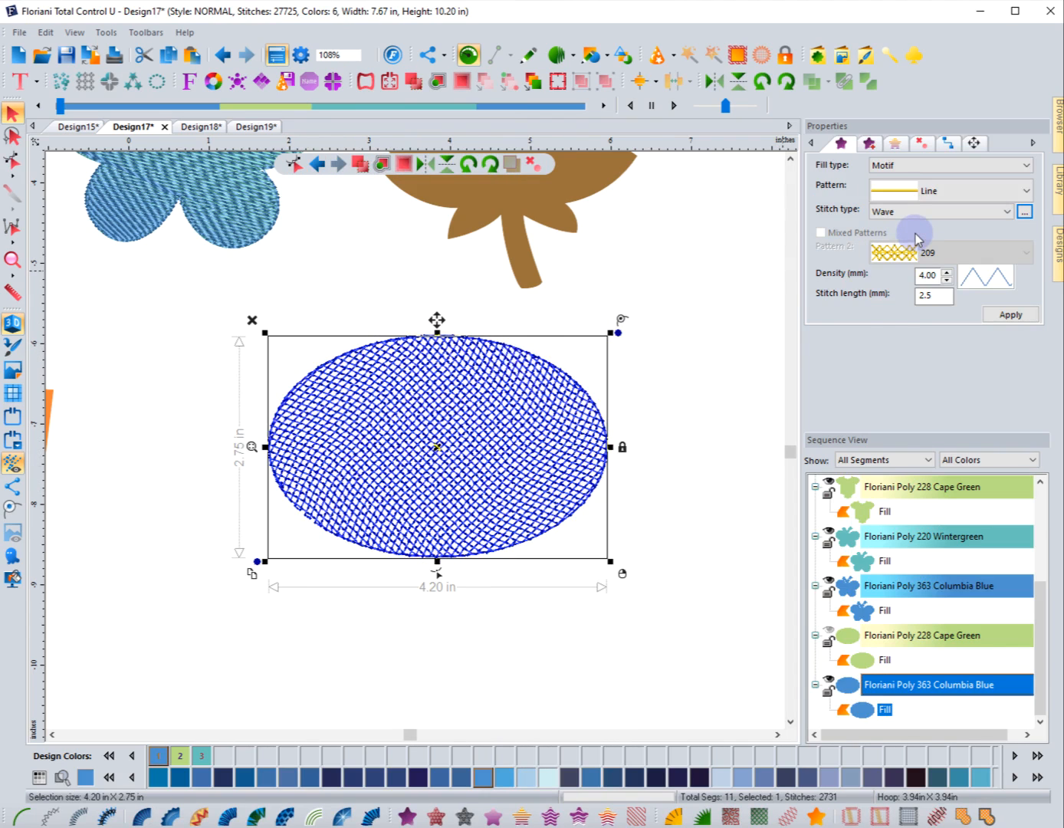
left_click(1024, 212)
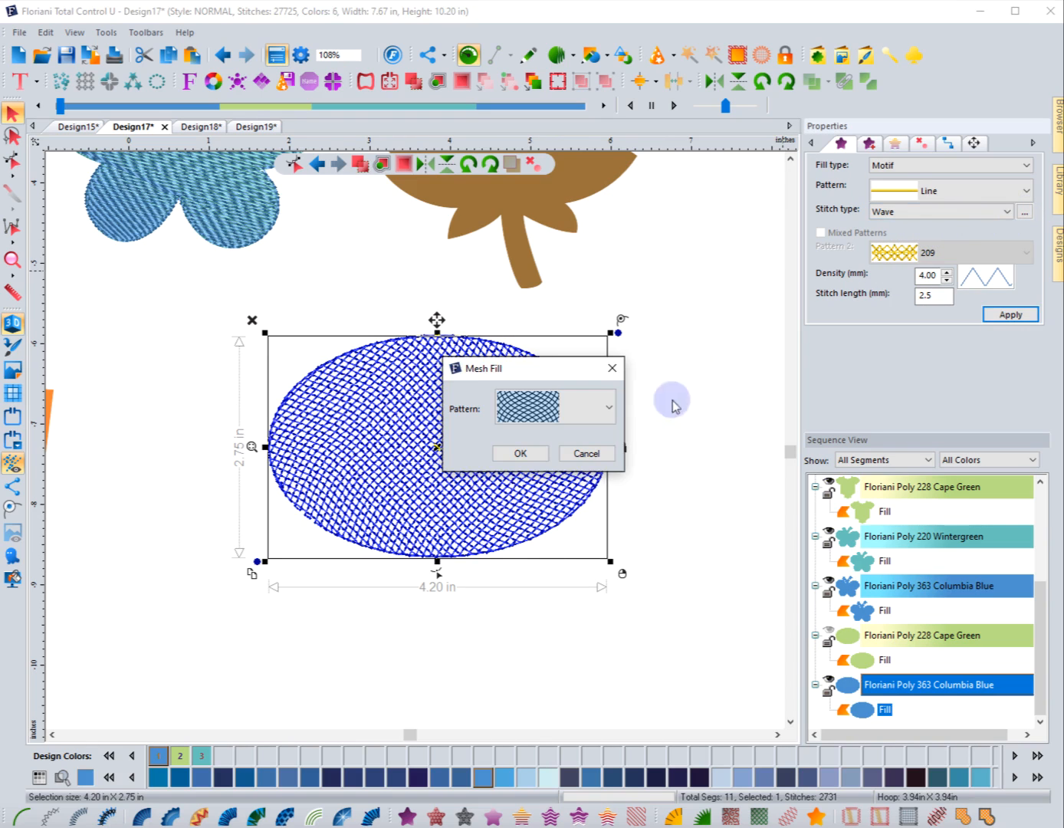
left_click(609, 407)
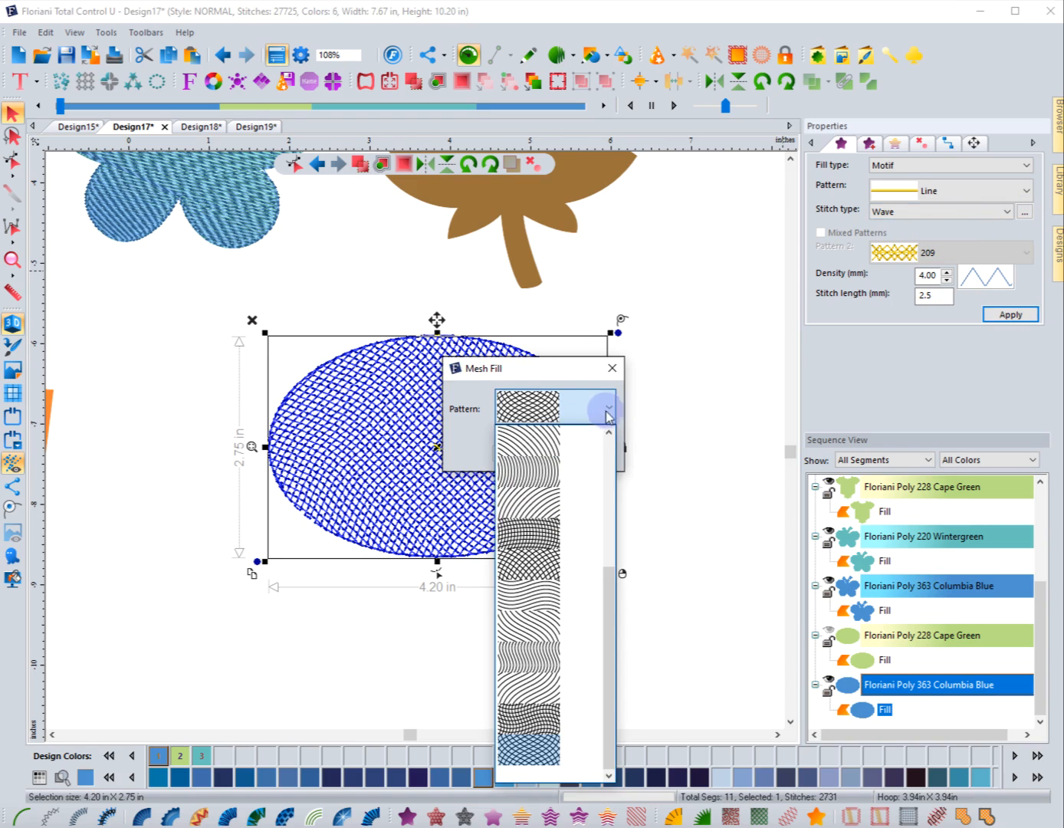
left_click(529, 482)
left_click(518, 452)
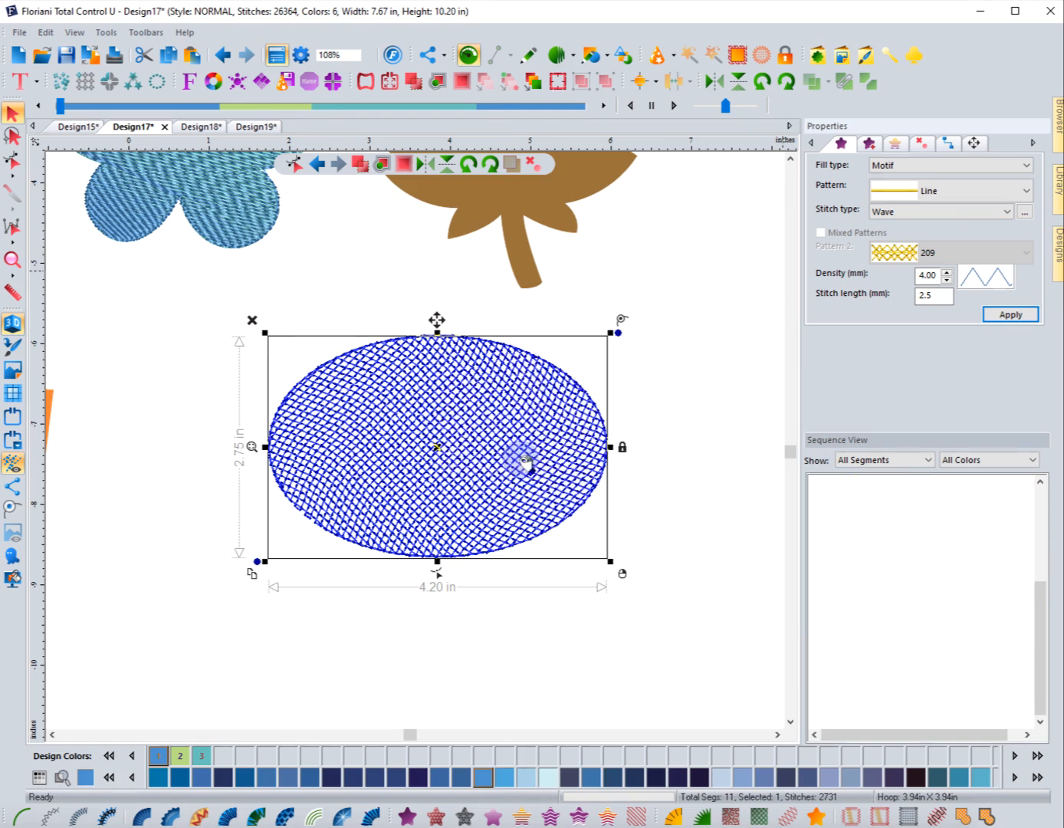
Change the blue ellipse's mesh fill pattern to the wavy horizontal lines
left_click(1024, 212)
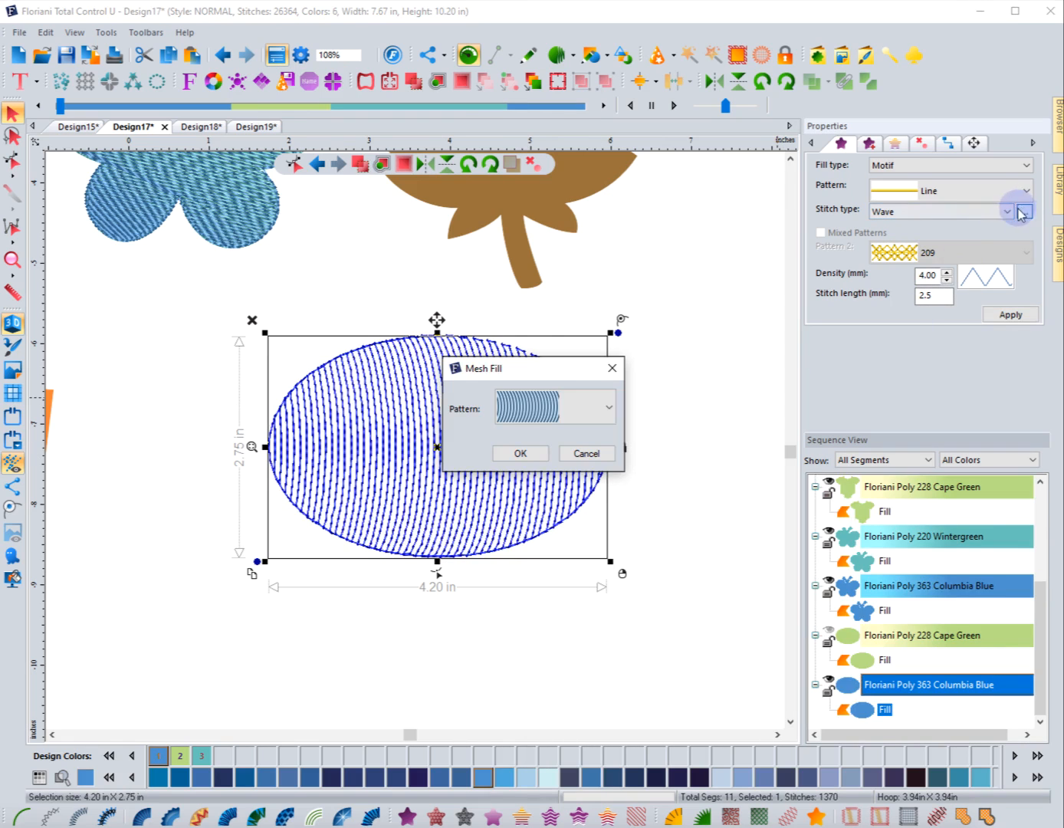
left_click(605, 408)
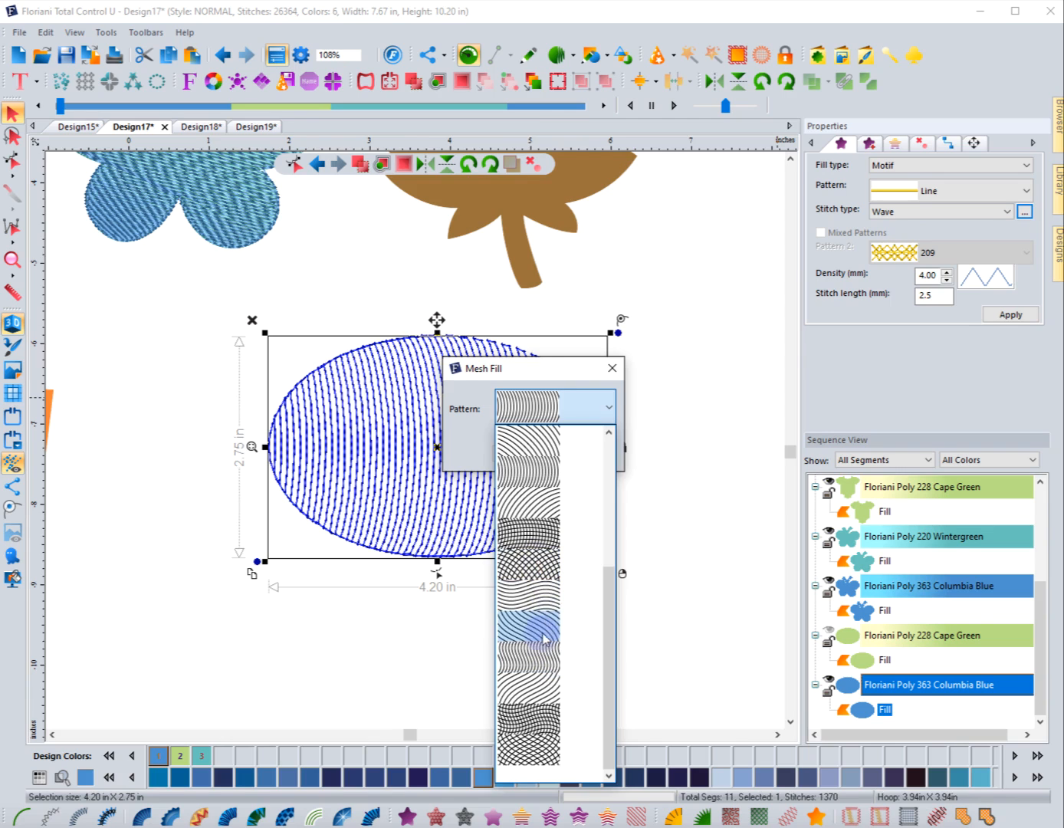
left_click(534, 600)
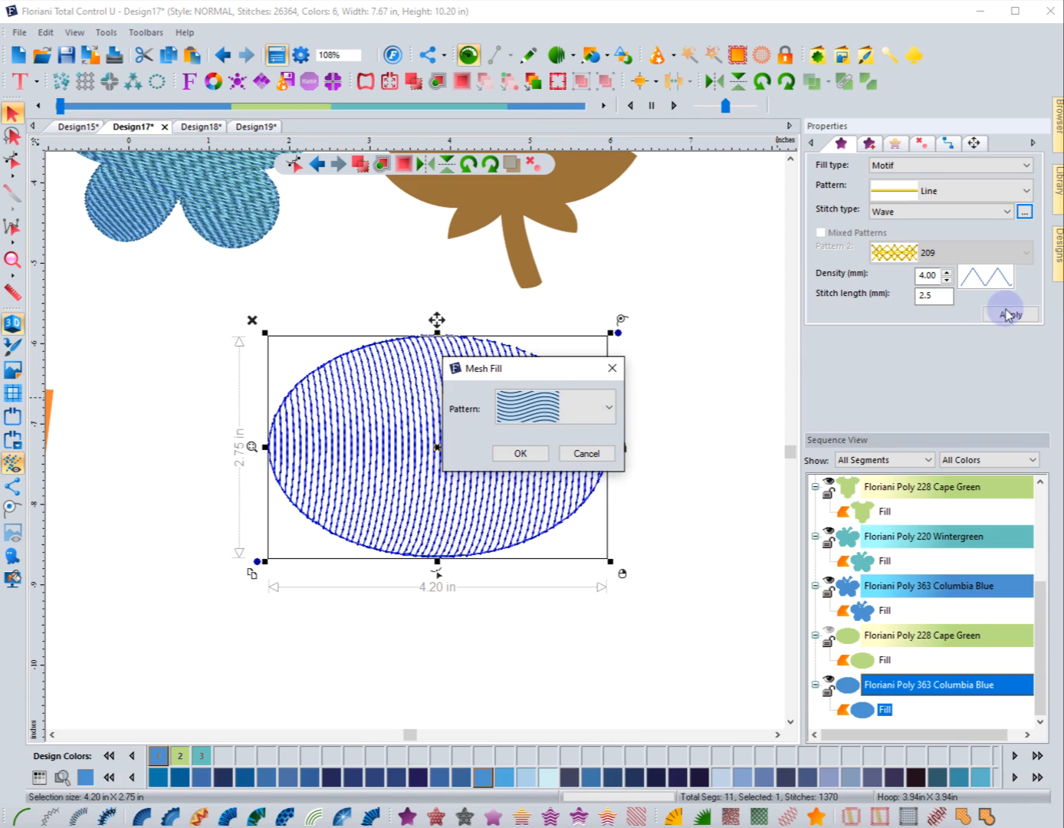
left_click(527, 453)
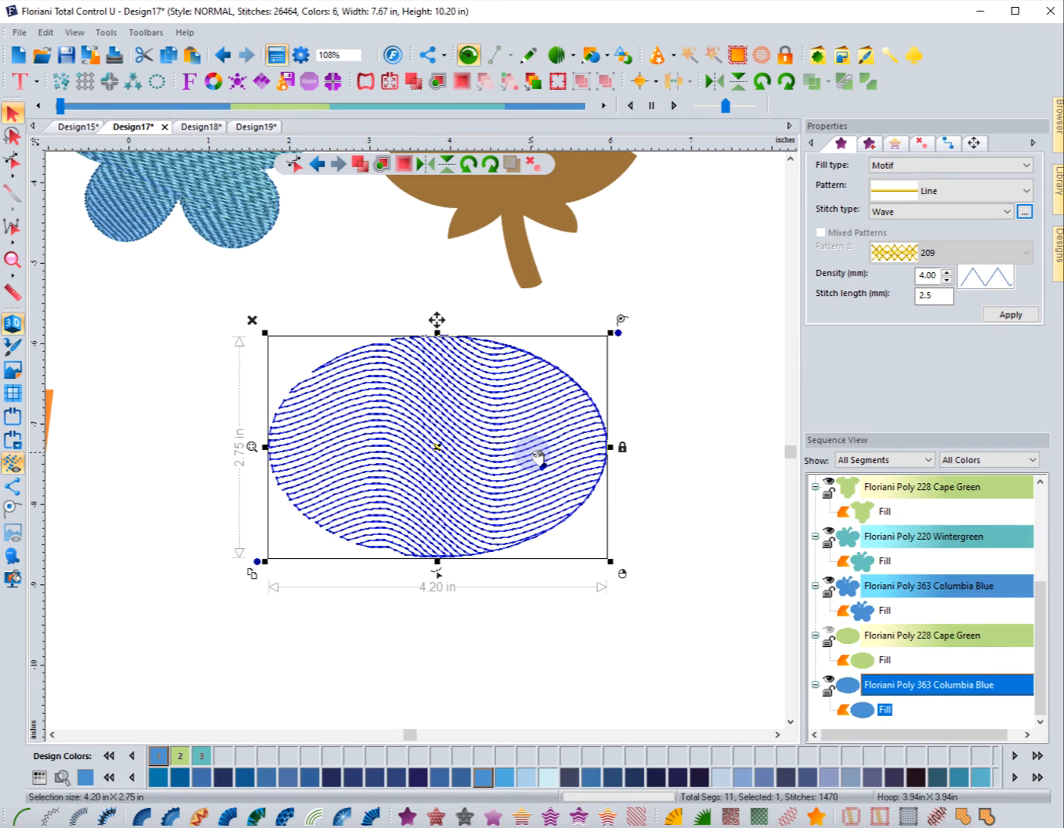
Change the blue ellipse's mesh fill pattern to the curved diagonal crosshatch just below the first curved grid in the lower part of the list
left_click(1025, 212)
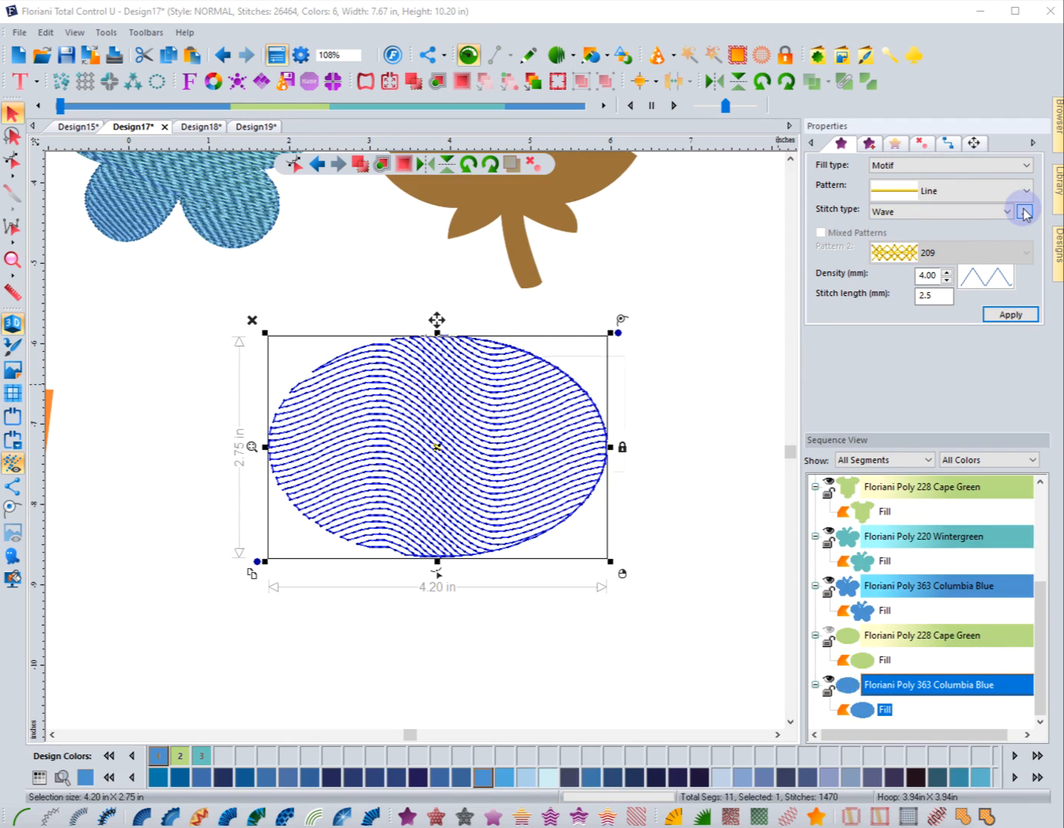
left_click(607, 408)
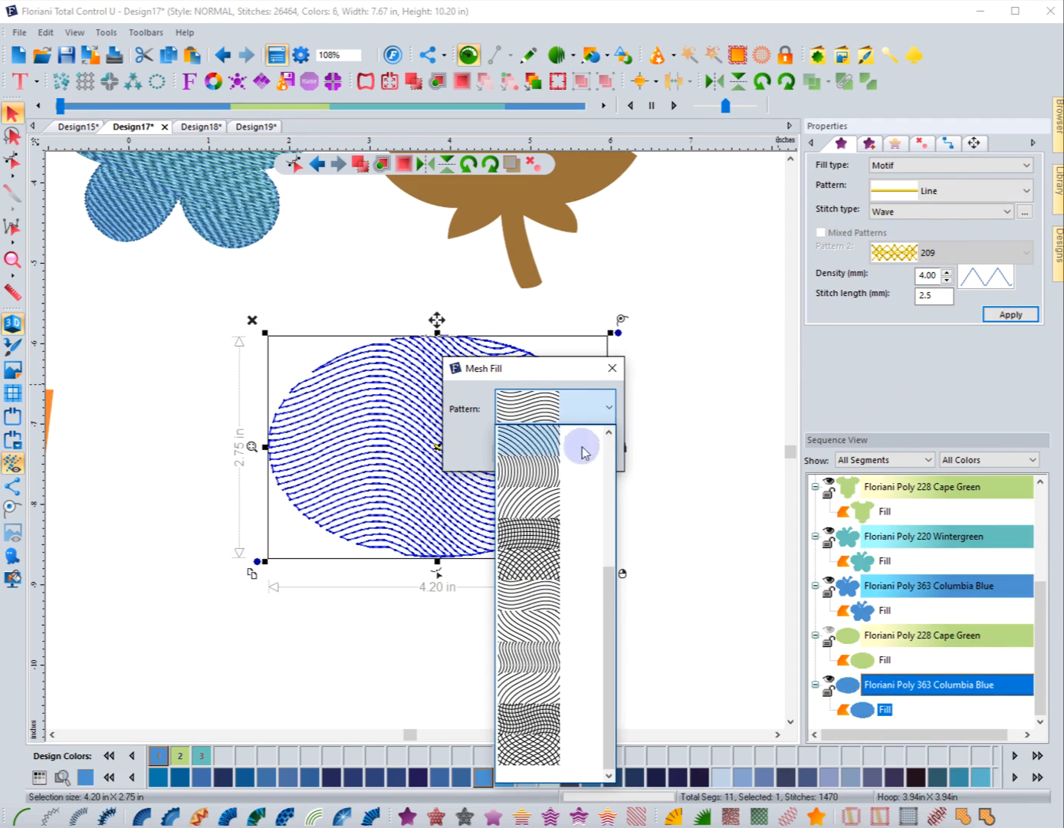
left_click(536, 559)
left_click(518, 454)
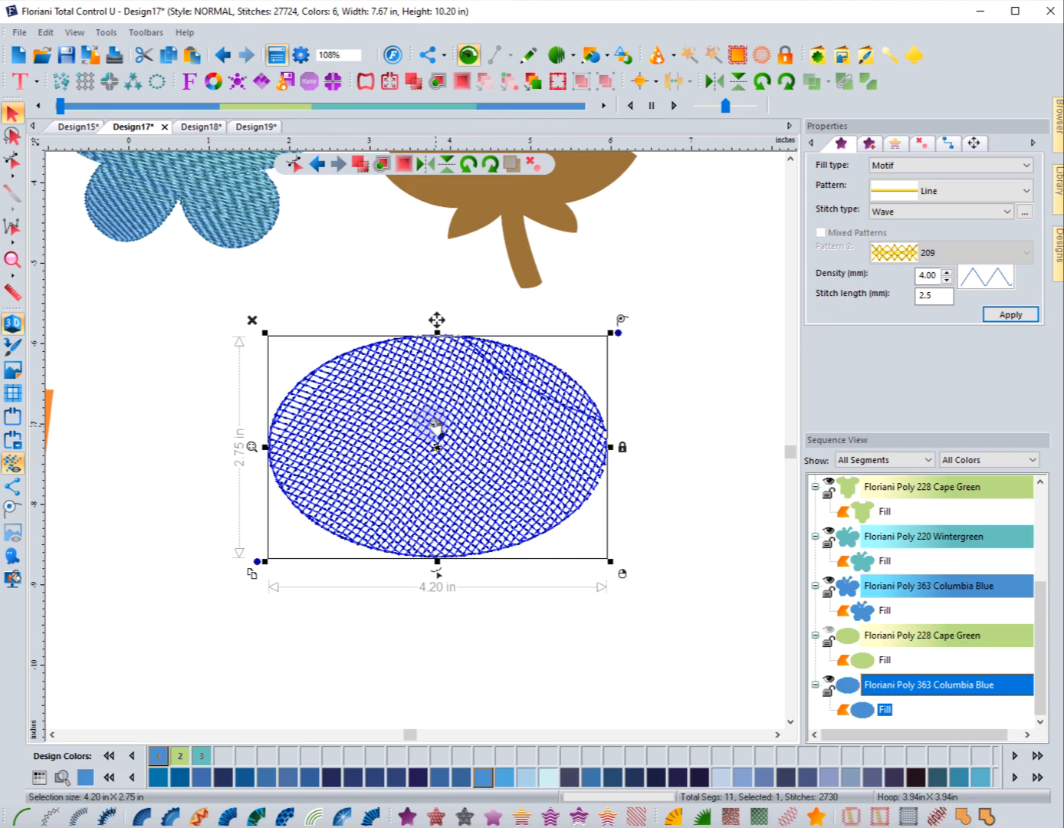
Change the blue ellipse's mesh fill pattern to the straight square grid
left_click(1025, 213)
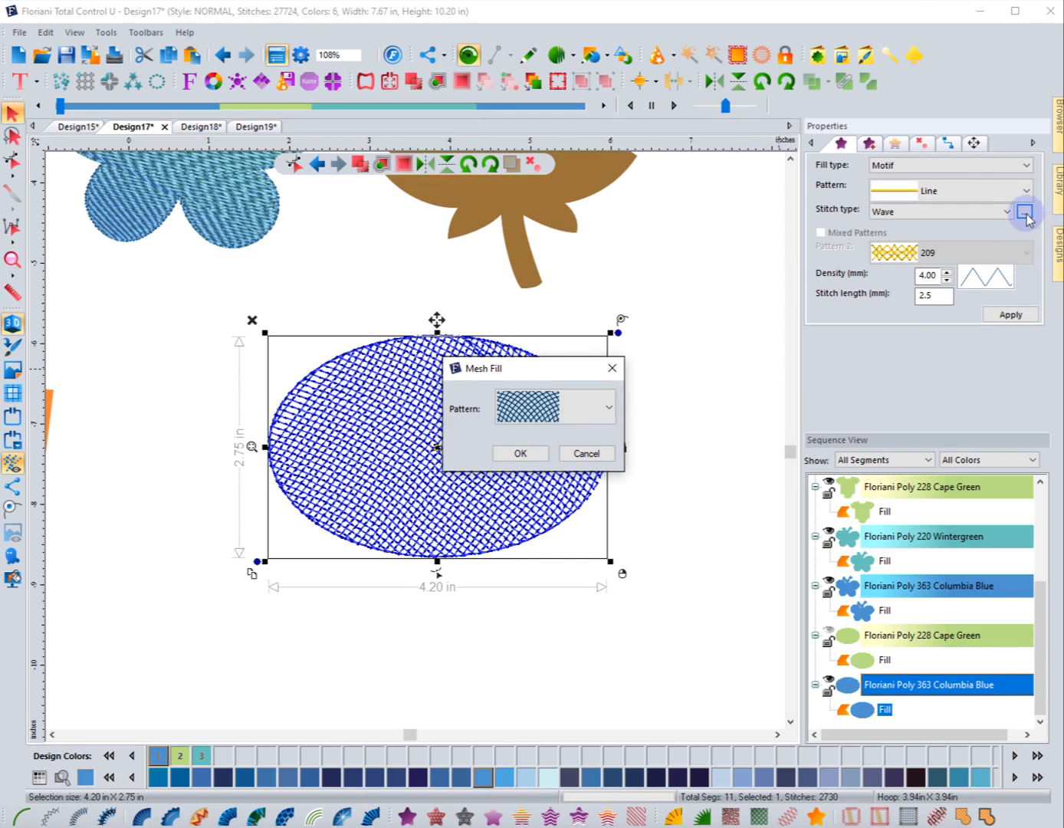
left_click(606, 408)
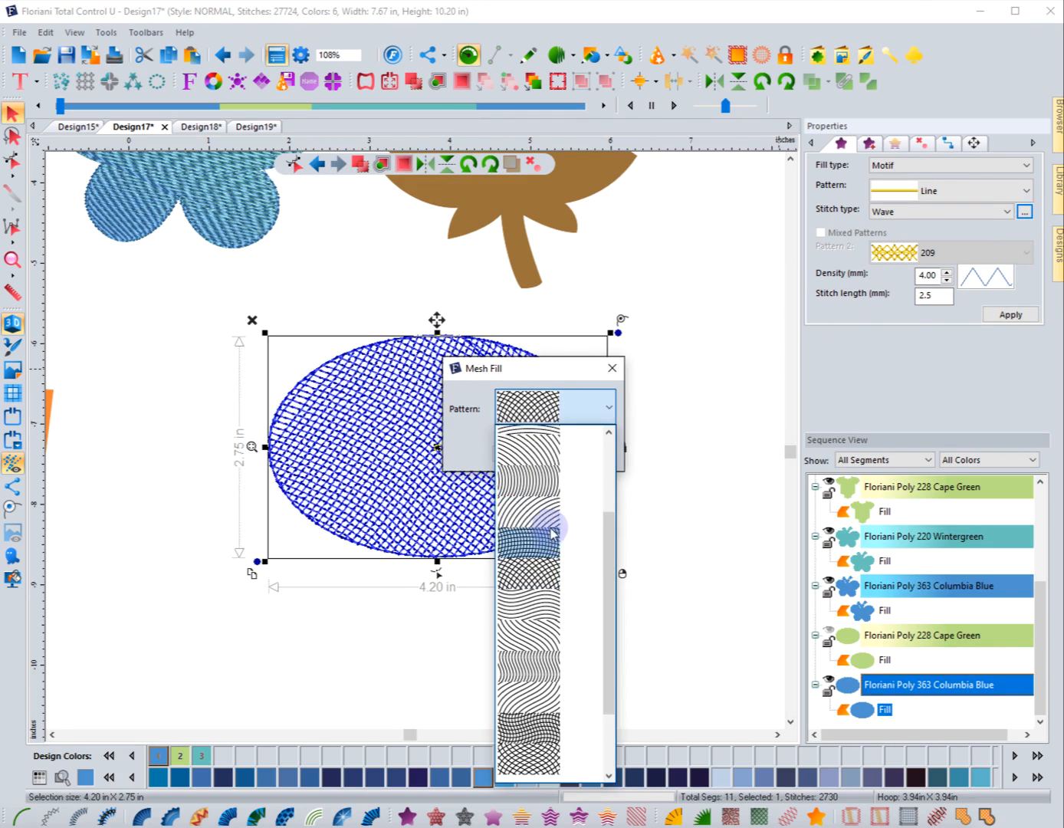
scroll(552, 533, "up", 3)
left_click(545, 531)
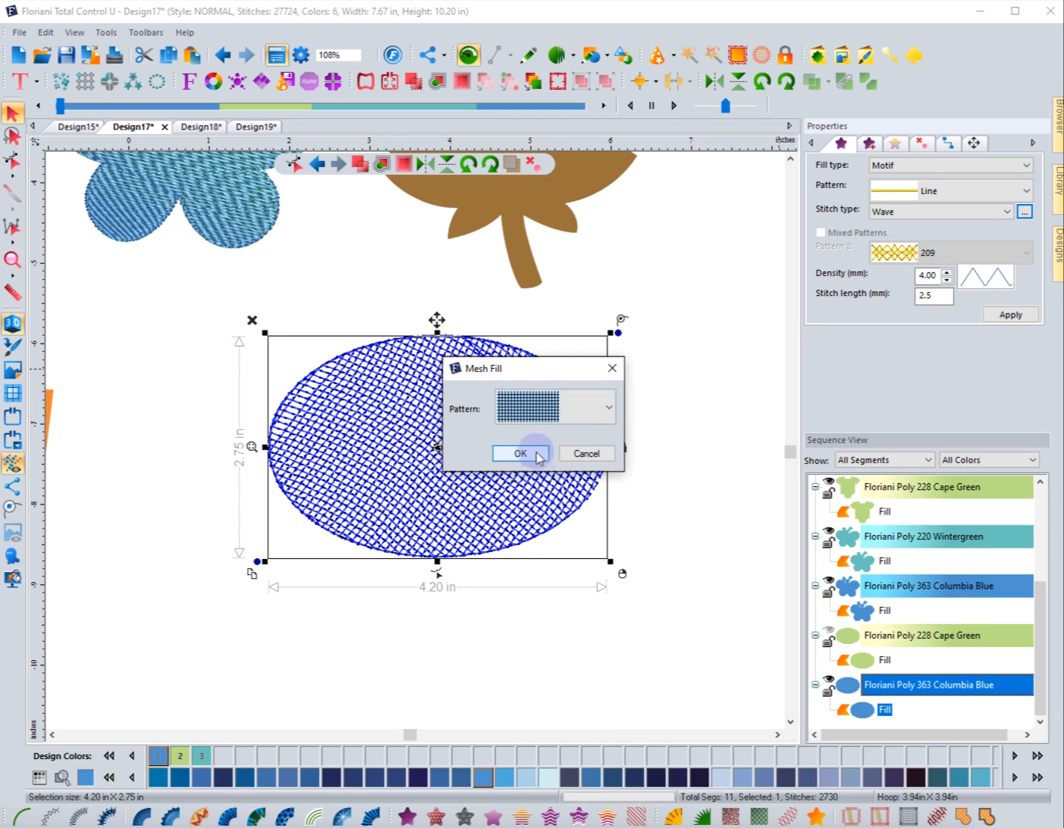
left_click(529, 452)
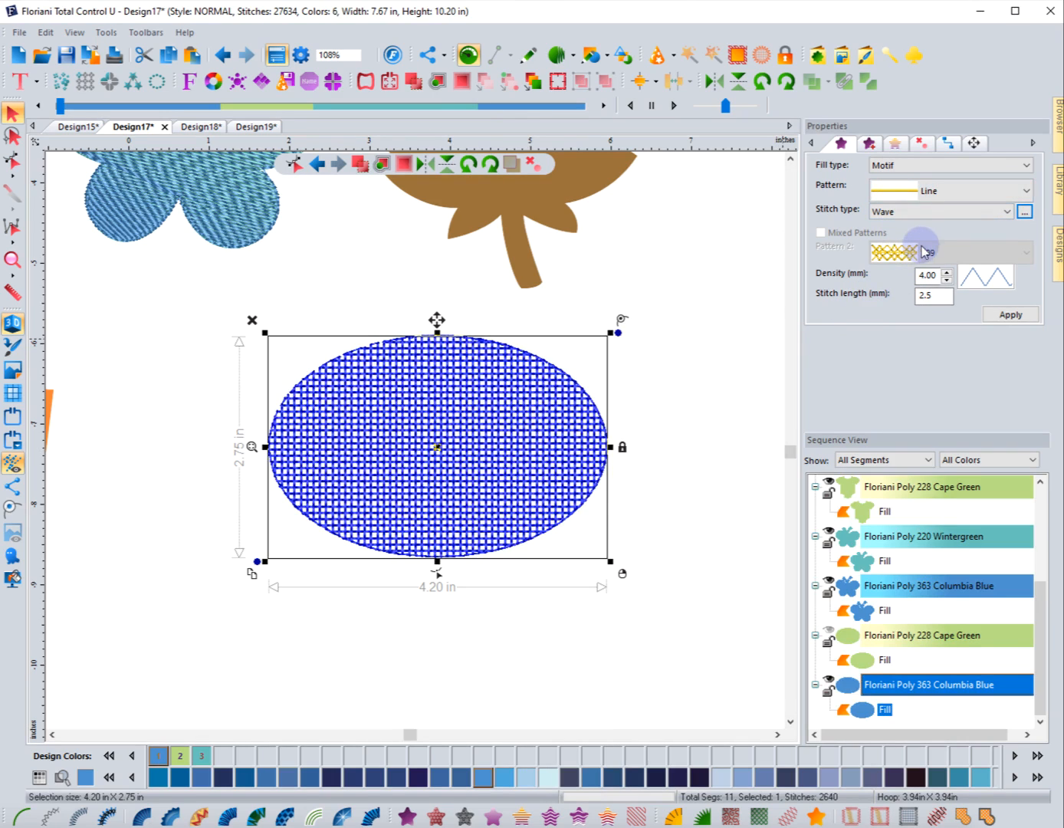
Set the blue ellipse's motif pattern to 204 in place of the plain line and apply it
left_click(941, 193)
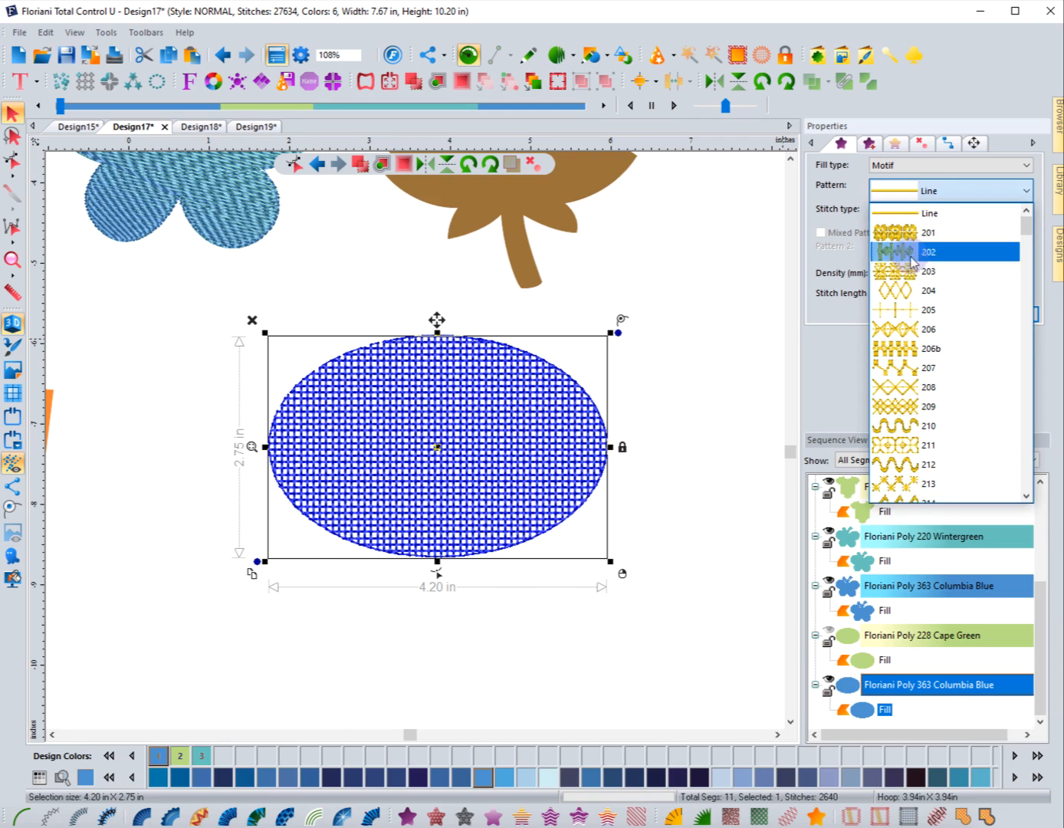
left_click(933, 288)
left_click(1008, 314)
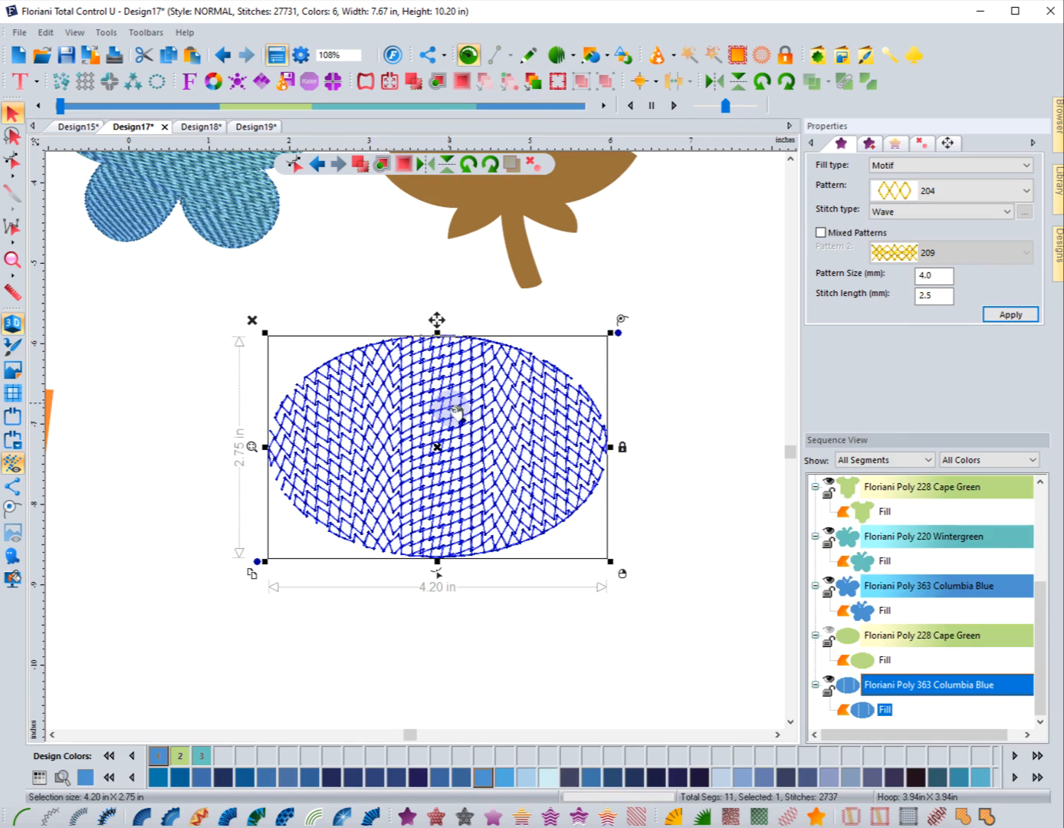
Switch the blue ellipse's motif stitch type to Straight and apply it
left_click(1008, 212)
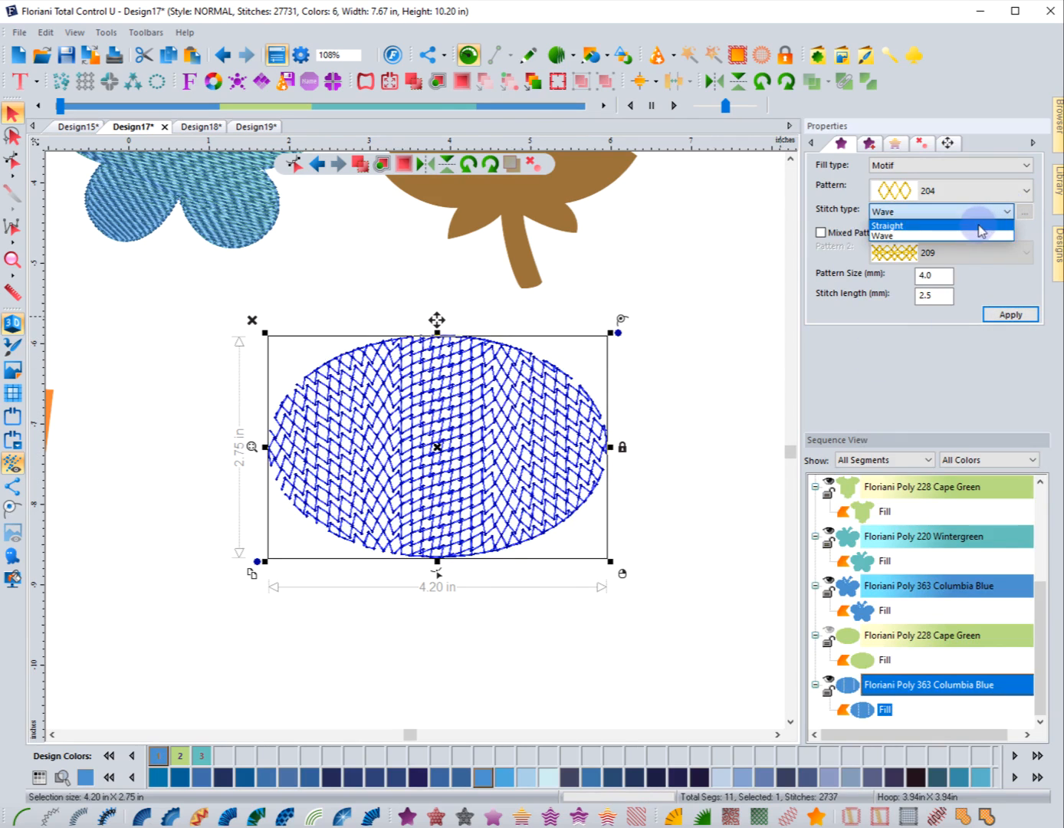
left_click(981, 224)
left_click(1011, 315)
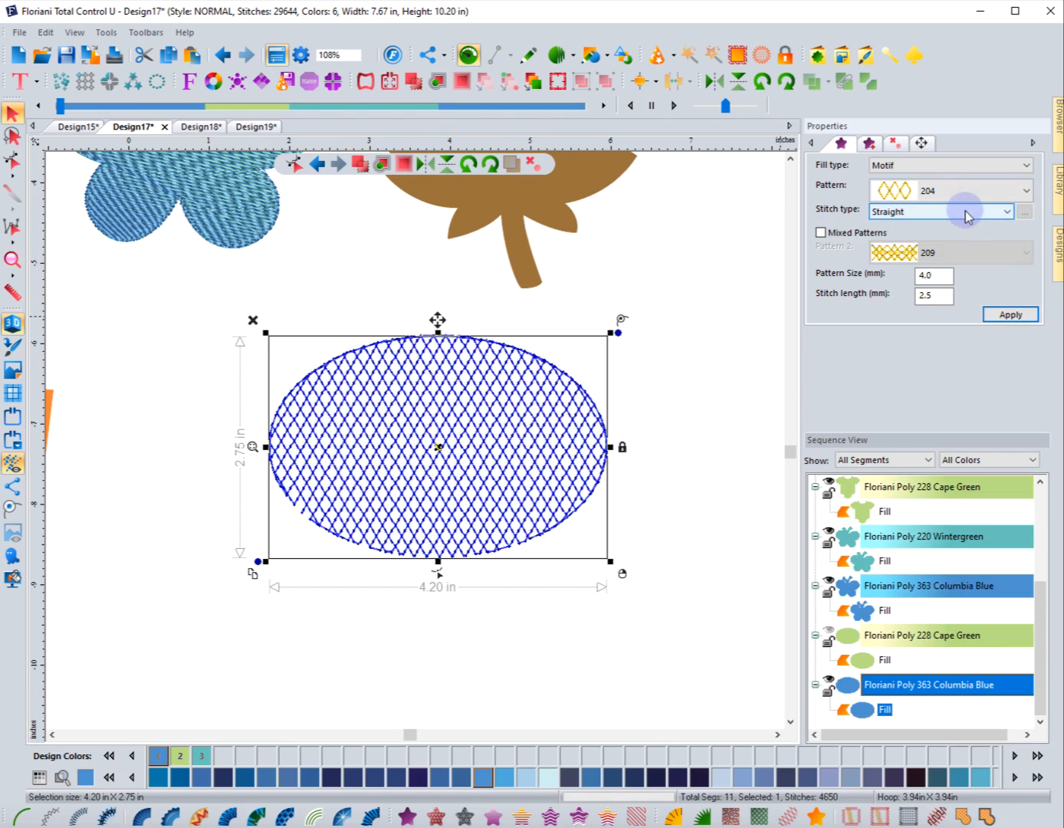
Return the blue ellipse's motif stitch type to Wave and apply it
left_click(969, 215)
left_click(967, 235)
left_click(1009, 317)
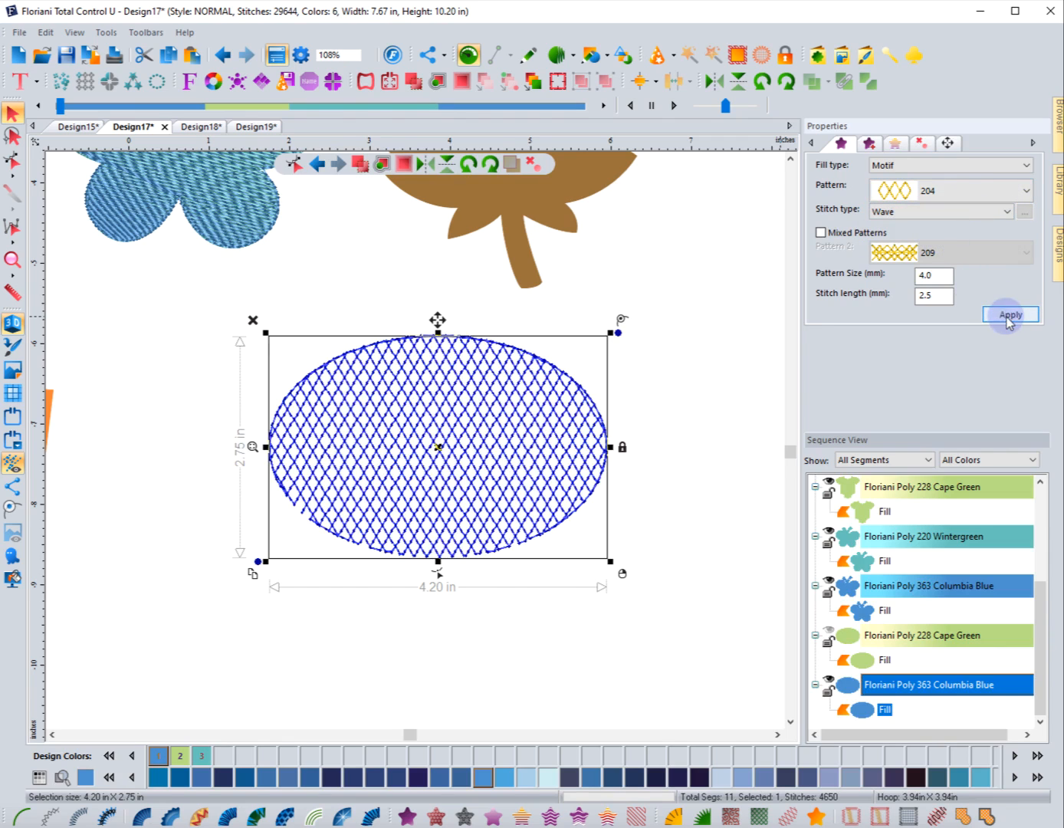
Set the blue ellipse's motif pattern back to Line and apply it
left_click(943, 191)
scroll(909, 218, "down", 1)
scroll(911, 219, "up", 2)
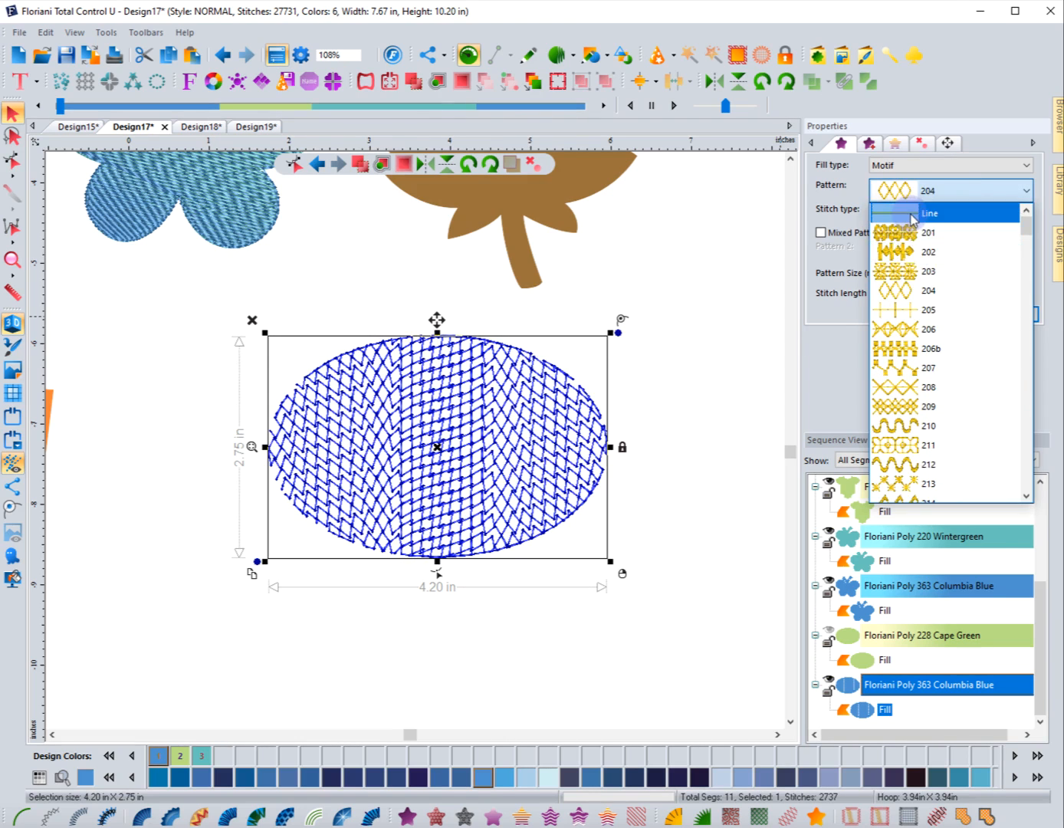
left_click(910, 219)
left_click(1009, 315)
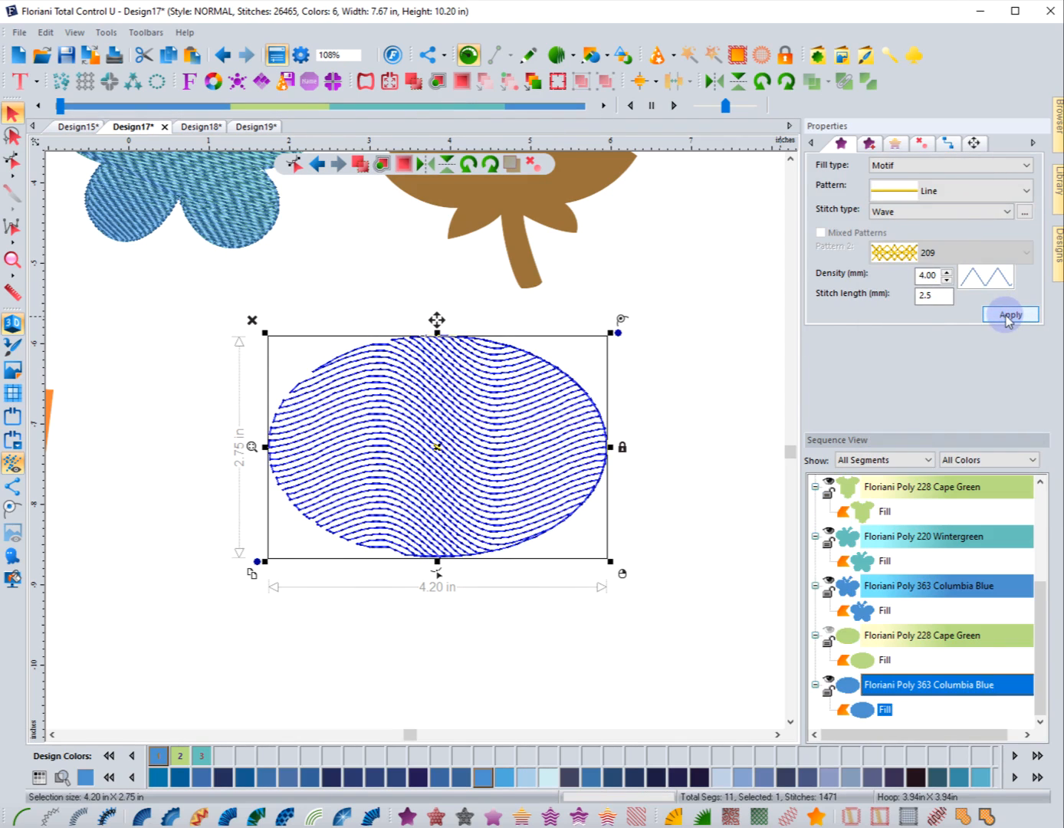
left_click(678, 443)
left_click(489, 451)
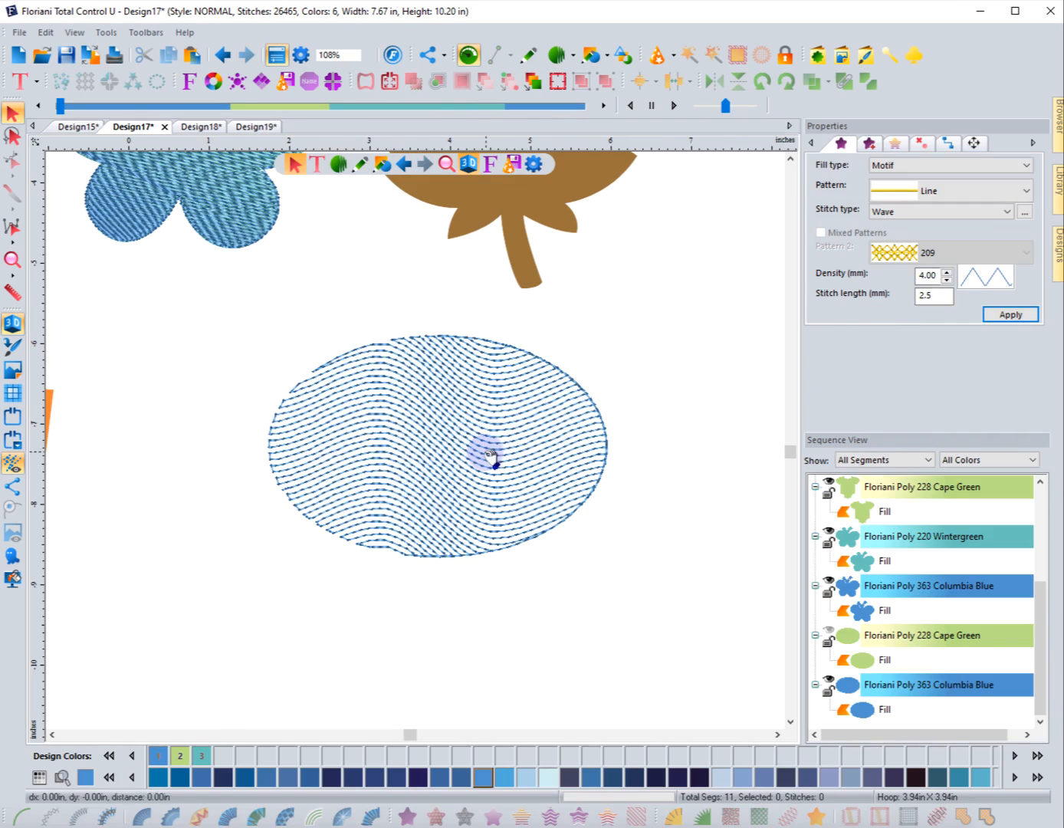
left_click(504, 471)
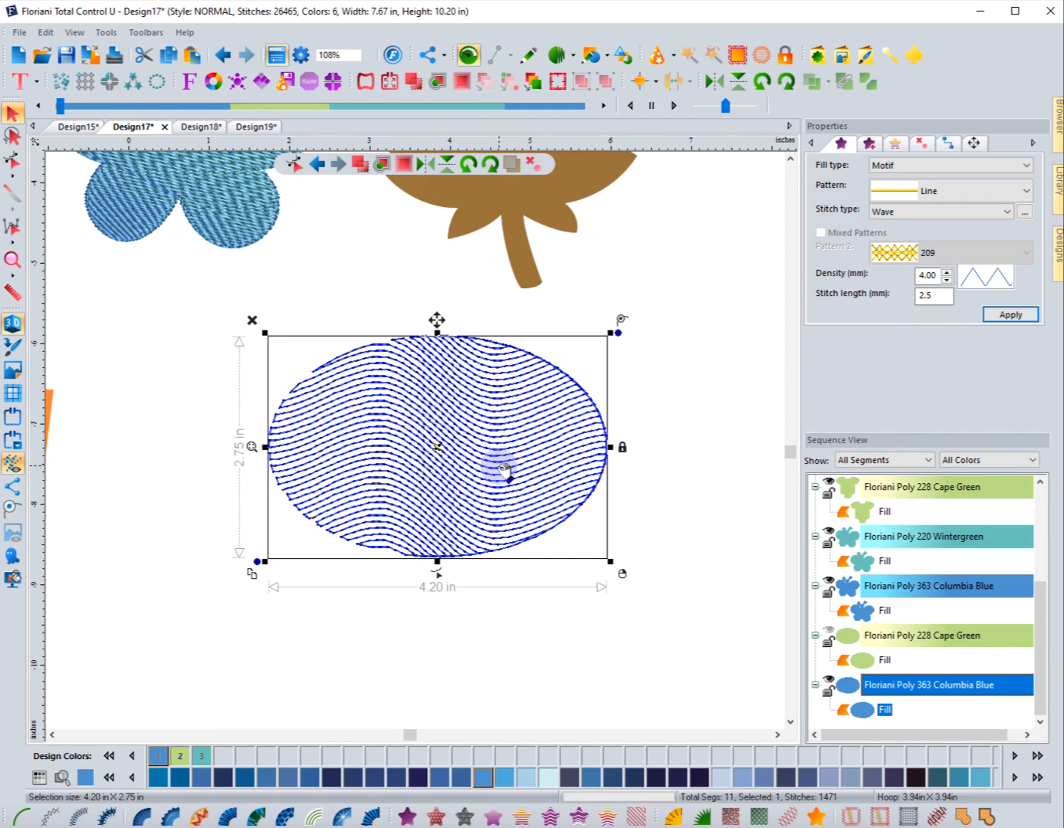
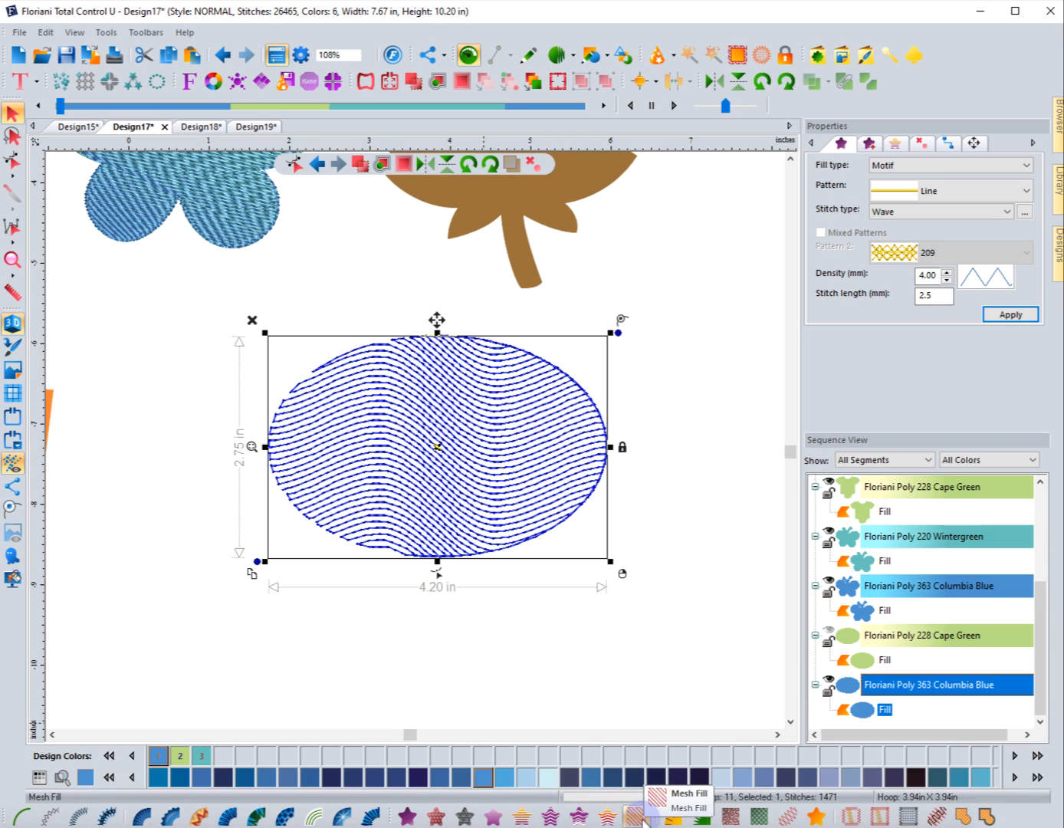
left_click(604, 698)
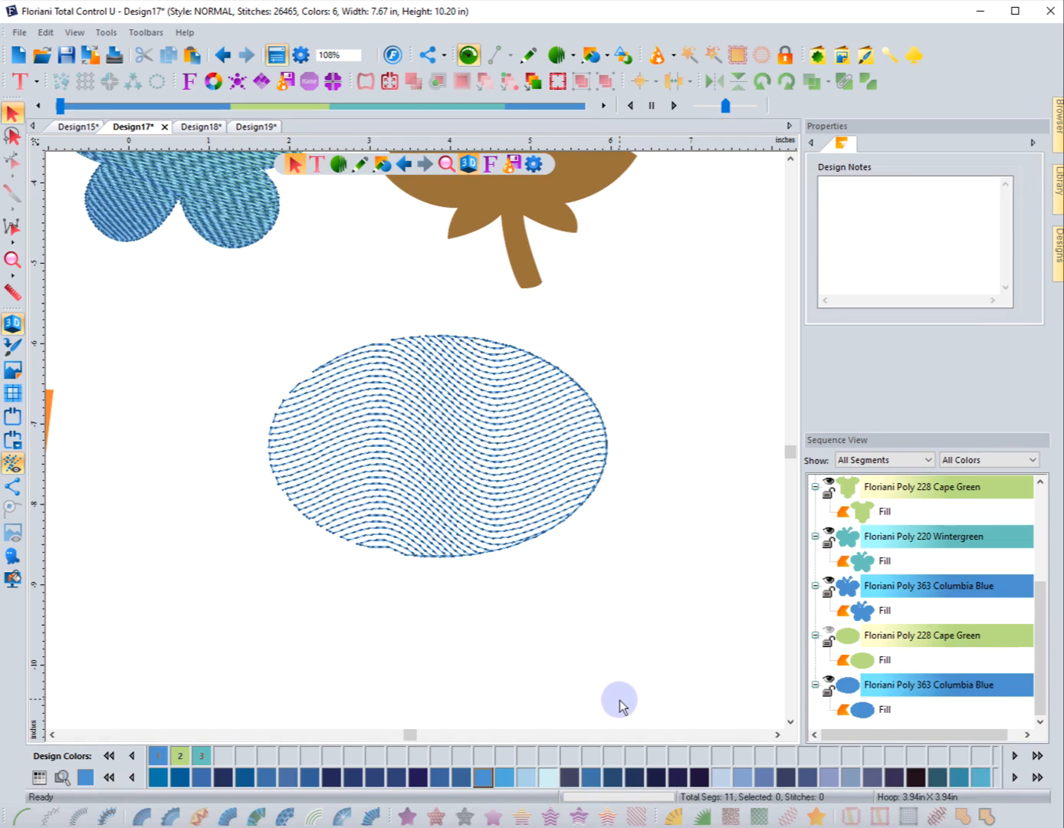
Convert the blue ellipse to a Standard fill and reapply the Mesh Fill to it
left_click(472, 554)
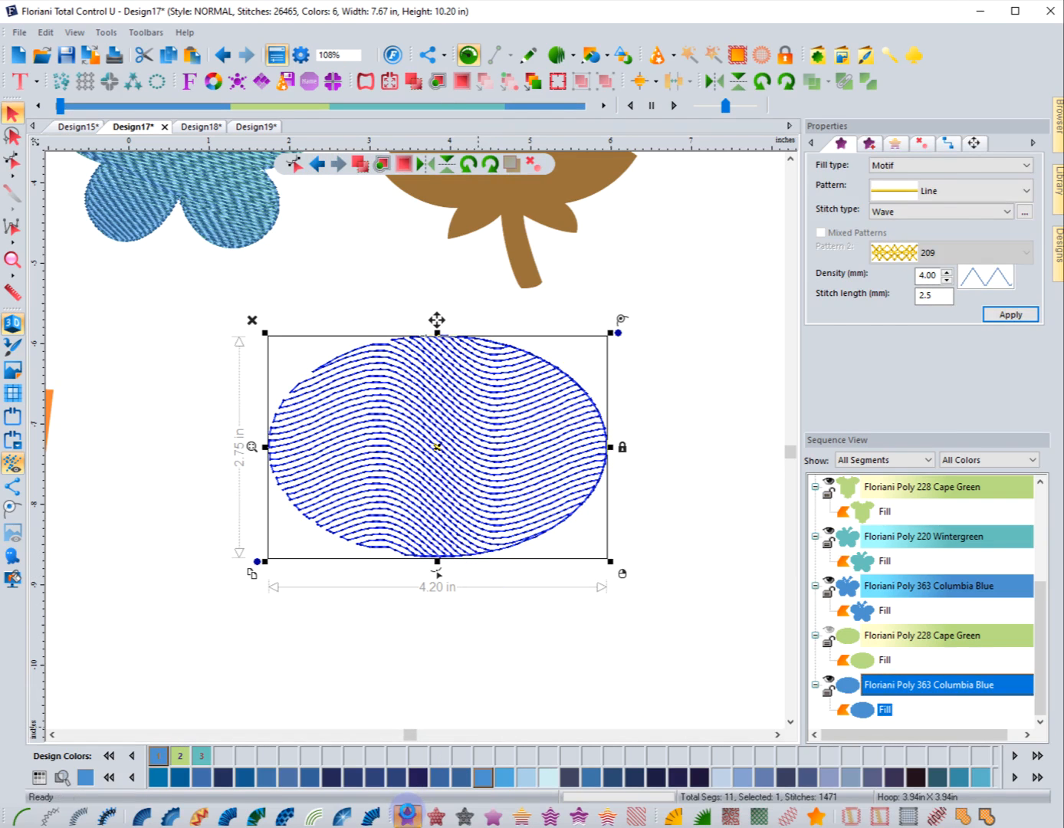
left_click(408, 816)
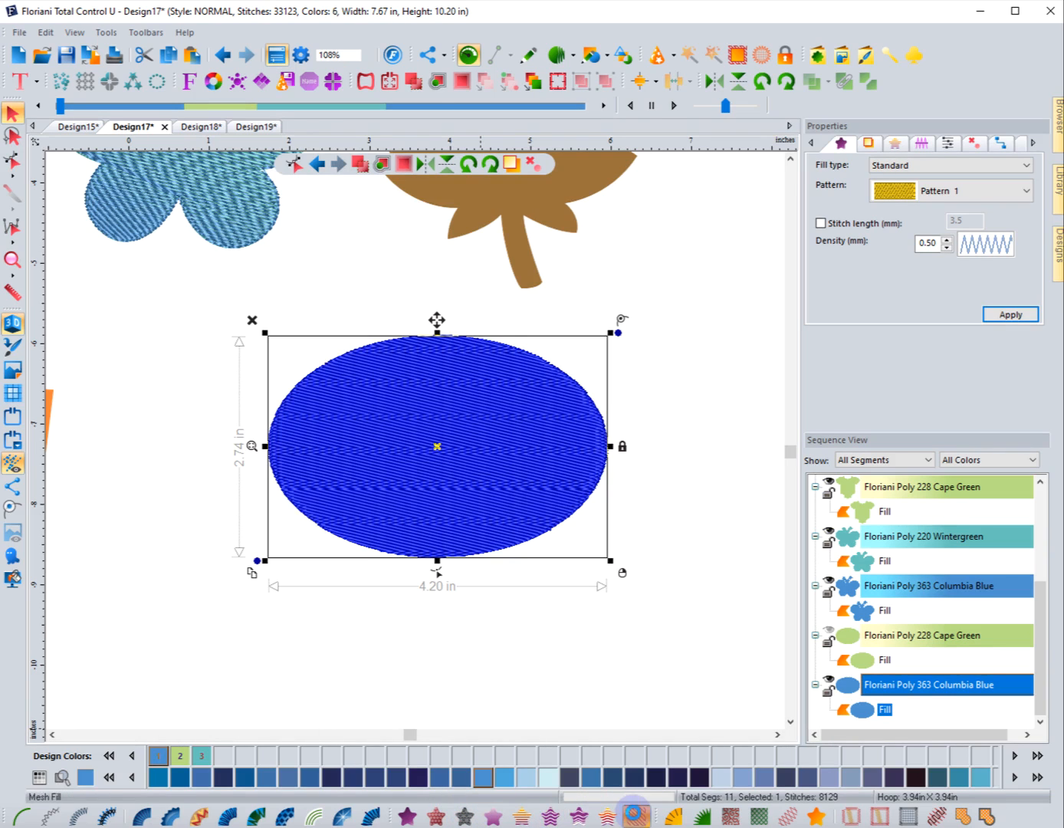
left_click(634, 812)
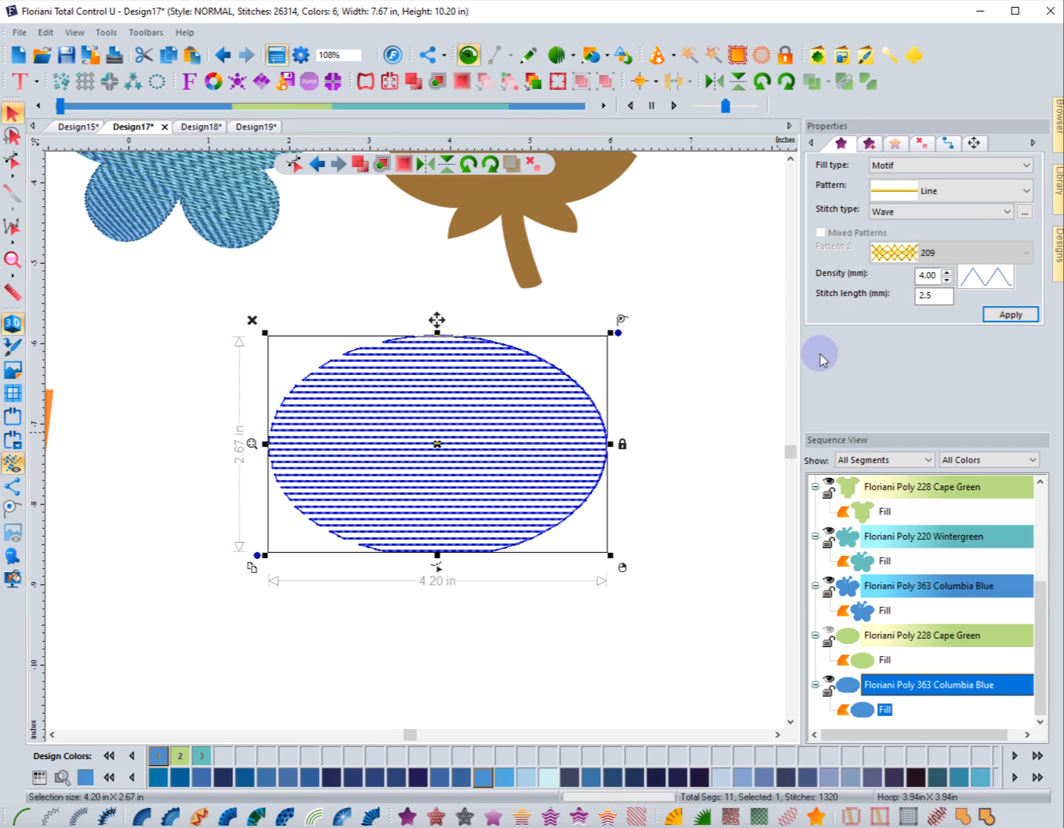
Set the ellipse's mesh fill stitch length to 1.2 mm and apply it
left_click_drag(928, 295, 895, 301)
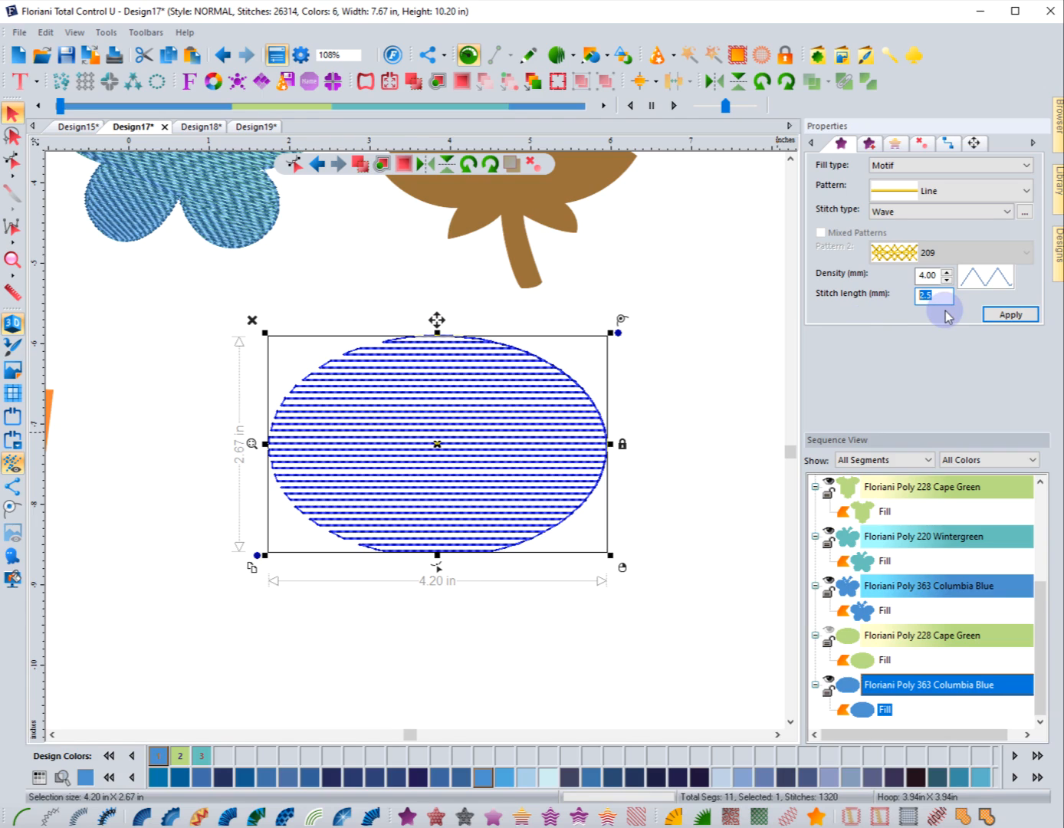
type("1.2")
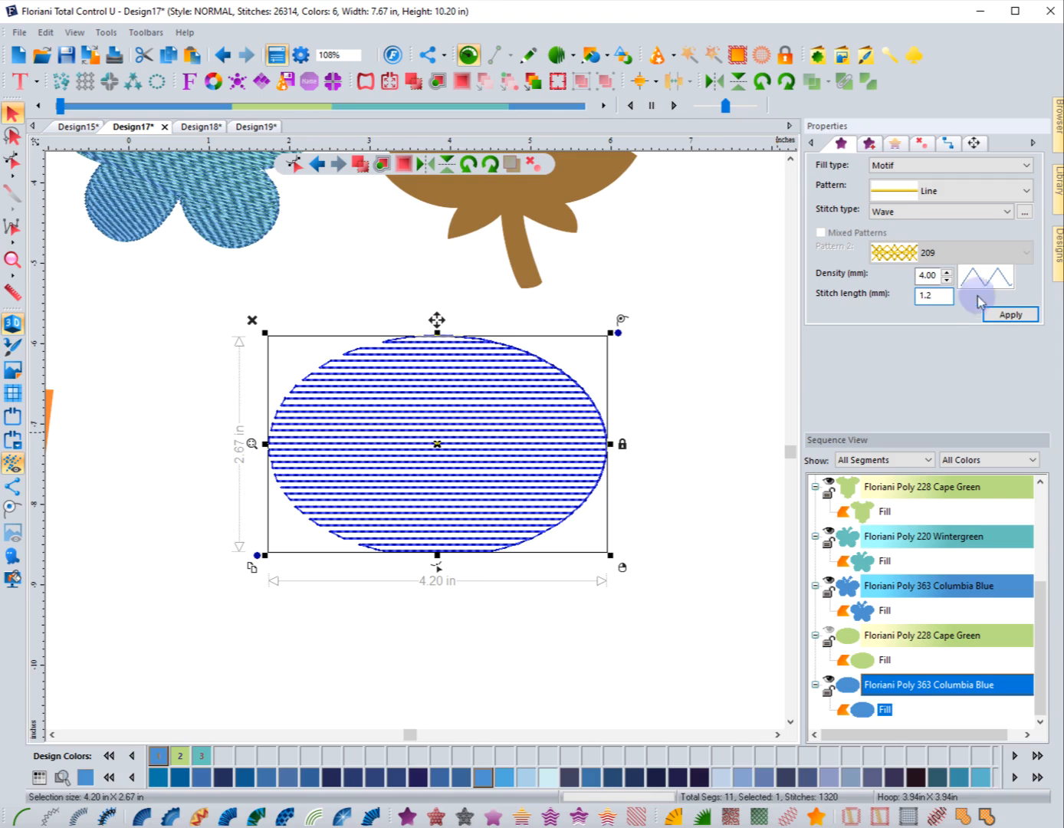
left_click(1021, 314)
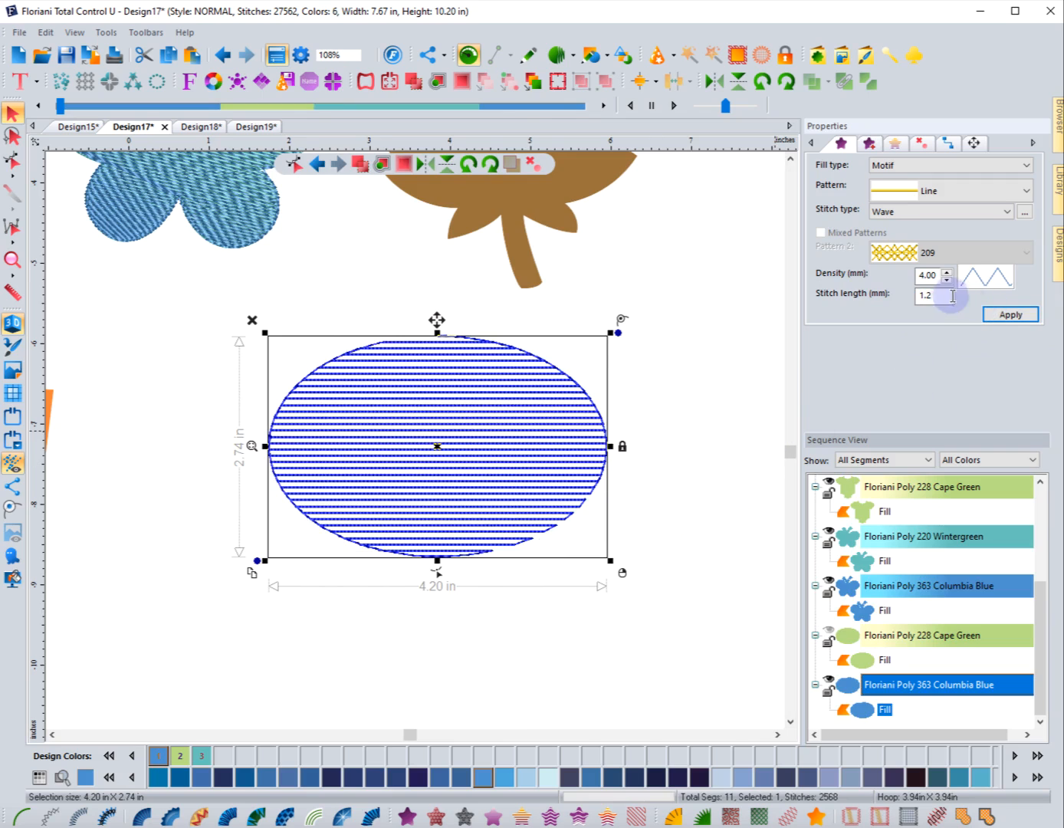
Set the ellipse's mesh fill stitch length to 2.5 mm and apply it
left_click_drag(949, 296, 887, 290)
type("2.5")
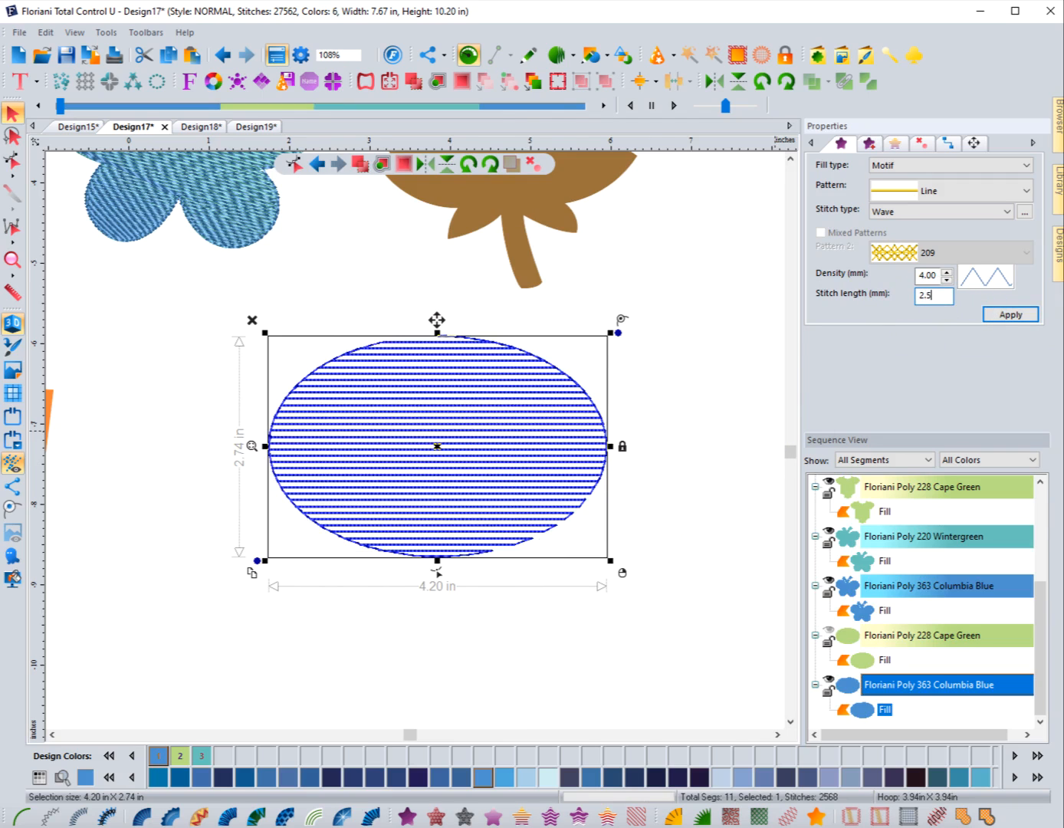
left_click(1010, 316)
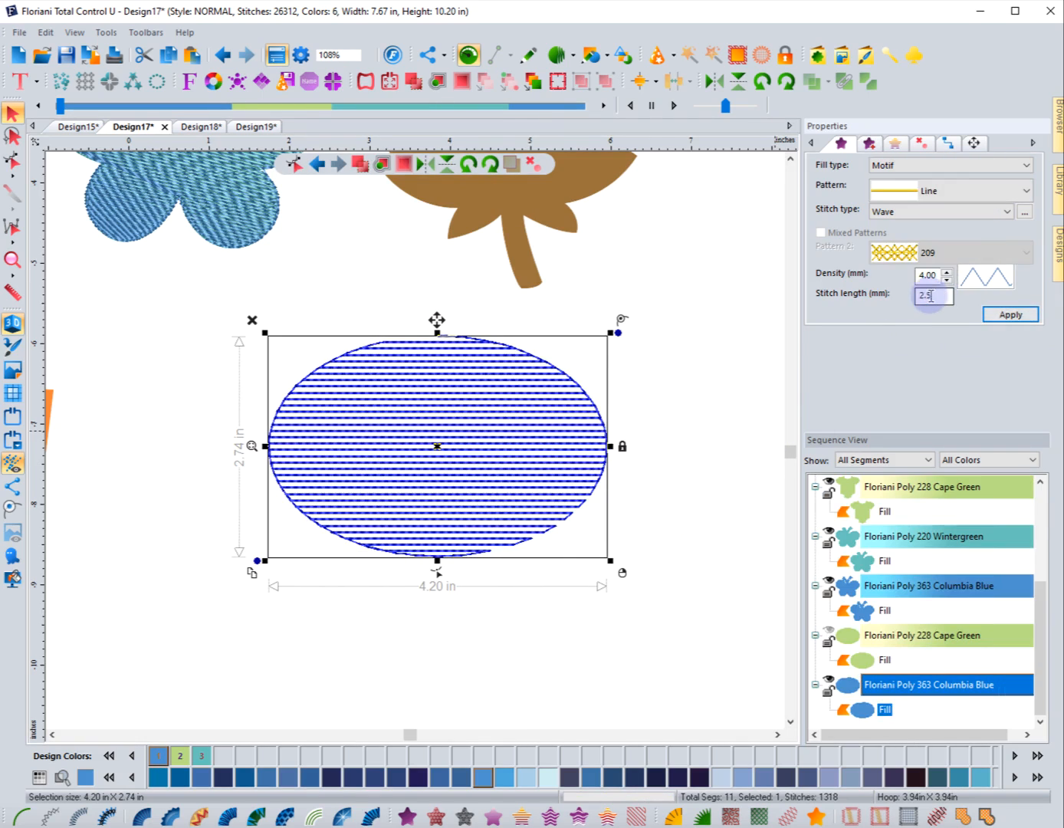
Set the ellipse's mesh fill density to 1.4 mm, apply it and deselect the ellipse
left_click_drag(917, 275, 948, 273)
type("1")
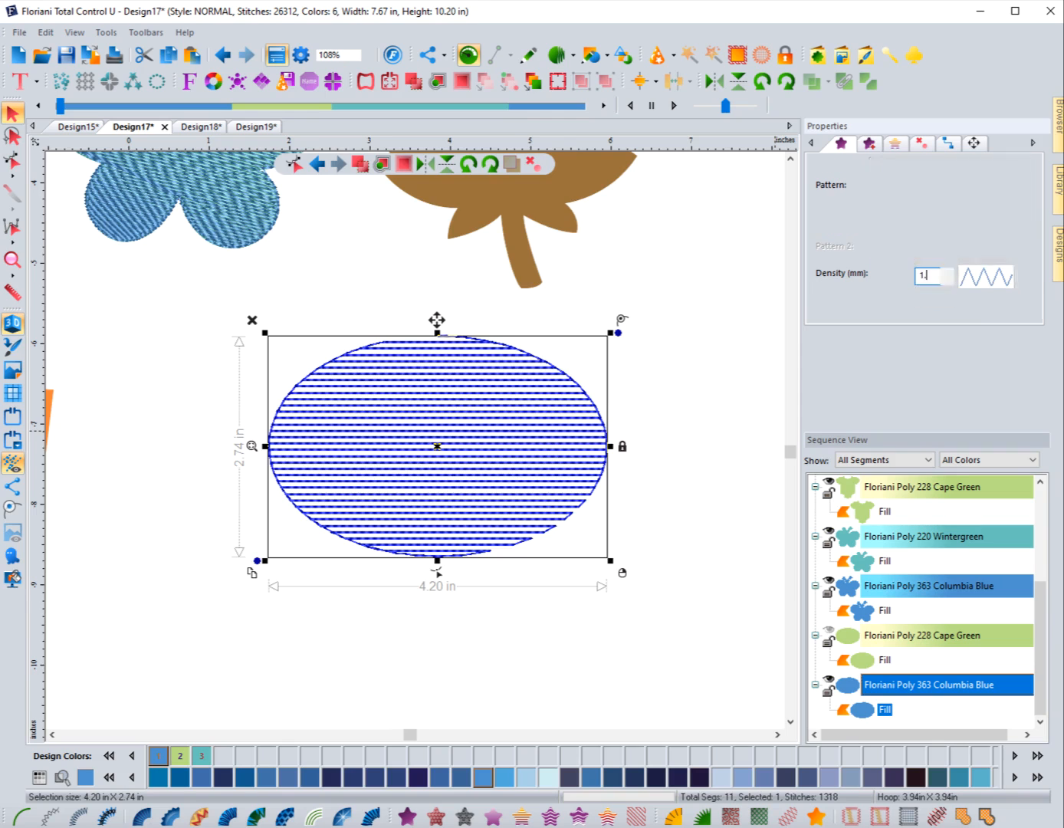
type(".4")
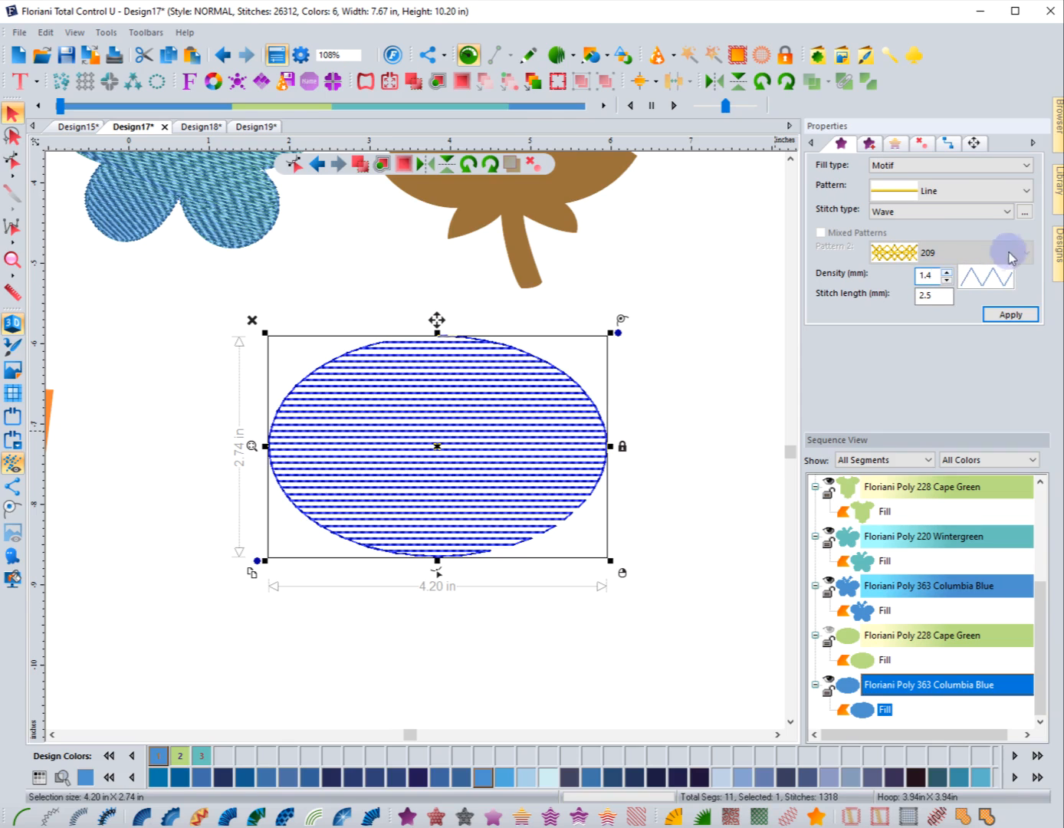
left_click(1011, 315)
left_click(666, 404)
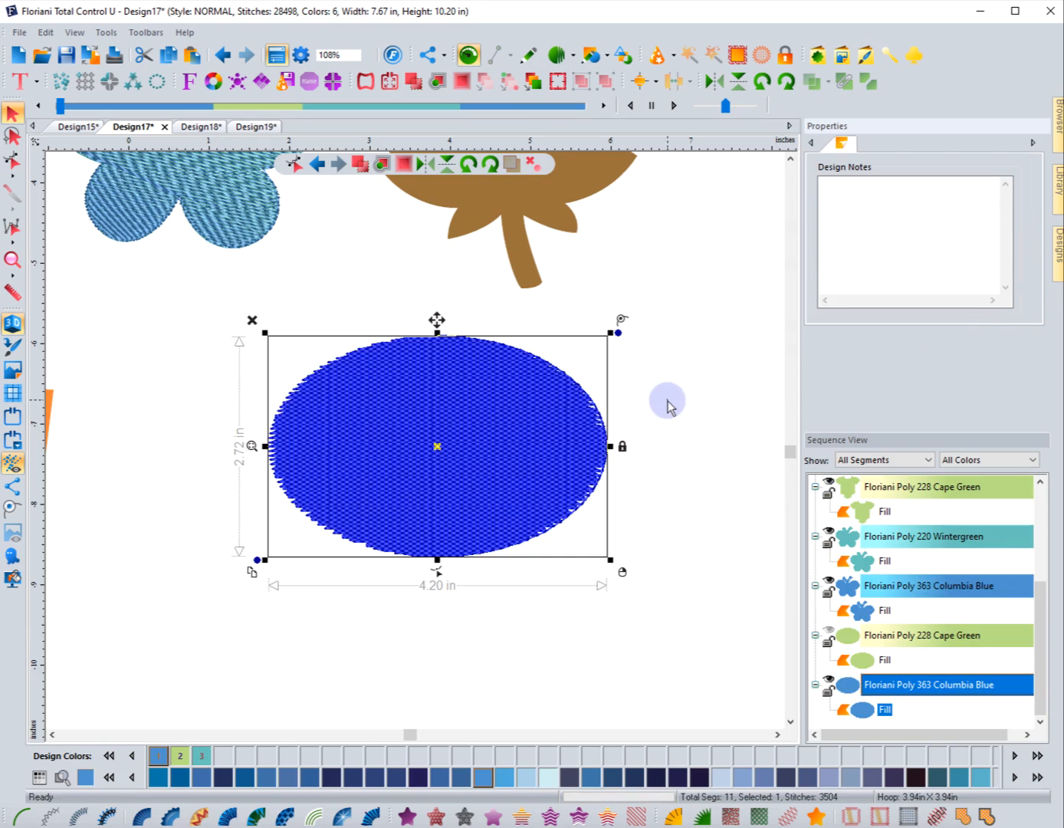
Measure the distance between stitch rows near the blue ellipse's upper-left edge
left_click(12, 260)
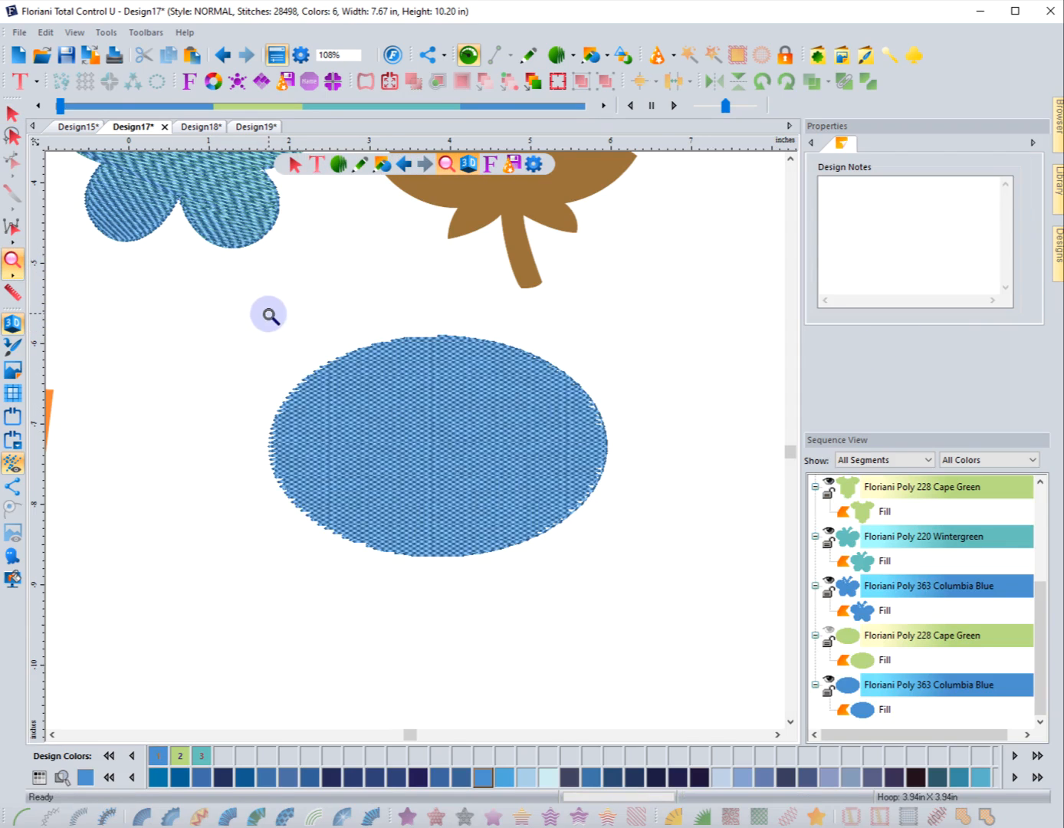
left_click_drag(269, 313, 639, 586)
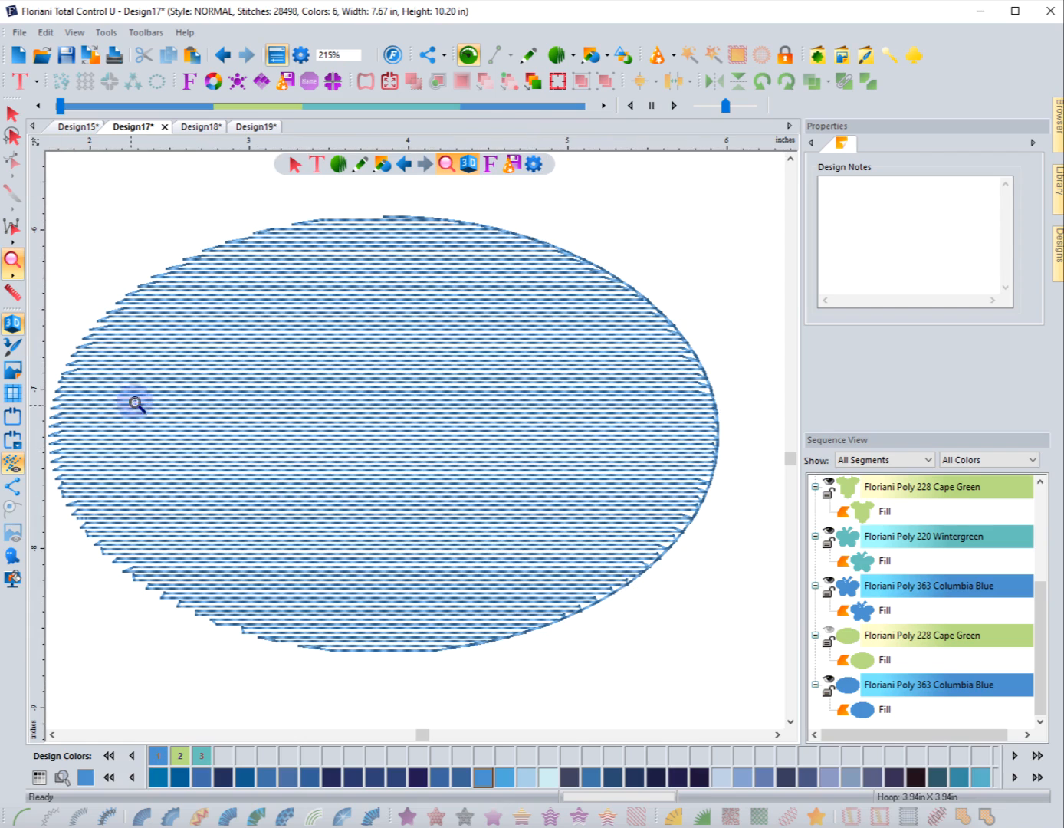
left_click(12, 291)
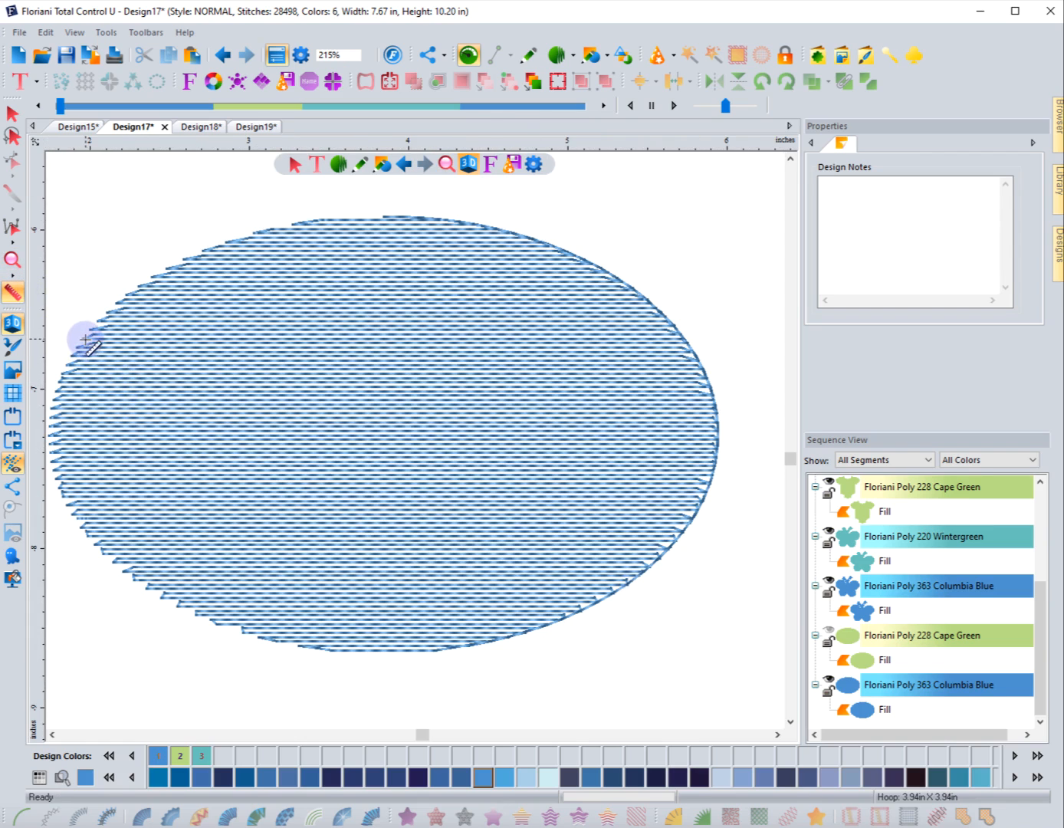
left_click_drag(84, 338, 92, 331)
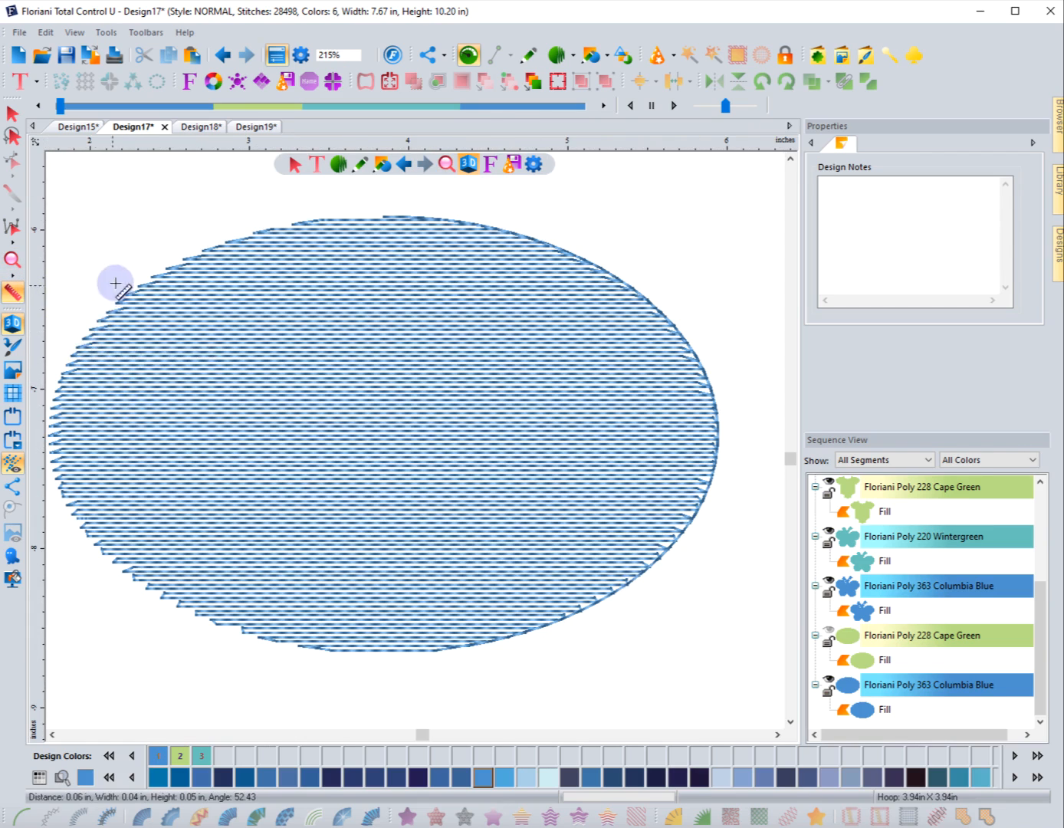
Switch the ruler units to millimetres, measure the ellipse's stitch row spacing again and return to the selection tool
right_click(135, 146)
left_click(150, 155)
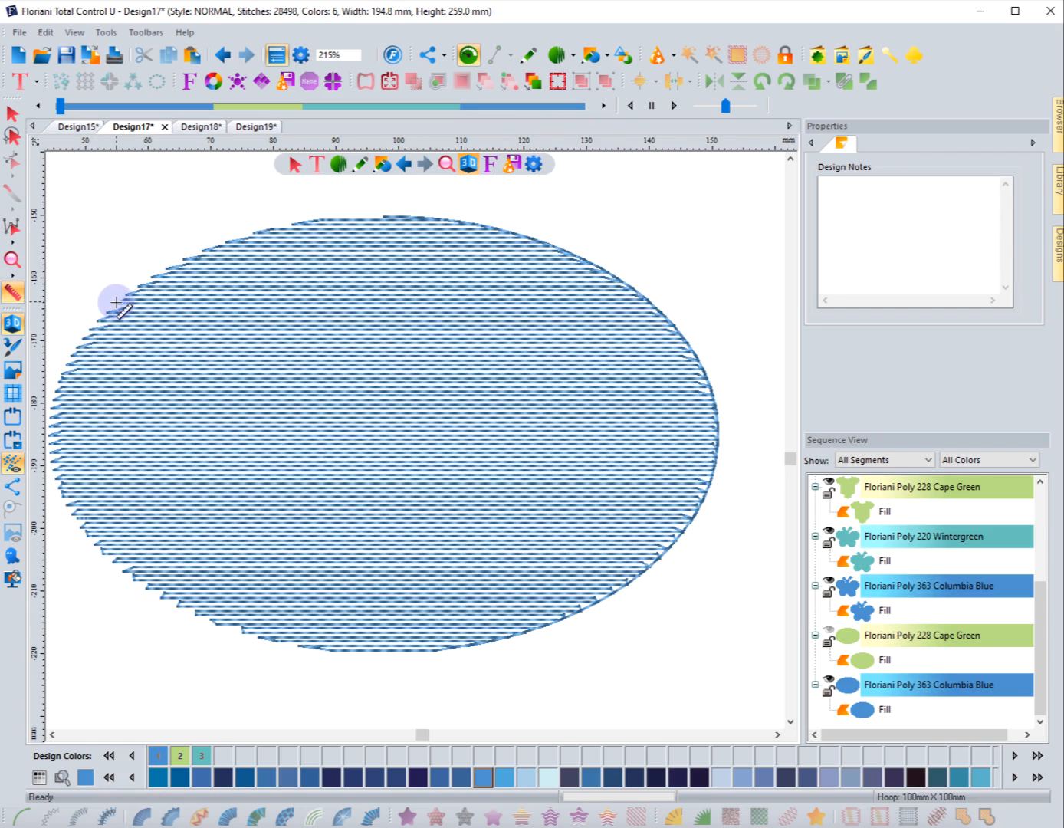
left_click_drag(116, 301, 114, 309)
left_click(12, 114)
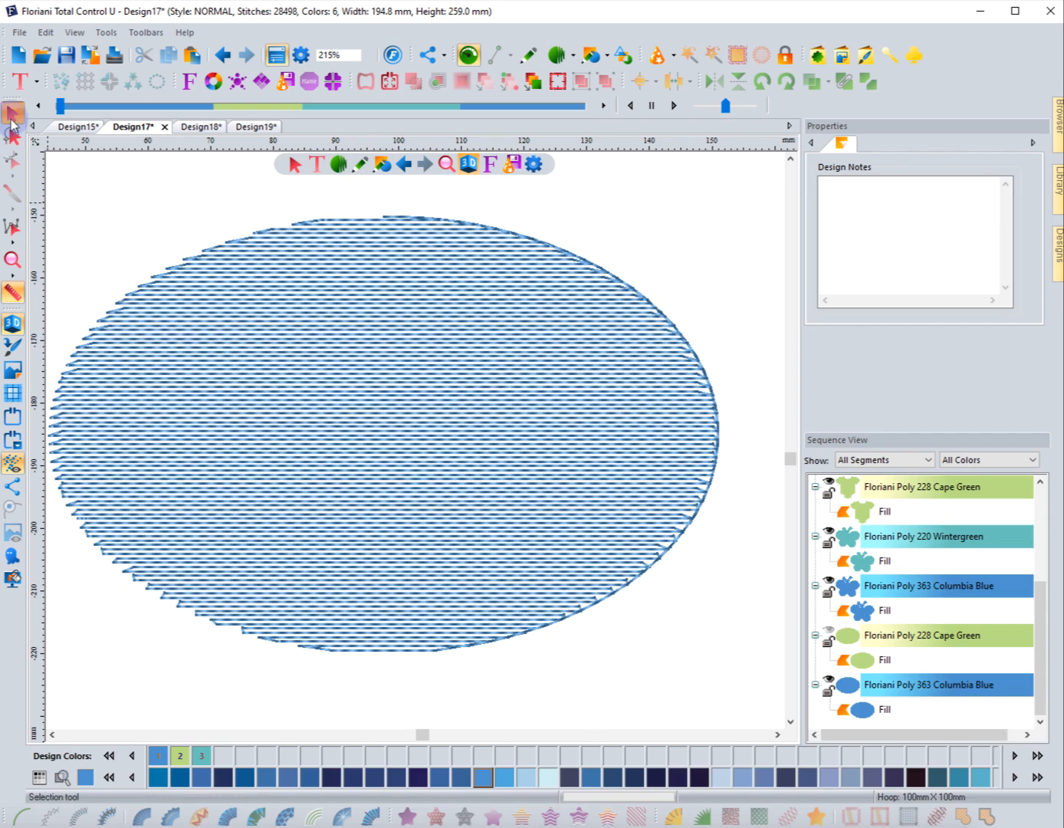
Set the bean style of the blue ellipse's mesh fill to Bean with 3 repeats, apply it and deselect the ellipse
left_click(209, 256)
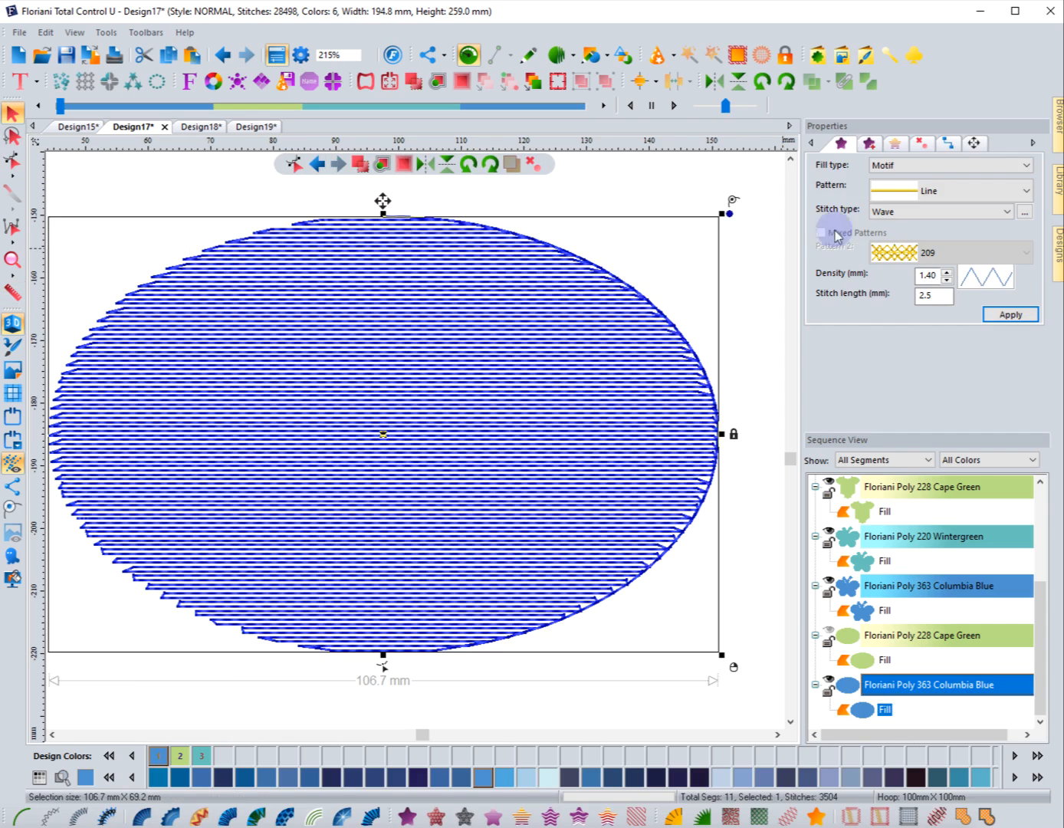
left_click(871, 144)
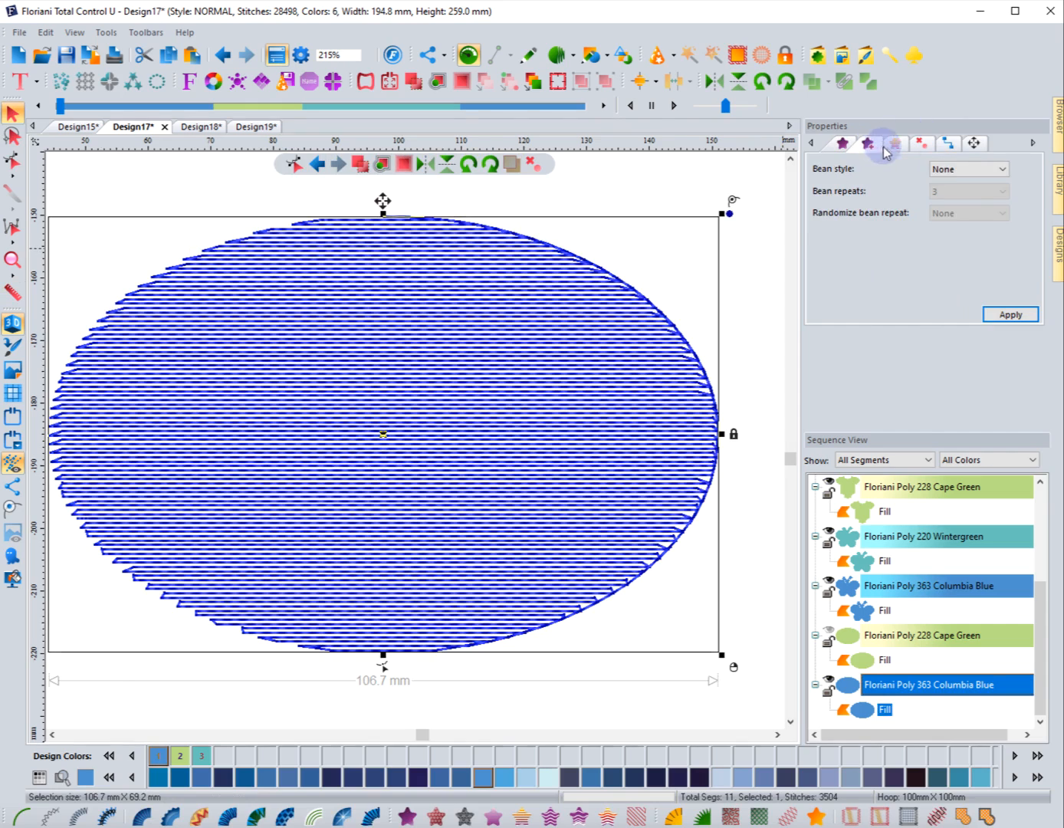
left_click(968, 168)
left_click(950, 194)
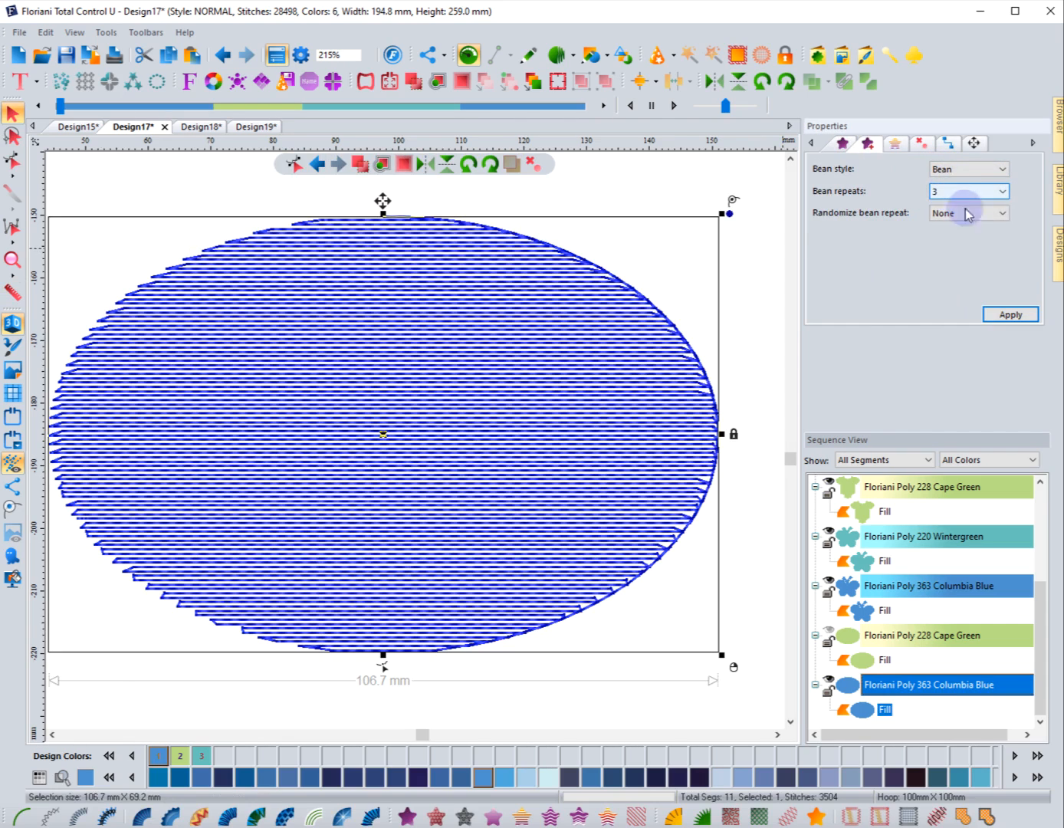
left_click(1007, 314)
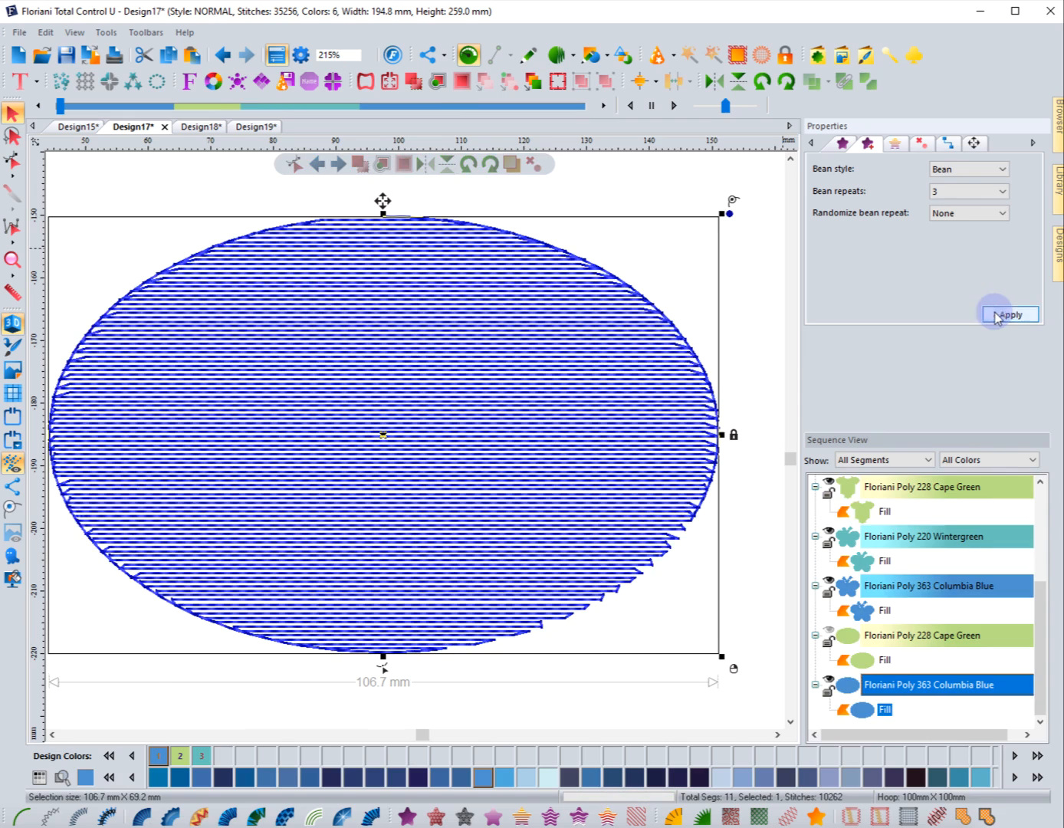
left_click(663, 193)
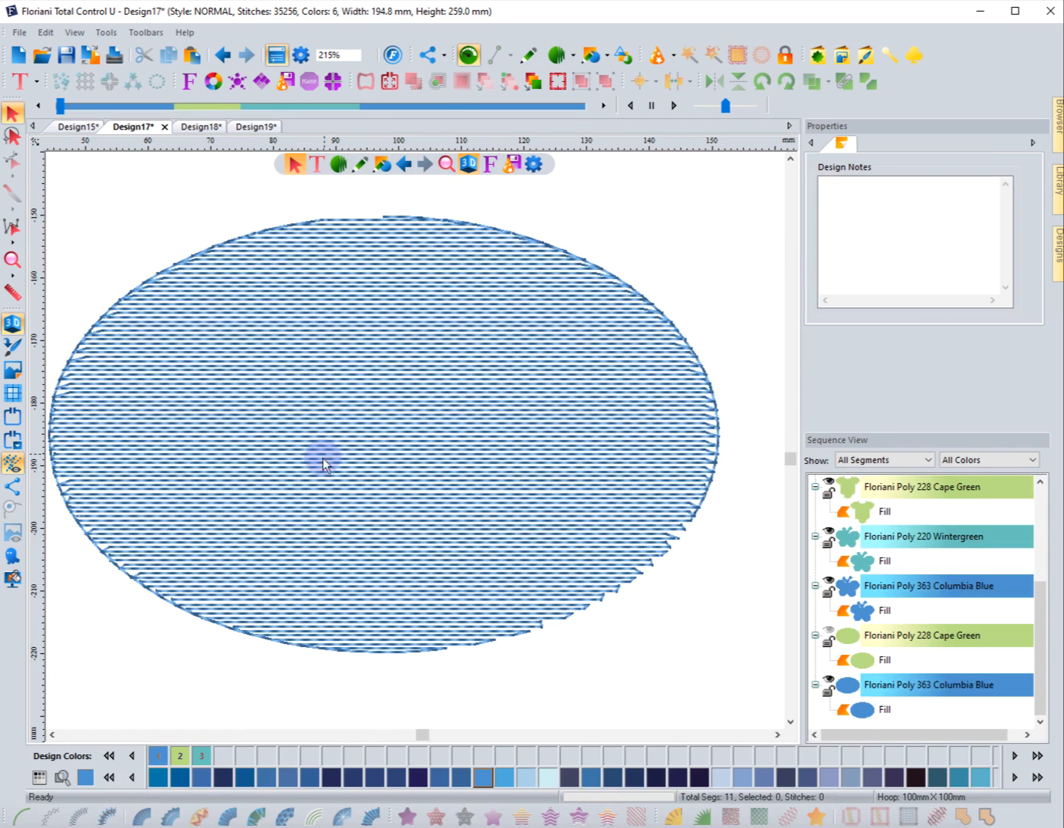
left_click(474, 224)
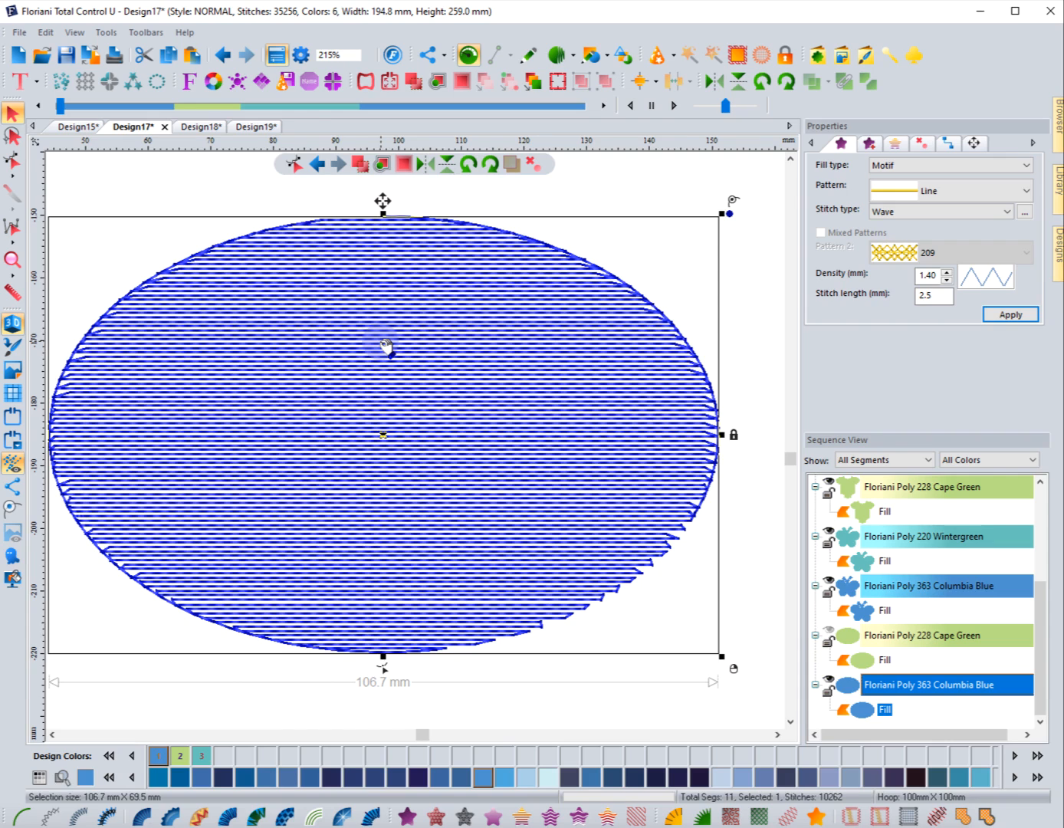
left_click(434, 197)
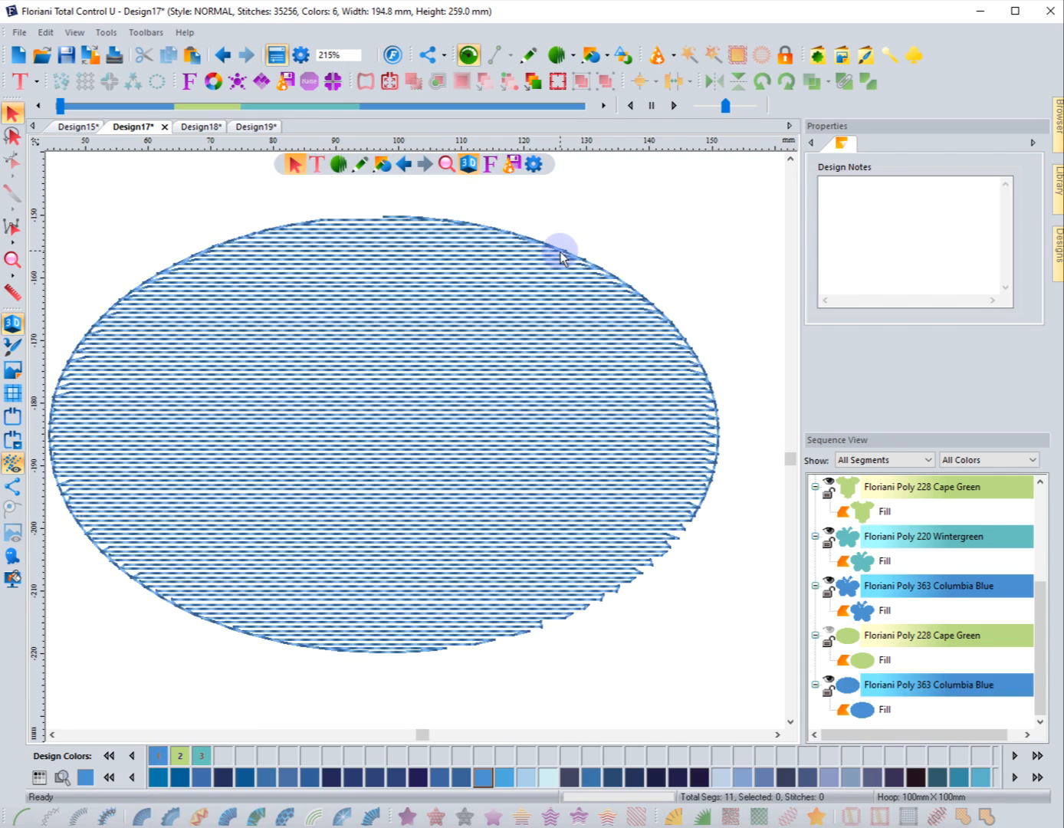
left_click(567, 253)
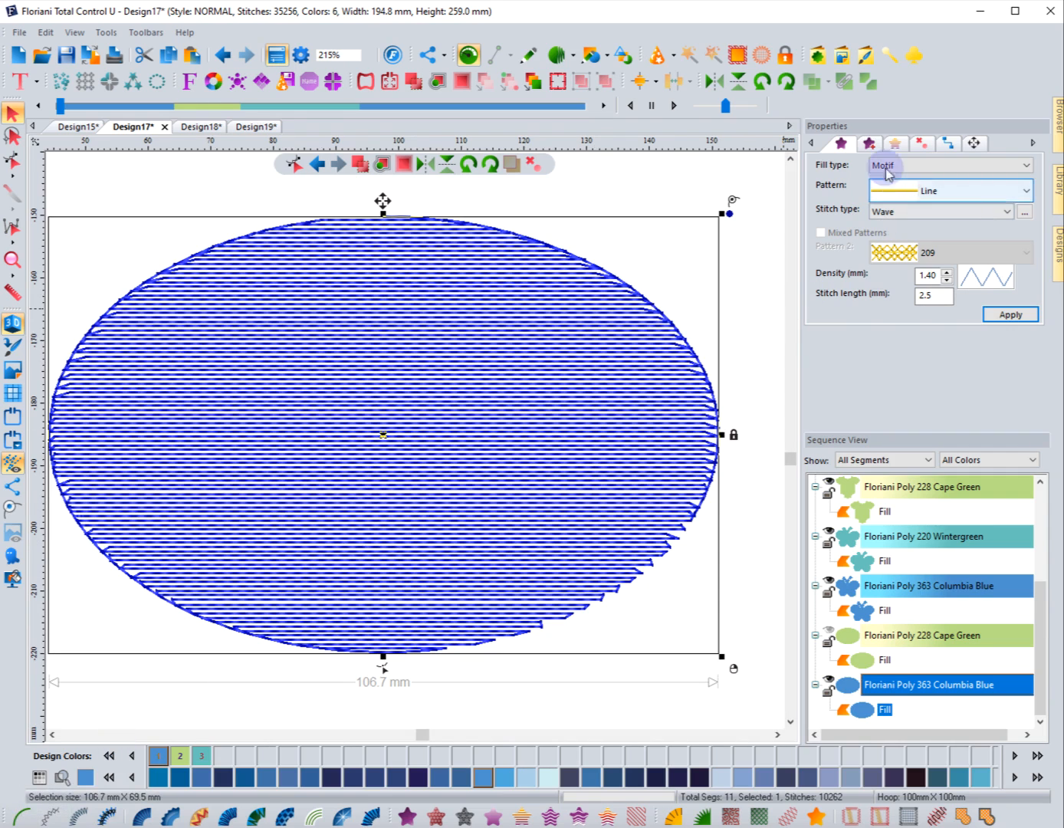
left_click(873, 144)
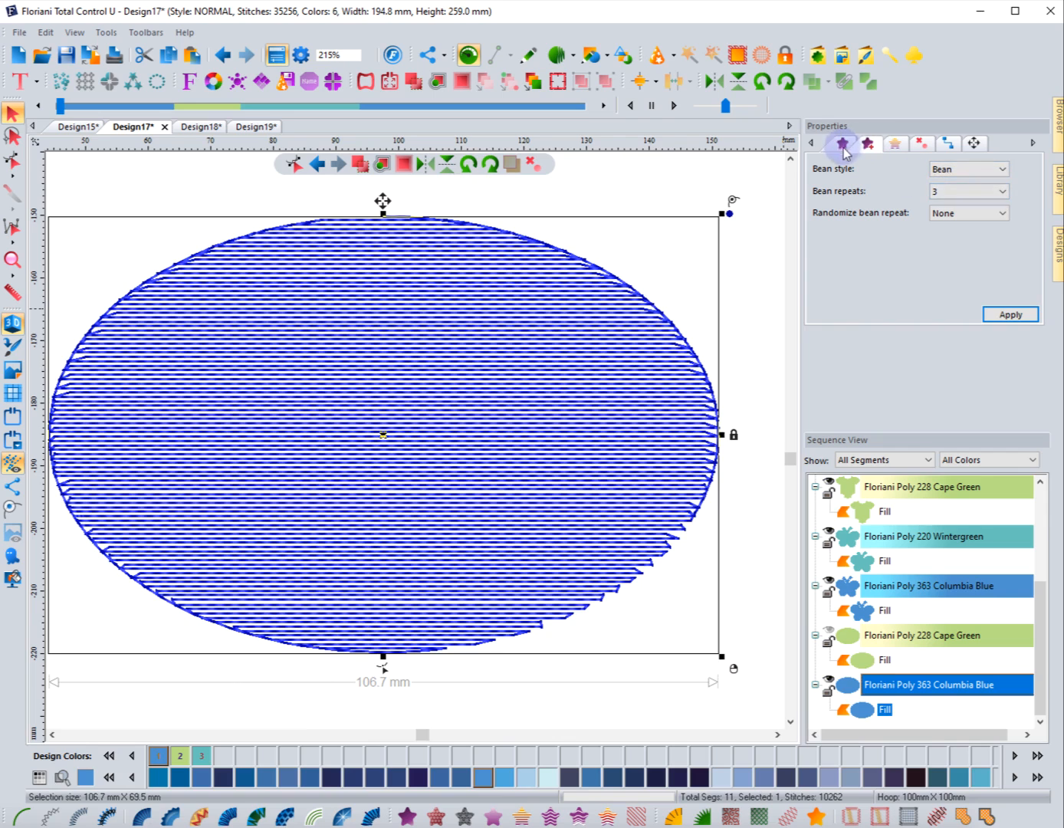
left_click(639, 211)
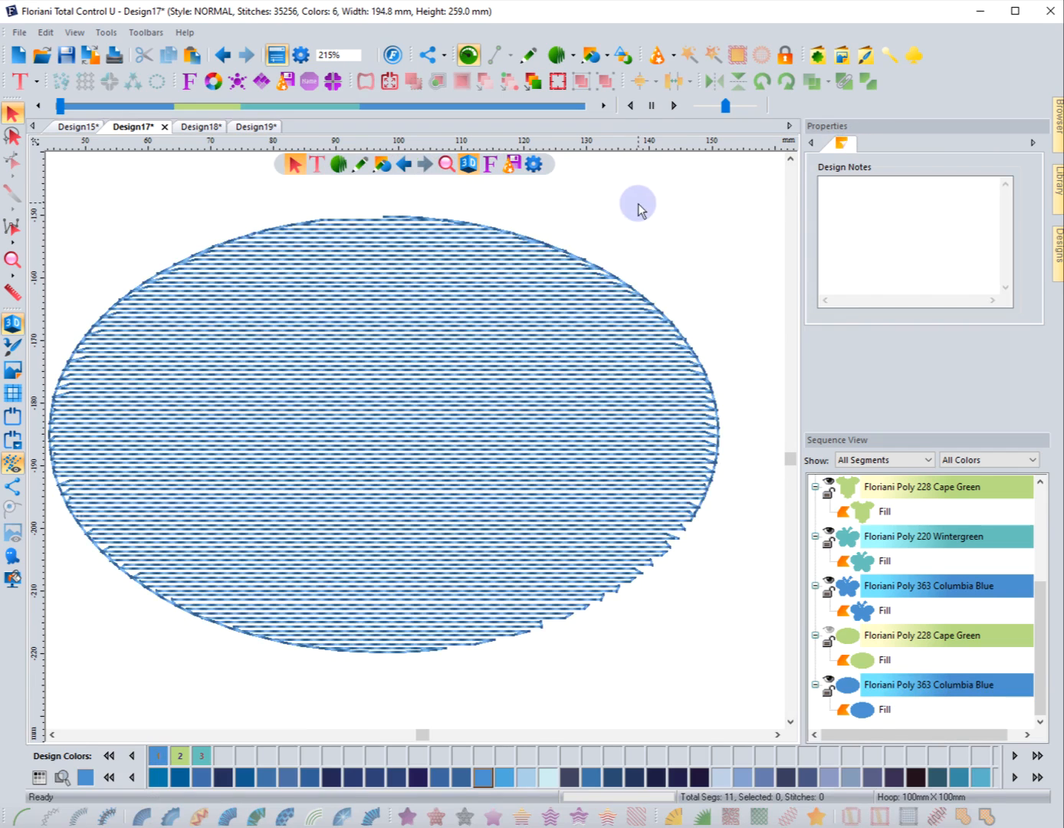
Set the blue ellipse's bean repeats to randomize by line, apply it and deselect the ellipse
left_click(389, 215)
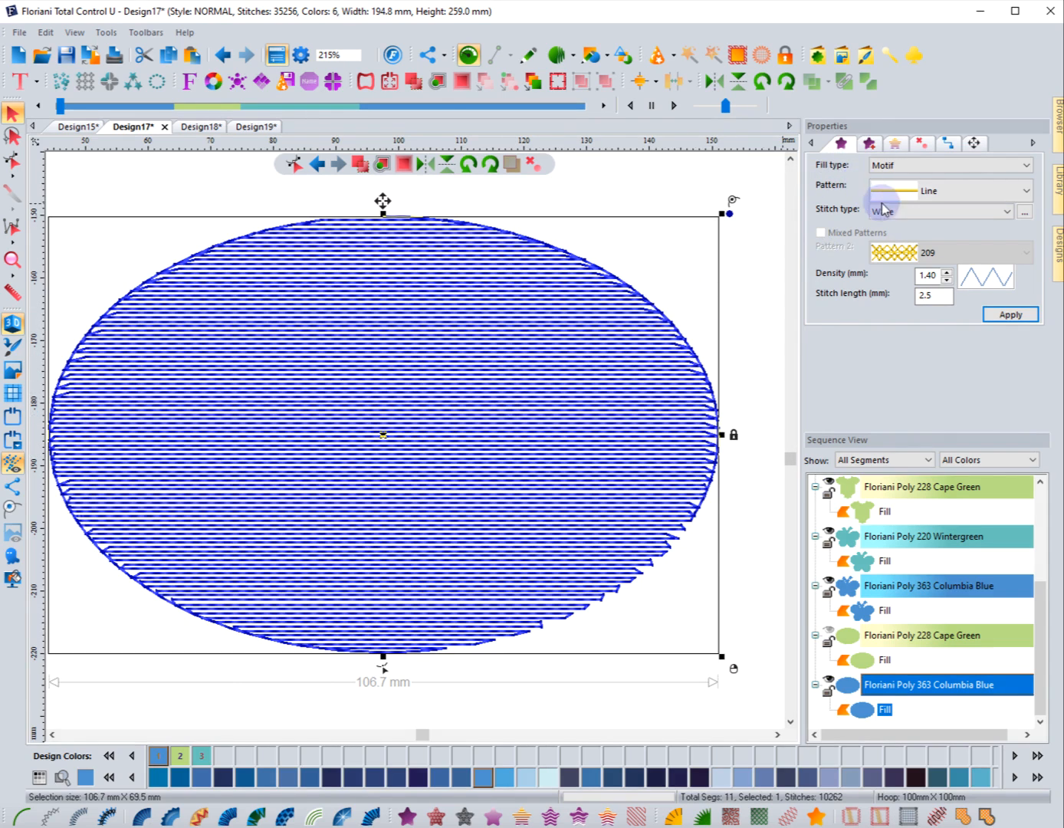
left_click(870, 145)
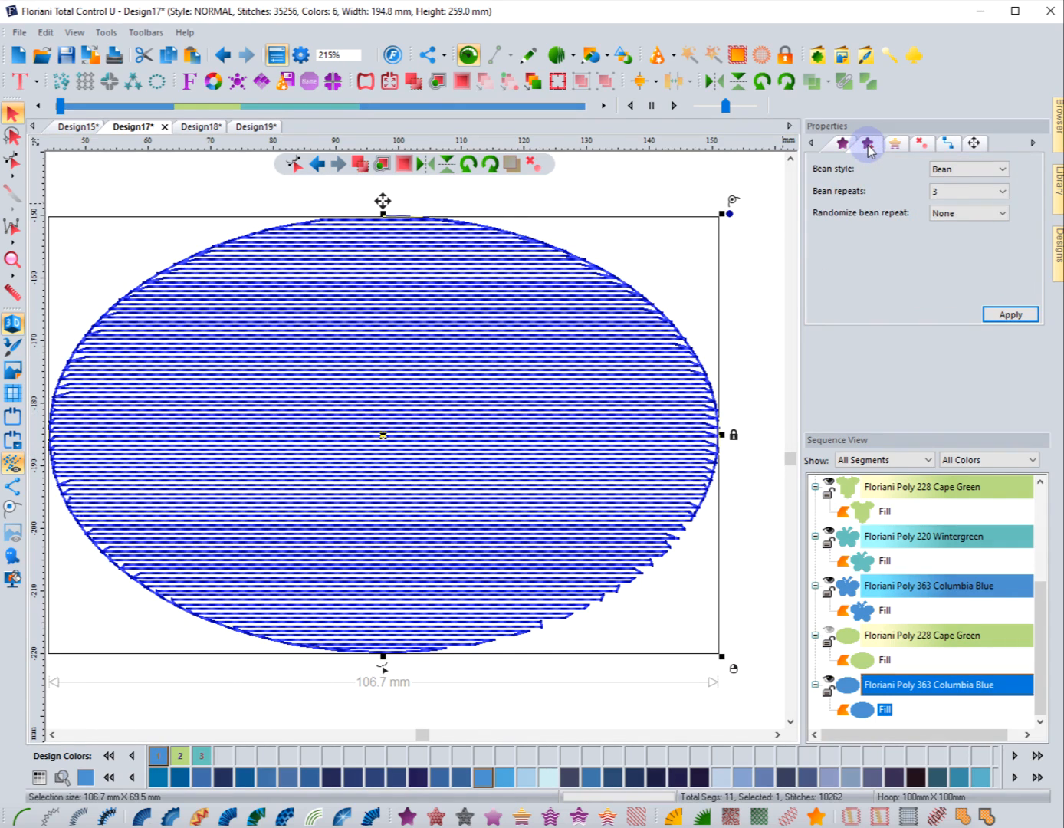
left_click(945, 213)
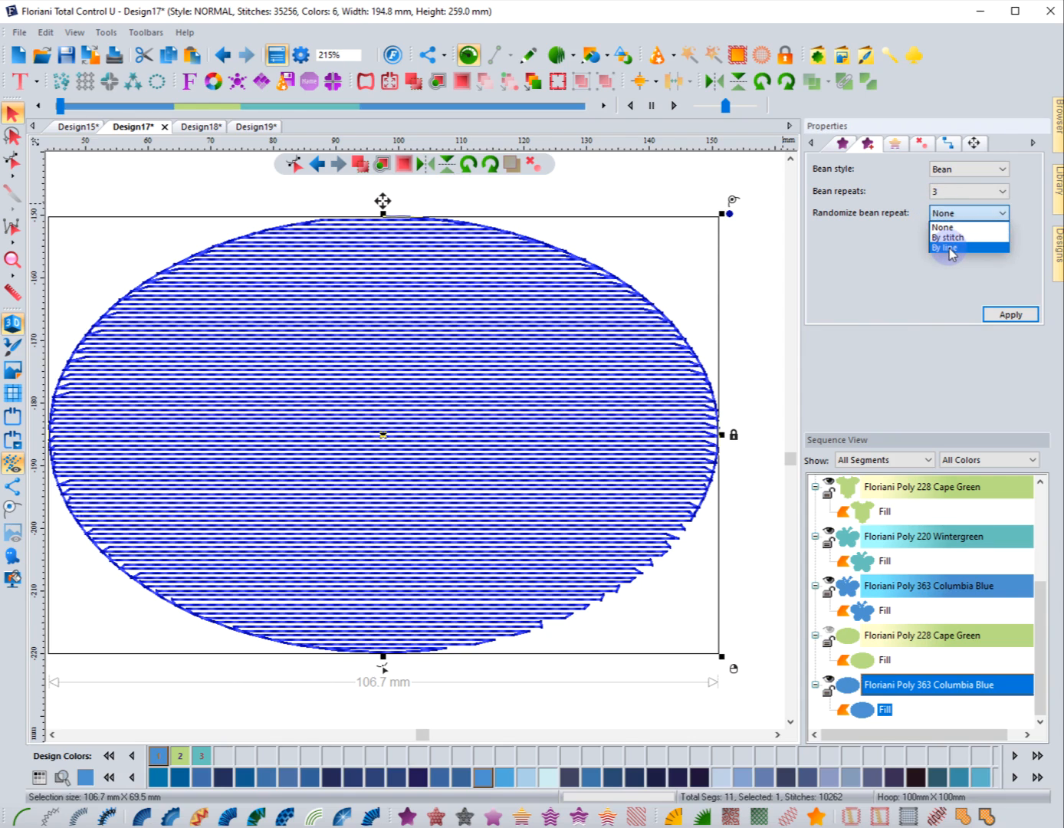
left_click(948, 247)
left_click(1000, 312)
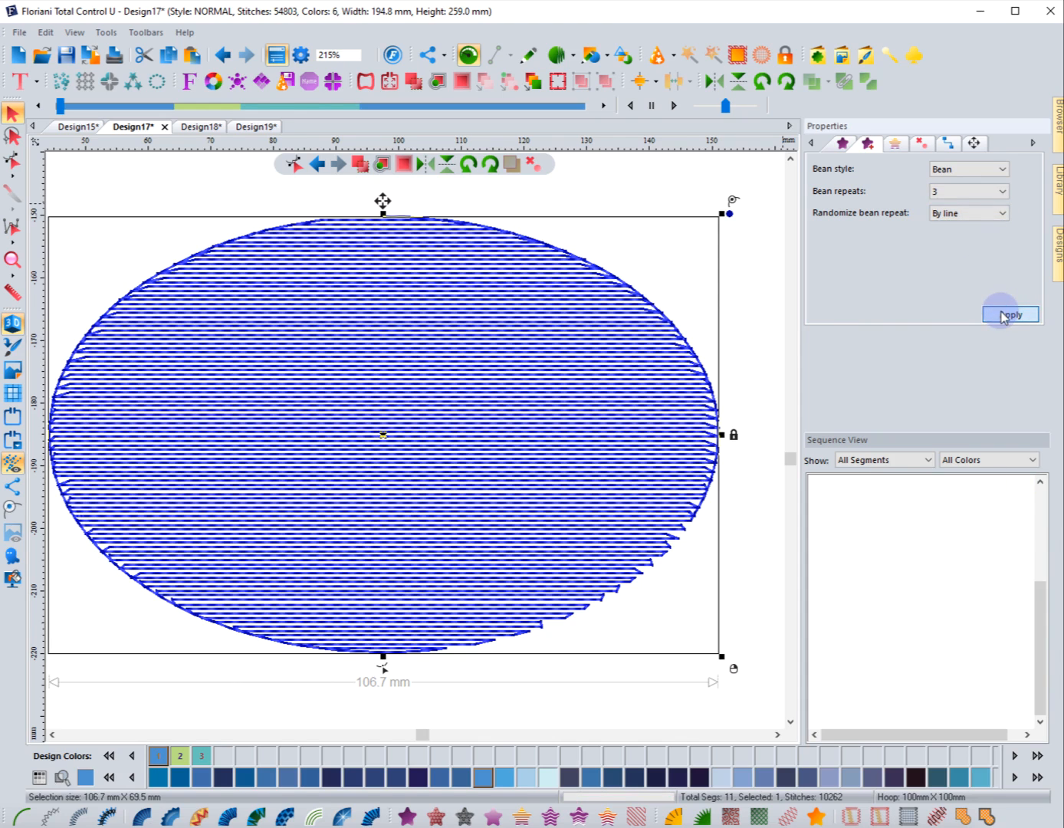
left_click(762, 240)
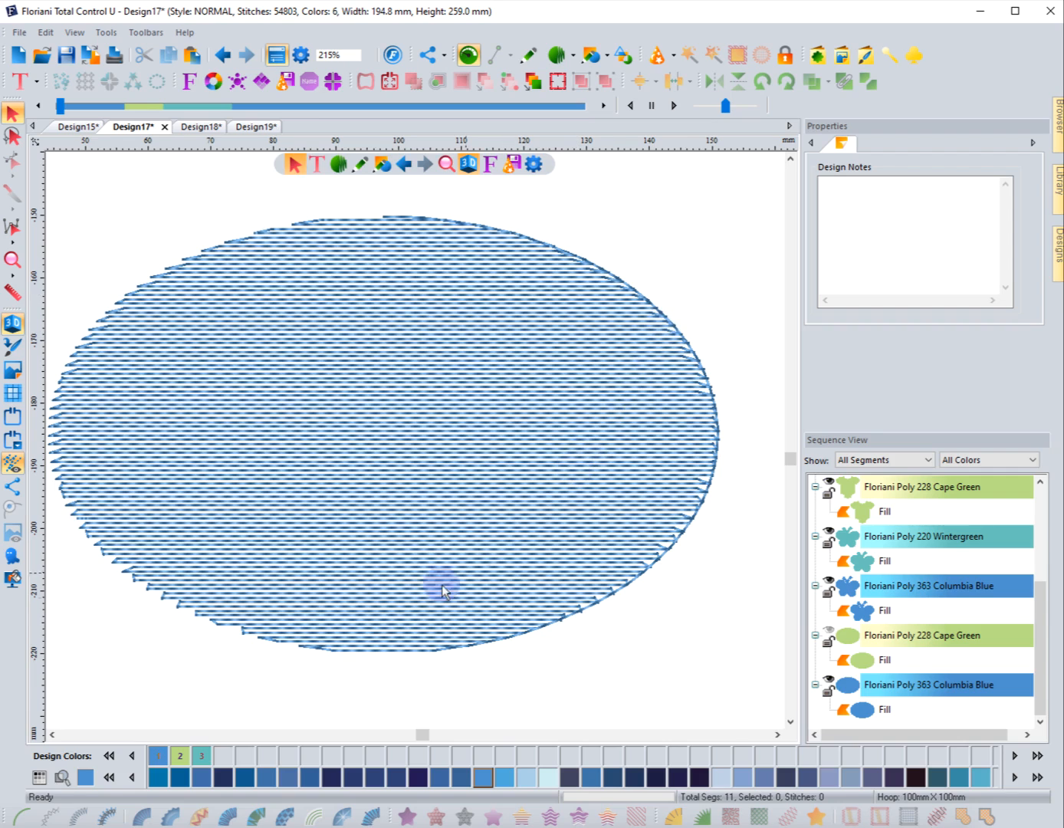
Examine the blue ellipse's bean style options and its main mesh fill settings
left_click(409, 220)
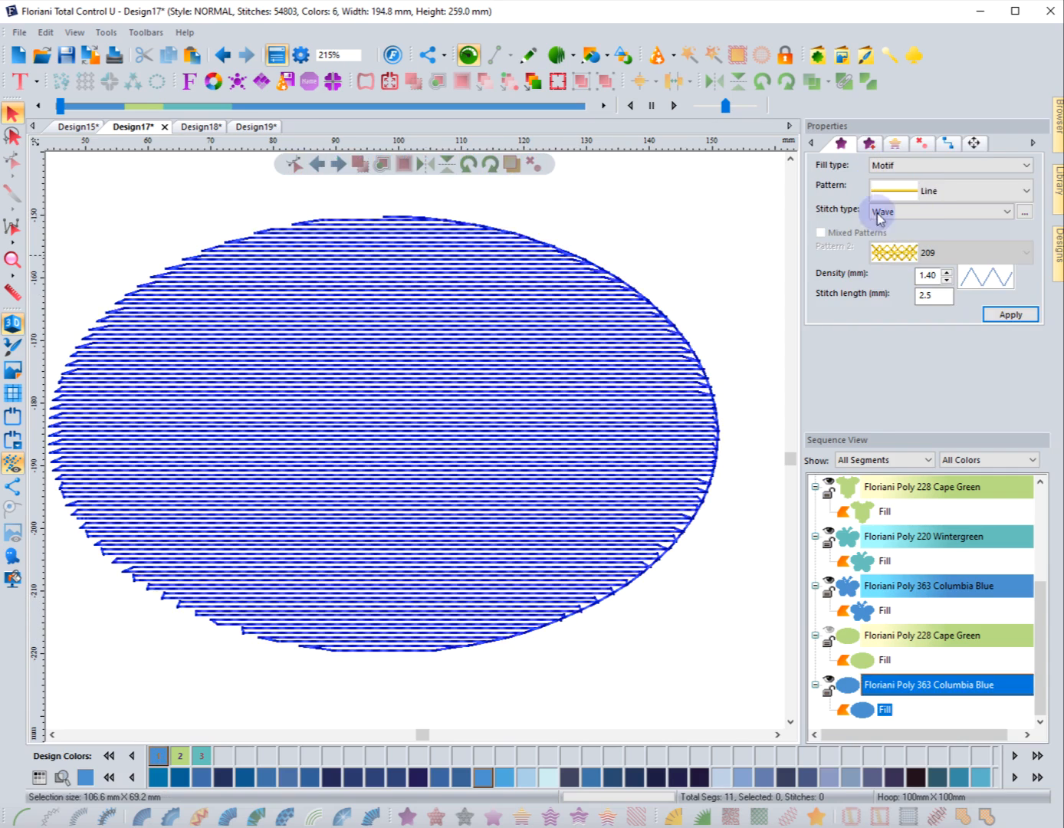
left_click(868, 144)
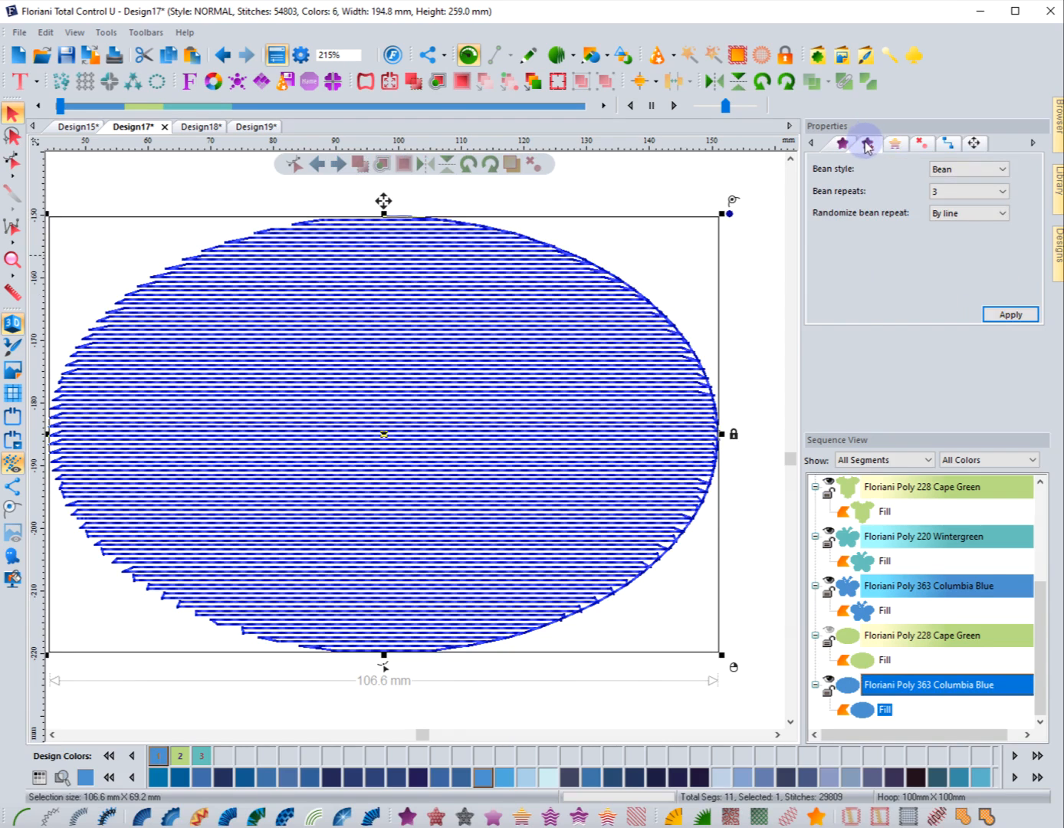
left_click(968, 169)
left_click(968, 170)
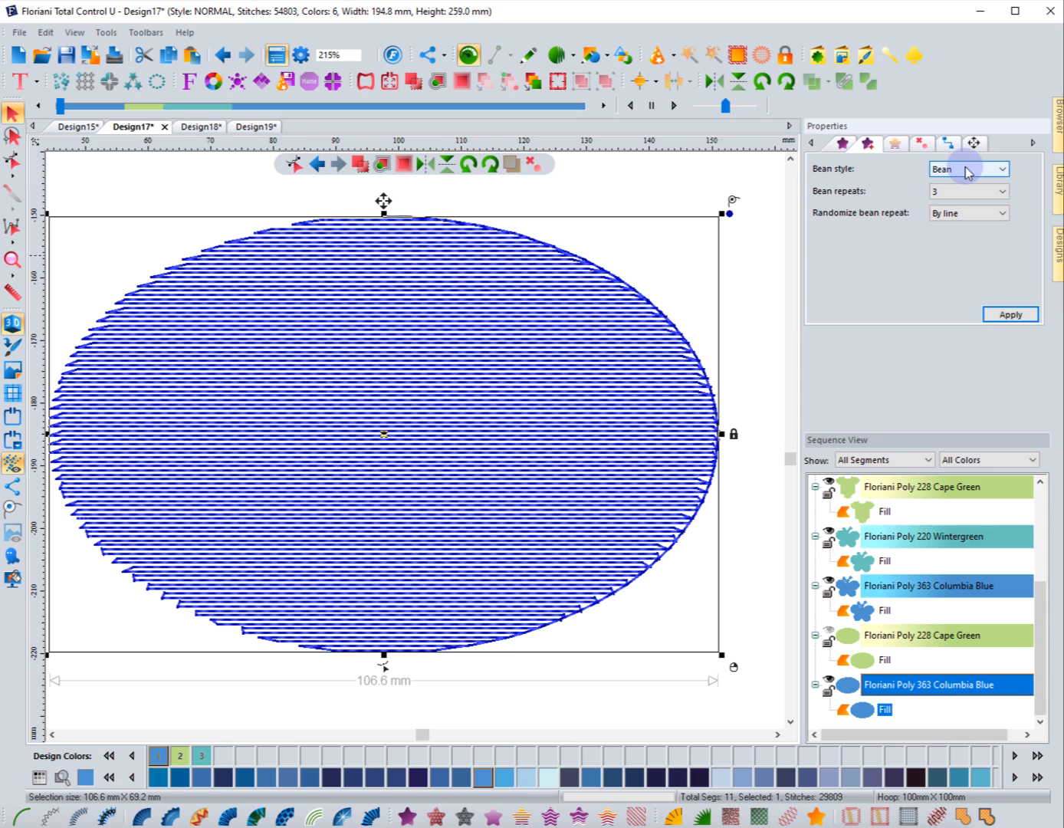
left_click(843, 144)
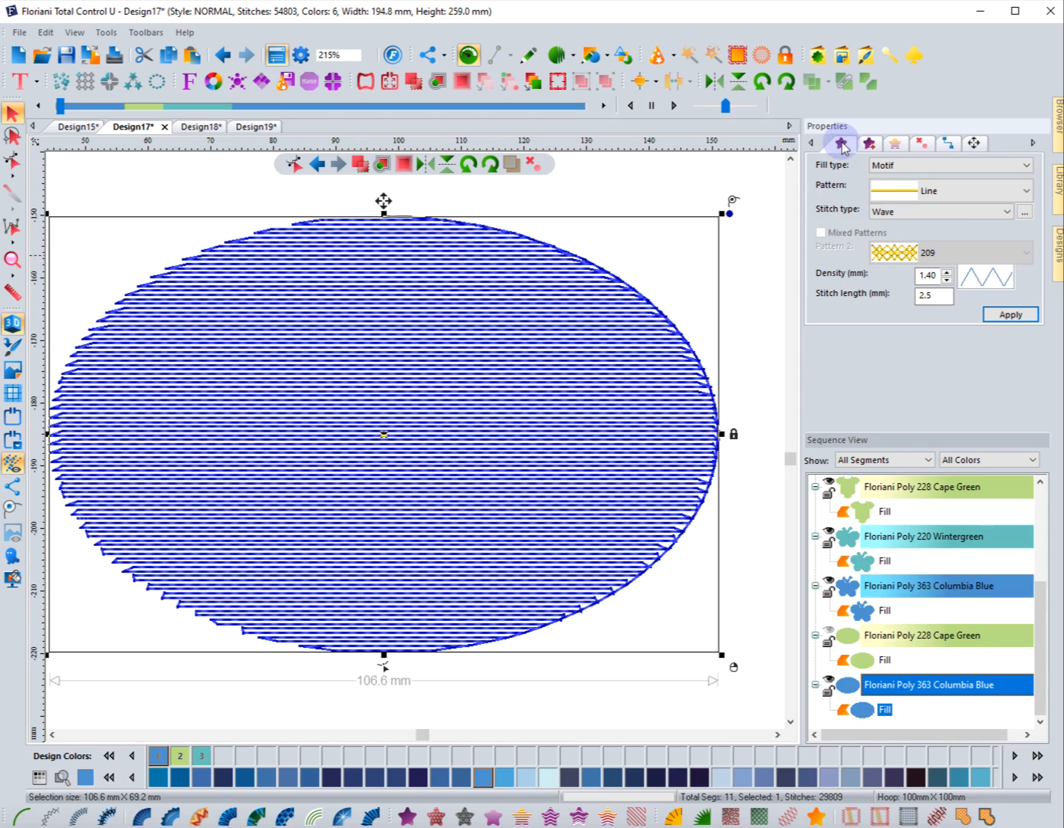
left_click(684, 175)
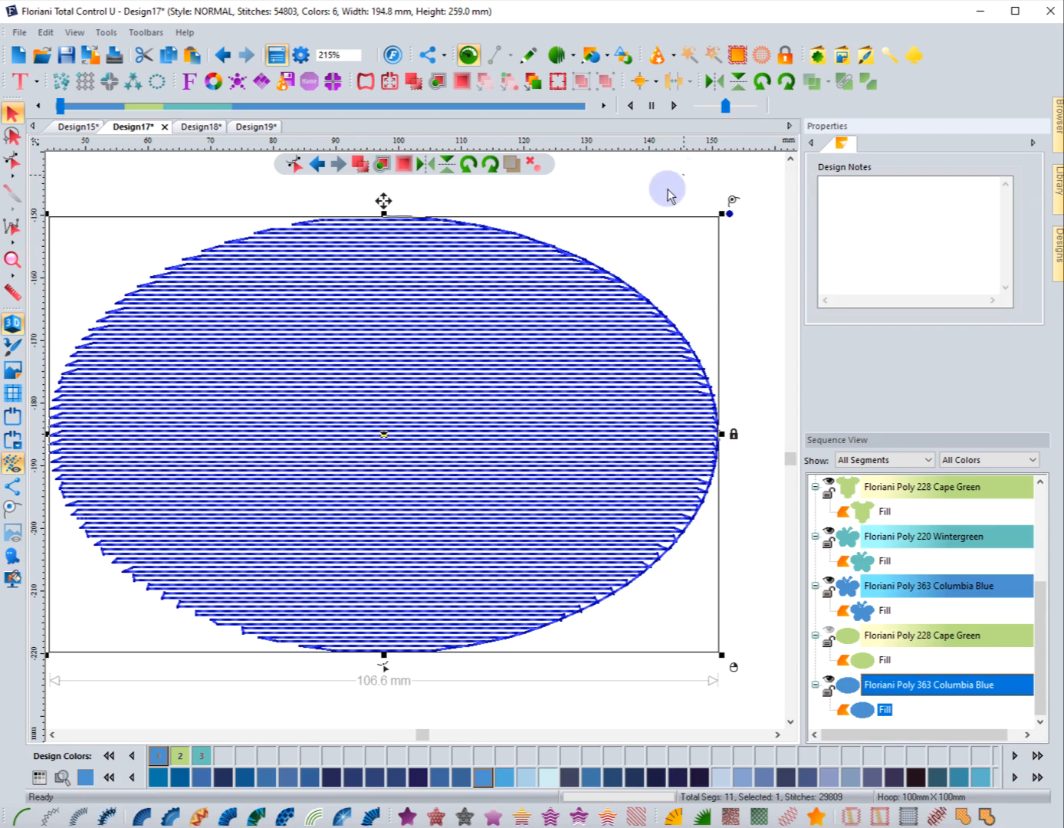
Convert the blue ellipse to a run stitch, choose the Bean style in its settings and deselect it
left_click(280, 647)
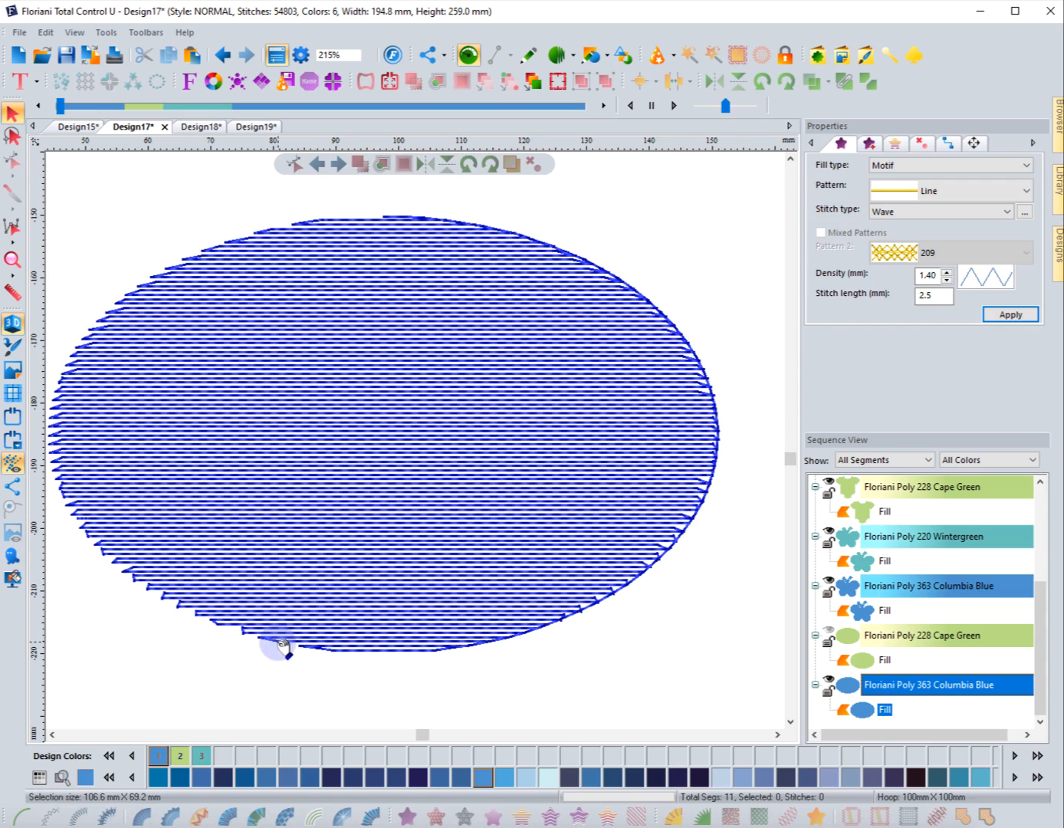
left_click(21, 817)
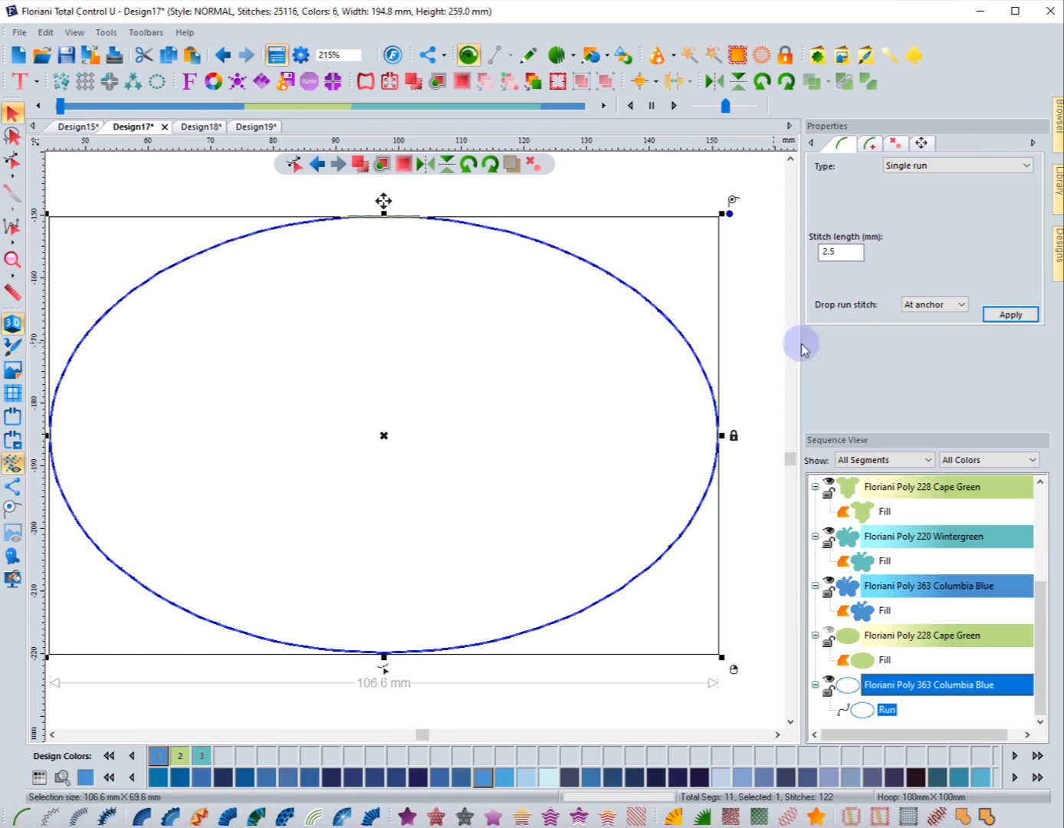
left_click(873, 143)
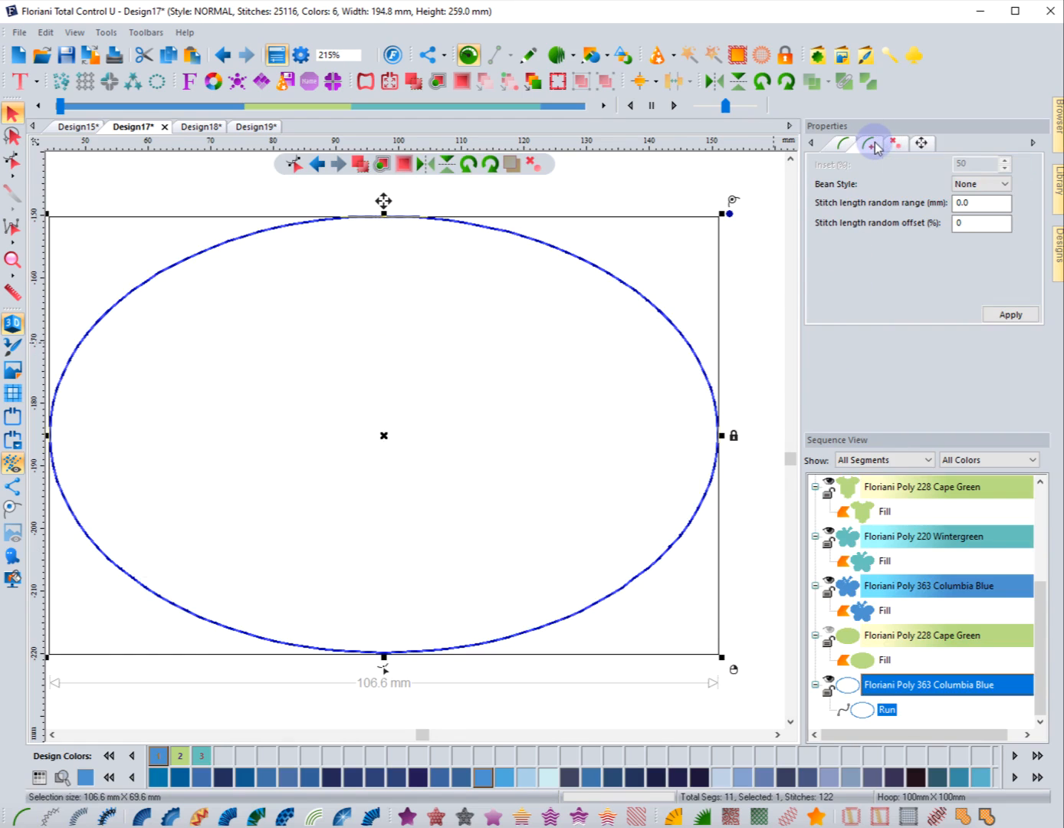
left_click(971, 184)
left_click(972, 208)
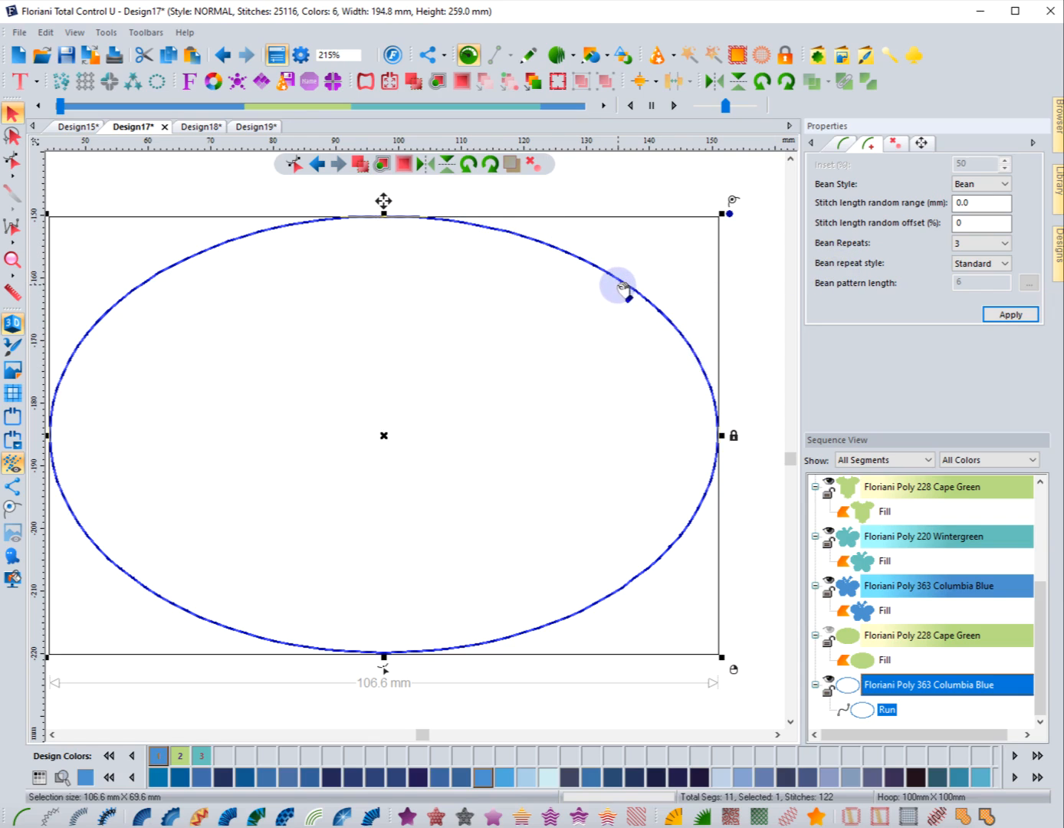
left_click(568, 207)
Convert the blue ellipse's run stitch to a standard fill and replace that with a mesh fill
left_click(384, 221)
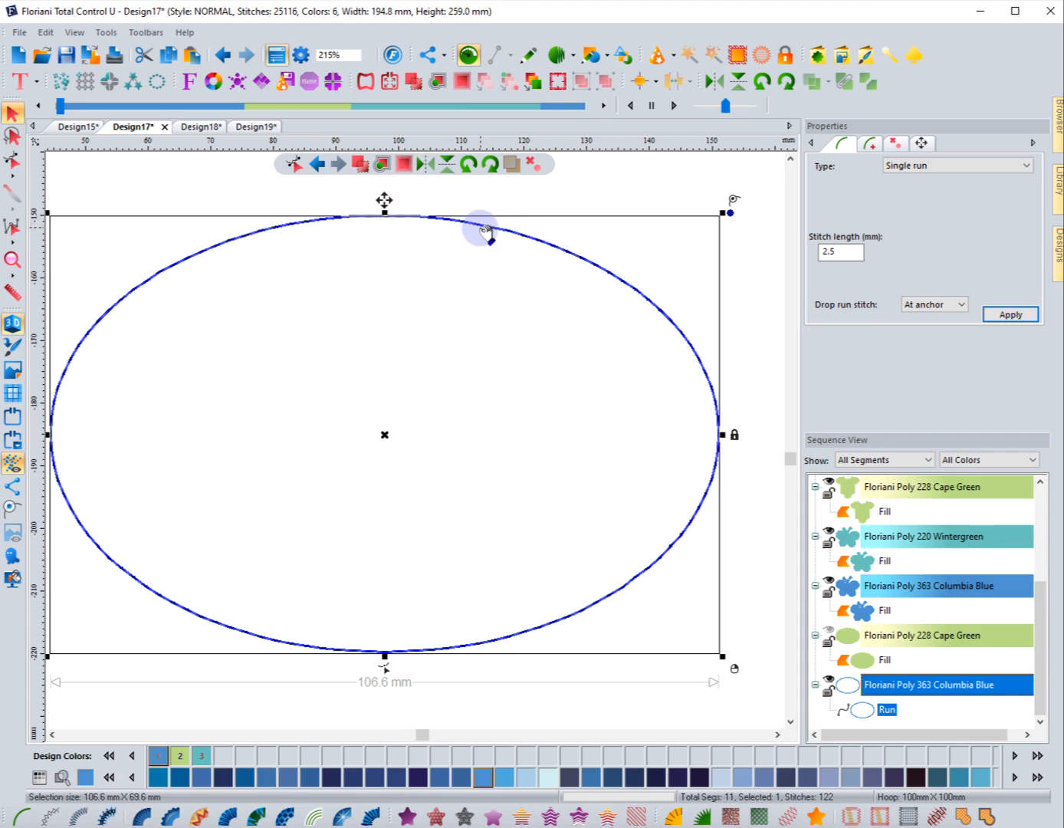
left_click(155, 193)
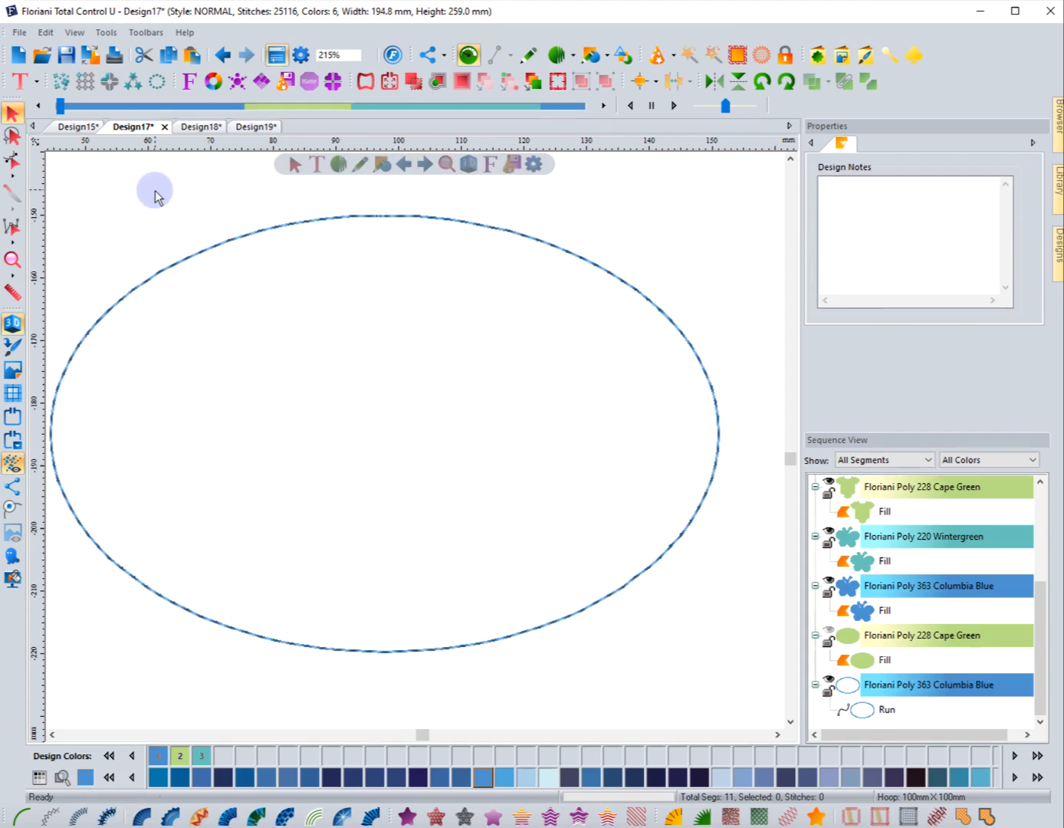
left_click(283, 231)
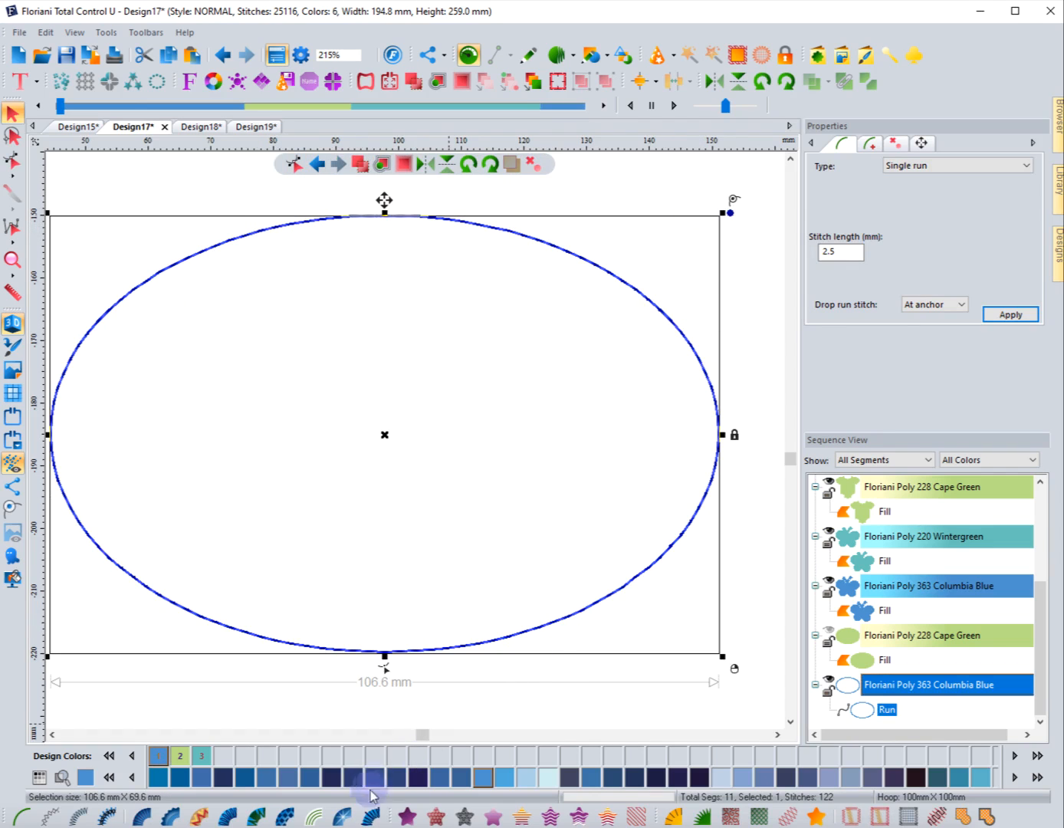
left_click(409, 817)
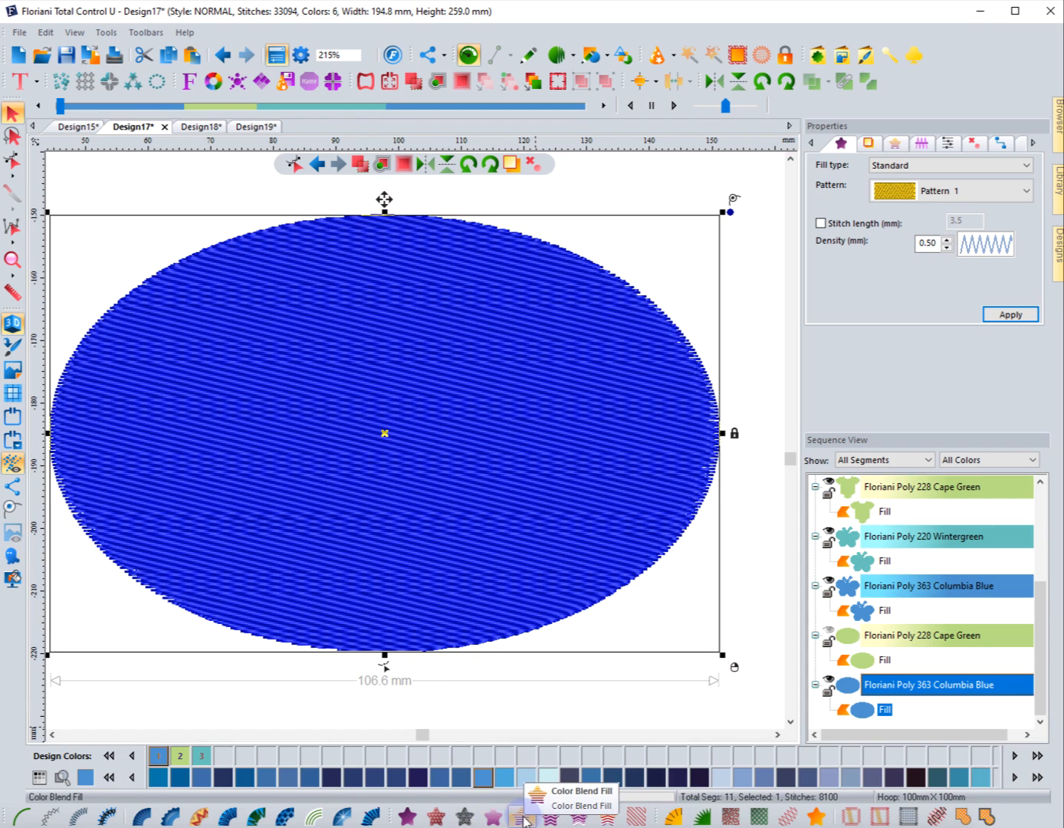
left_click(633, 817)
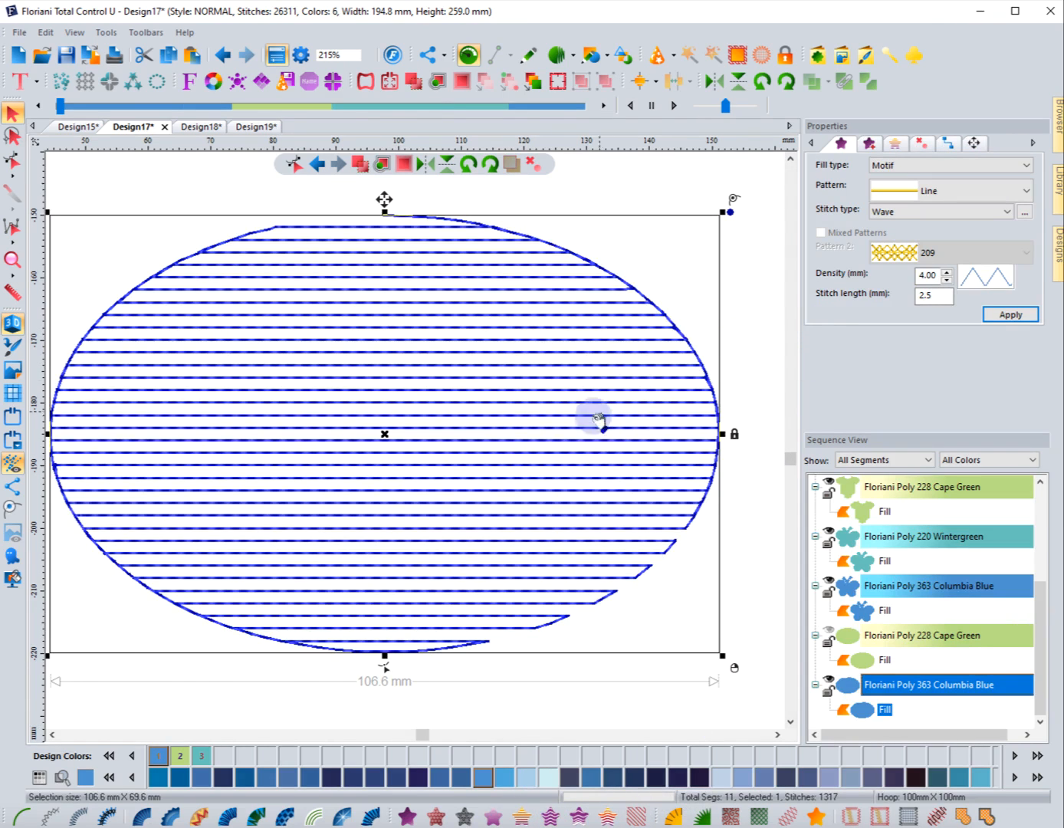
View the bean settings available for the ellipse's new mesh fill
left_click(870, 143)
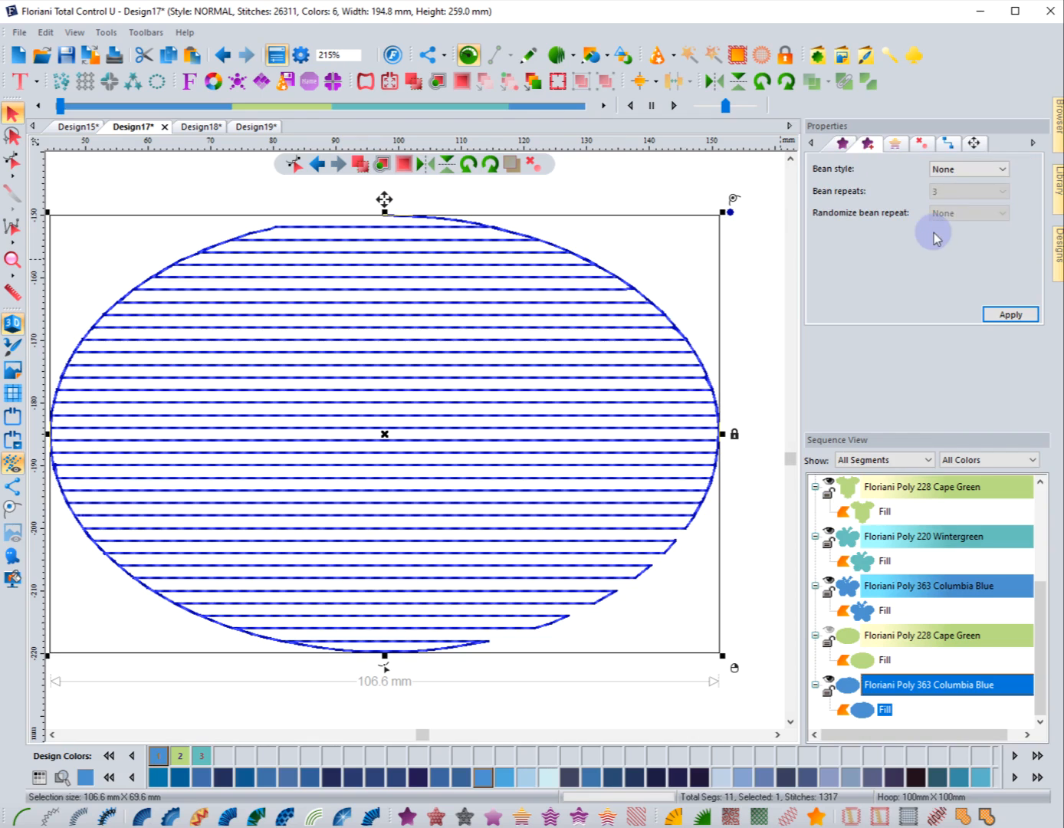
left_click(713, 308)
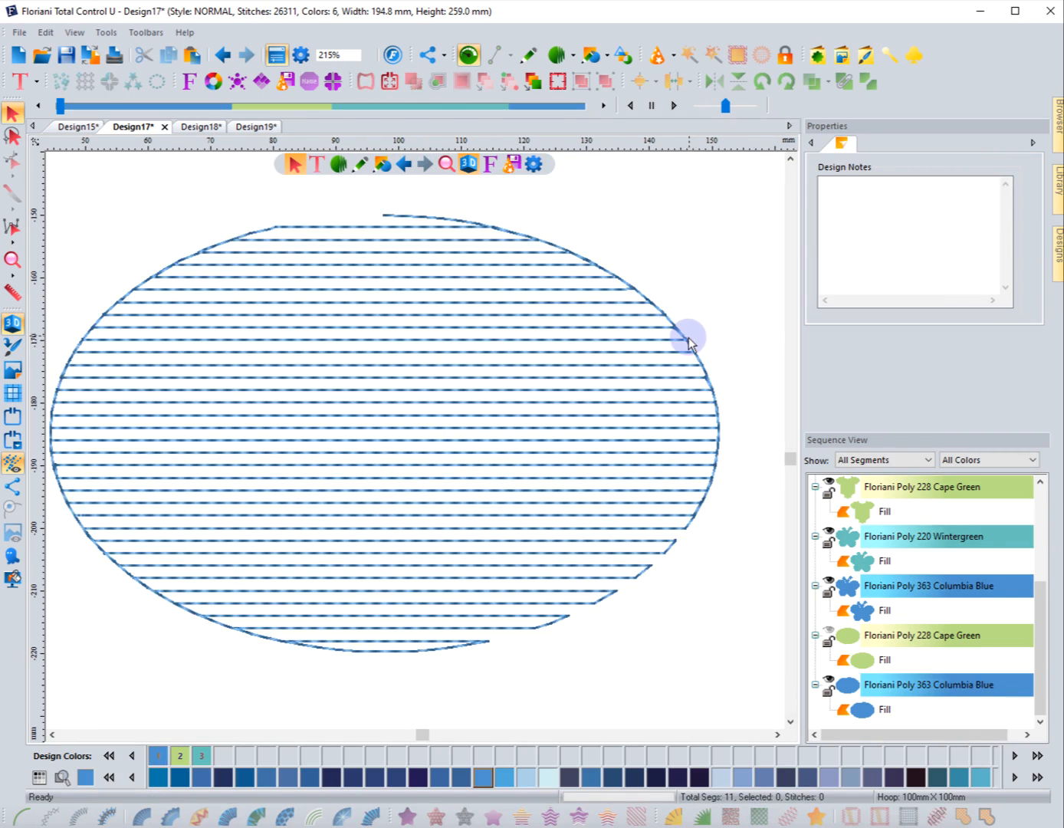
left_click(554, 248)
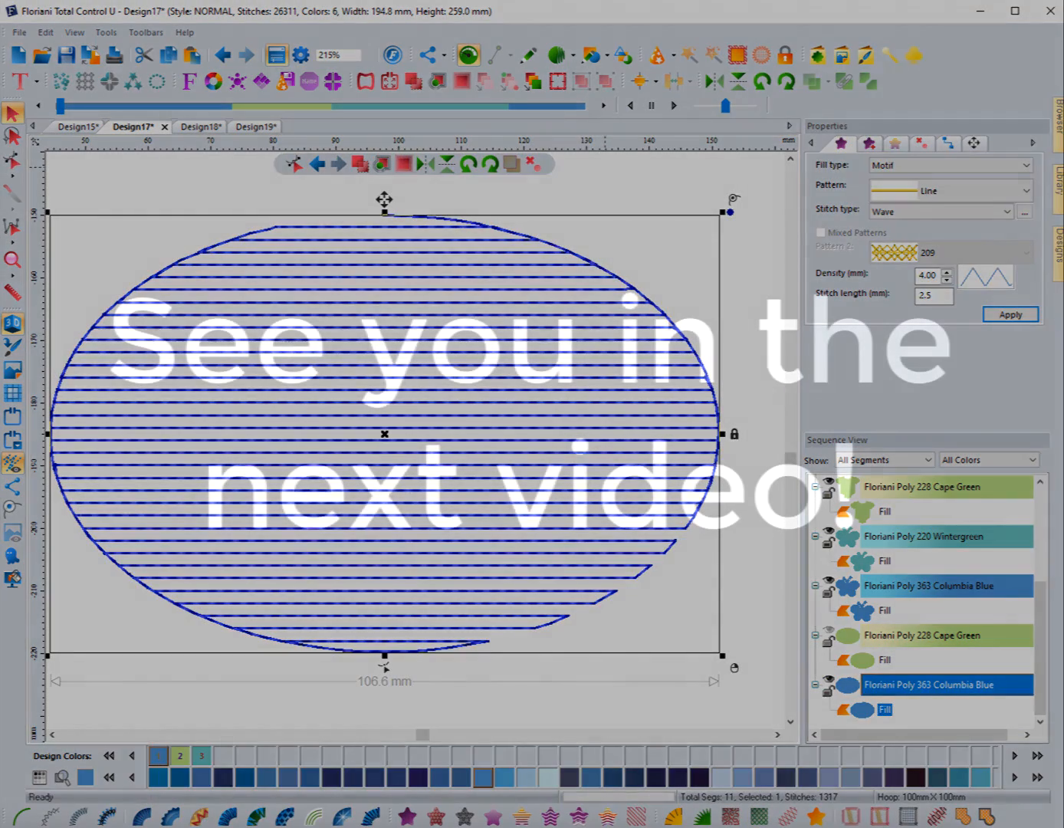